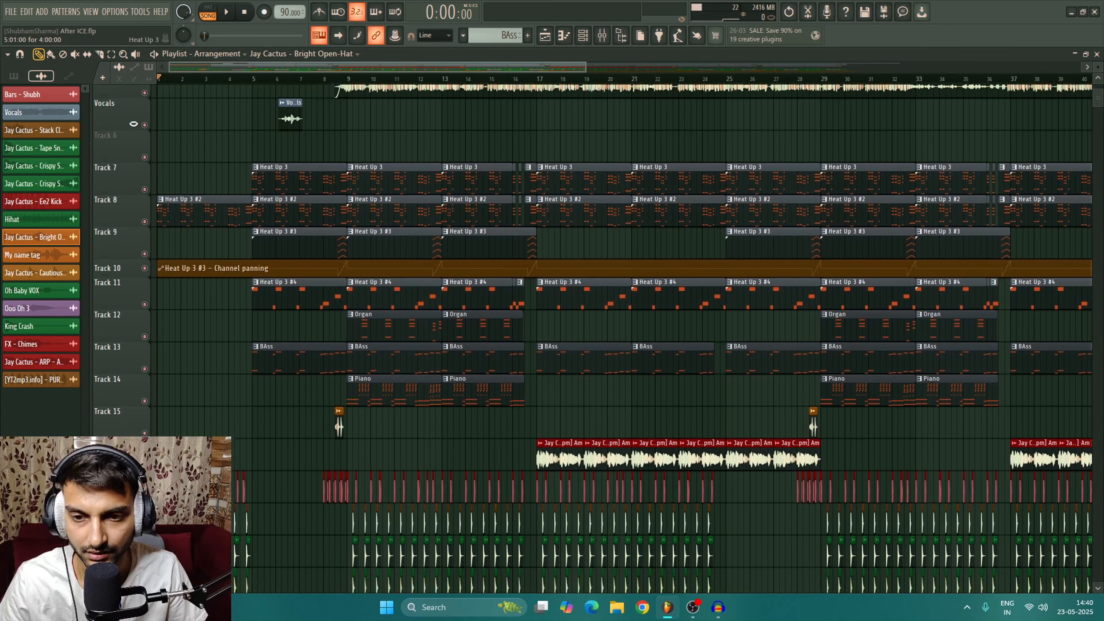
# Play the song from the start and look over the arrangement's melodic, vocal and drum tracks in the playlist
pyautogui.scroll(-3, 566, 340)
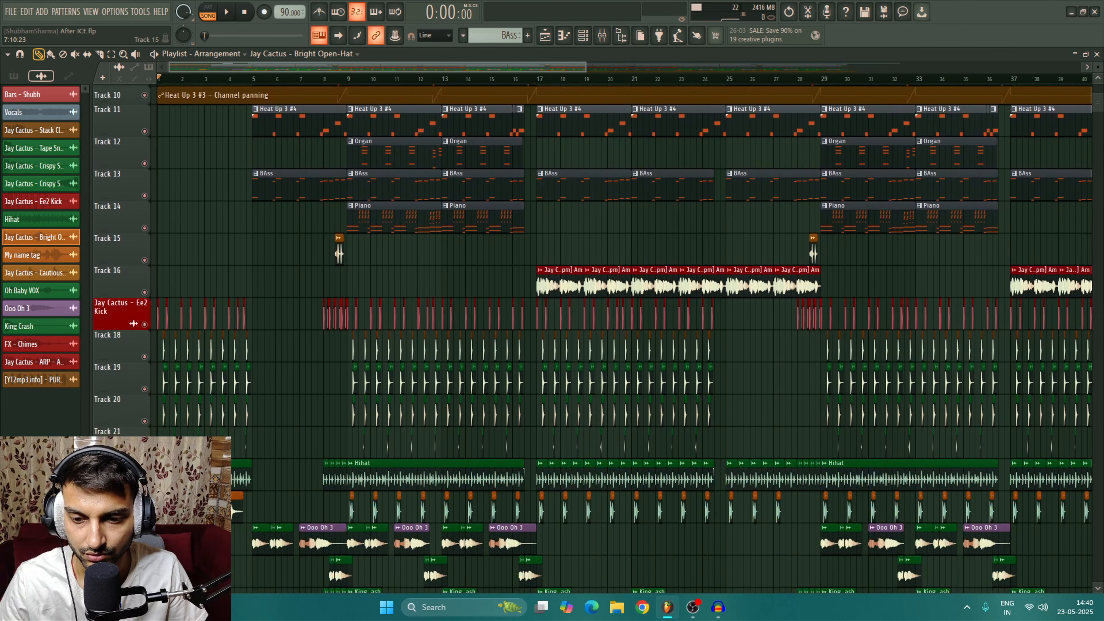
pyautogui.scroll(4, 565, 339)
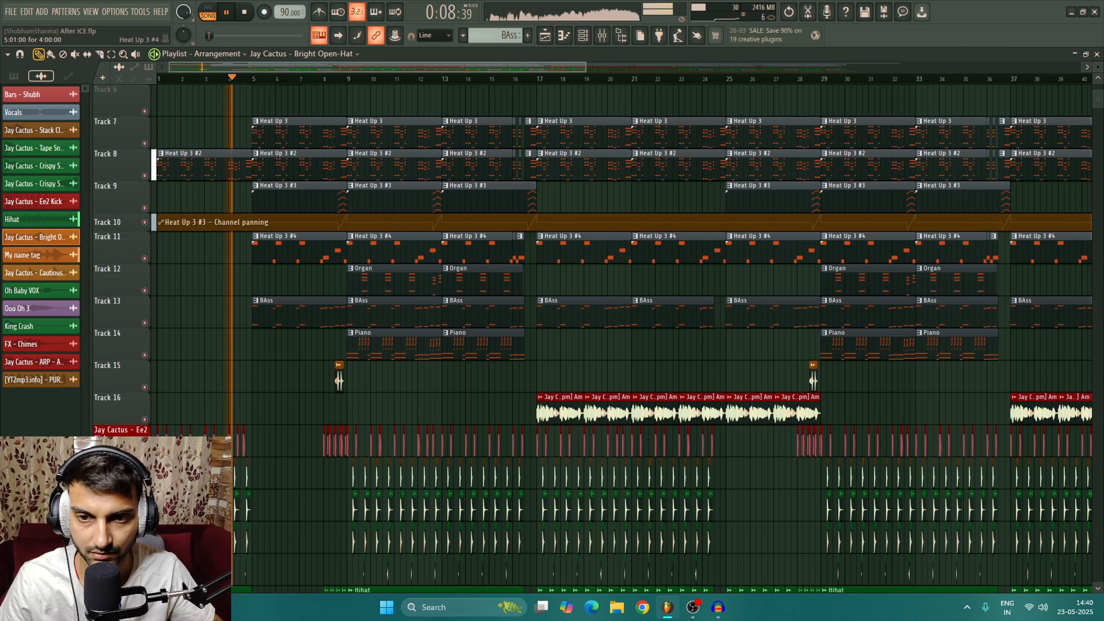
pyautogui.scroll(-2, 237, 576)
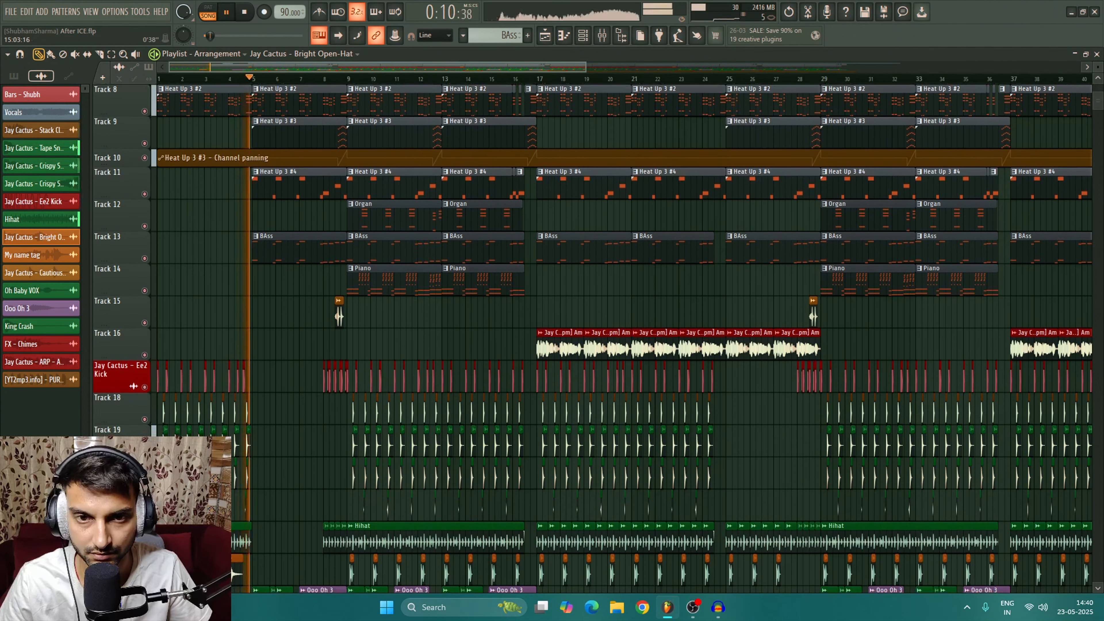
pyautogui.hscroll(3, 478, 137)
pyautogui.scroll(-3, 339, 137)
pyautogui.scroll(3, 313, 144)
pyautogui.scroll(4, 296, 174)
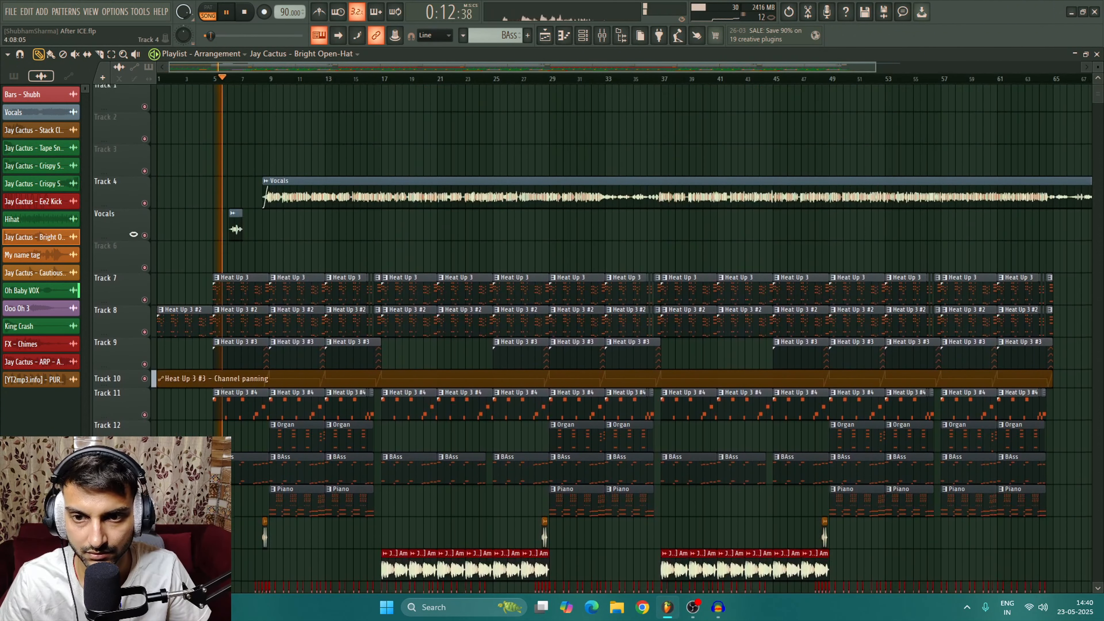
pyautogui.scroll(-3, 252, 130)
pyautogui.scroll(2, 249, 103)
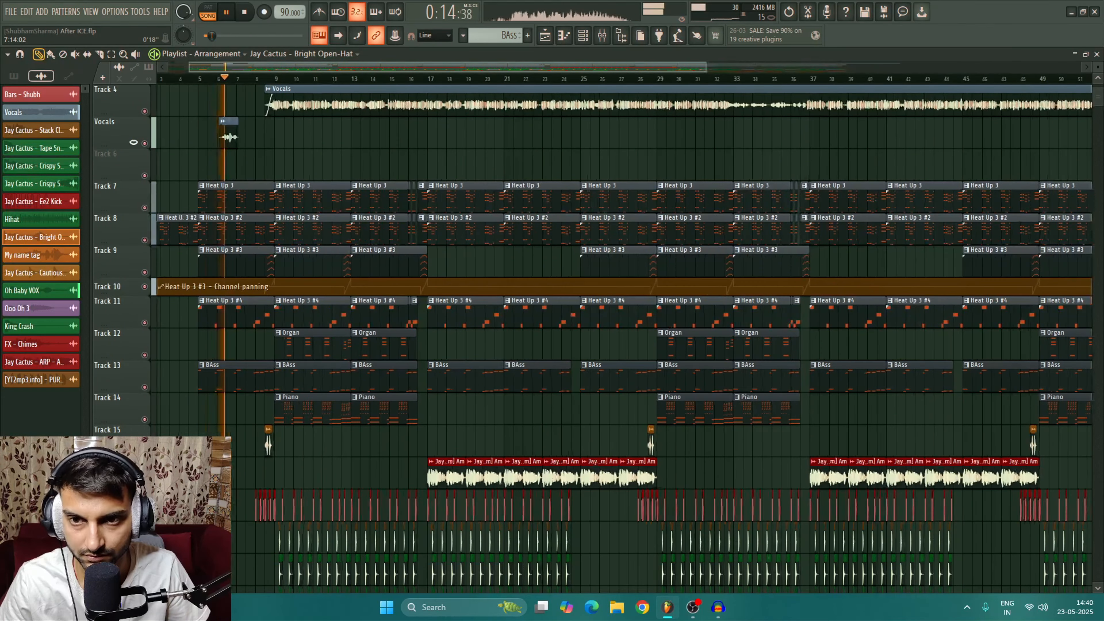
pyautogui.hscroll(-2, 344, 161)
pyautogui.scroll(-4, 609, 305)
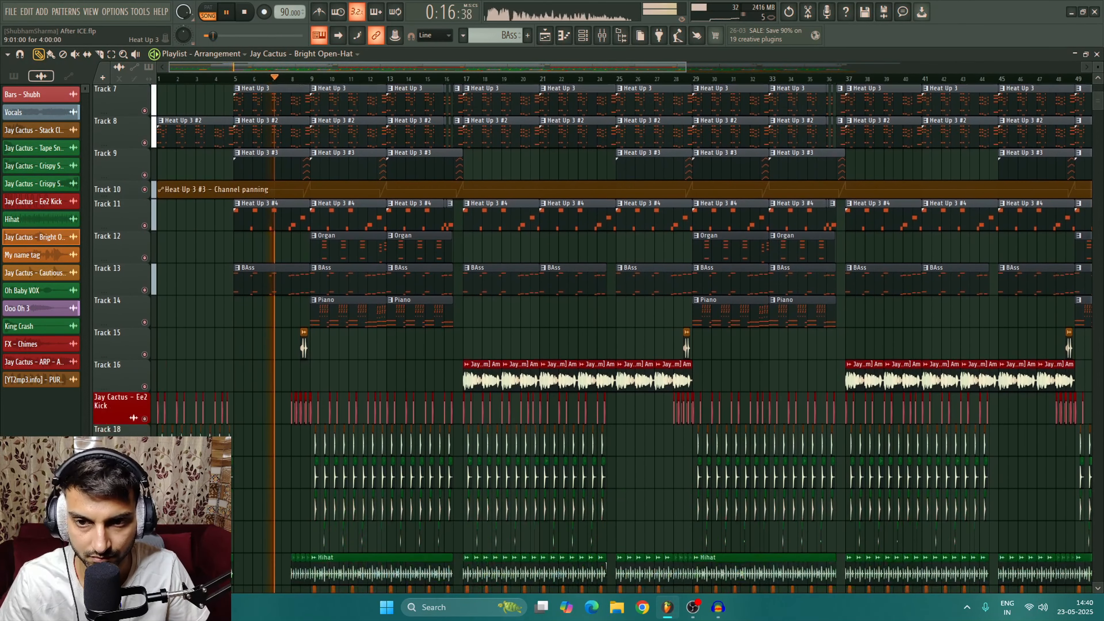
pyautogui.scroll(4, 609, 304)
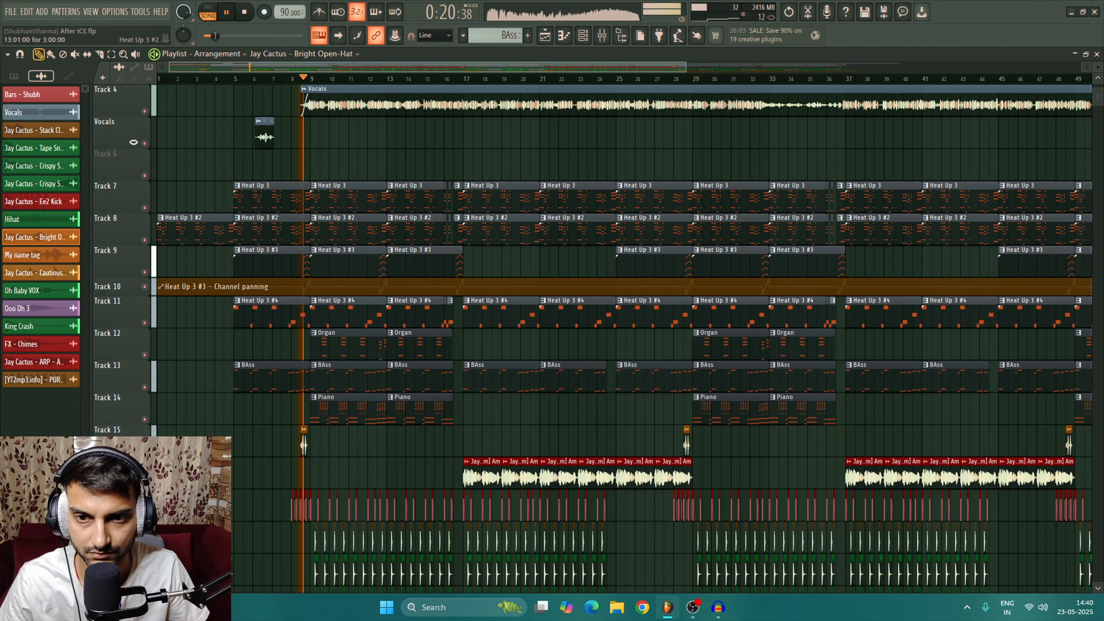
# Compare the song with and without Track 4's vocals, stop playback and leave Track 4 muted
pyautogui.scroll(3, 609, 305)
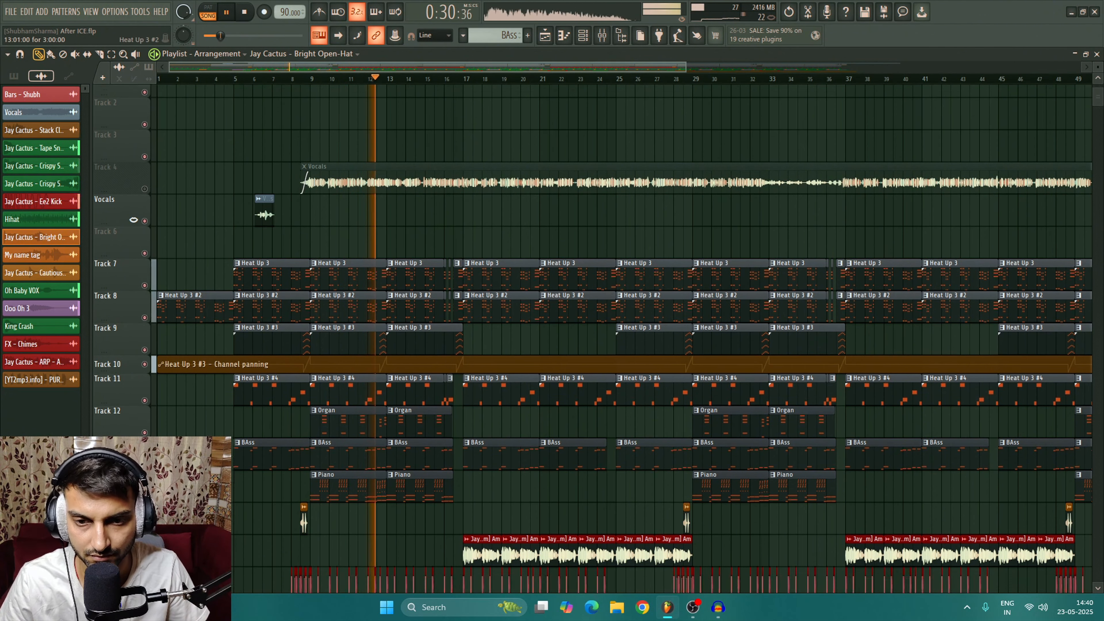
pyautogui.scroll(-8, 609, 304)
pyautogui.scroll(-3, 130, 279)
pyautogui.scroll(8, 133, 175)
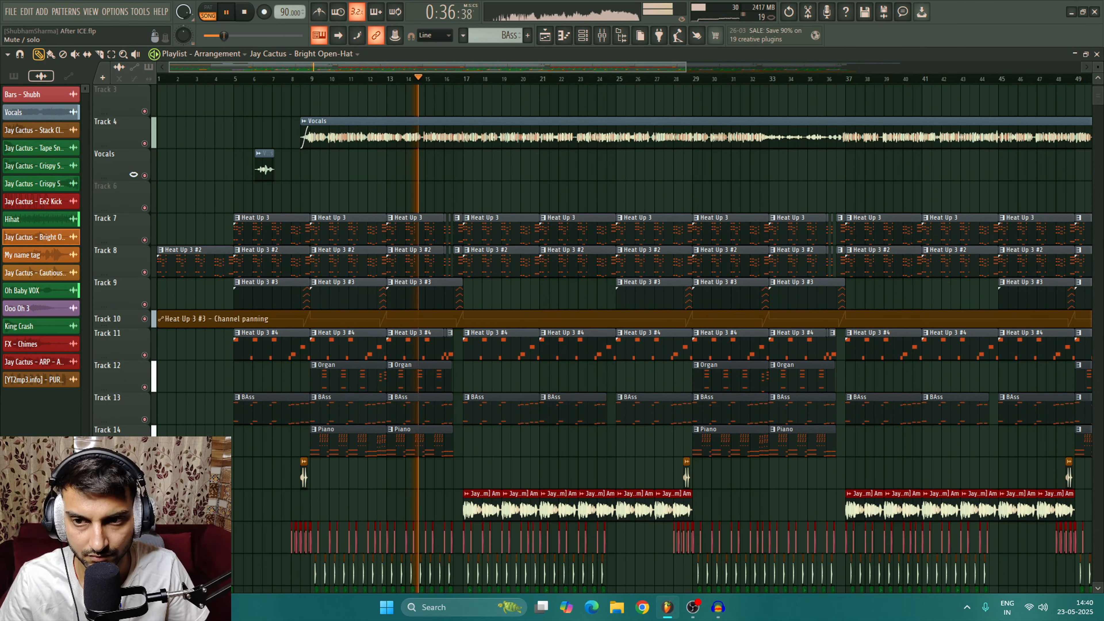
pyautogui.scroll(-2, 609, 305)
pyautogui.scroll(-3, 134, 354)
pyautogui.press('space')
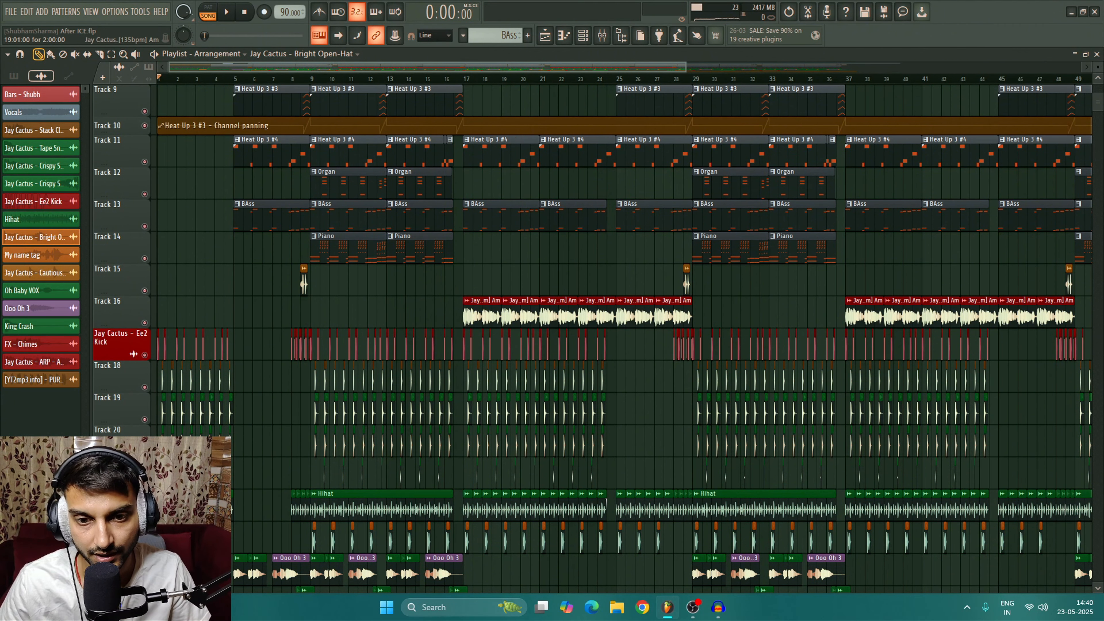
pyautogui.scroll(8, 522, 314)
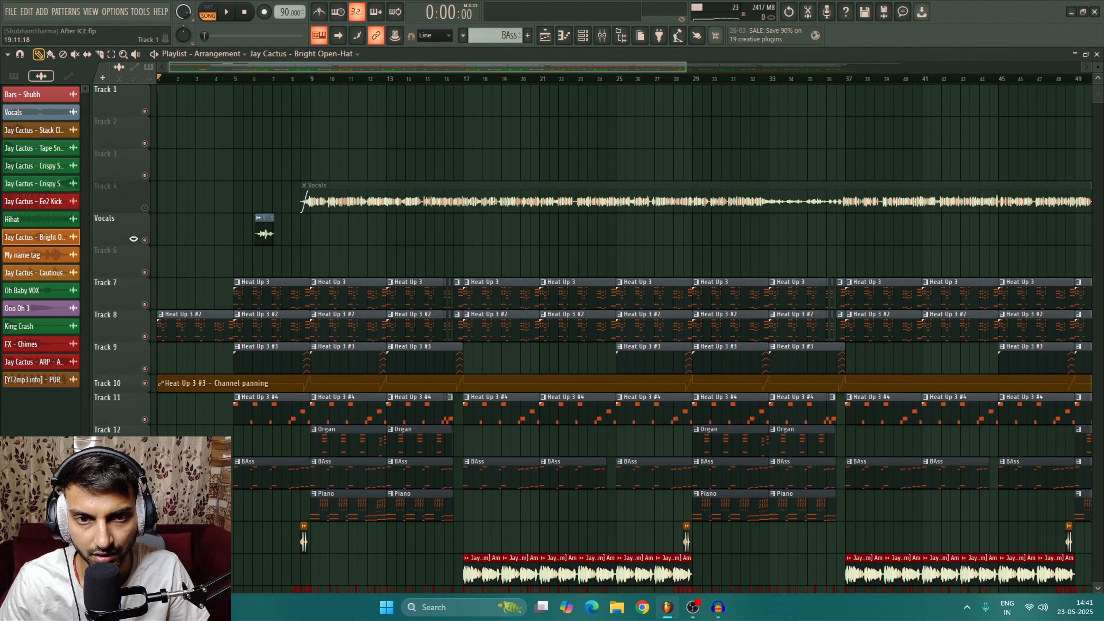
# Mute the long Vocals clip on Track 4 and return to the Draw tool
pyautogui.scroll(-3, 532, 314)
pyautogui.scroll(-4, 533, 313)
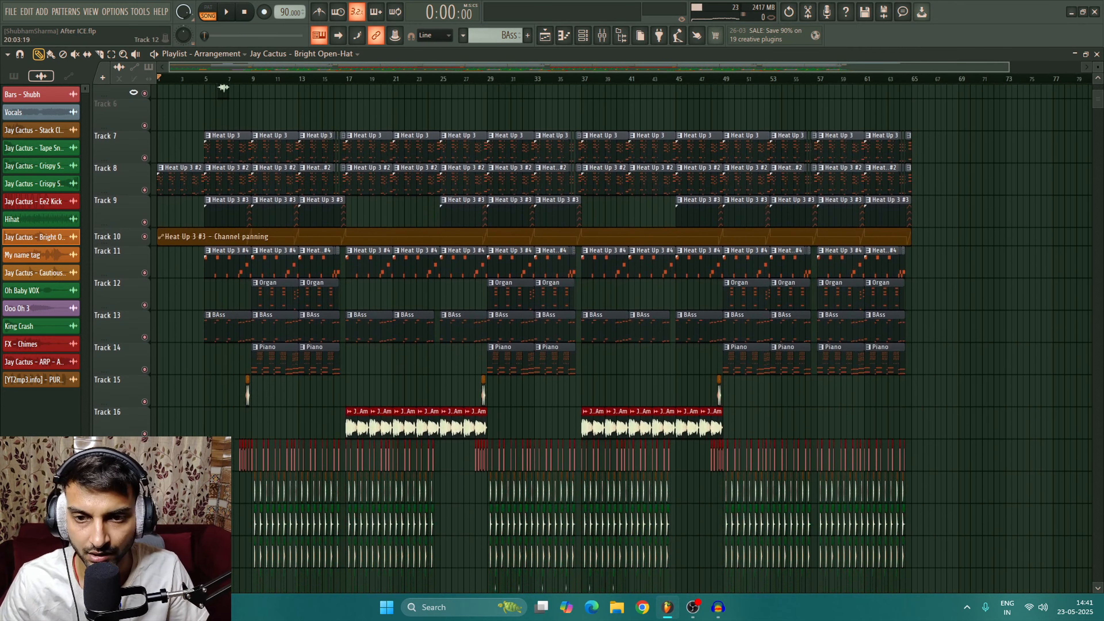
pyautogui.scroll(3, 533, 313)
pyautogui.press('d')
pyautogui.click(335, 170)
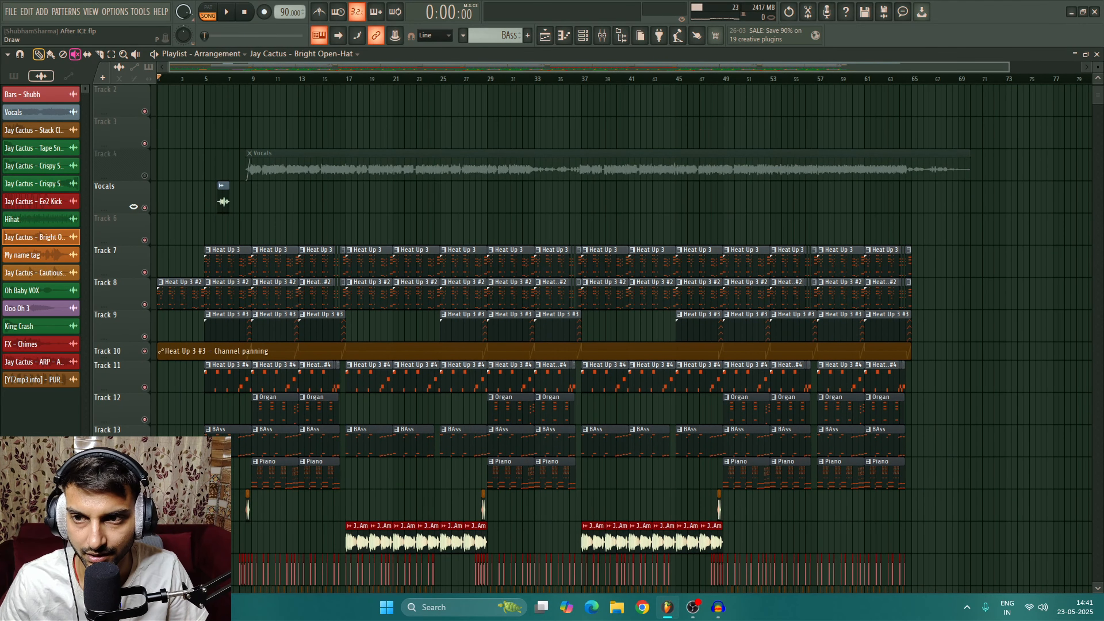
pyautogui.click(39, 54)
# Pick the Heat Up 3 #2 pattern from Track 8 and switch playback to pattern mode
pyautogui.scroll(-3, 308, 261)
pyautogui.scroll(4, 307, 262)
pyautogui.moveTo(310, 67); pyautogui.dragTo(238, 67)
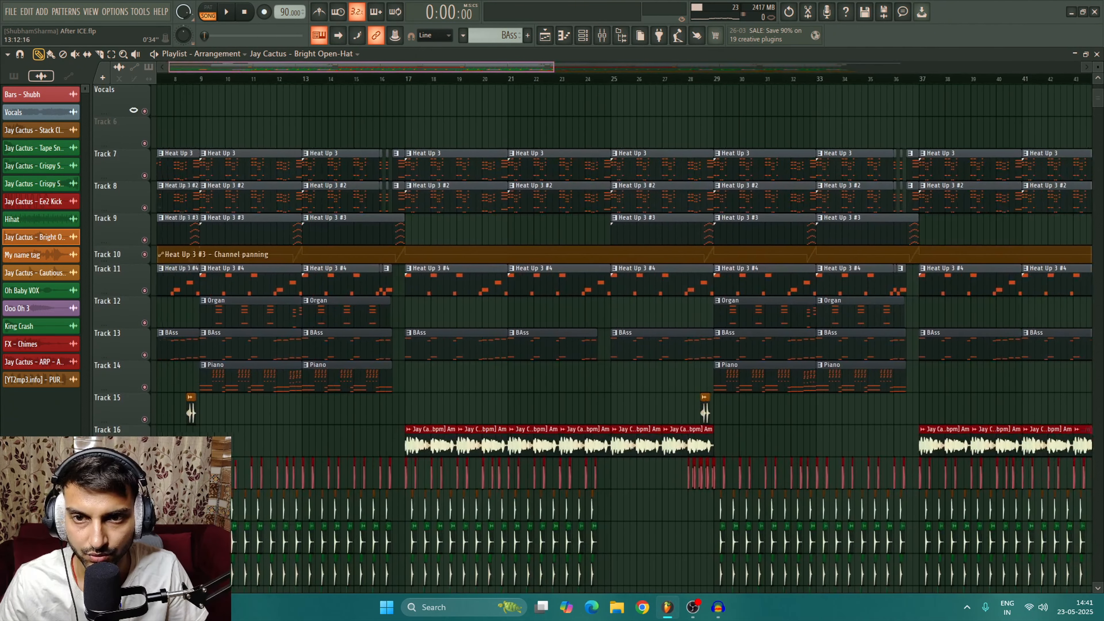
pyautogui.click(285, 198)
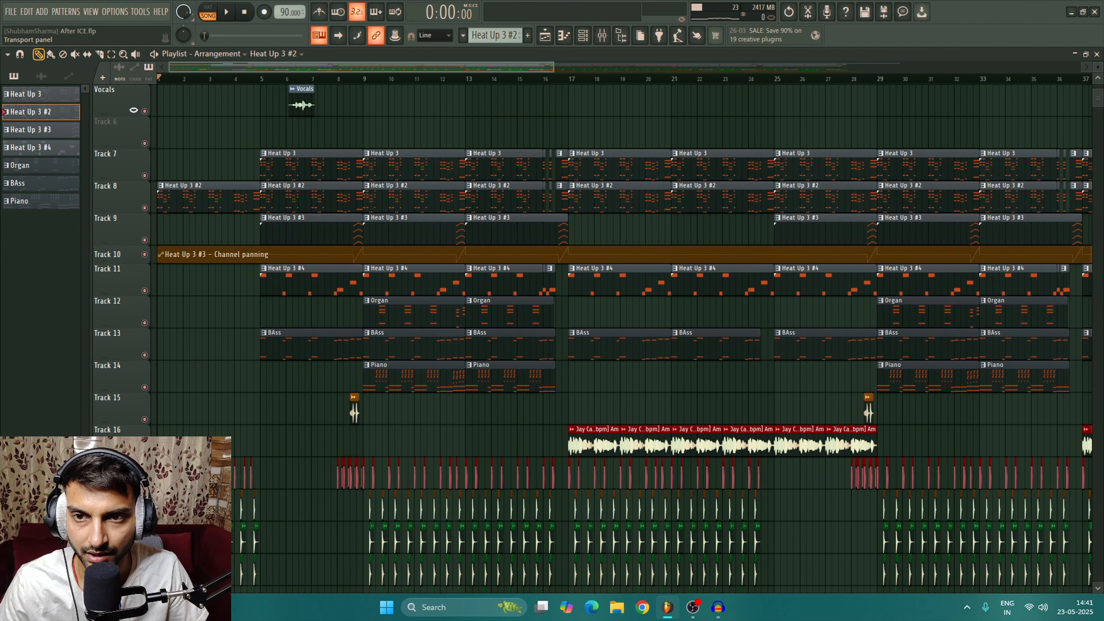
pyautogui.scroll(-3, 284, 255)
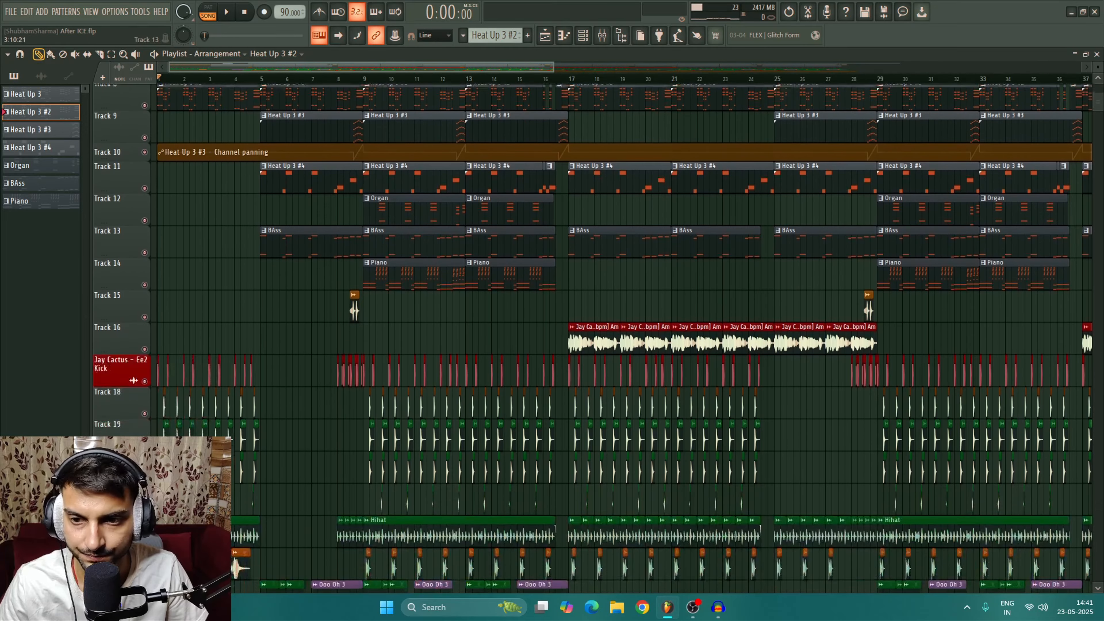
pyautogui.scroll(3, 284, 254)
pyautogui.click(208, 12)
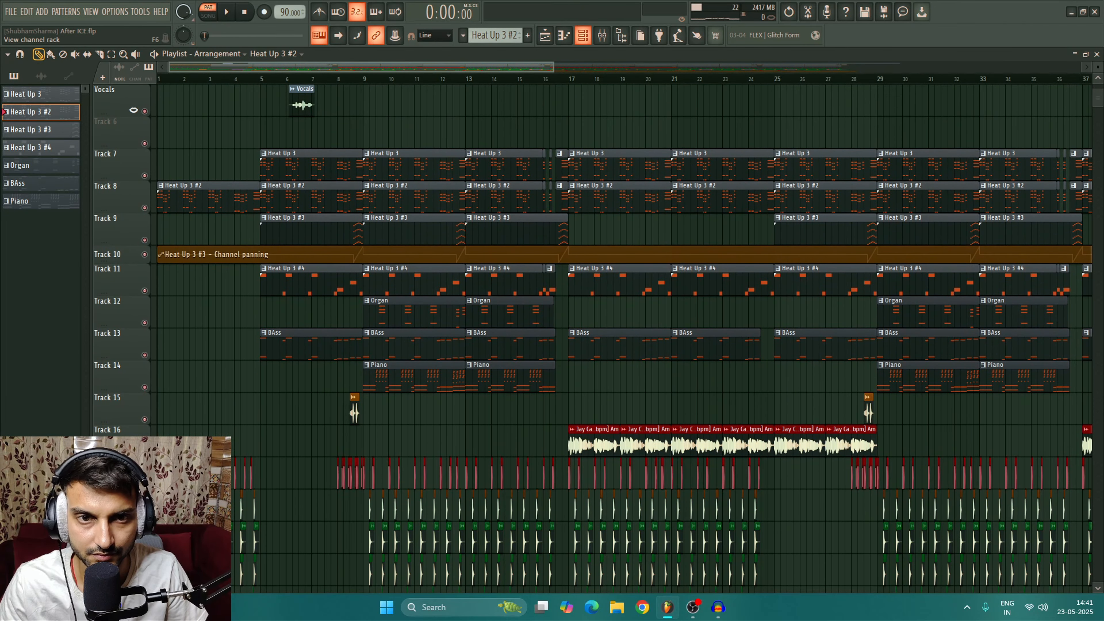
# Open the Heat Up 3 #2 channel's instrument to check its preset, and close it again
pyautogui.press('F6')
pyautogui.click(224, 132)
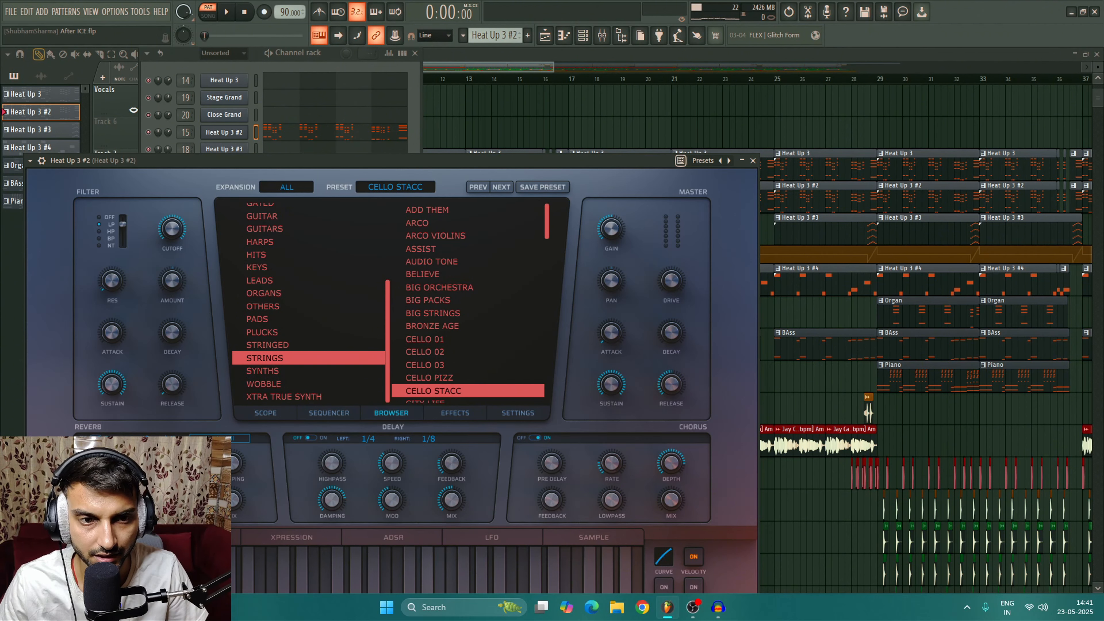
pyautogui.click(753, 161)
pyautogui.press('F6')
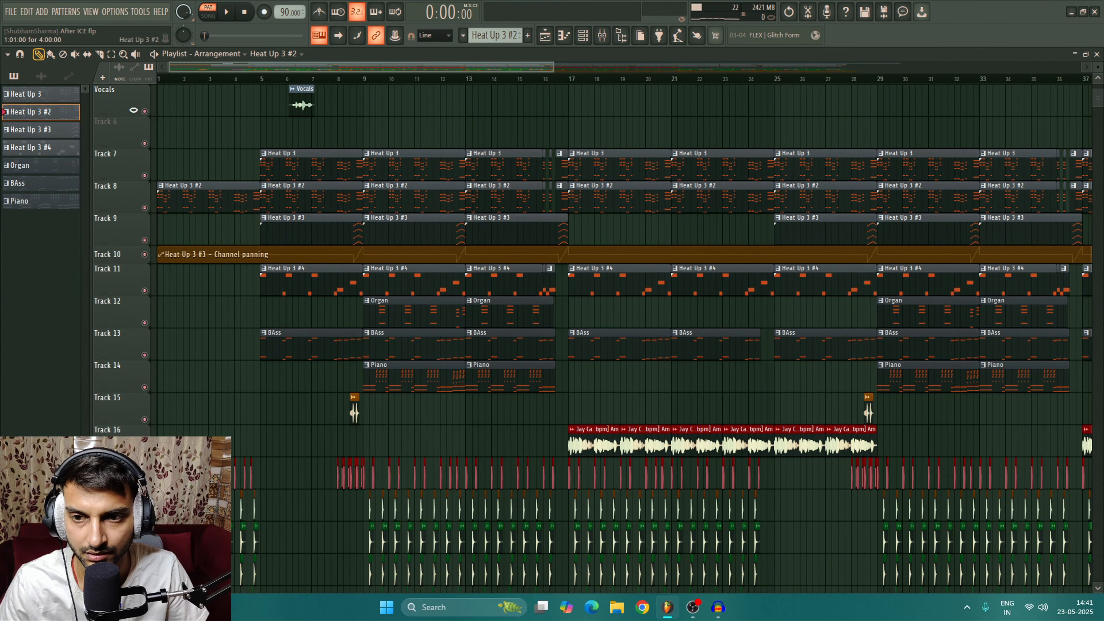
# Play the Heat Up 3 #2 pattern while examining its chord notes in the piano roll, and return to the playlist
pyautogui.scroll(4, 622, 340)
pyautogui.press('space')
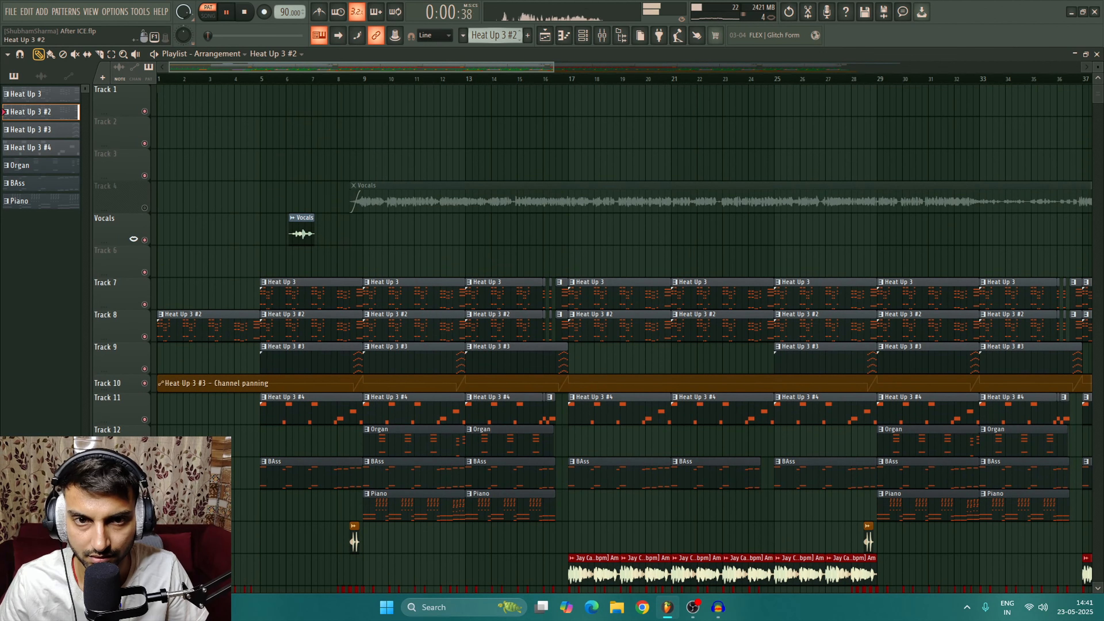
pyautogui.press('F6')
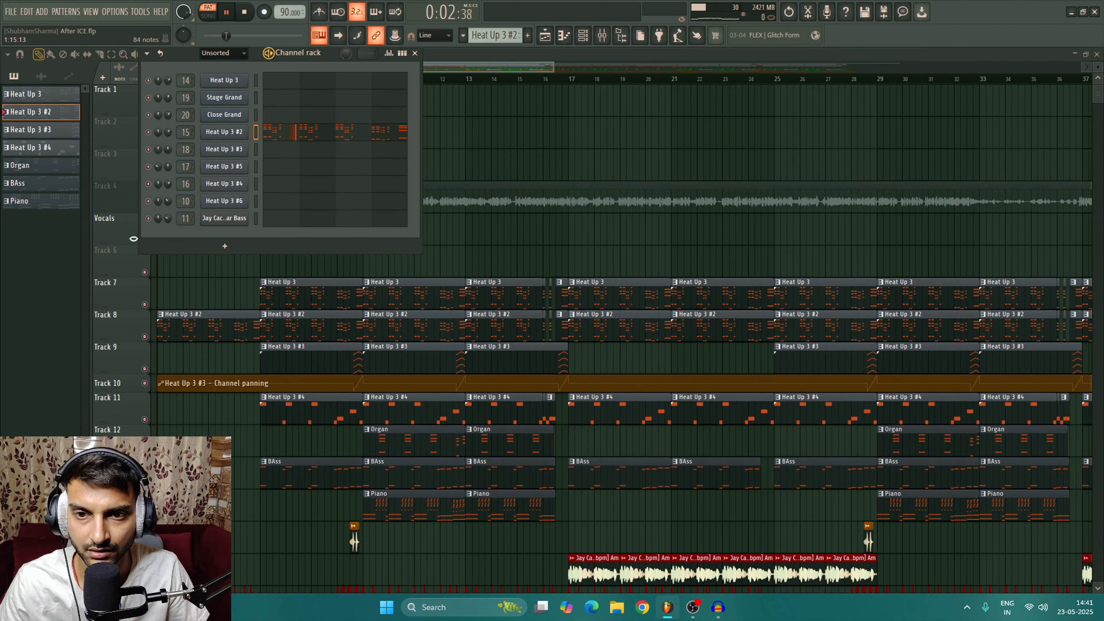
pyautogui.press('F7')
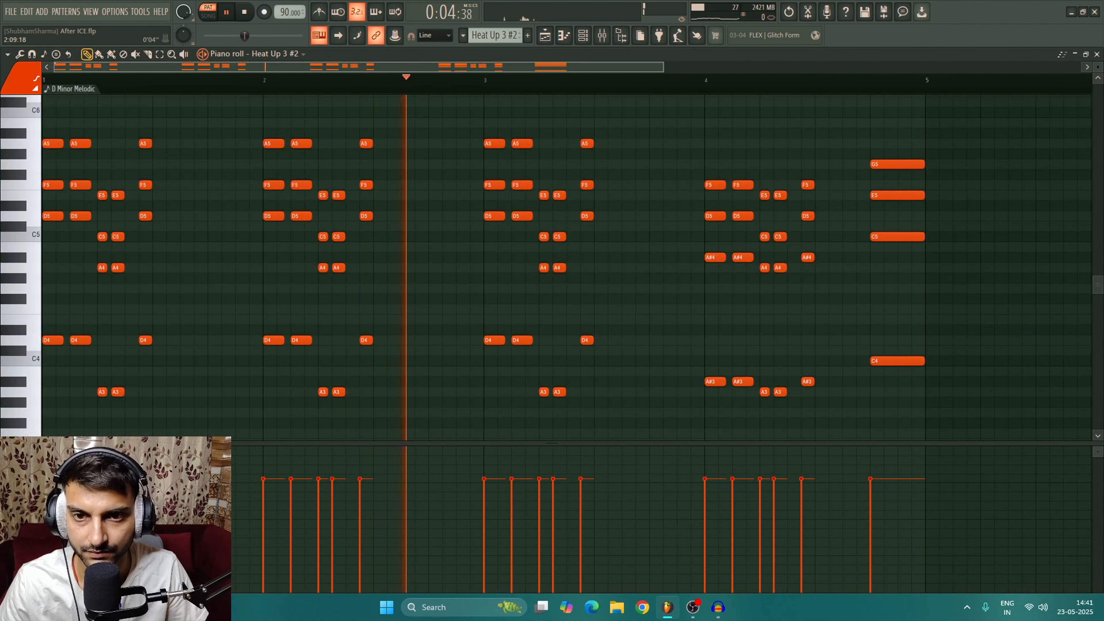
pyautogui.scroll(-3, 571, 217)
pyautogui.scroll(1, 571, 217)
pyautogui.scroll(-2, 571, 218)
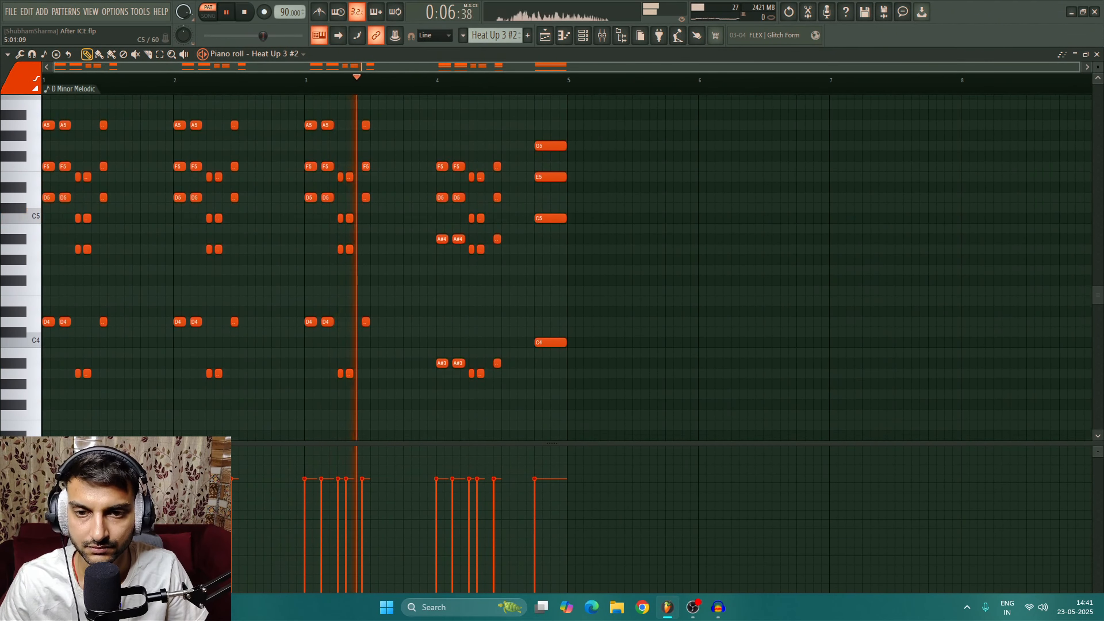
pyautogui.scroll(2, 571, 218)
pyautogui.scroll(-2, 719, 282)
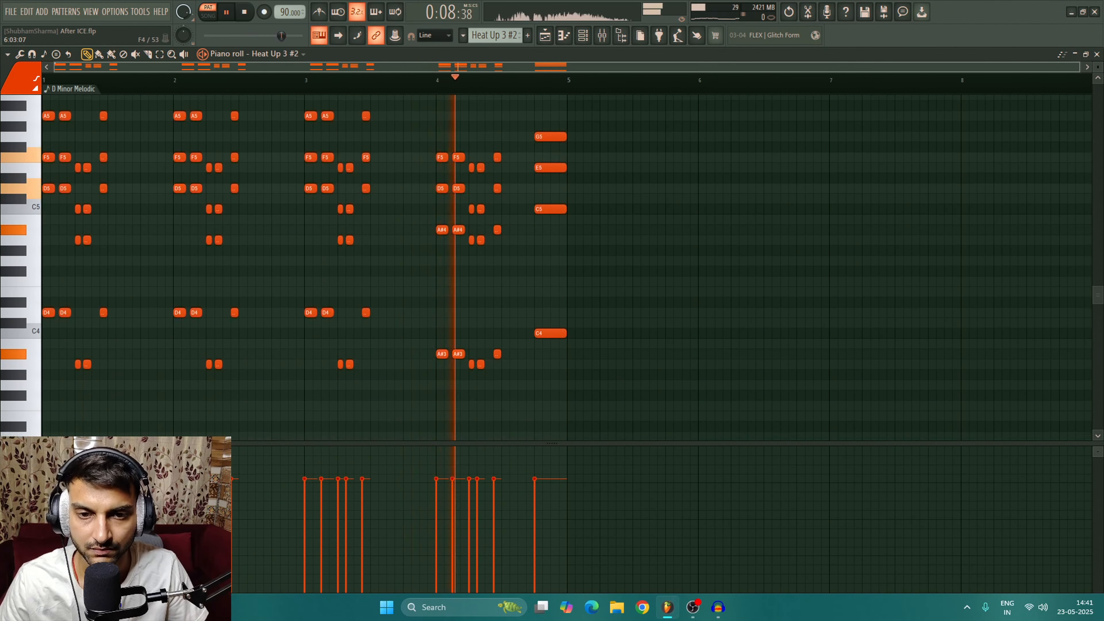
pyautogui.scroll(2, 571, 268)
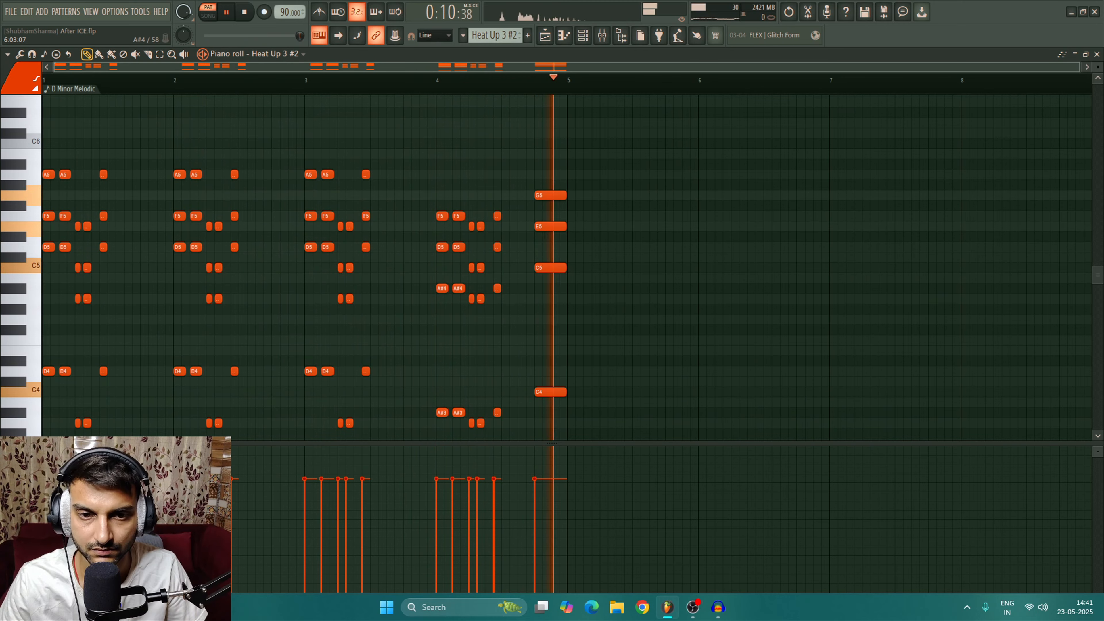
pyautogui.press('space')
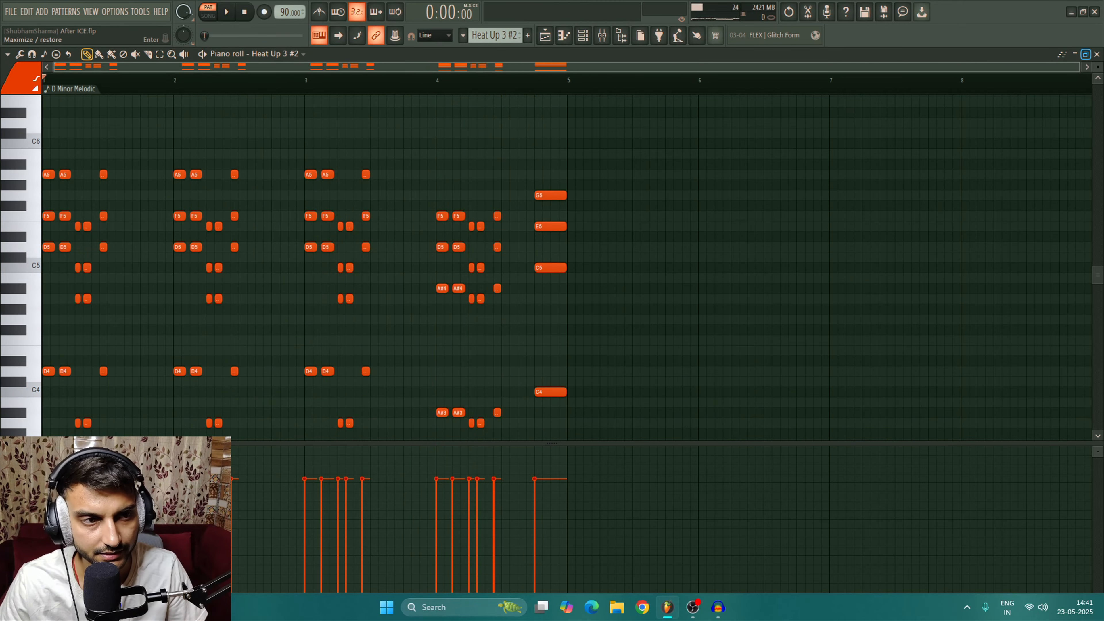
pyautogui.click(1098, 54)
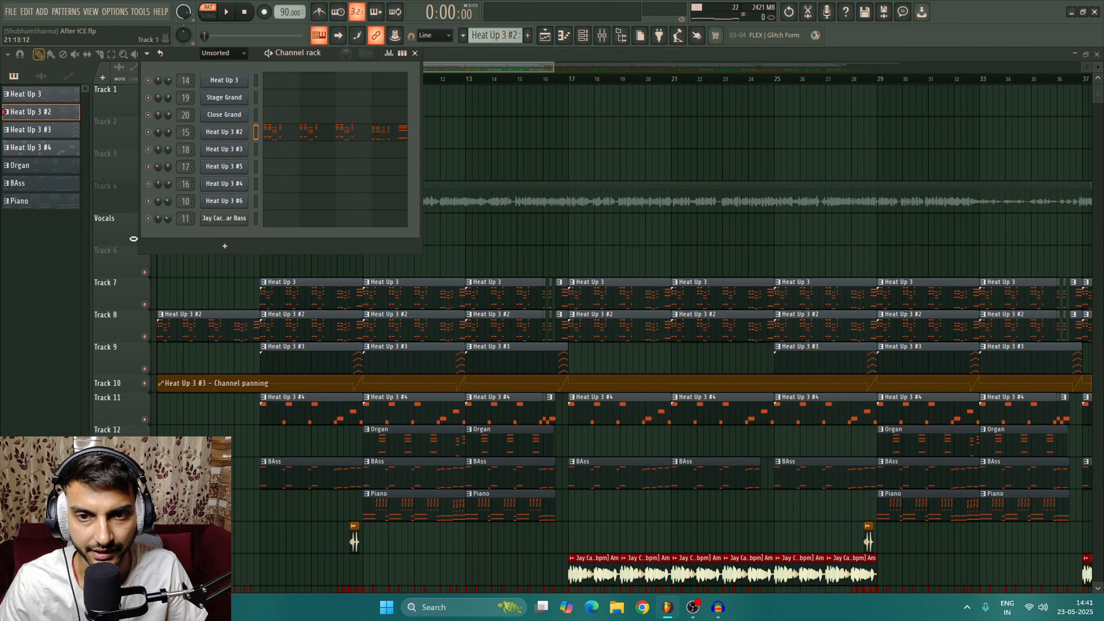
pyautogui.press('F6')
# Pick the Heat Up 3 pattern from Track 7 and view its channel's instrument
pyautogui.scroll(-6, 134, 239)
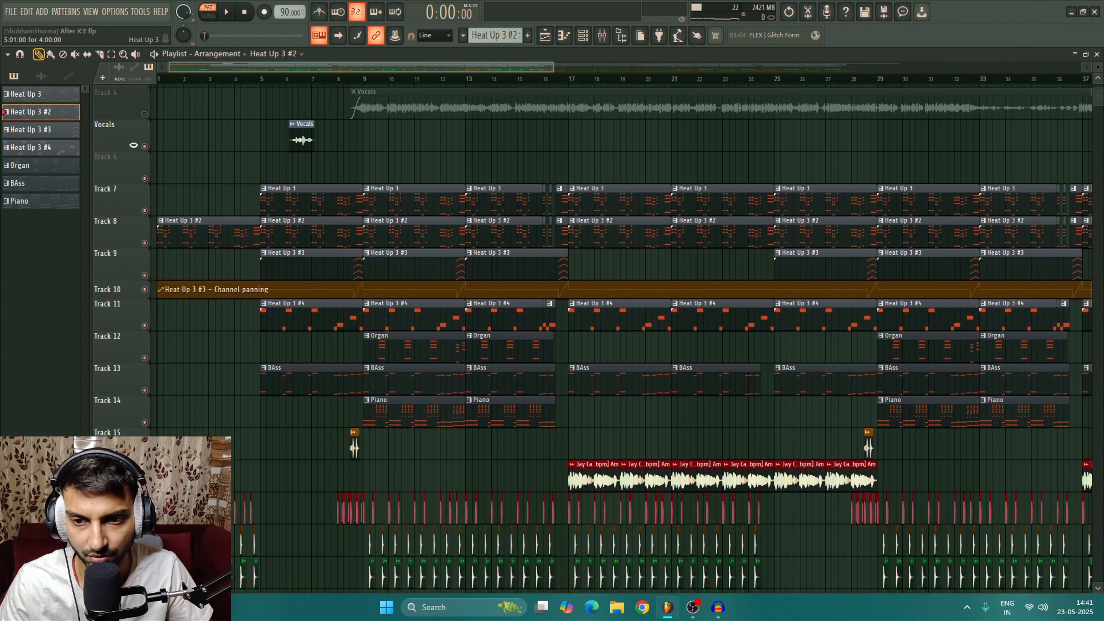
pyautogui.scroll(3, 134, 143)
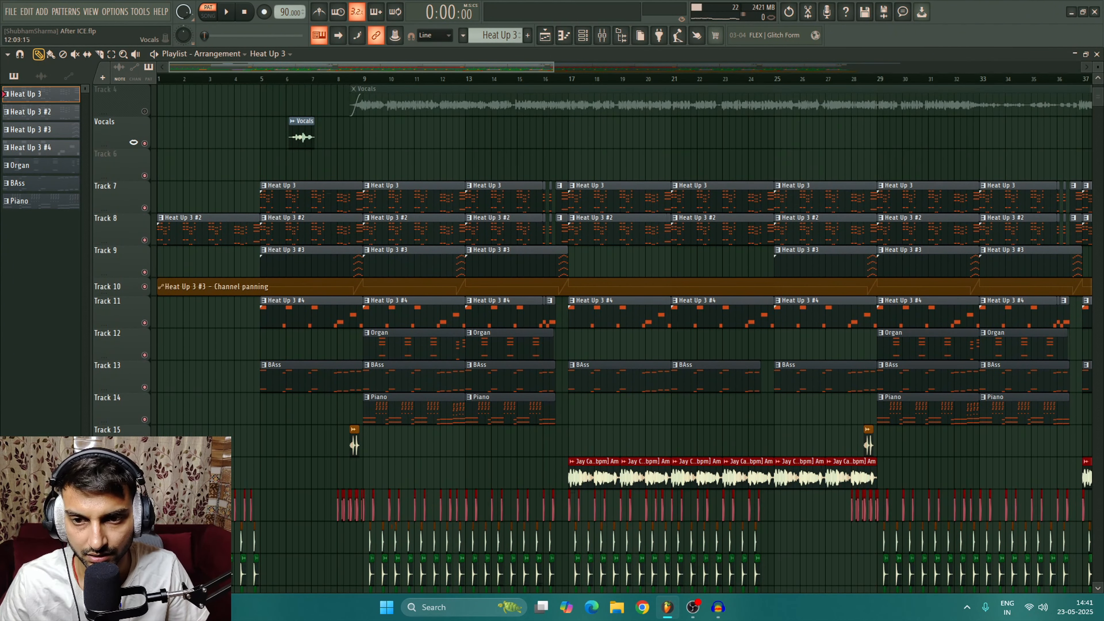
pyautogui.press('F6')
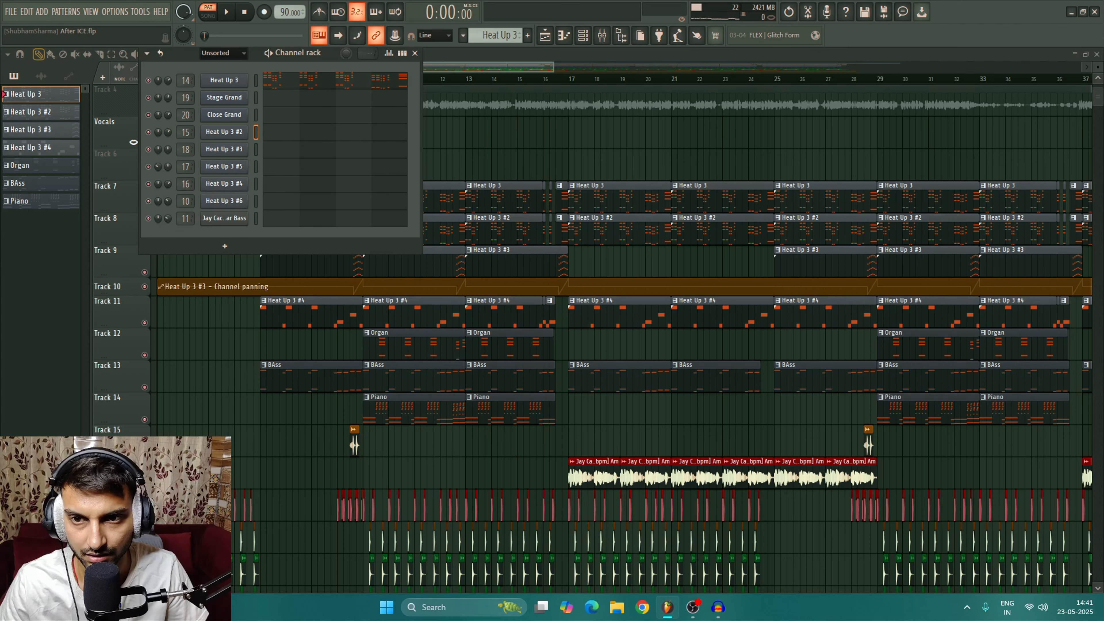
pyautogui.click(224, 81)
pyautogui.click(224, 80)
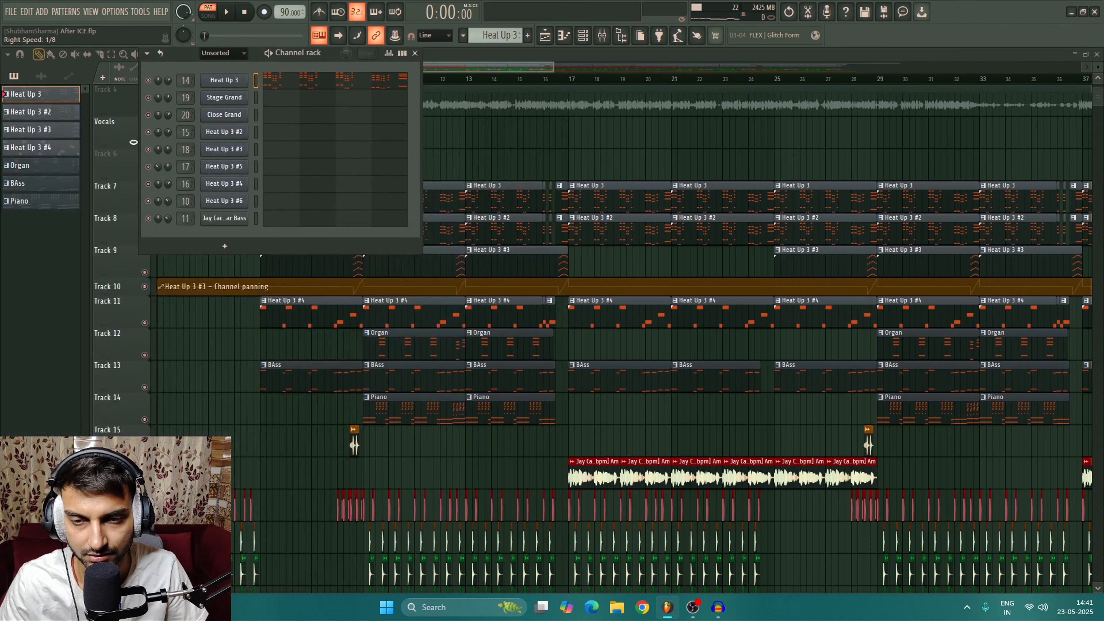
# Play the Heat Up 3 pattern while examining its notes in the piano roll, and stop playback
pyautogui.click(279, 80)
pyautogui.press('space')
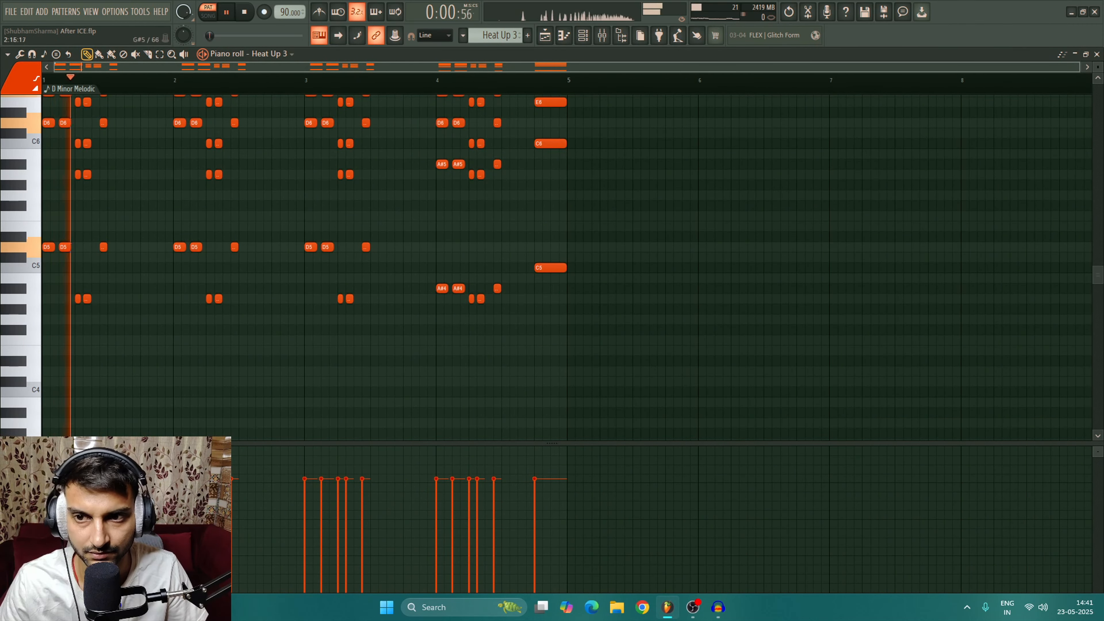
pyautogui.scroll(4, 419, 211)
pyautogui.scroll(-1, 565, 261)
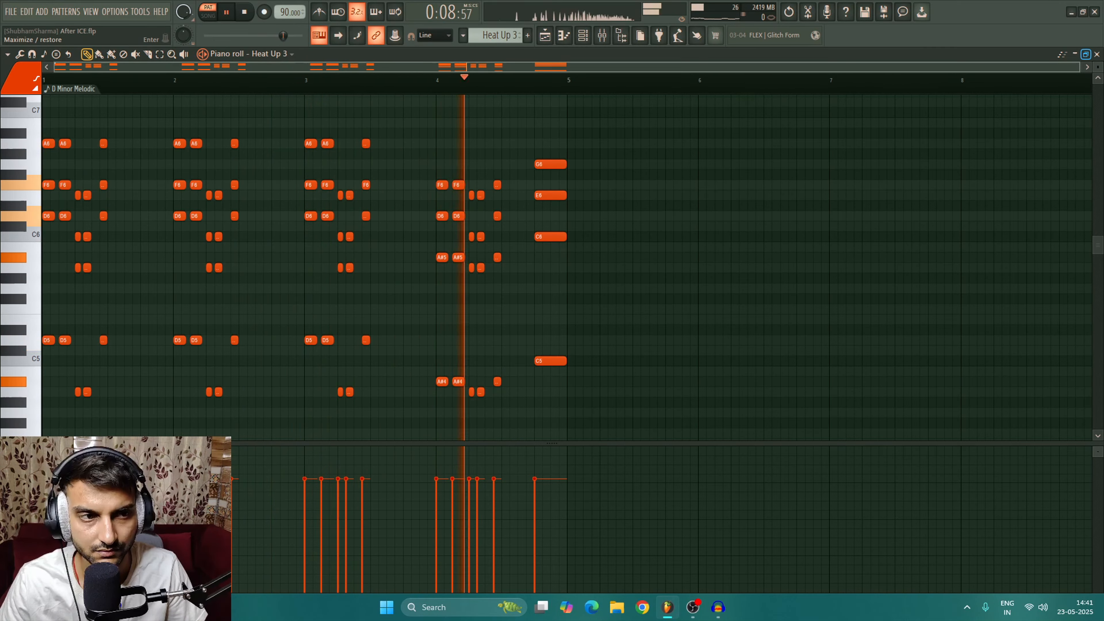
pyautogui.click(1086, 54)
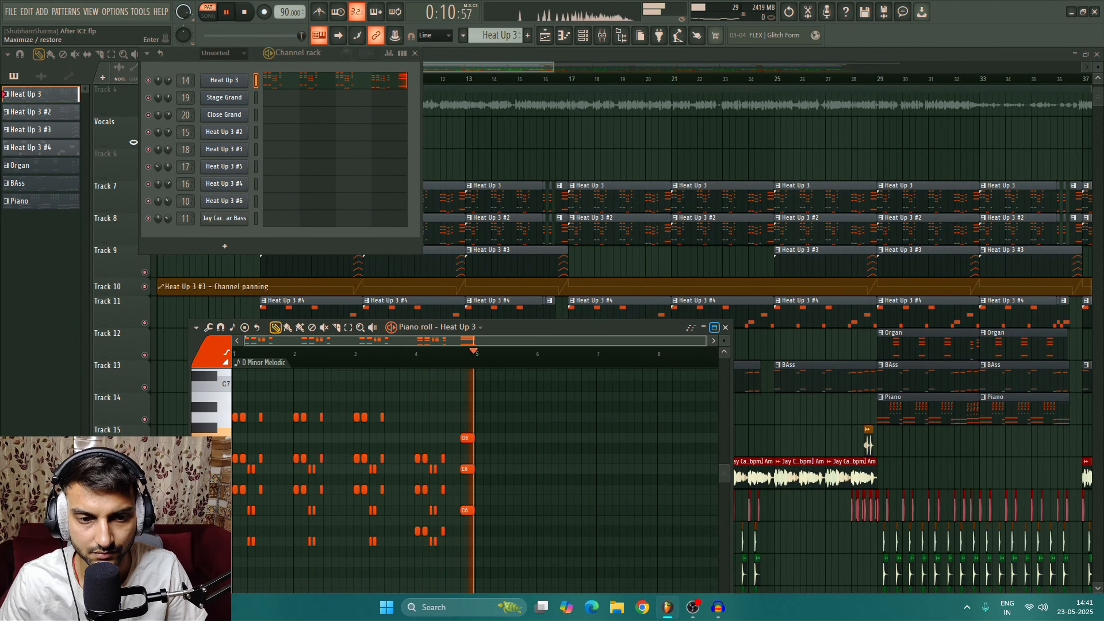
pyautogui.click(726, 327)
pyautogui.press('space')
pyautogui.press('F7')
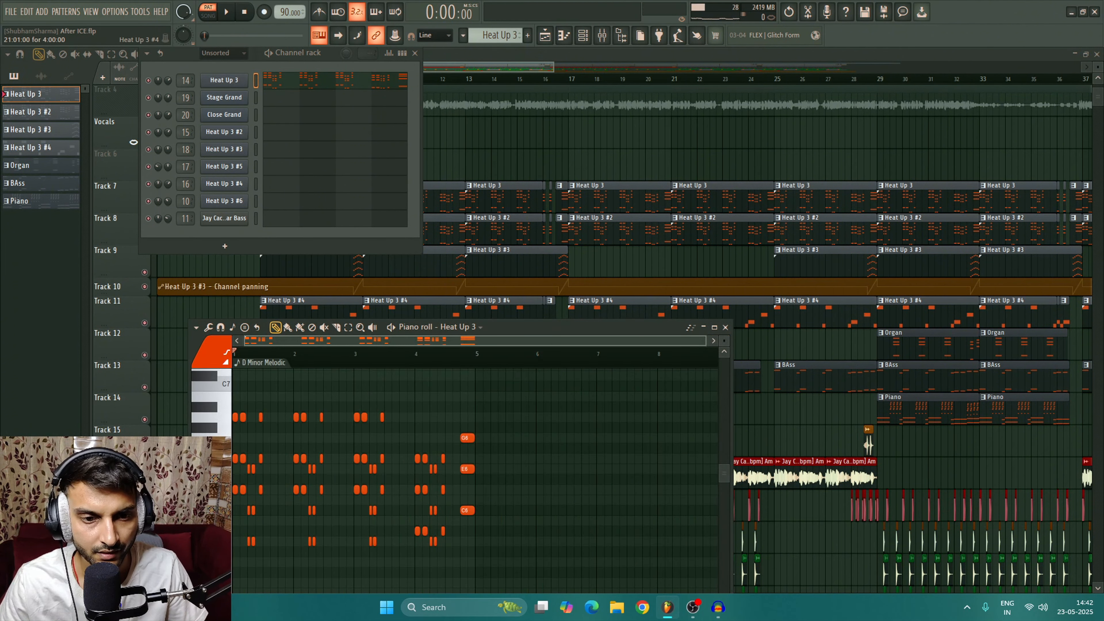
# Enlarge the Heat Up 3 piano roll to view all its notes, and return to the playlist
pyautogui.click(714, 327)
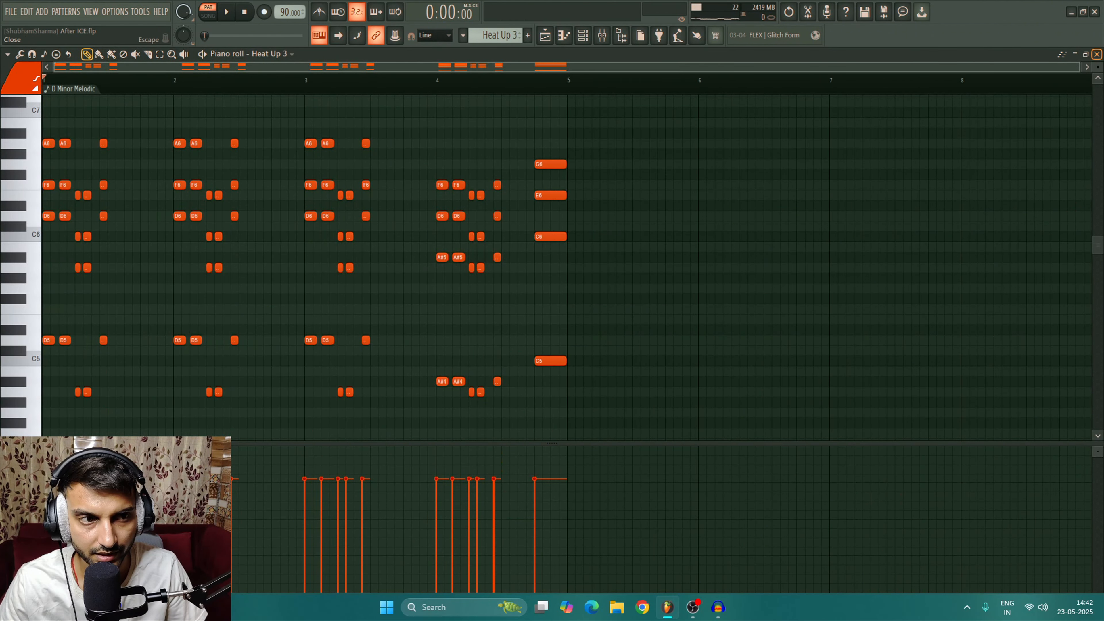
pyautogui.click(1097, 54)
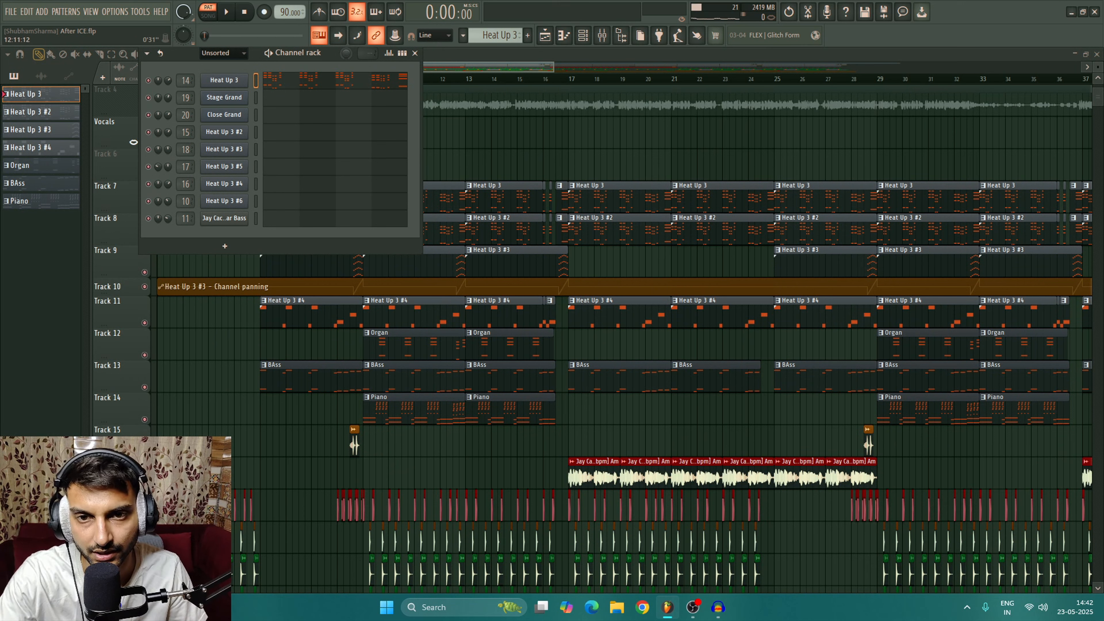
pyautogui.press('F6')
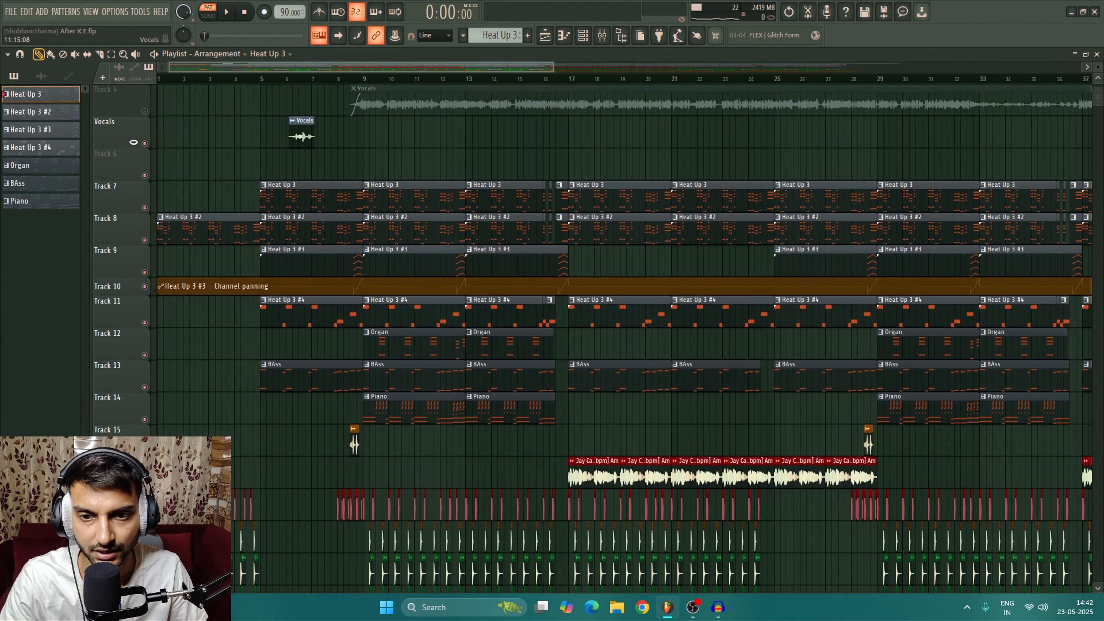
# Pick the Heat Up 3 #3 pattern from Track 9 and view its notes in the piano roll
pyautogui.scroll(-2, 413, 213)
pyautogui.scroll(2, 413, 213)
pyautogui.scroll(1, 413, 214)
pyautogui.scroll(-2, 413, 213)
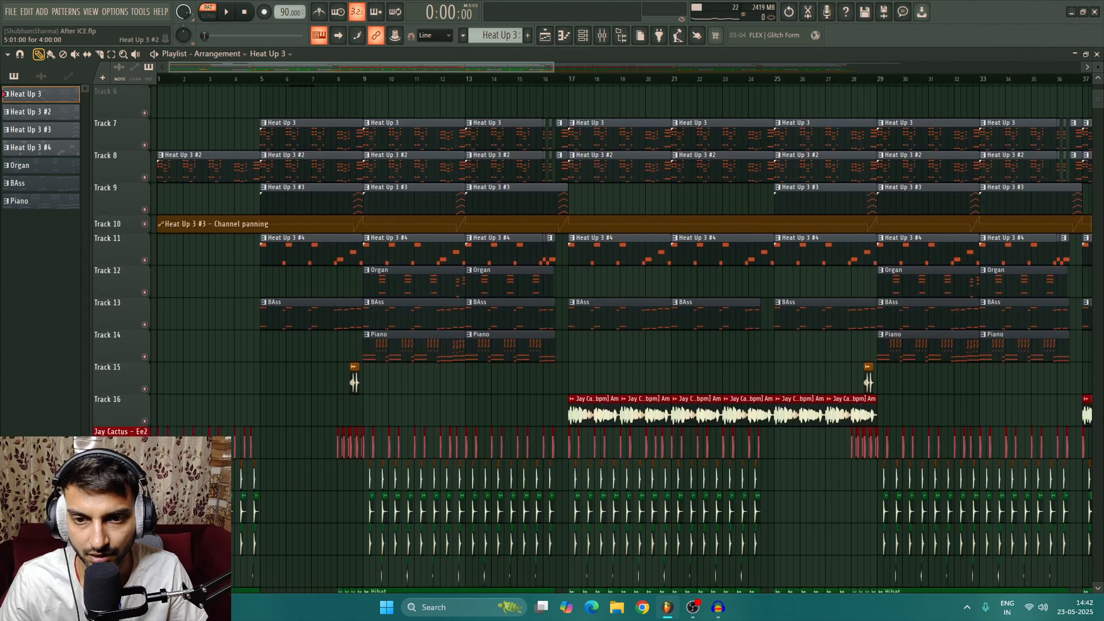
pyautogui.click(289, 196)
pyautogui.press('F5')
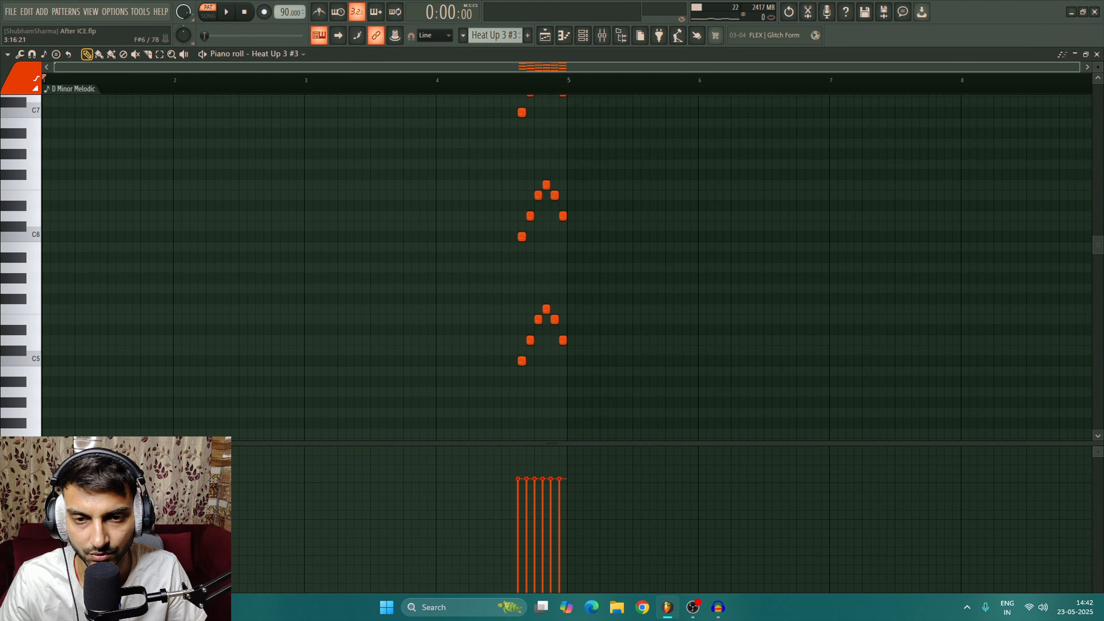
pyautogui.scroll(3, 435, 175)
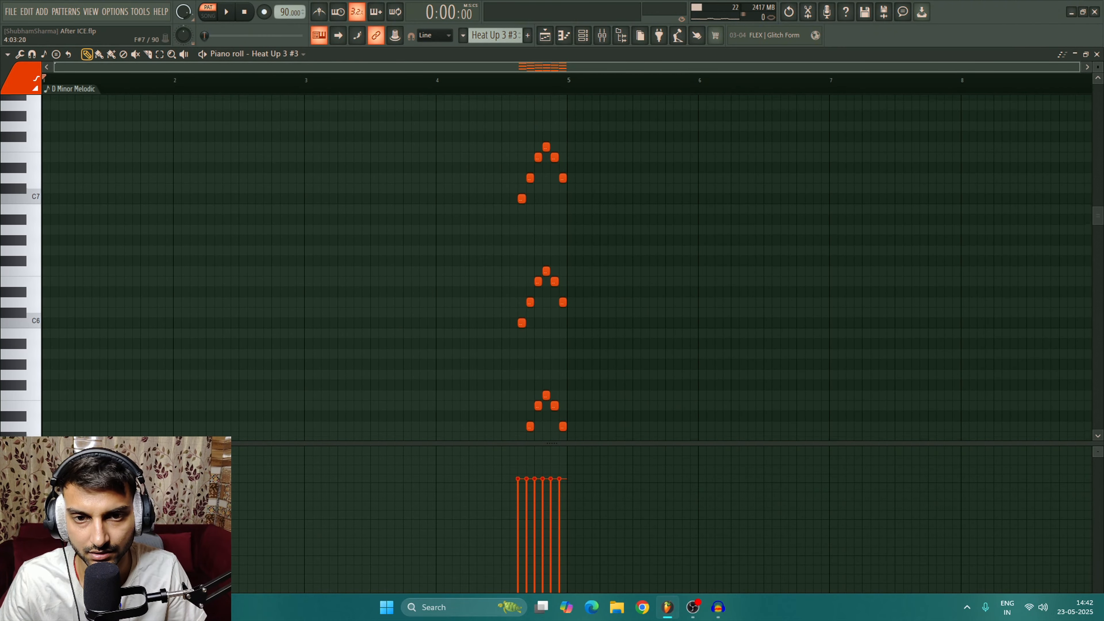
# Play the Heat Up 3 #3 pattern from bar 4 while examining its run of notes, stop playback, and return to the playlist
pyautogui.click(436, 80)
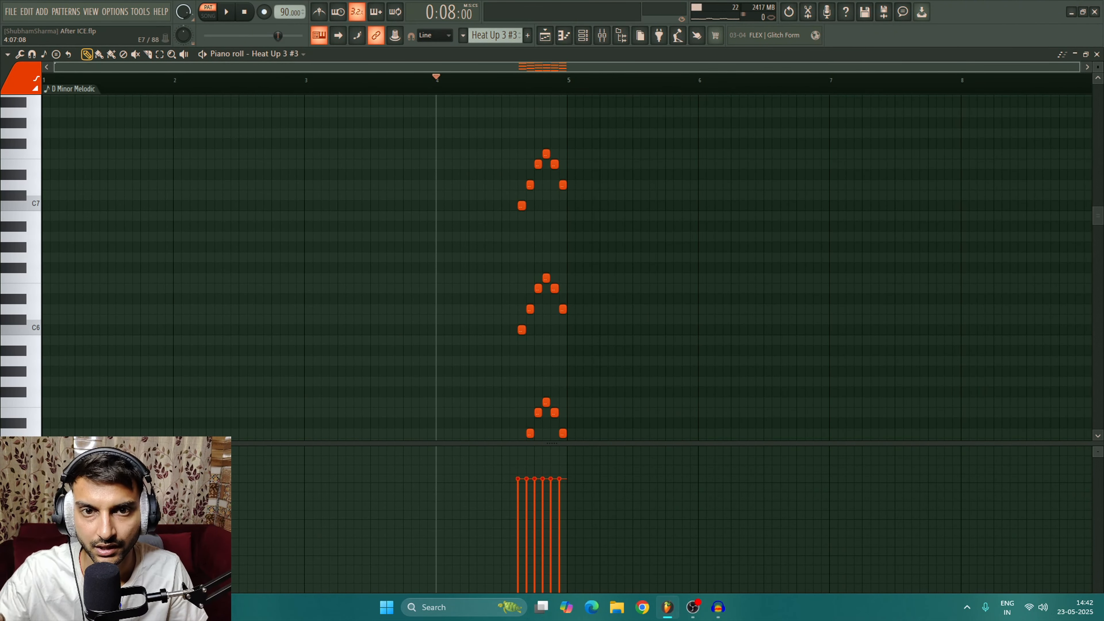
pyautogui.press('space')
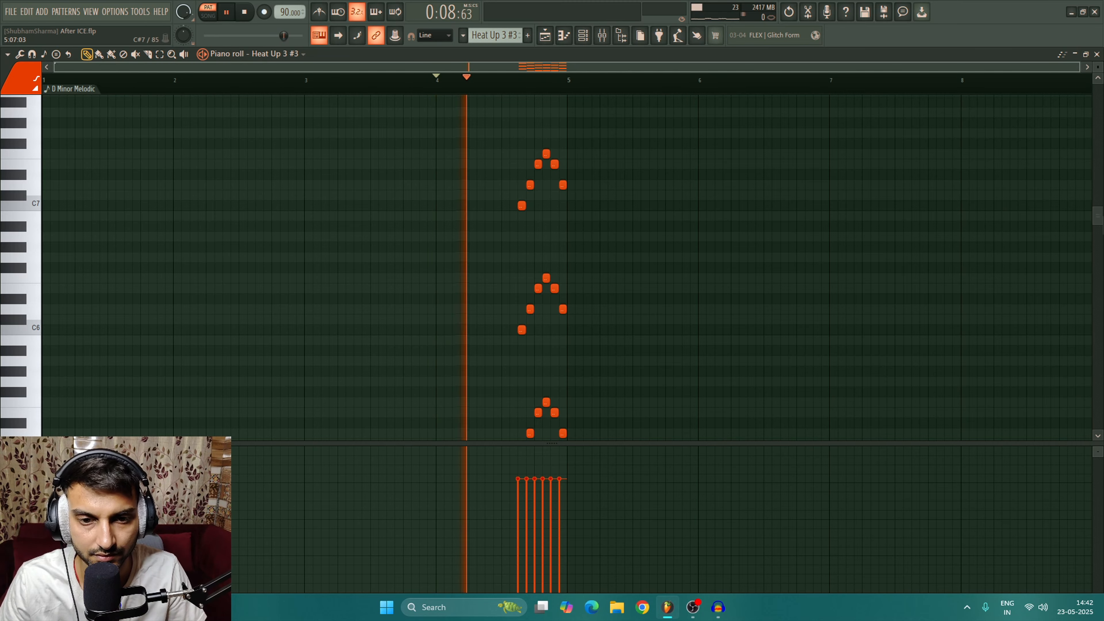
pyautogui.scroll(-1, 565, 261)
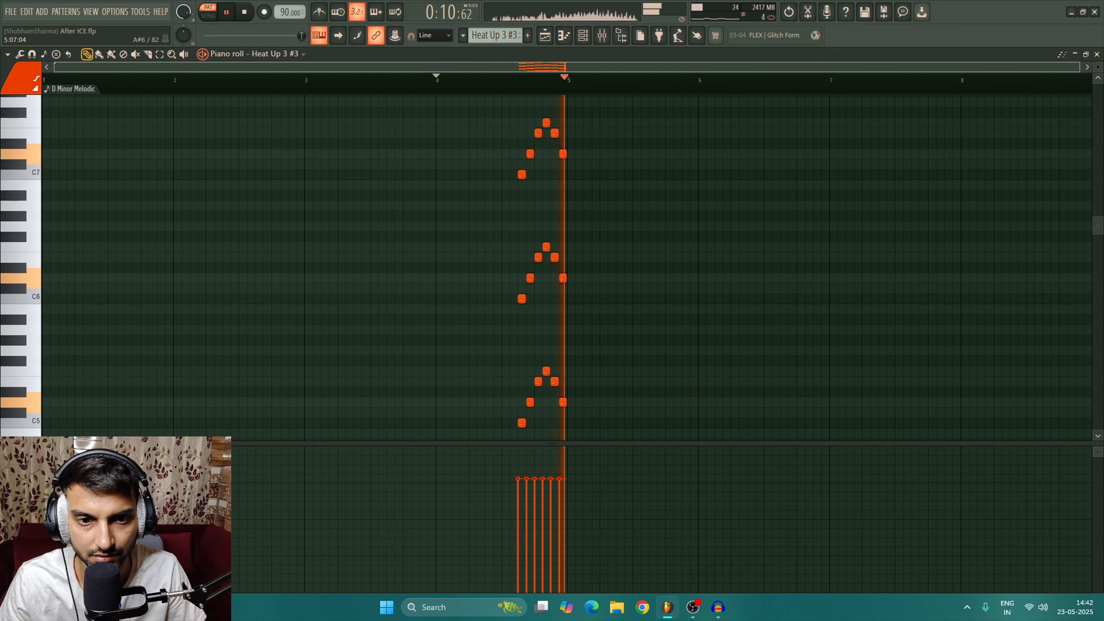
pyautogui.press('space')
pyautogui.press('F7')
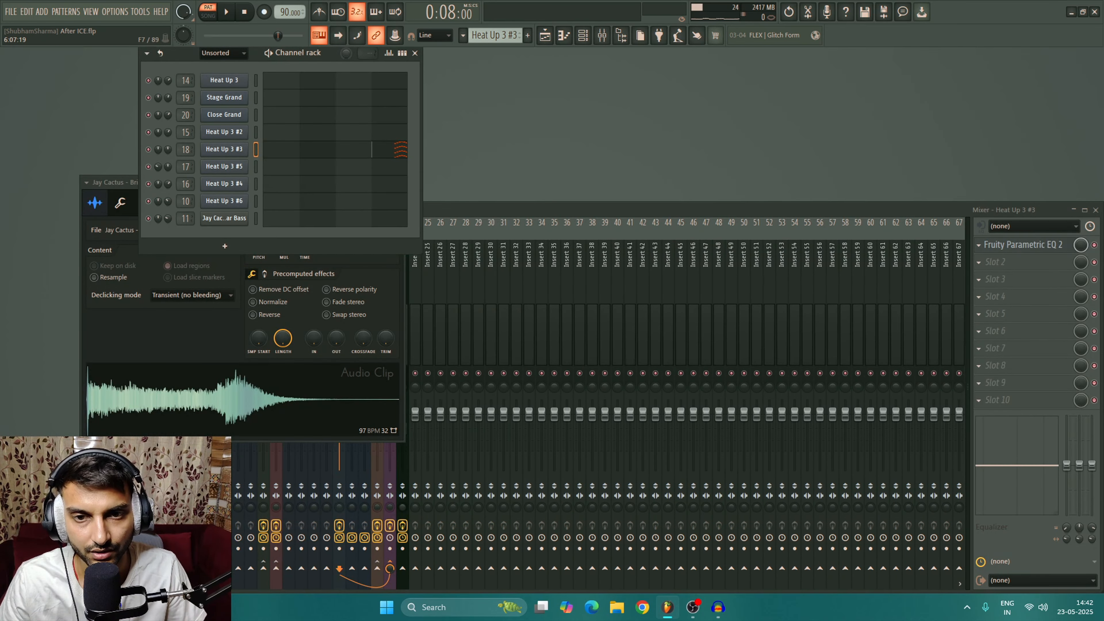
pyautogui.press('F5')
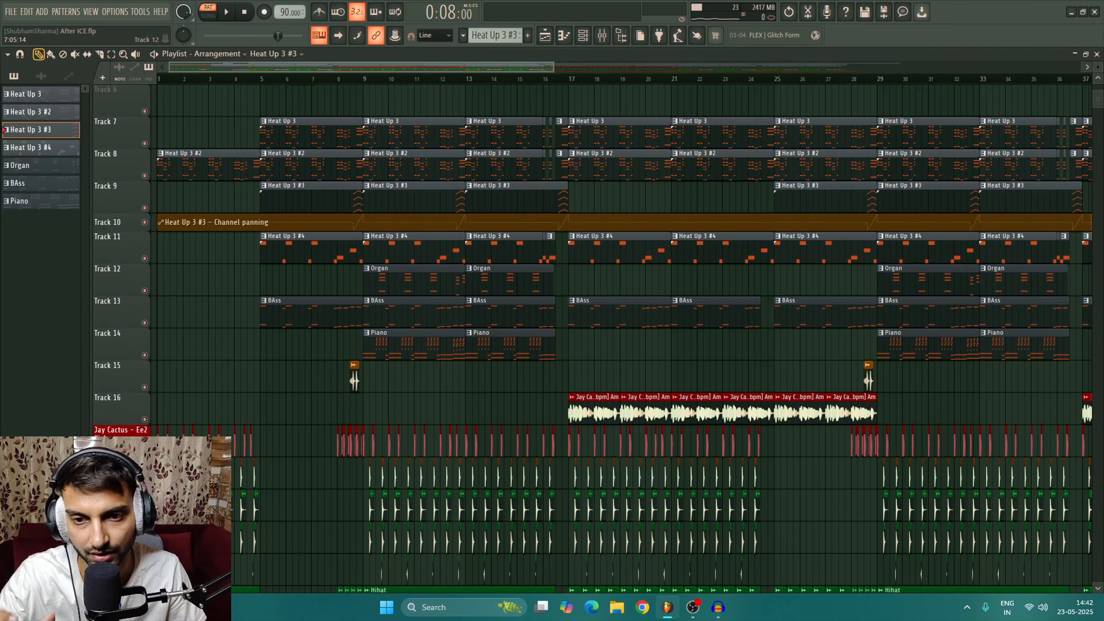
# Pick the Heat Up 3 #4 pattern from Track 11, check its channel's instrument preset, and close the instrument
pyautogui.doubleClick(311, 247)
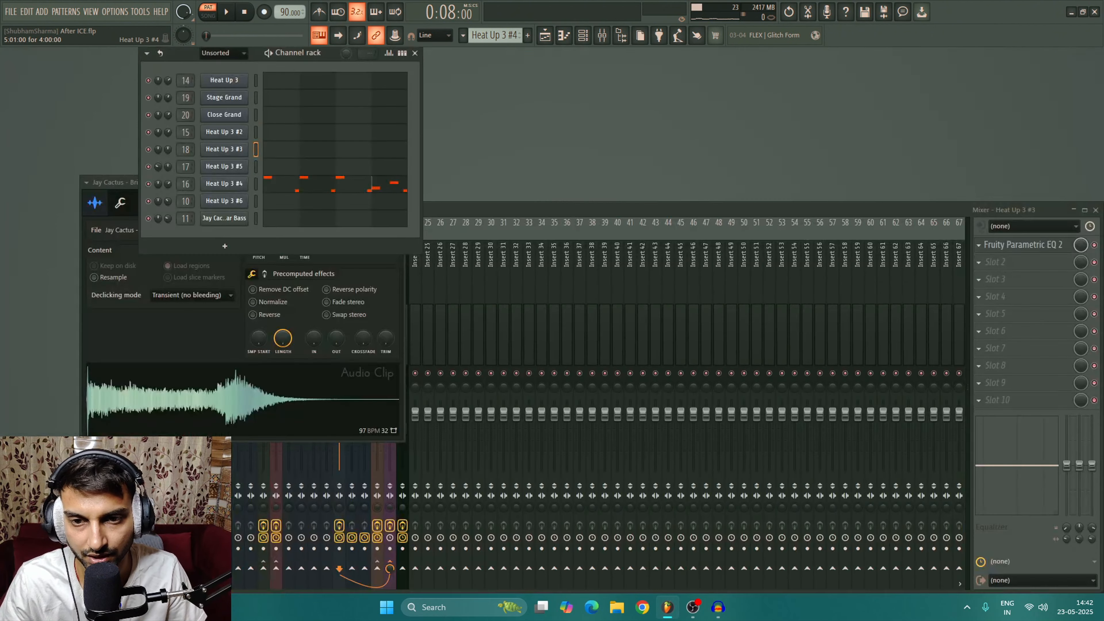
pyautogui.click(224, 184)
pyautogui.press('Escape')
pyautogui.click(224, 184)
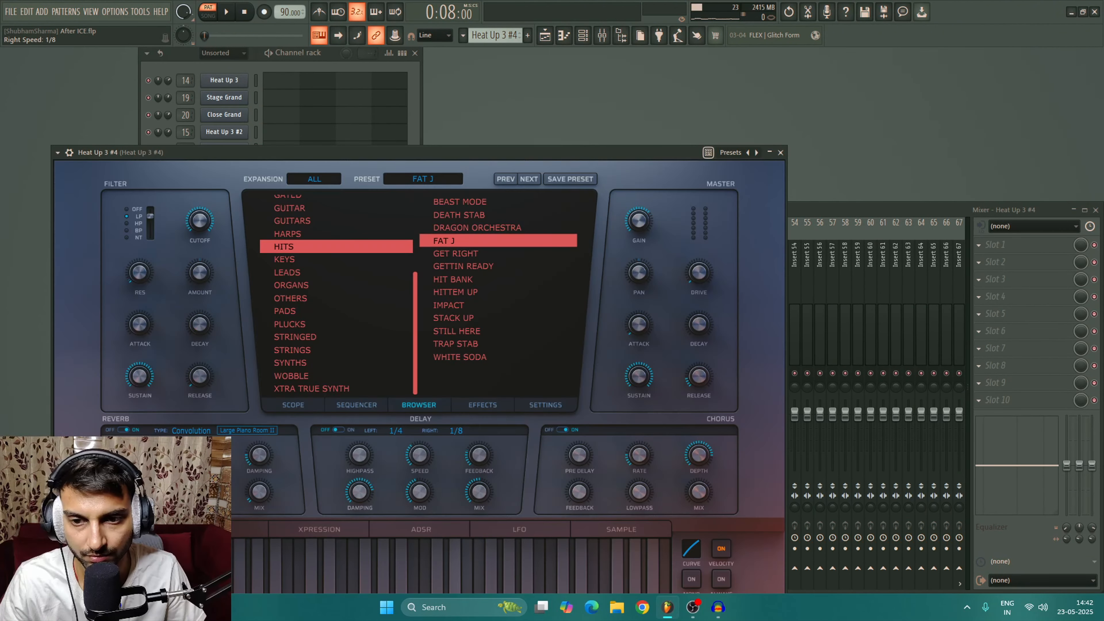
pyautogui.press('Escape')
# Play the Heat Up 3 #4 pattern from the start while examining its notes in the piano roll, and return to the playlist
pyautogui.click(286, 184)
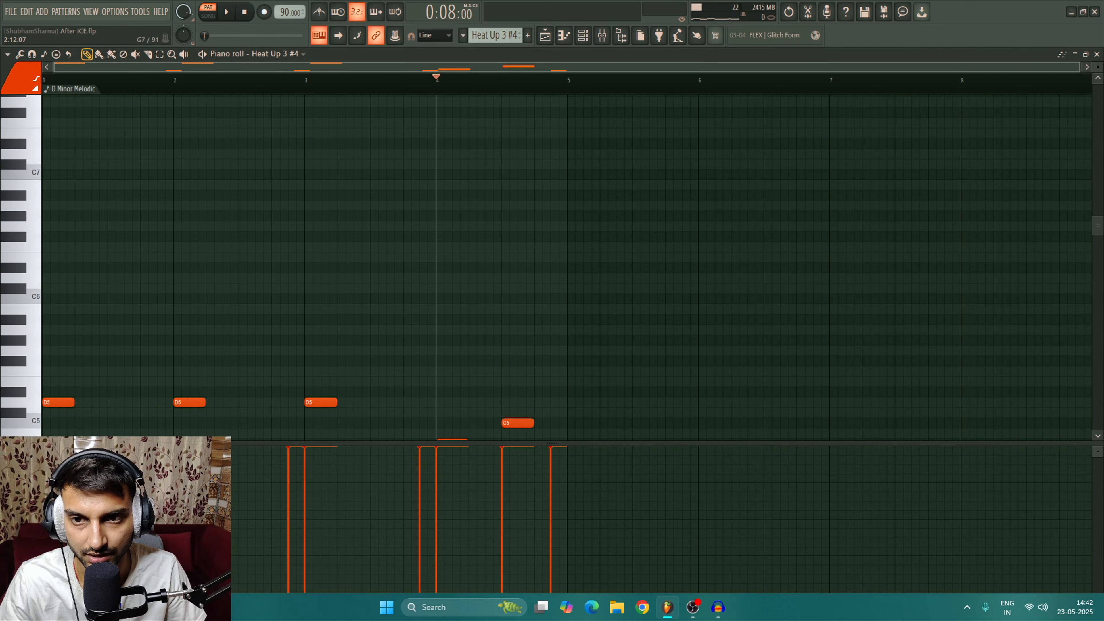
pyautogui.click(231, 79)
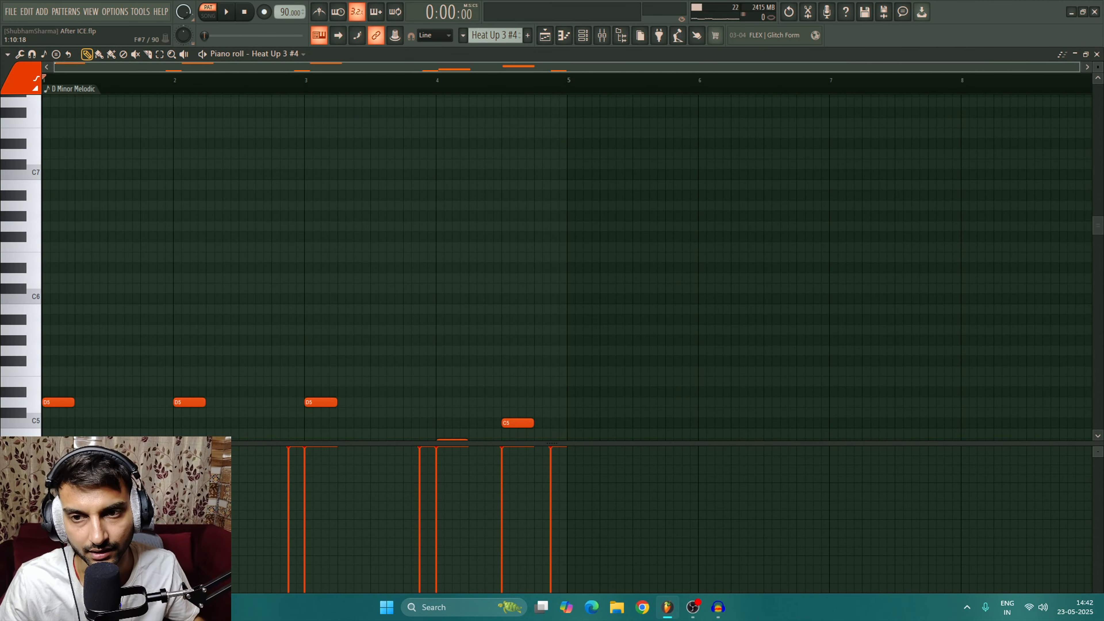
pyautogui.press('space')
pyautogui.scroll(-3, 565, 261)
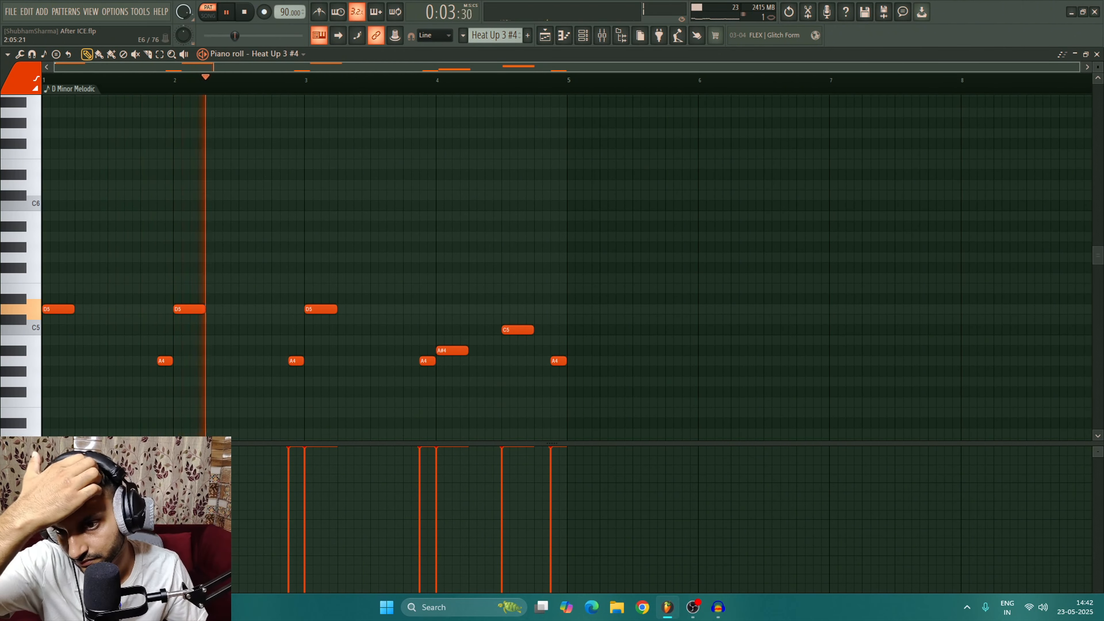
pyautogui.scroll(-2, 565, 261)
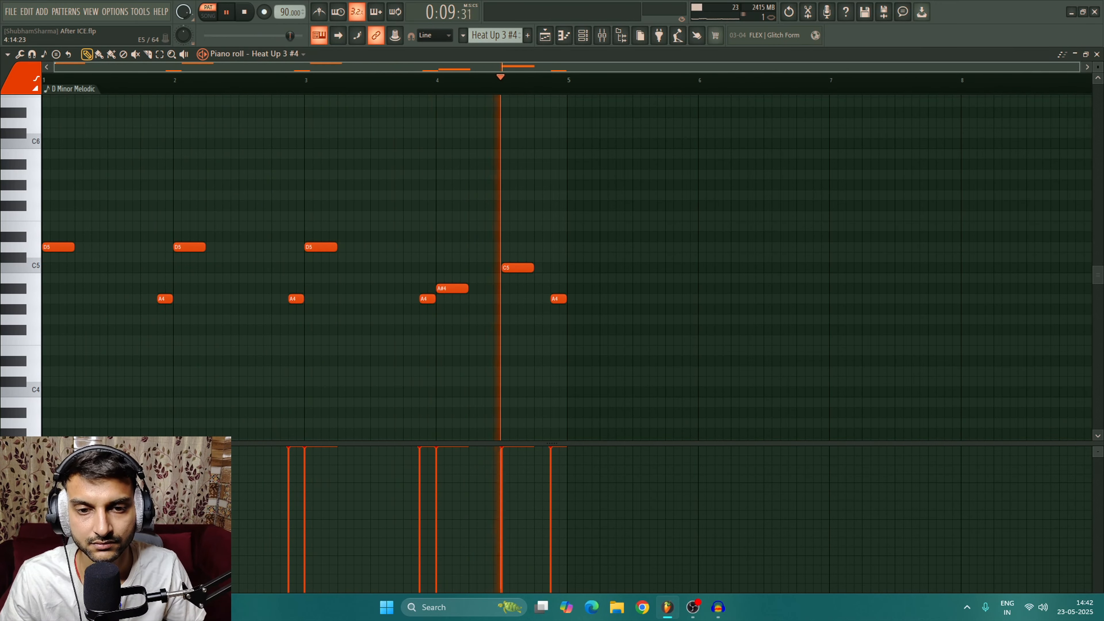
pyautogui.press('space')
pyautogui.press('Escape')
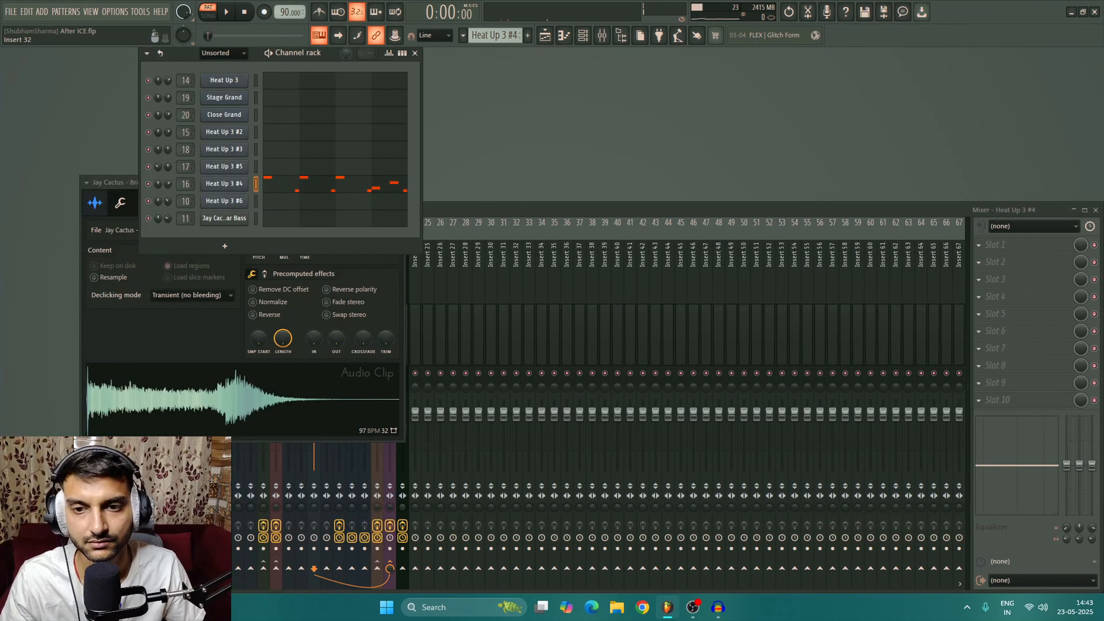
pyautogui.click(545, 35)
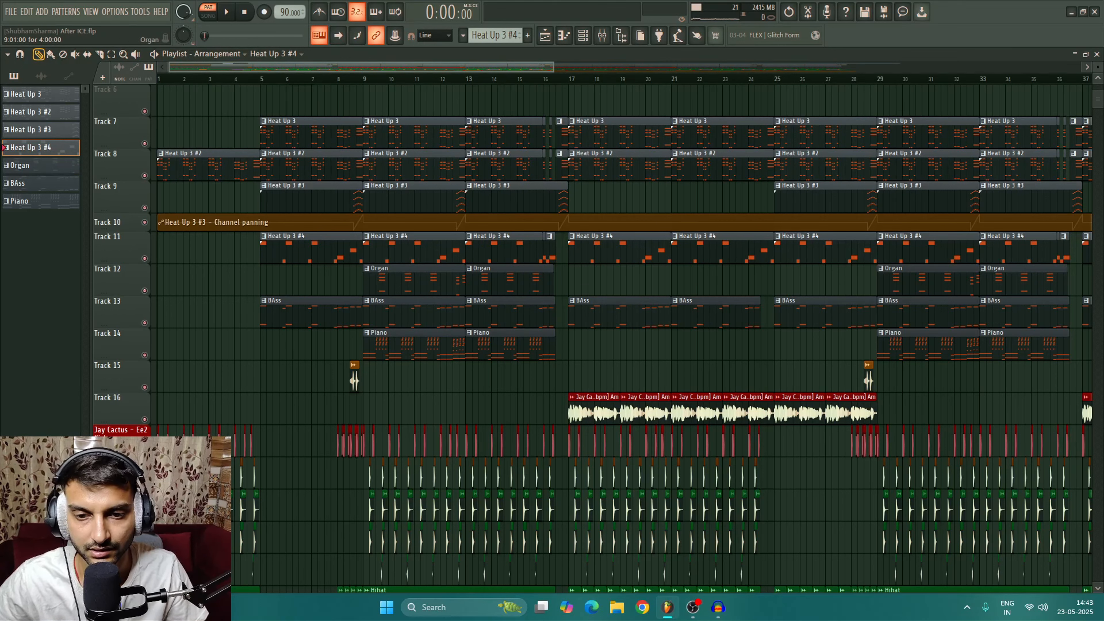
# Select the Piano pattern and check the Stage Grand channel's FLEX preset, closing the instrument again
pyautogui.click(41, 202)
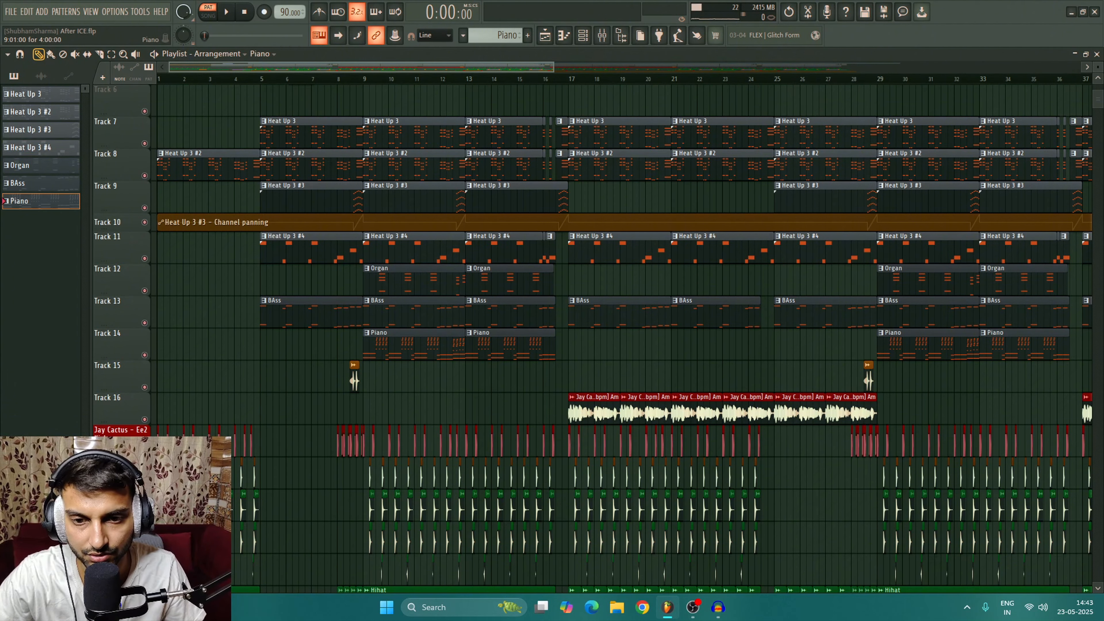
pyautogui.press('F6')
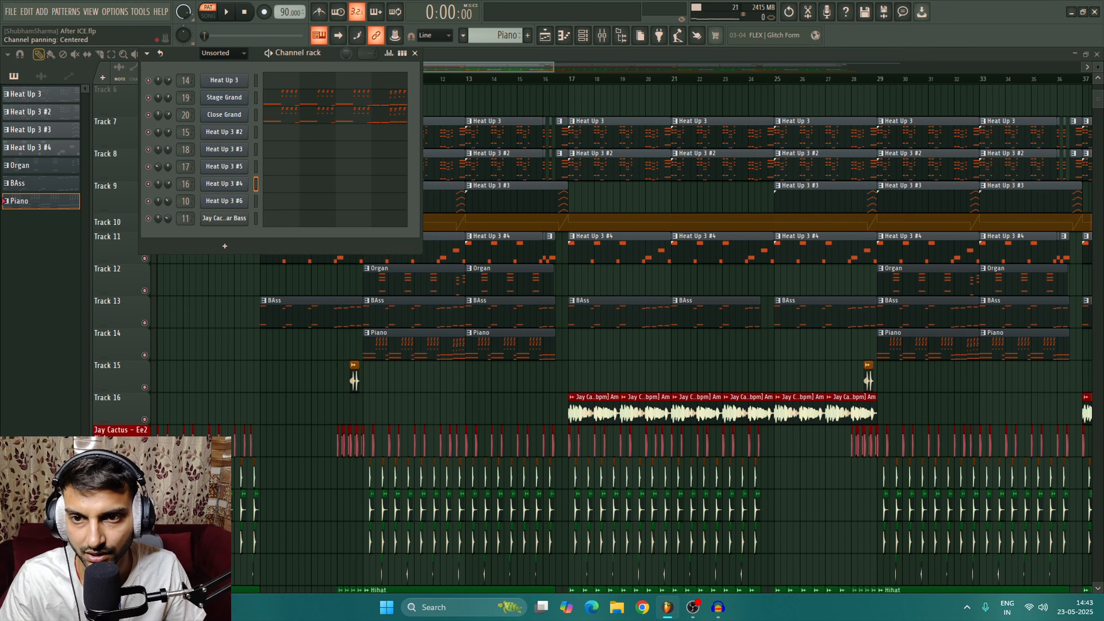
pyautogui.click(224, 97)
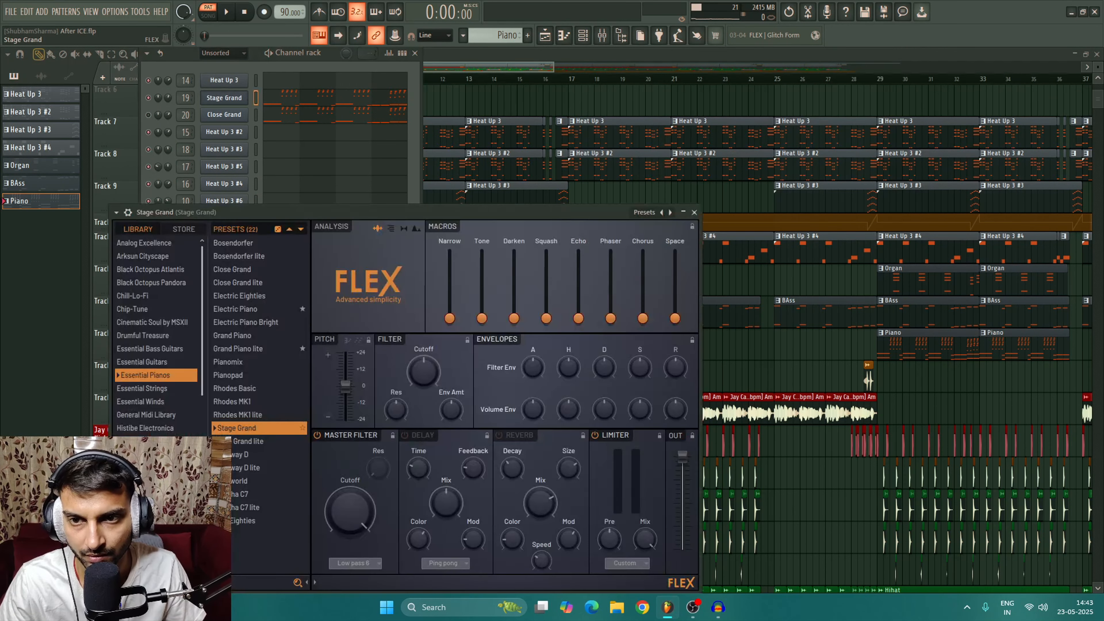
pyautogui.click(224, 97)
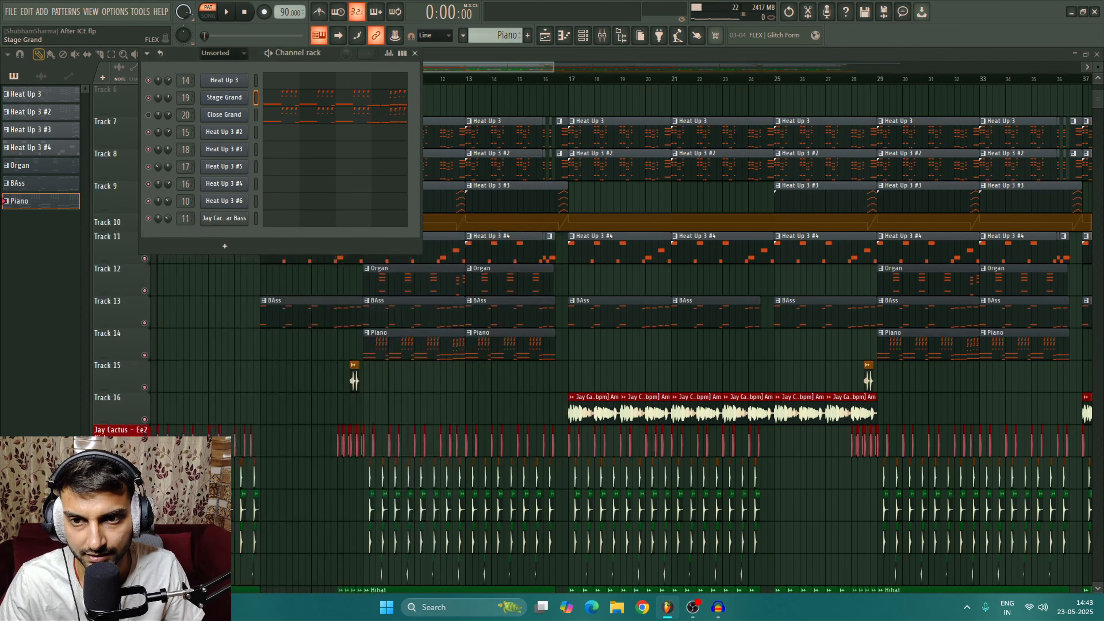
pyautogui.click(224, 97)
pyautogui.click(224, 98)
# Play the Piano pattern while examining the Stage Grand channel's high chords and low bass notes in the piano roll, and stop playback
pyautogui.click(279, 95)
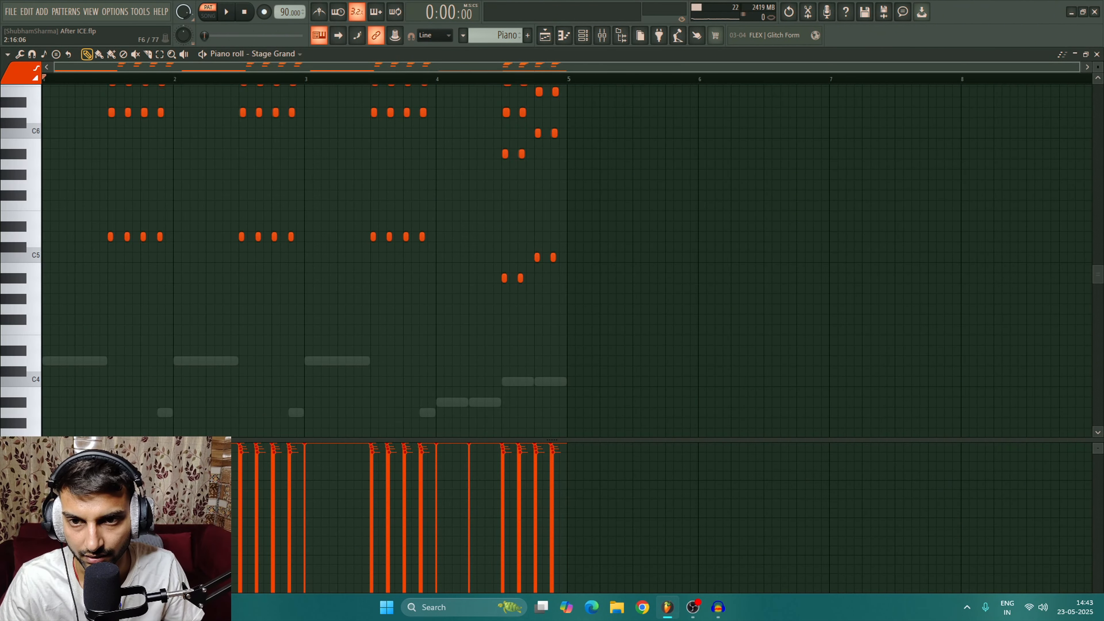
pyautogui.scroll(3, 324, 185)
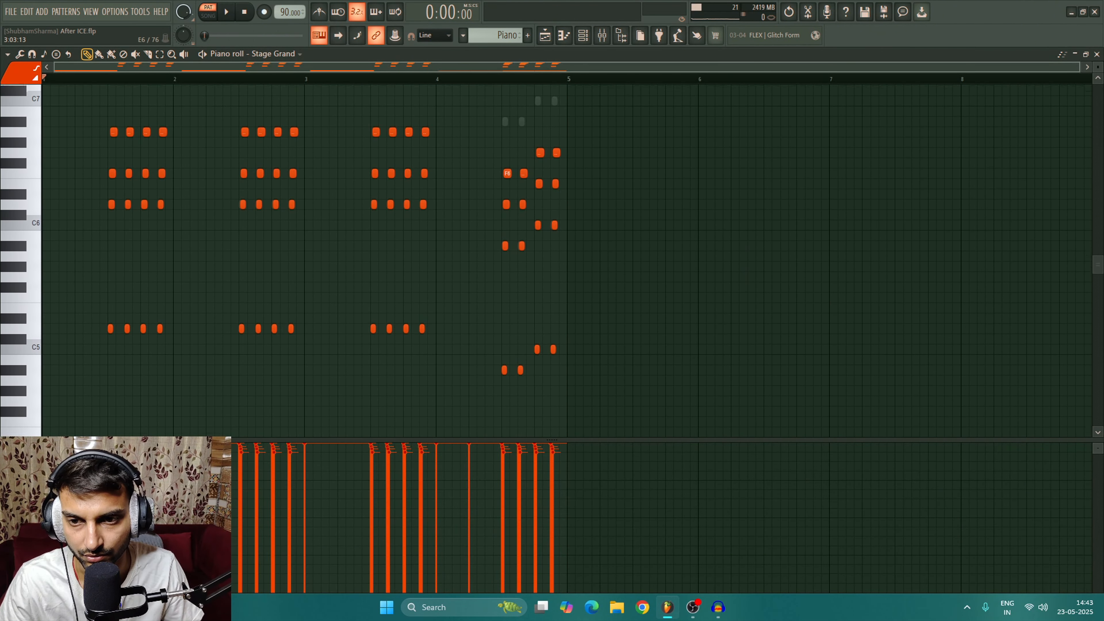
pyautogui.scroll(-2, 325, 186)
pyautogui.press('space')
pyautogui.scroll(-6, 326, 186)
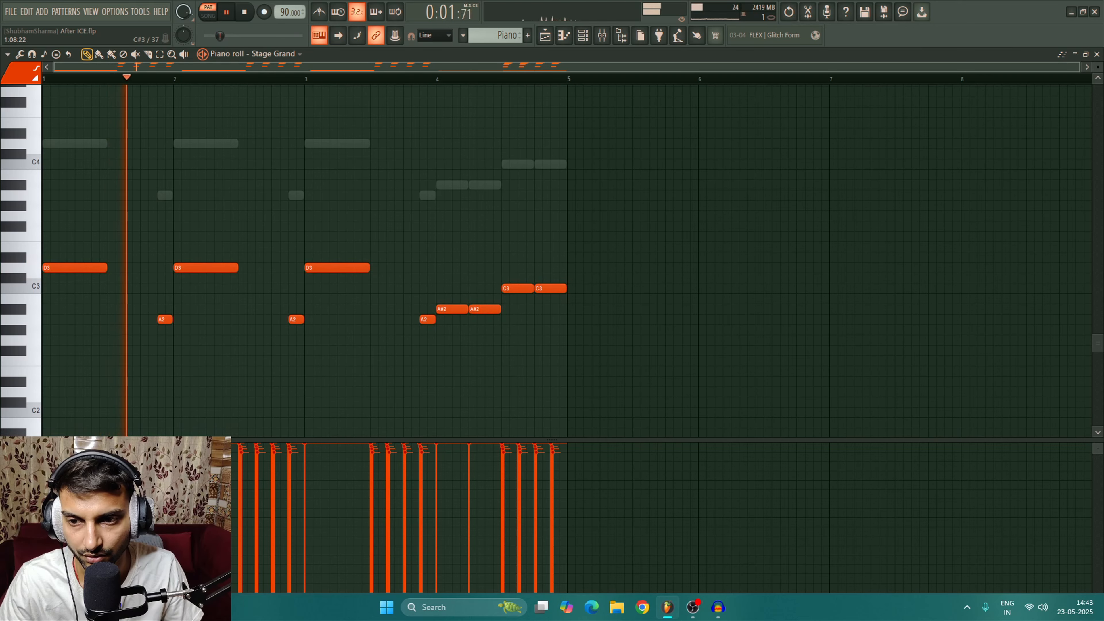
pyautogui.scroll(2, 326, 186)
pyautogui.scroll(6, 326, 185)
pyautogui.scroll(-1, 325, 185)
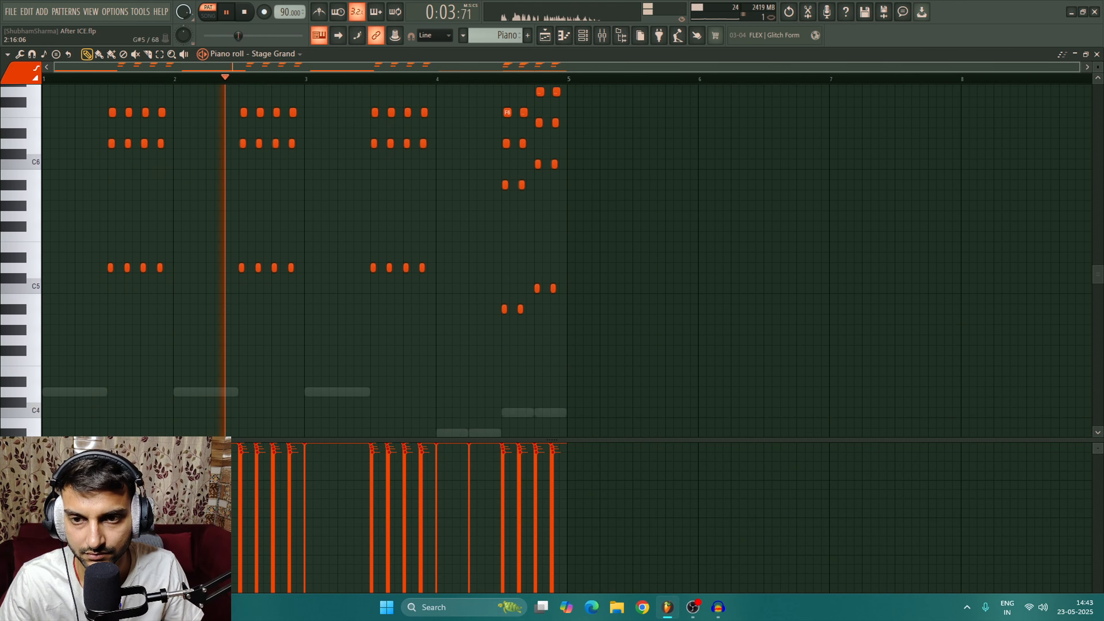
pyautogui.scroll(2, 325, 185)
pyautogui.scroll(-4, 325, 185)
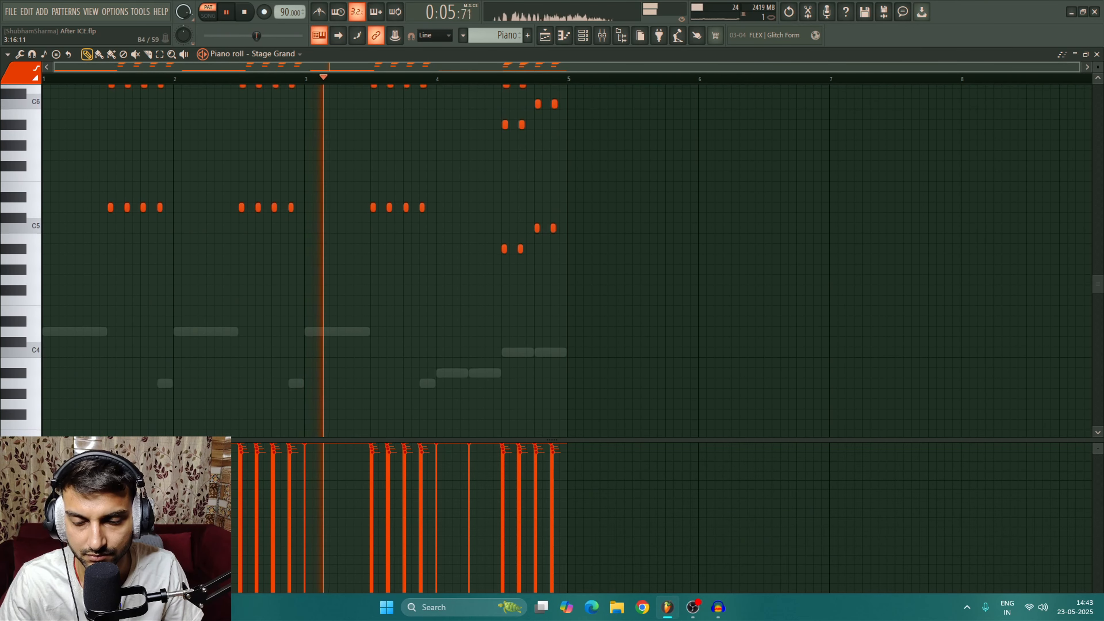
pyautogui.scroll(-3, 565, 257)
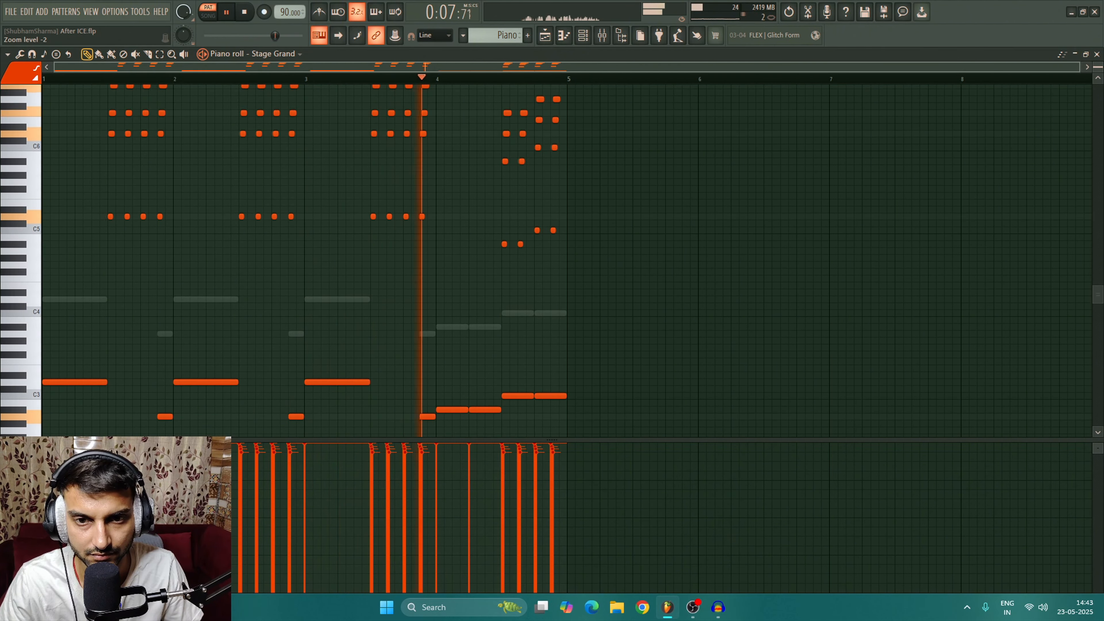
pyautogui.scroll(-1, 563, 240)
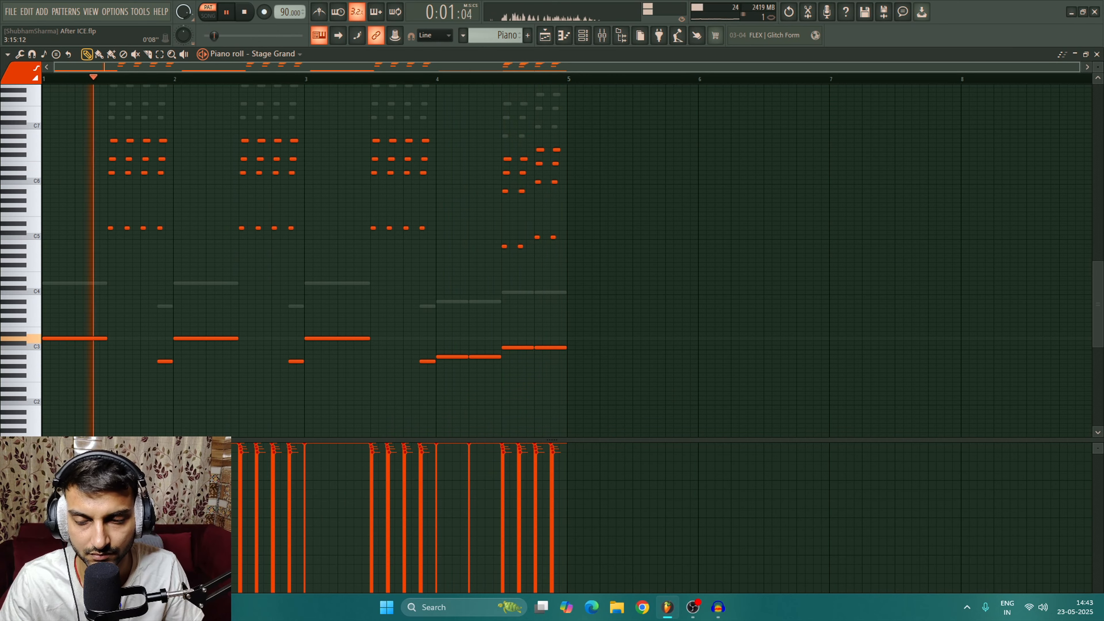
pyautogui.press('Escape')
pyautogui.press('space')
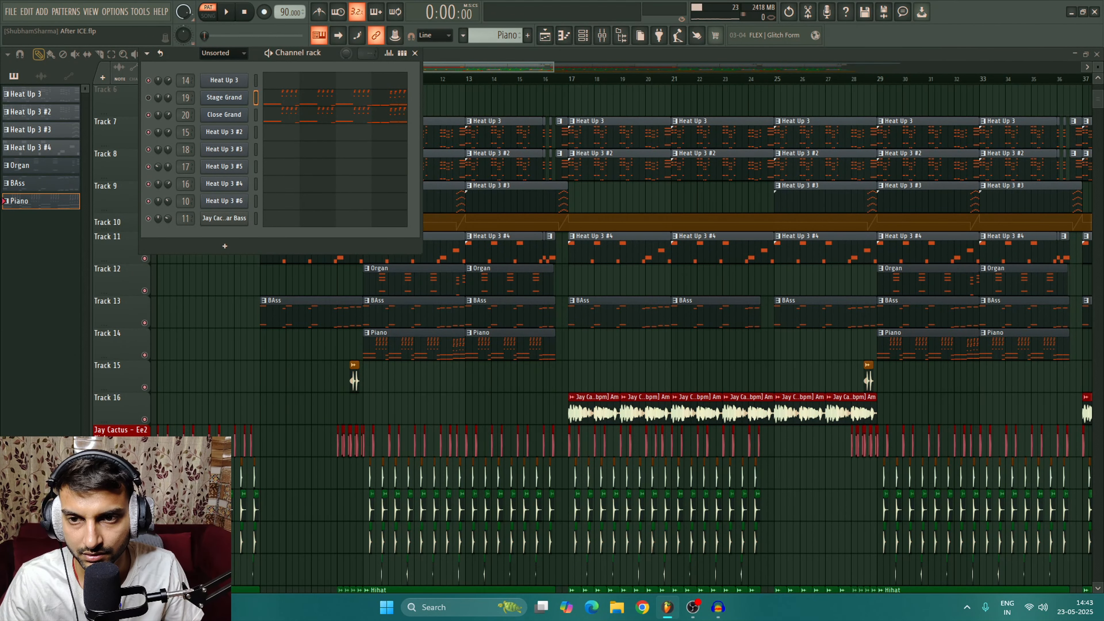
# Check the Close Grand channel, play the pattern while examining its notes in the piano roll, and close the piano roll
pyautogui.click(224, 115)
pyautogui.click(224, 114)
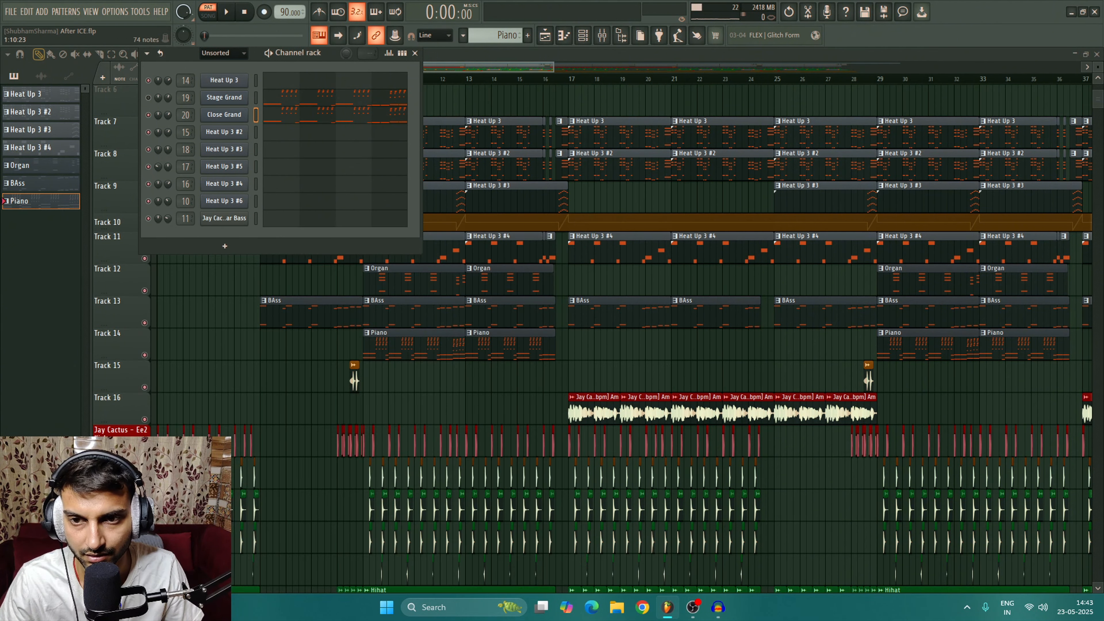
pyautogui.click(293, 112)
pyautogui.press('space')
pyautogui.scroll(2, 566, 262)
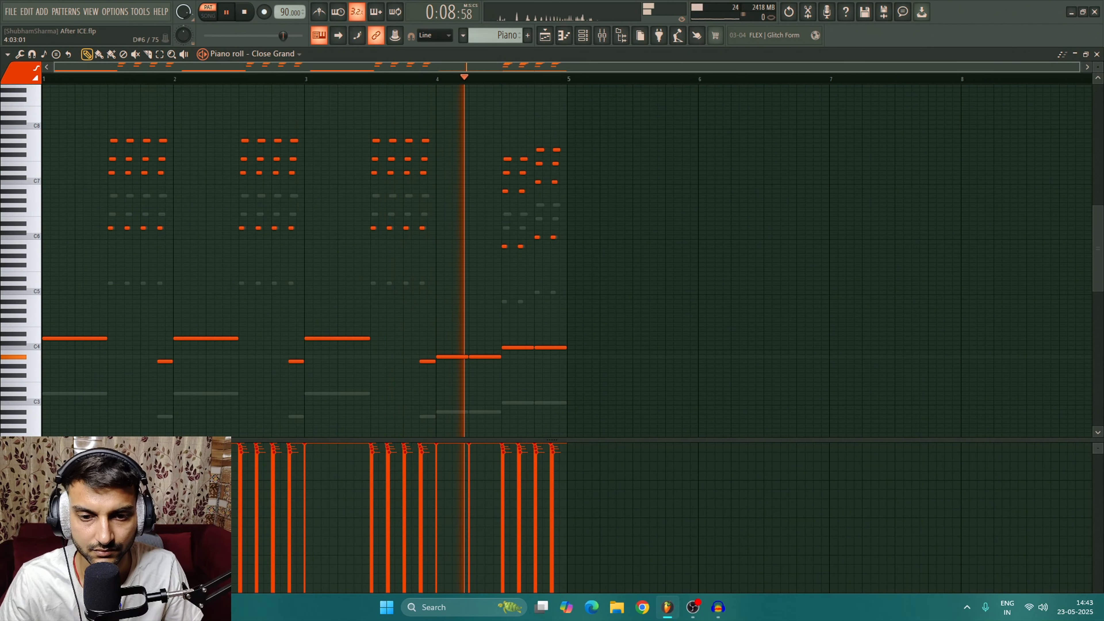
pyautogui.press('space')
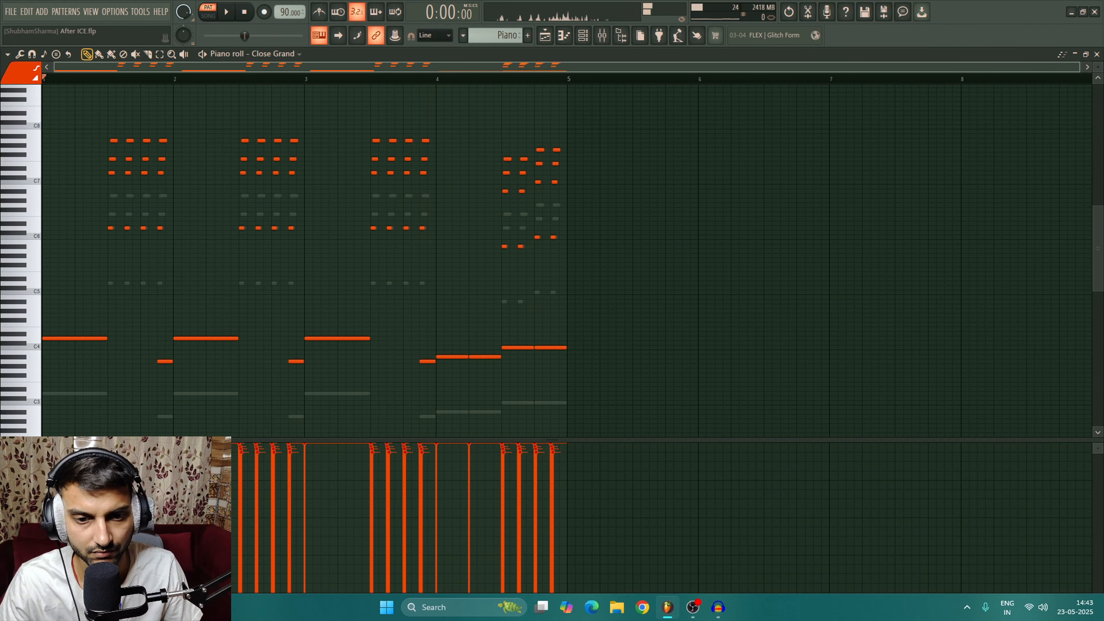
pyautogui.press('Escape')
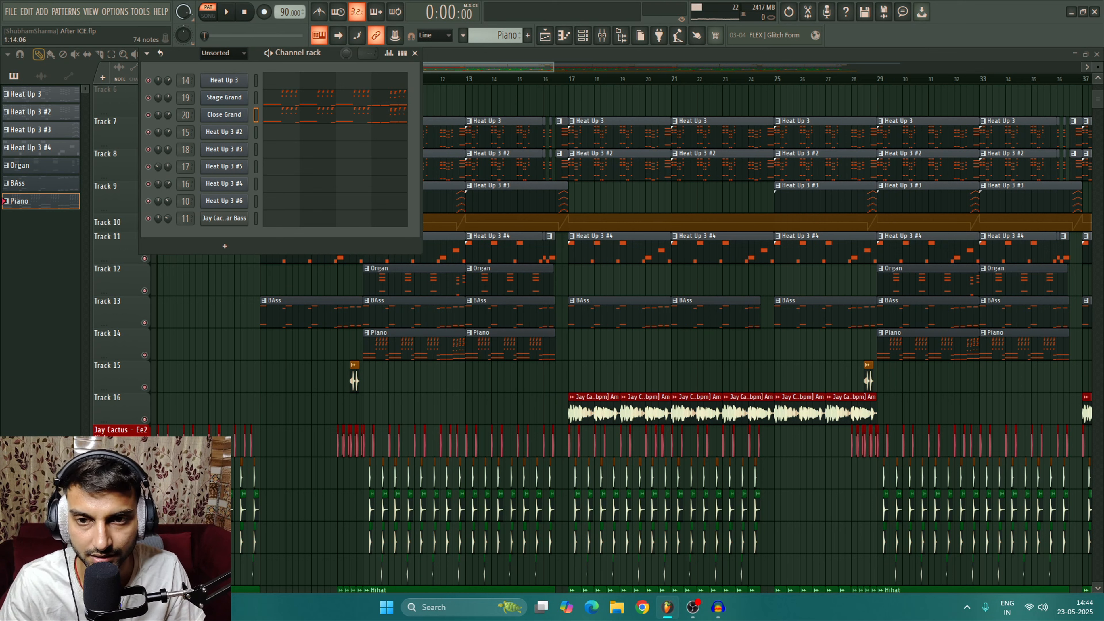
# Play the Piano pattern with both grand piano channels together, stop playback and return to the playlist
pyautogui.press('space')
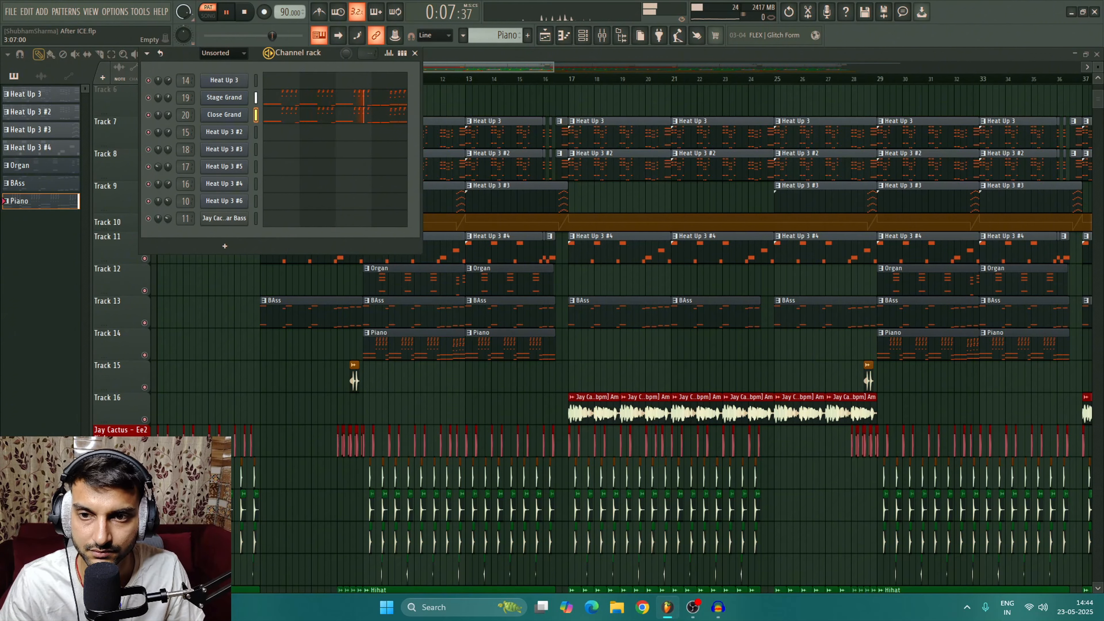
pyautogui.press('space')
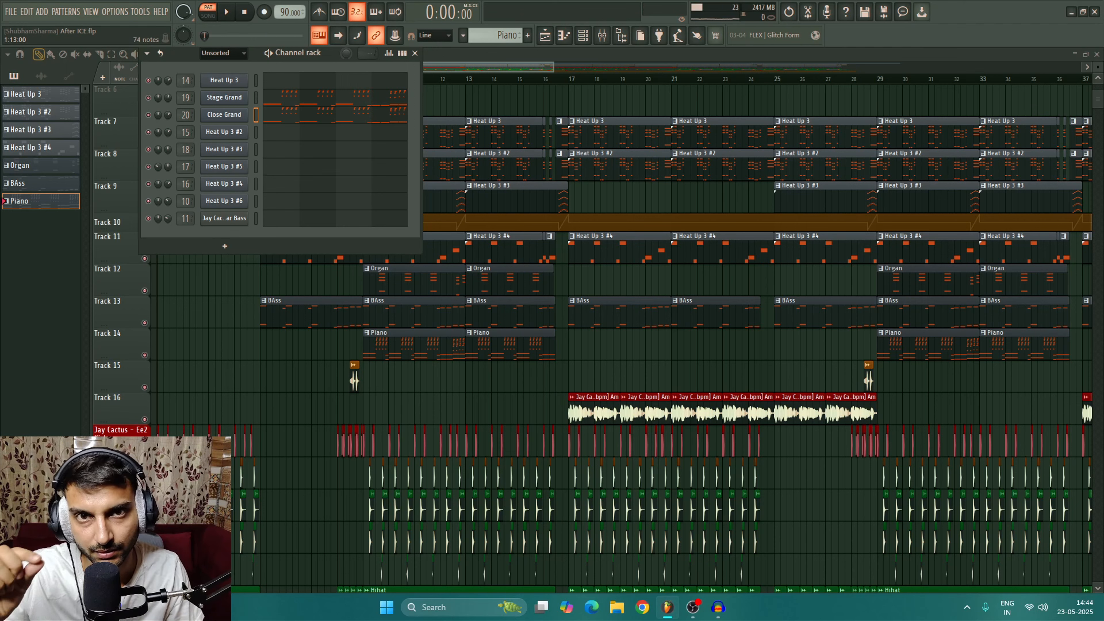
pyautogui.press('F6')
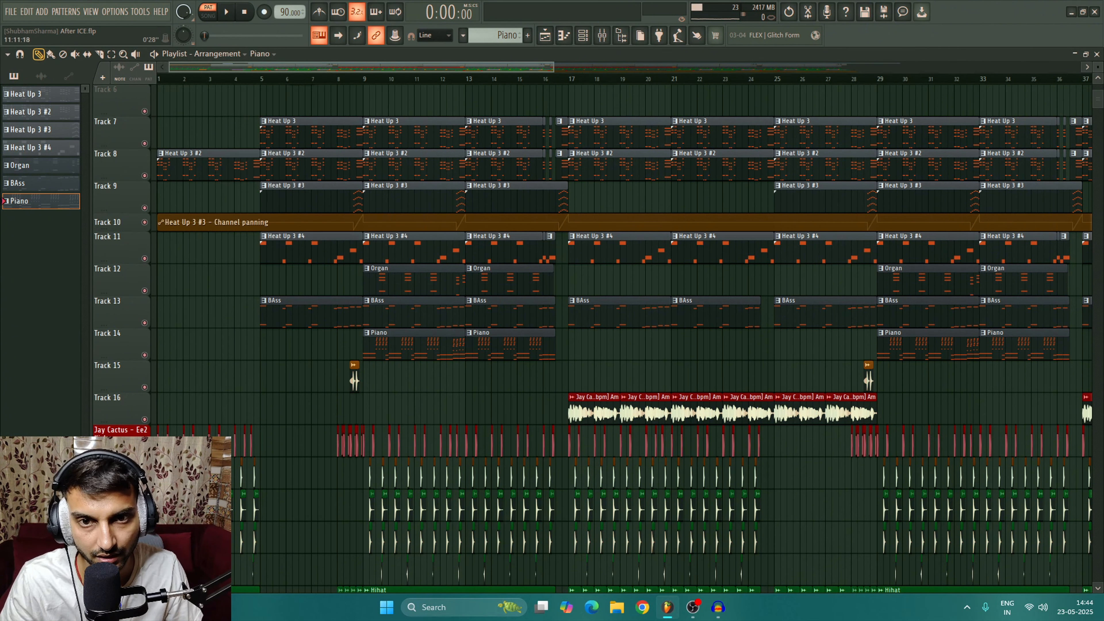
# Select the Organ pattern and open the Heat Up 3 #5 channel's notes in the piano roll
pyautogui.scroll(-1, 409, 101)
pyautogui.click(410, 244)
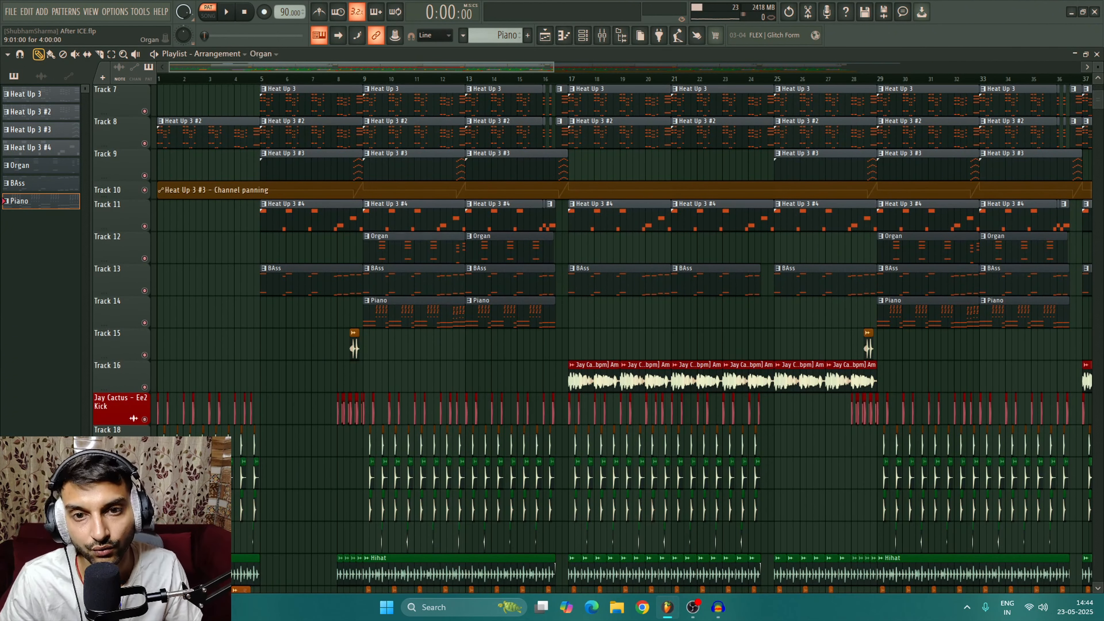
pyautogui.press('F6')
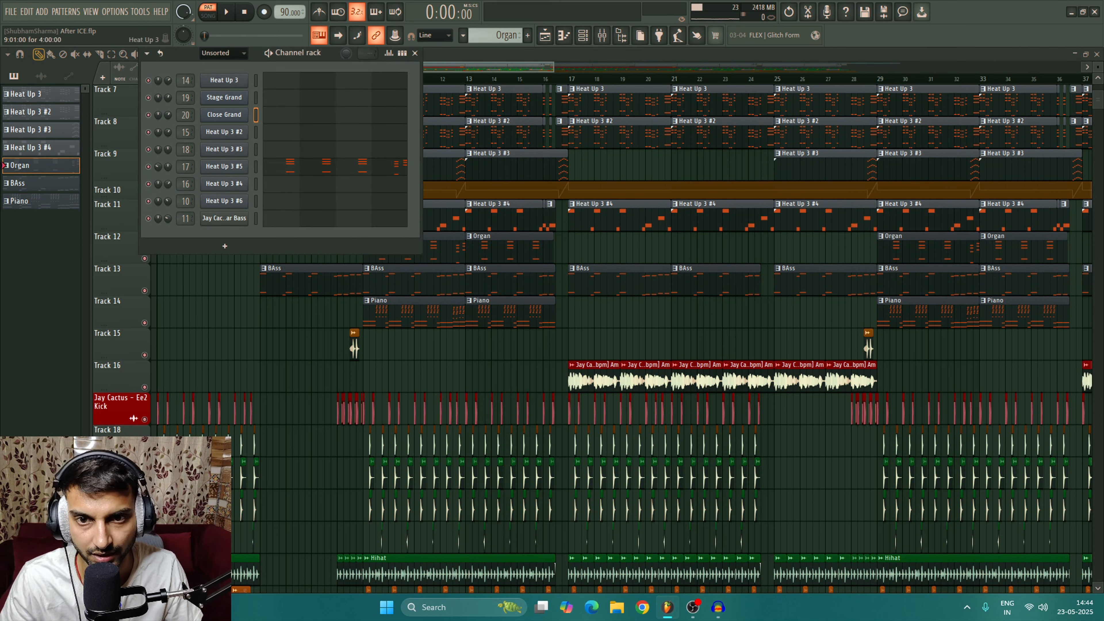
pyautogui.click(339, 167)
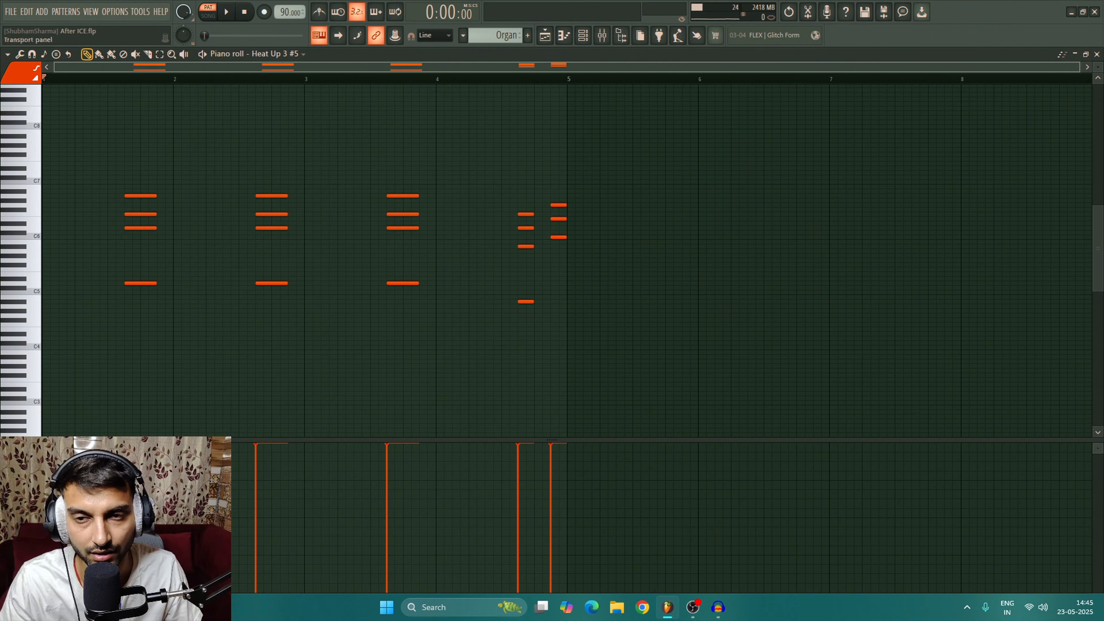
# Play the Organ pattern with the metronome on while examining its offbeat chords, stop playback and return to the playlist
pyautogui.press('space')
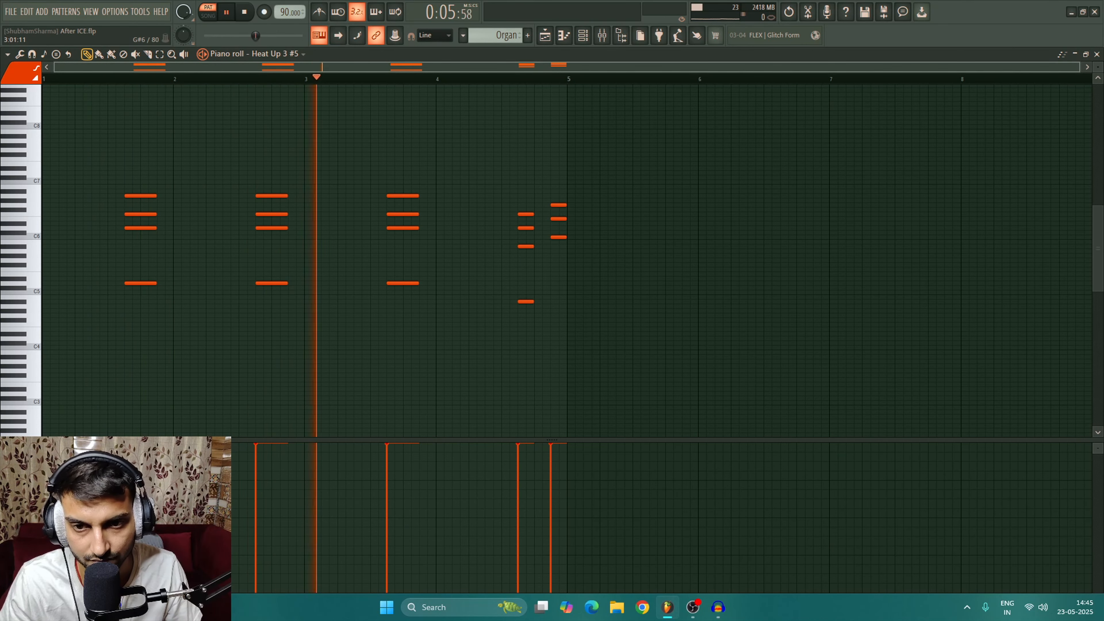
pyautogui.hotkey('ctrl', 'm')
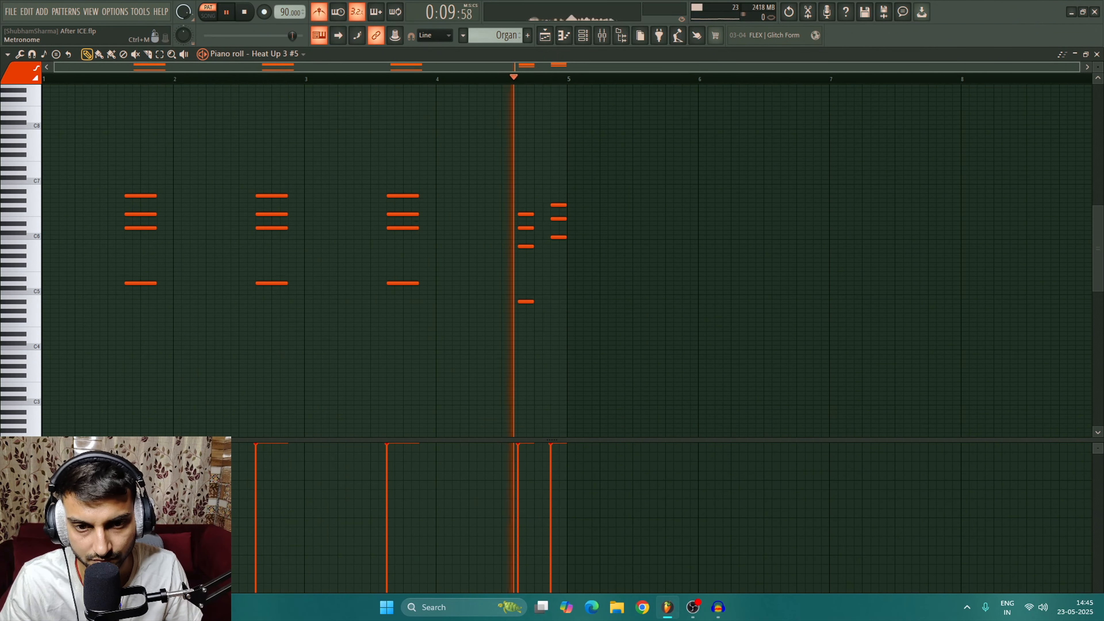
pyautogui.press('space')
pyautogui.press('F7')
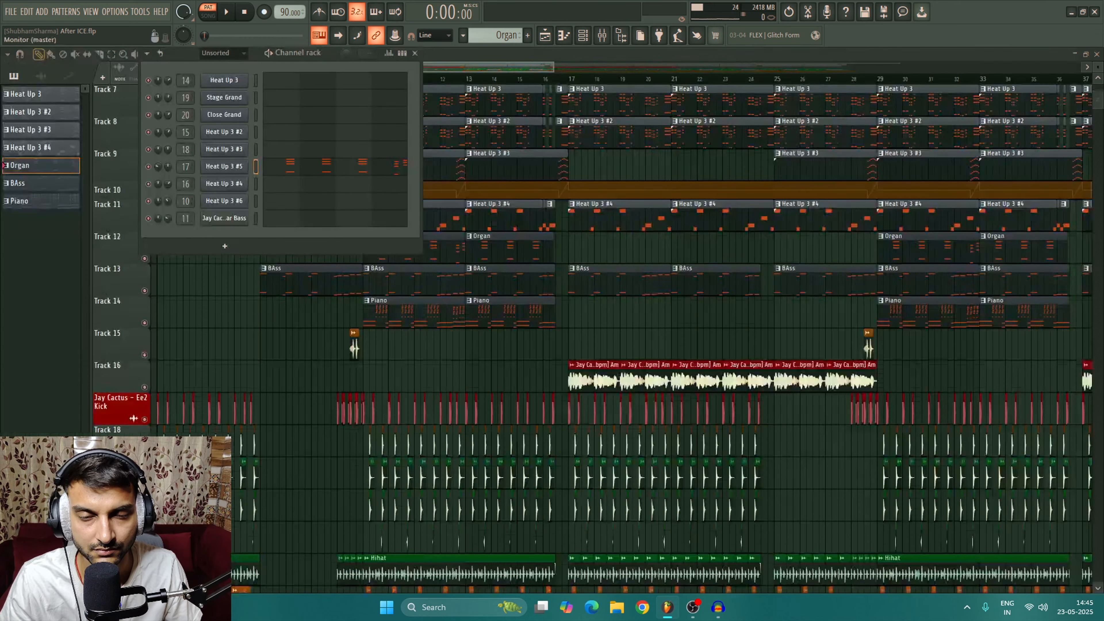
pyautogui.press('F6')
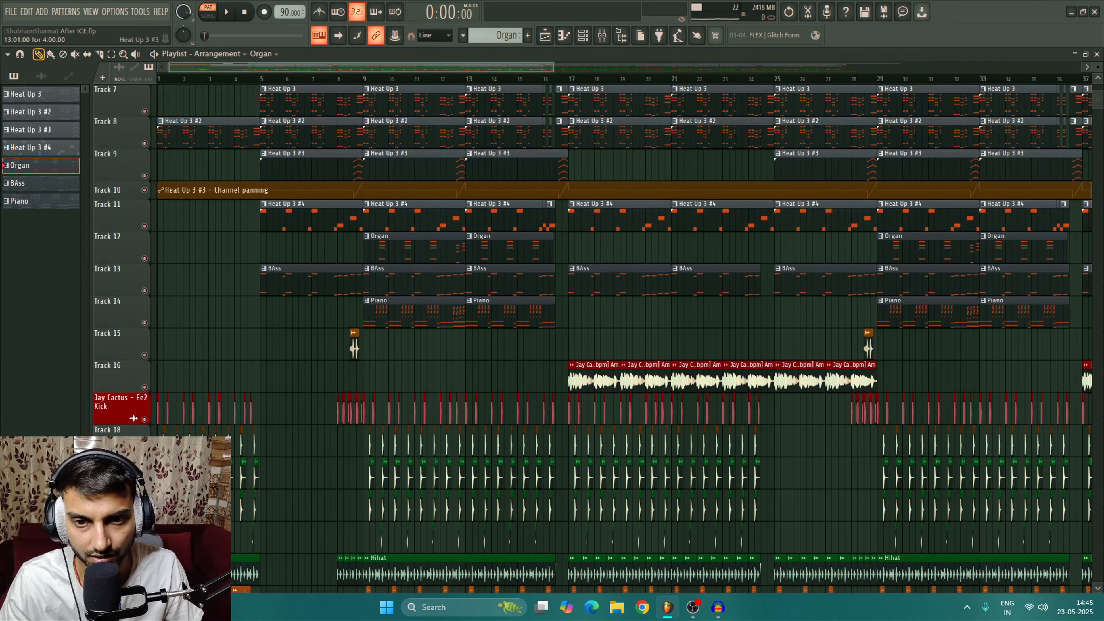
# Select the BAss pattern and check the Heat Up 3 #6 channel's bass preset, closing the instrument again
pyautogui.click(413, 280)
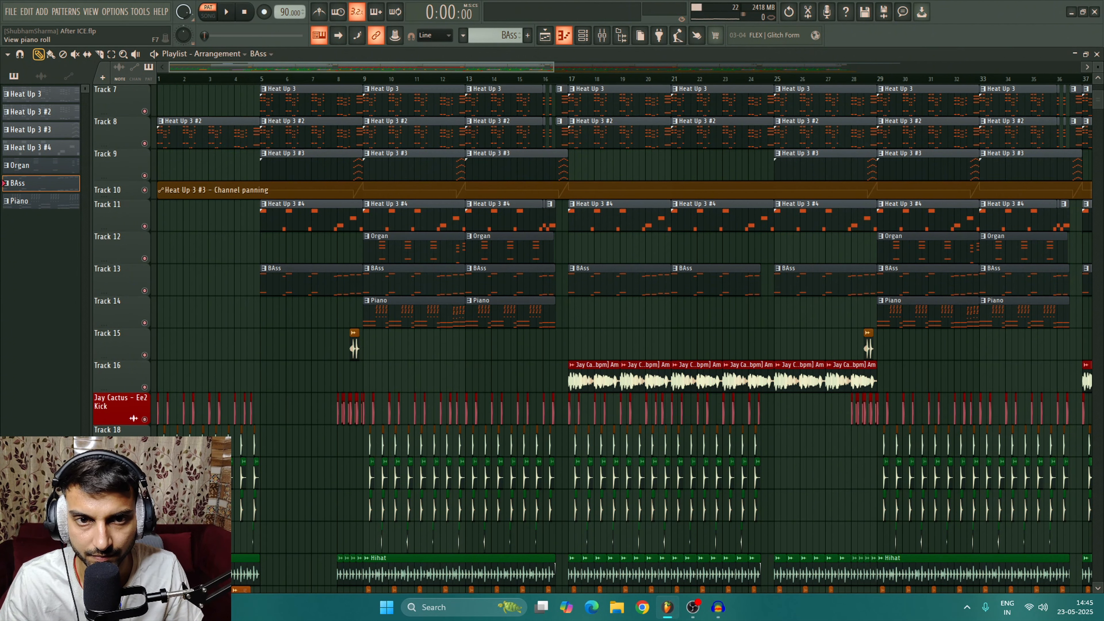
pyautogui.press('F6')
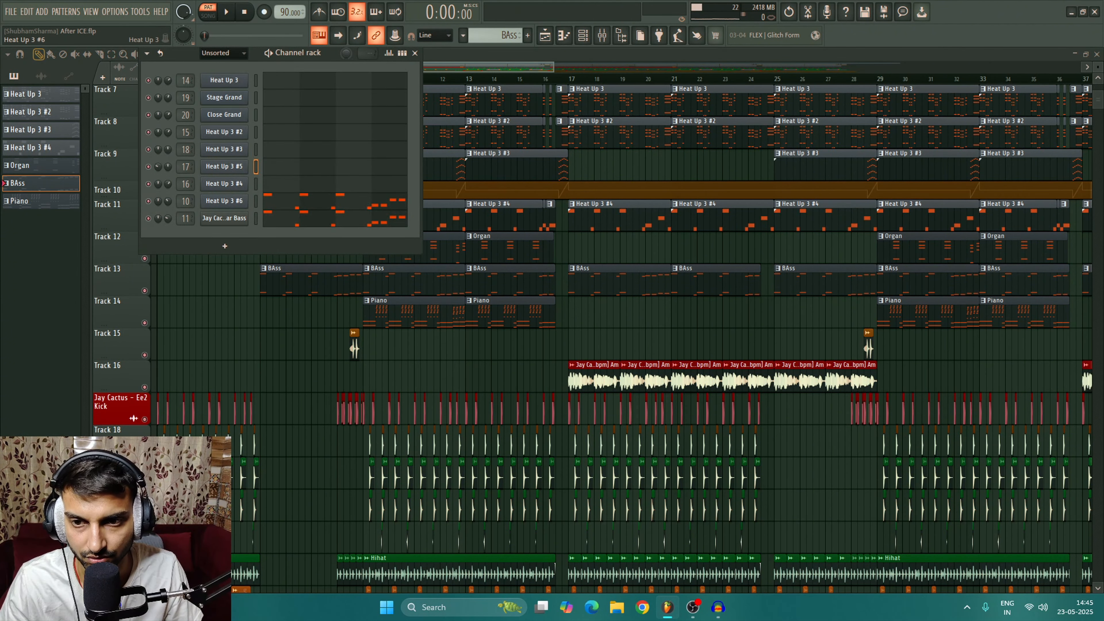
pyautogui.click(224, 201)
pyautogui.press('Escape')
pyautogui.click(224, 184)
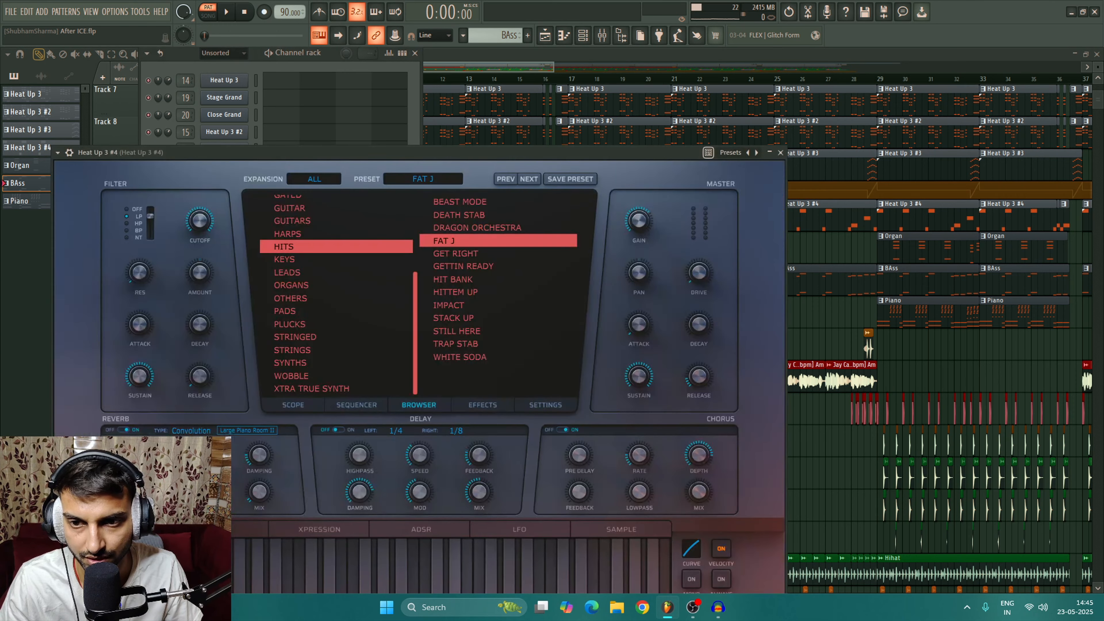
pyautogui.press('Escape')
pyautogui.click(224, 201)
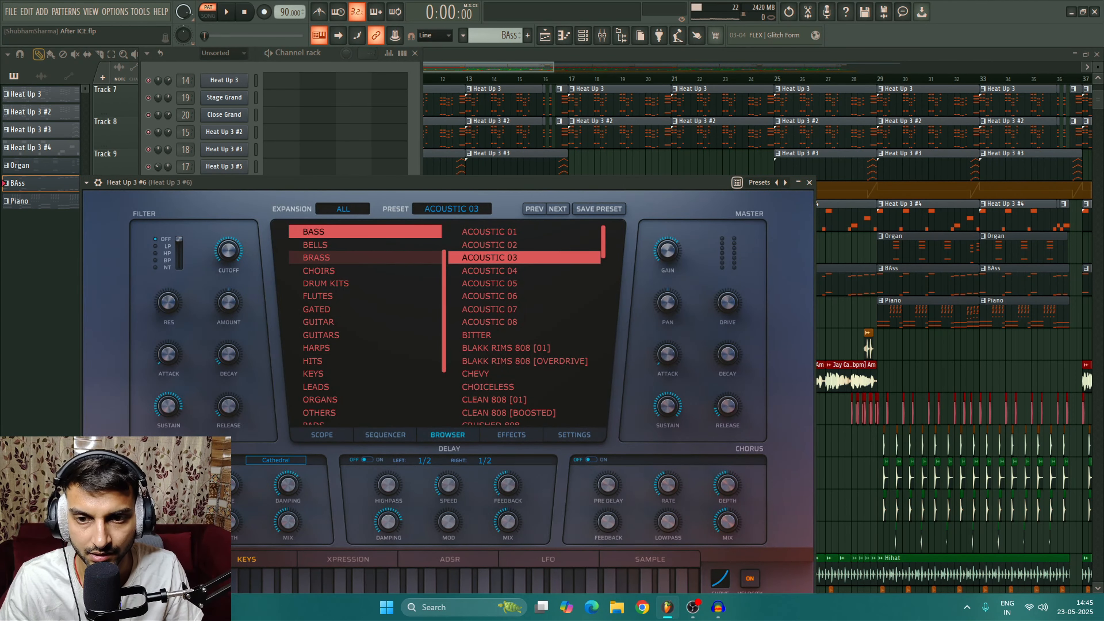
pyautogui.press('Escape')
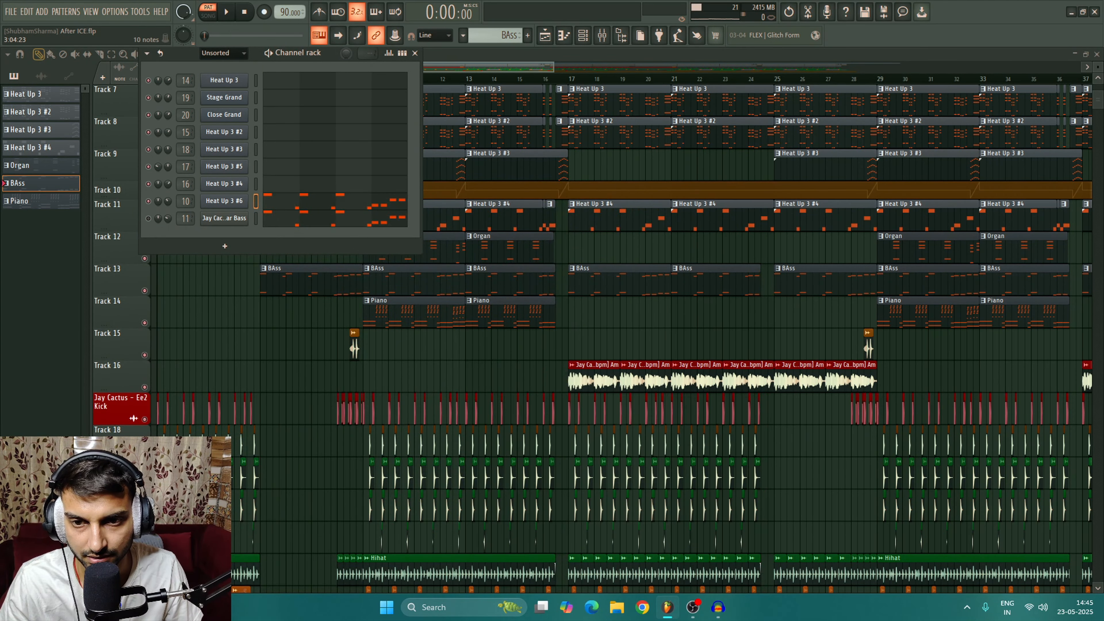
# Play the BAss pattern while examining the Heat Up 3 #6 channel's low notes in the piano roll, and stop playback
pyautogui.click(345, 201)
pyautogui.press('space')
pyautogui.scroll(-5, 257, 232)
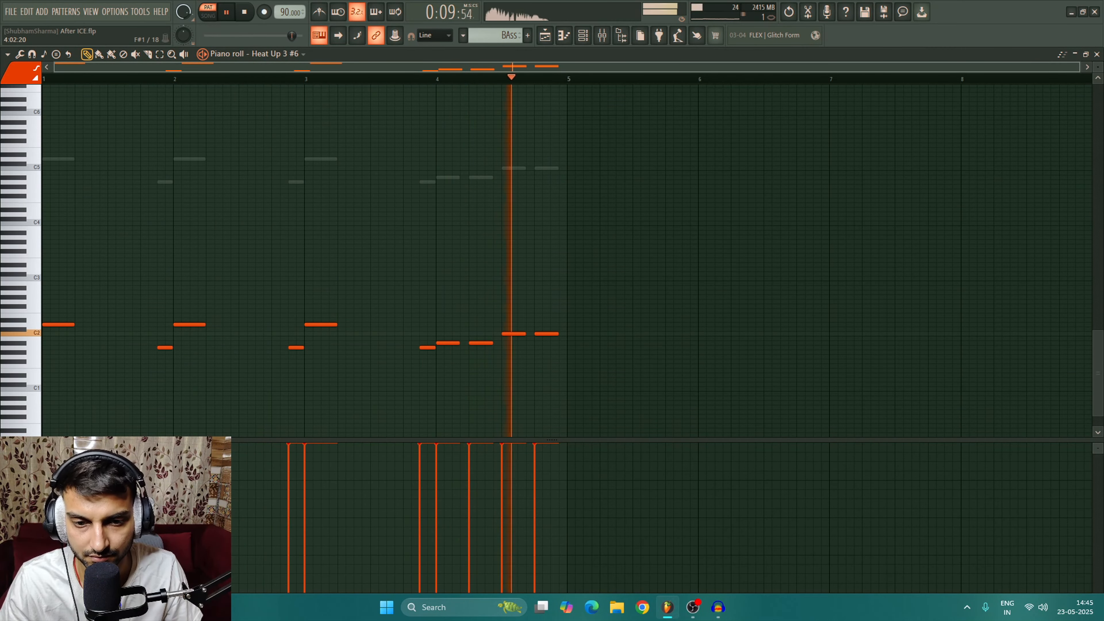
pyautogui.press('Escape')
pyautogui.press('space')
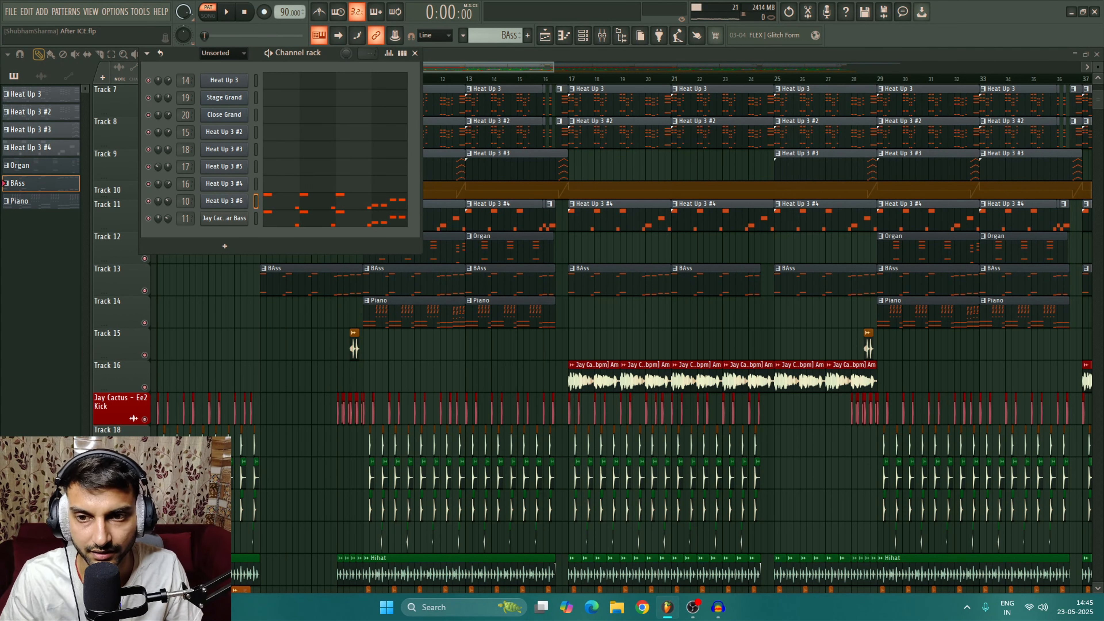
# Inspect the Jay Cactus - Guitar Bass channel's sample settings, audition the sample and close the channel window
pyautogui.click(224, 218)
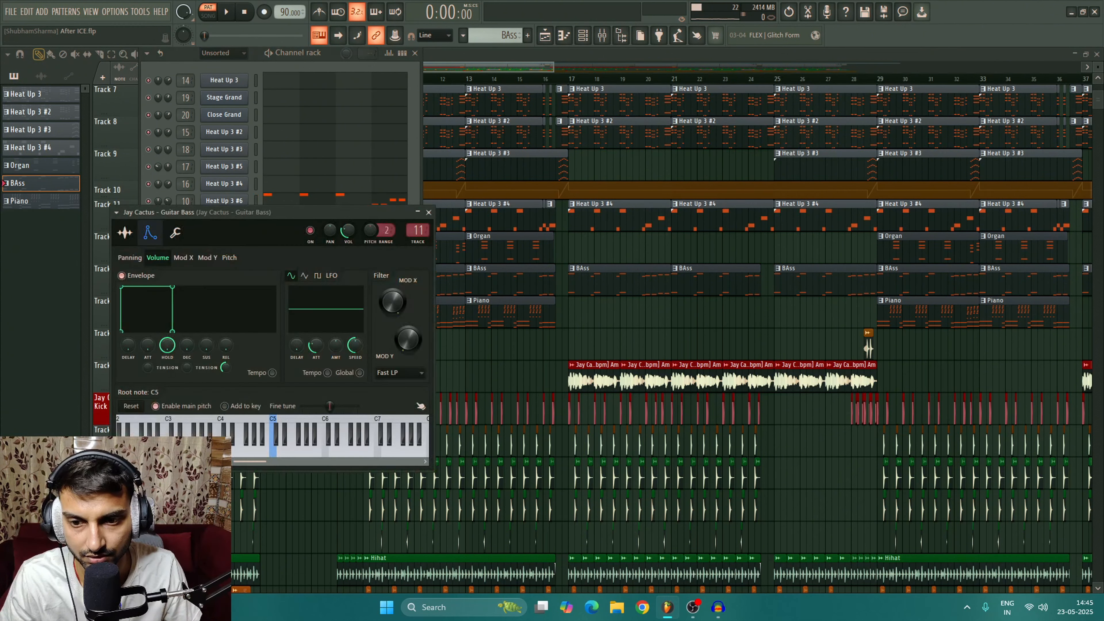
pyautogui.click(125, 232)
pyautogui.click(272, 429)
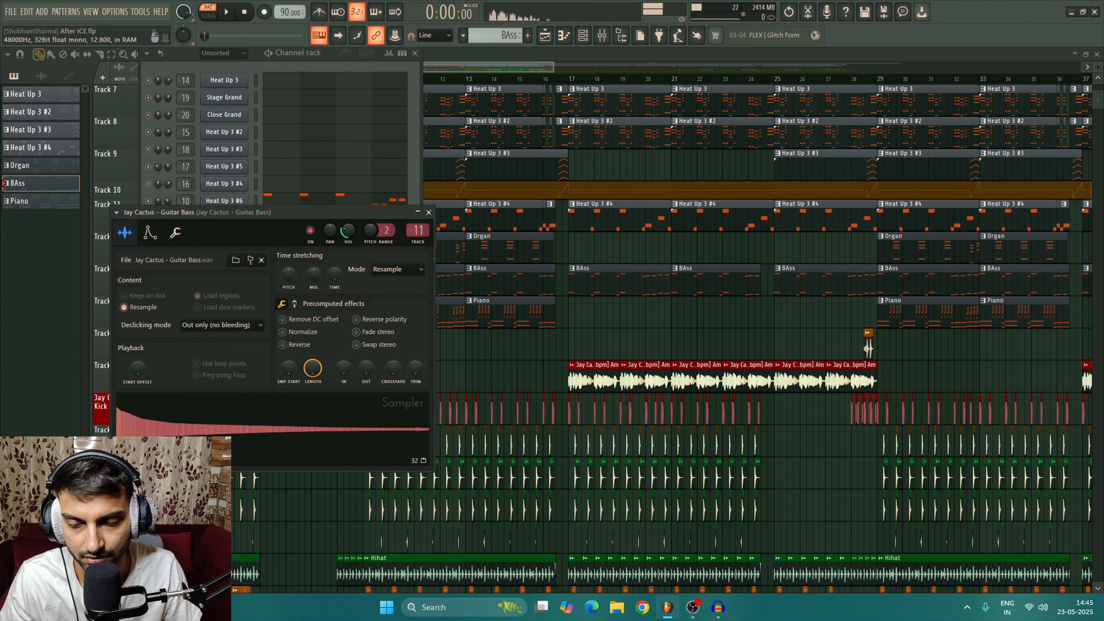
pyautogui.press('Escape')
# Play the BAss pattern, open the Guitar Bass channel's notes in the piano roll and stop playback
pyautogui.press('space')
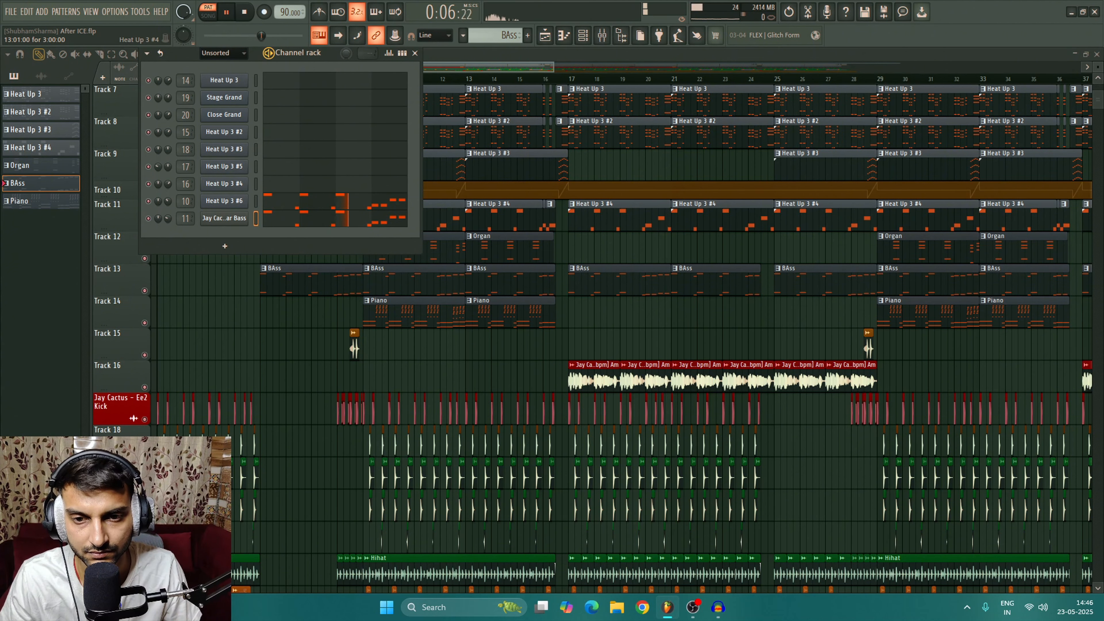
pyautogui.press('F7')
pyautogui.press('F7')
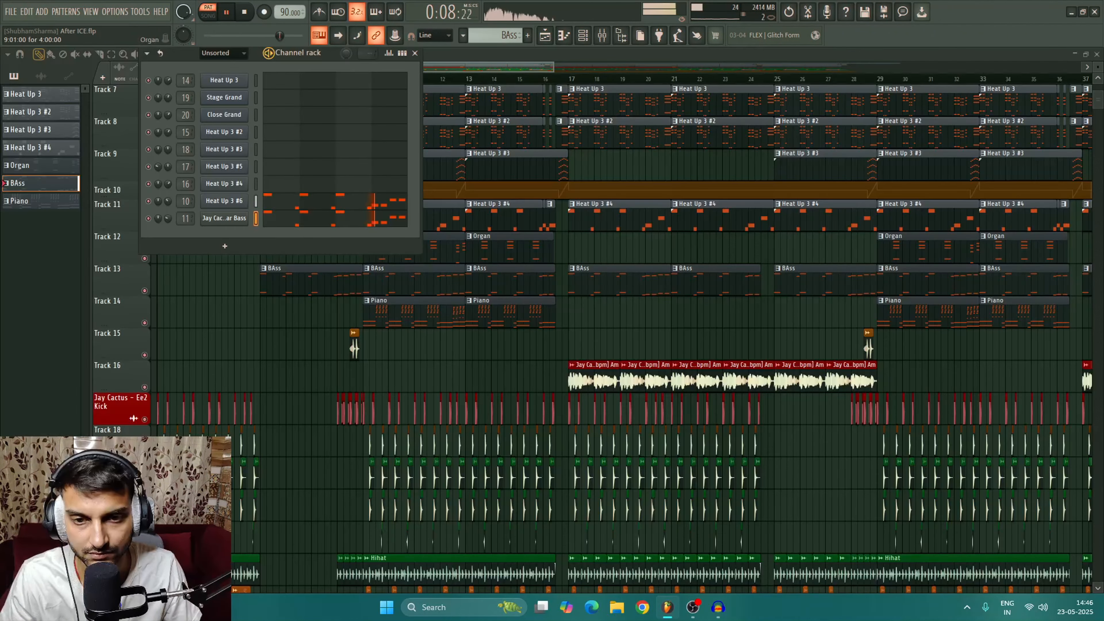
pyautogui.press('F7')
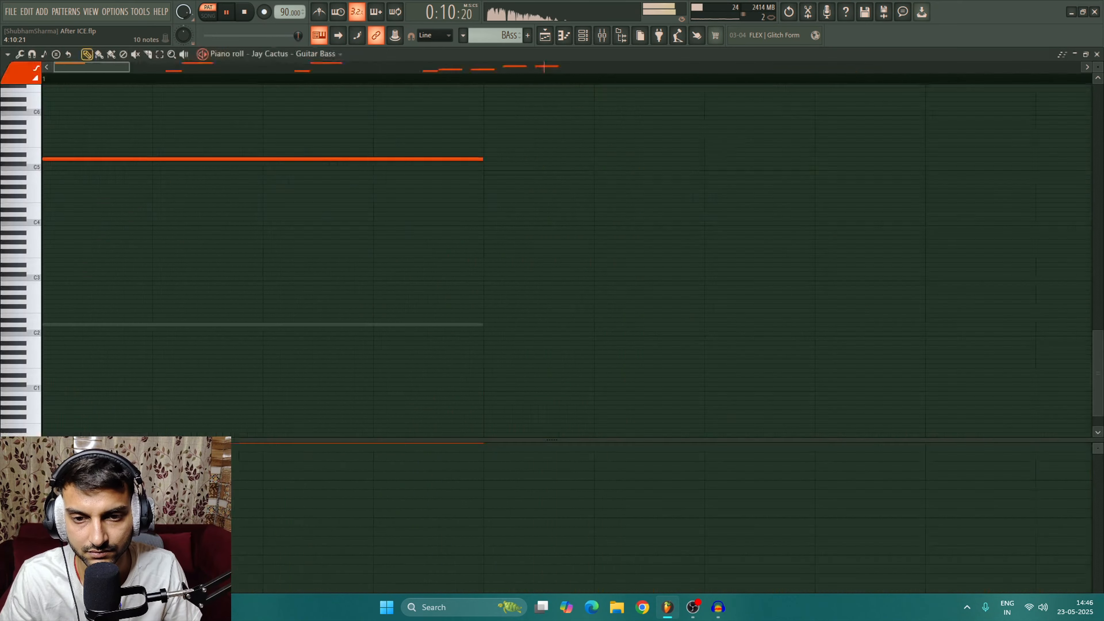
pyautogui.press('space')
# Play the Guitar Bass notes from bar 4 while examining the gaps between them
pyautogui.scroll(5, 459, 154)
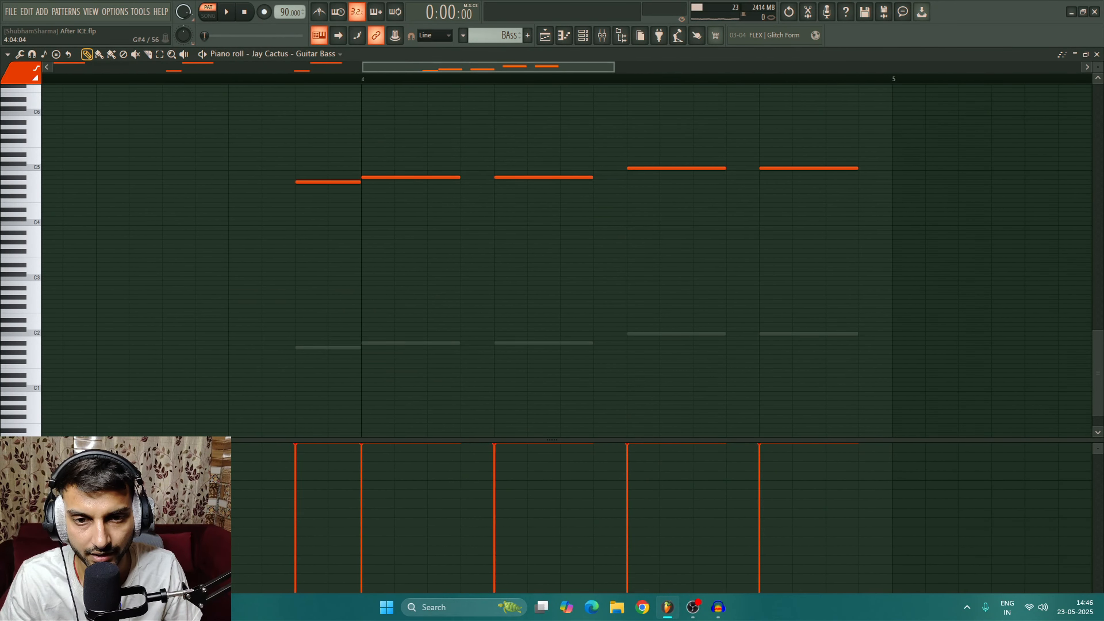
pyautogui.press('space')
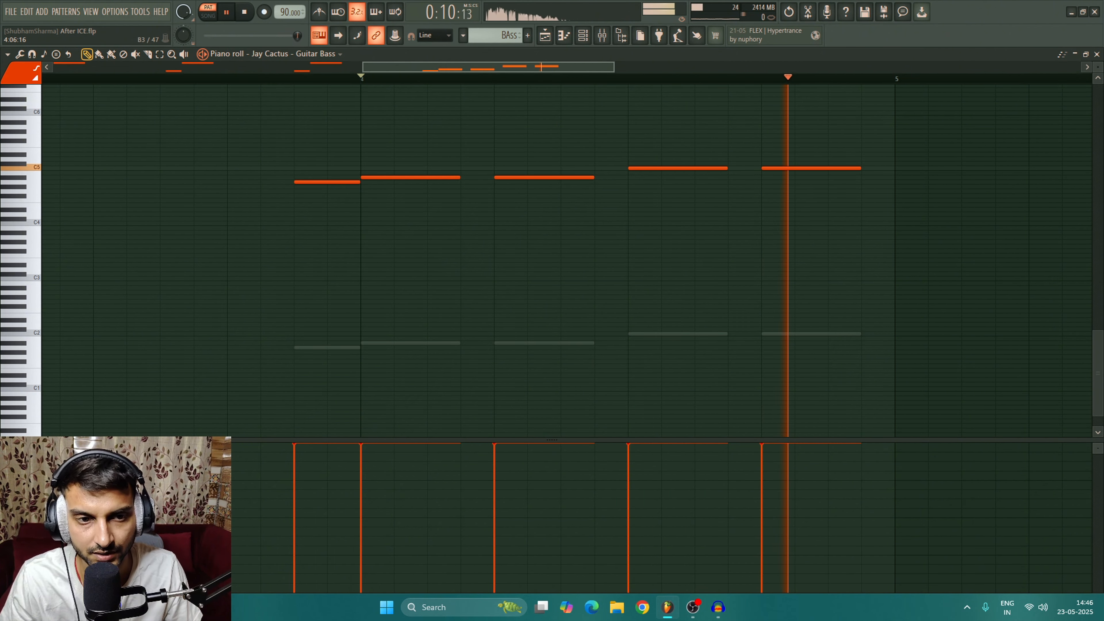
pyautogui.press('space')
# Try quick legato on the four Guitar Bass notes in bar 4, play them without gaps, and undo the change
pyautogui.moveTo(844, 158); pyautogui.dragTo(449, 239)
pyautogui.scroll(2, 459, 239)
pyautogui.scroll(1, 454, 178)
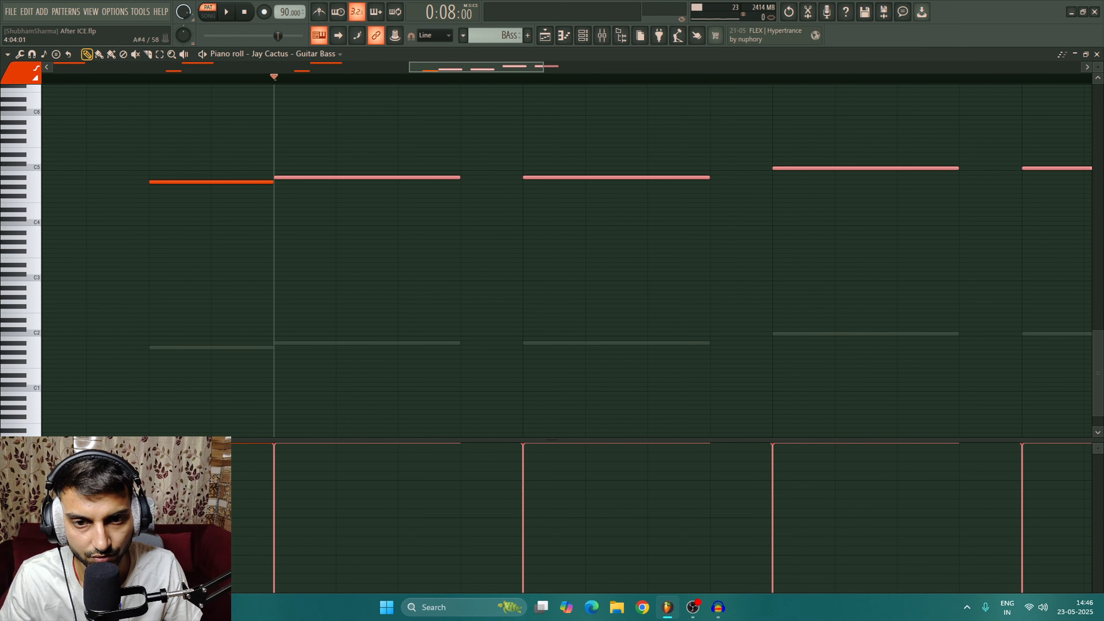
pyautogui.hotkey('ctrl', 'l')
pyautogui.press('space')
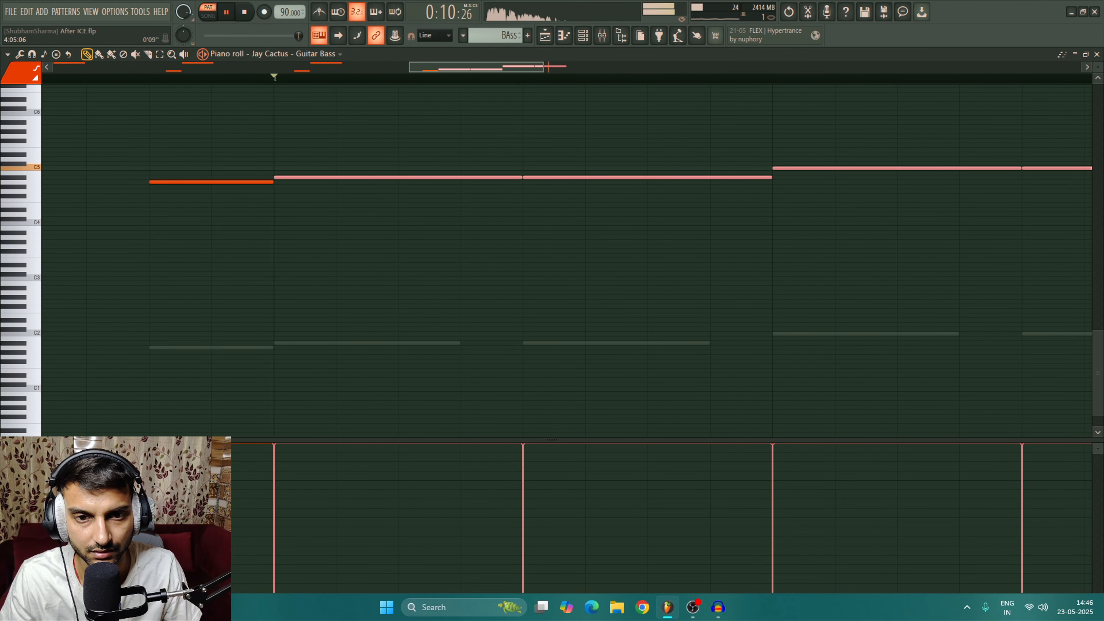
pyautogui.press('space')
pyautogui.hotkey('ctrl', 'z')
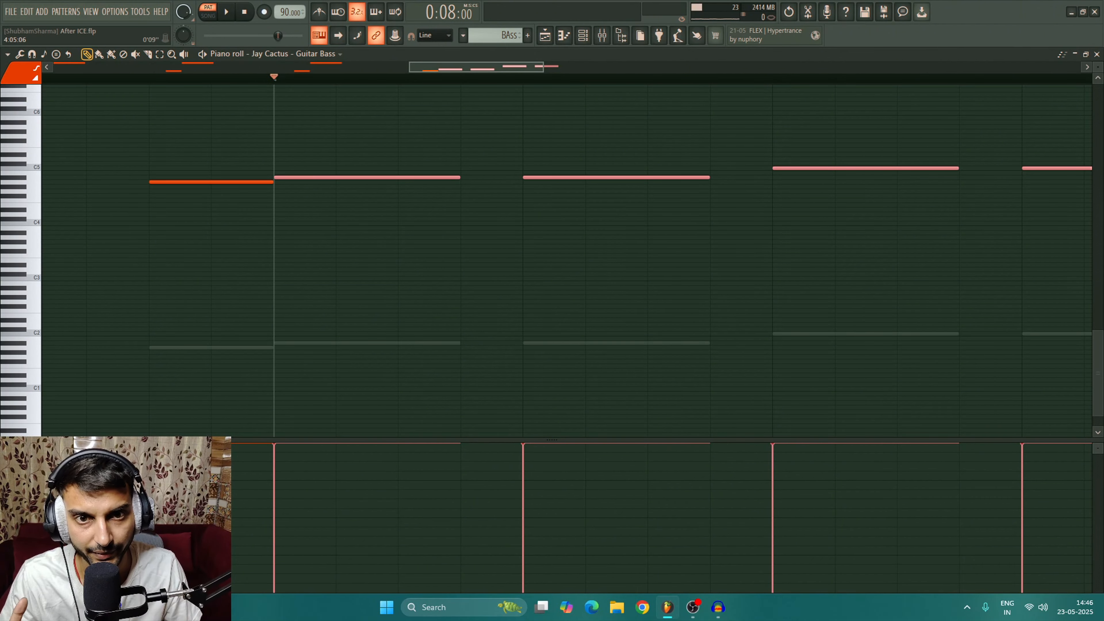
# Deselect the Guitar Bass notes, play them from bar 4 with their gaps for comparison, and close the piano roll
pyautogui.scroll(-4, 523, 182)
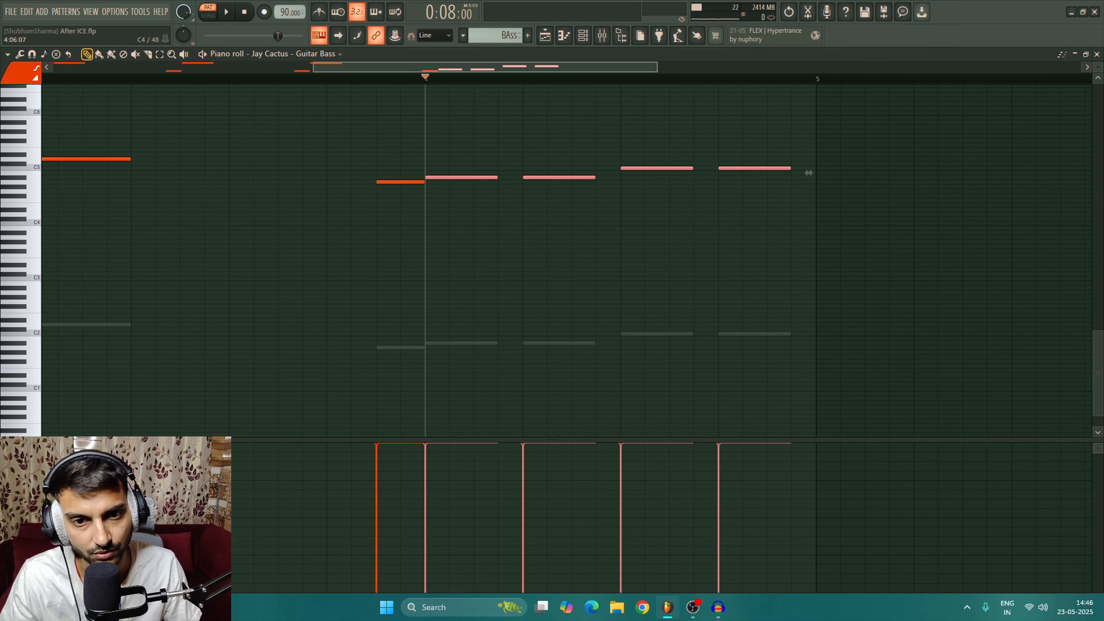
pyautogui.hotkey('ctrl', 'd')
pyautogui.press('space')
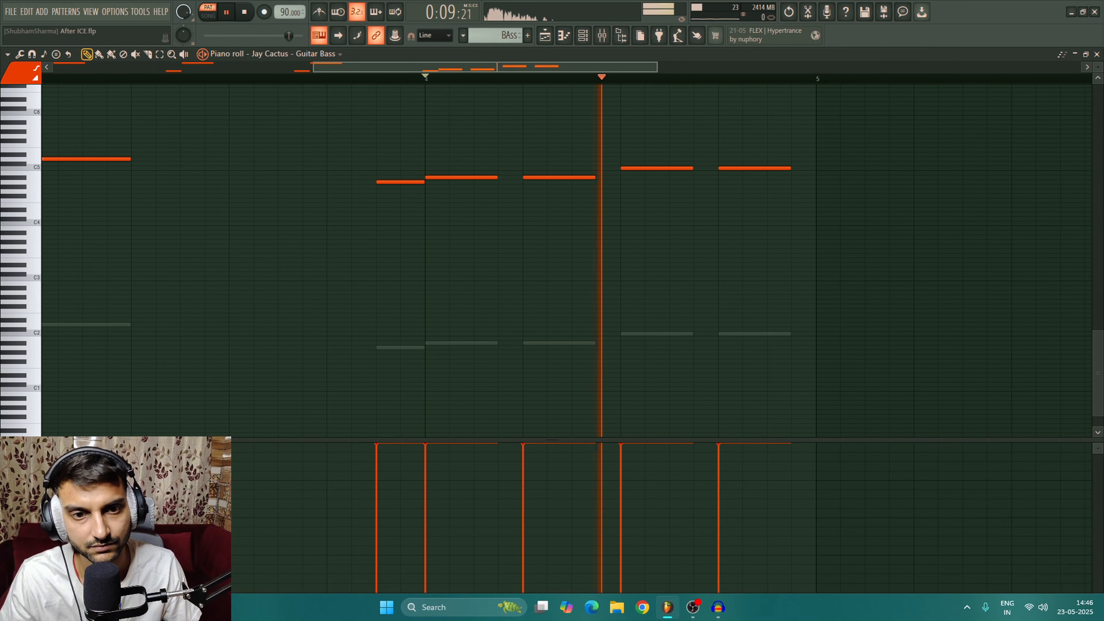
pyautogui.press('space')
pyautogui.press('Escape')
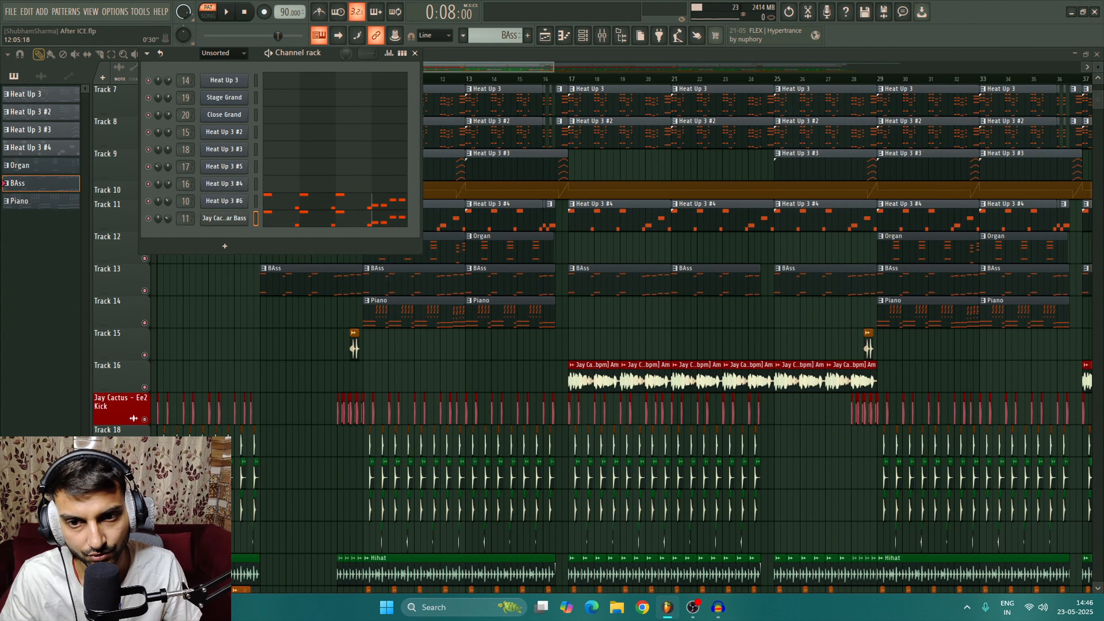
# Isolate the melodic parts in the playlist by soloing Track 8 and re-enabling Tracks 7 and 9 to 14
pyautogui.click(414, 53)
pyautogui.scroll(3, 312, 310)
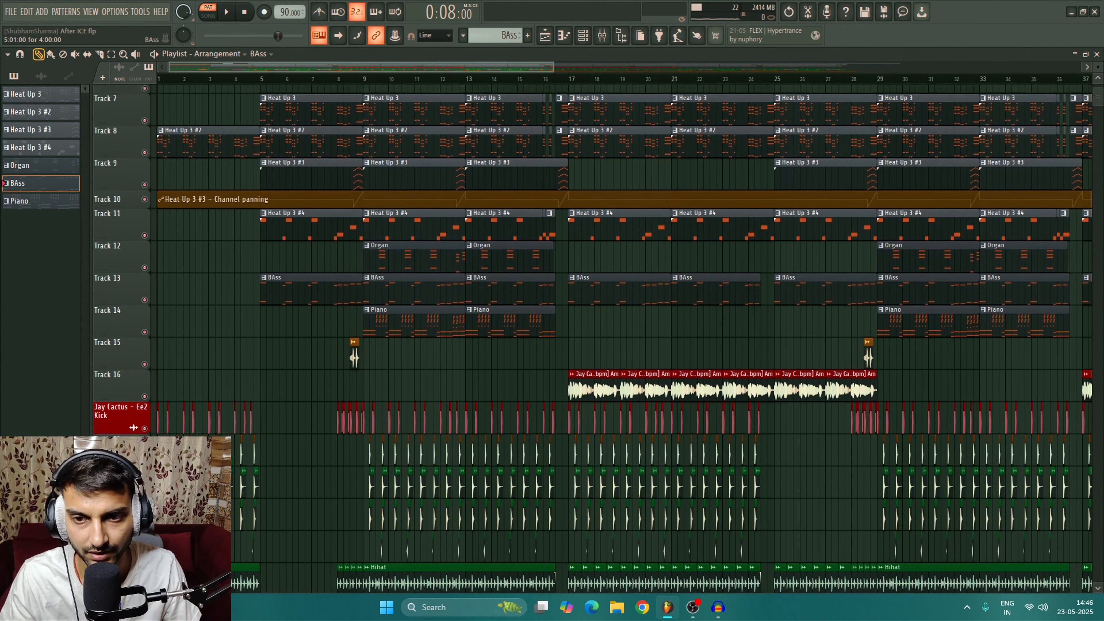
pyautogui.scroll(-1, 312, 310)
pyautogui.scroll(2, 311, 310)
pyautogui.rightClick(145, 273)
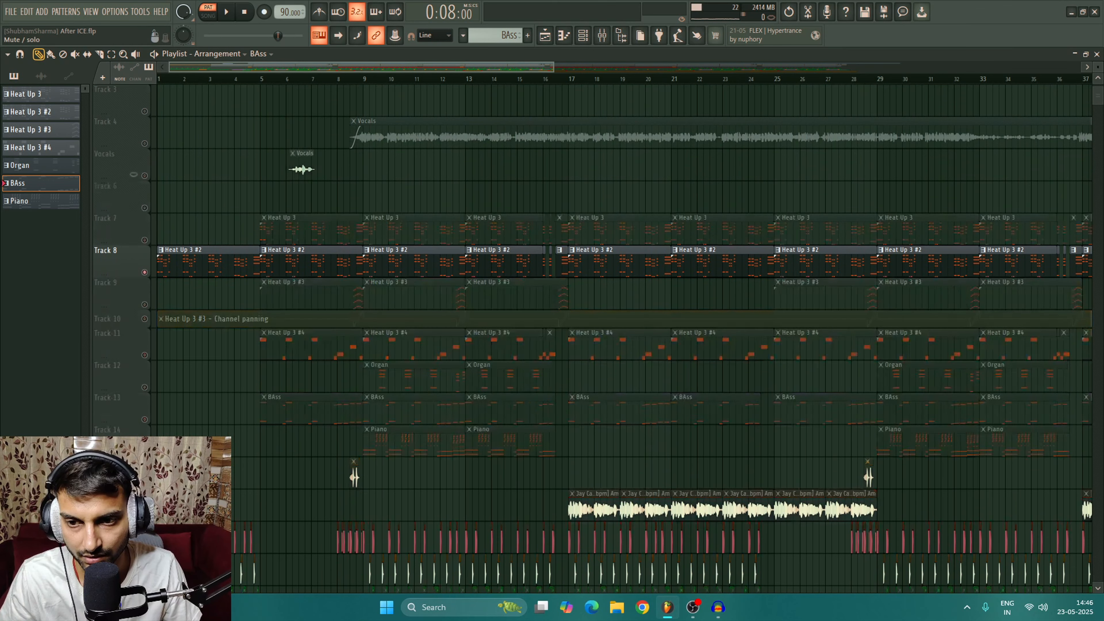
pyautogui.click(144, 319)
pyautogui.click(144, 355)
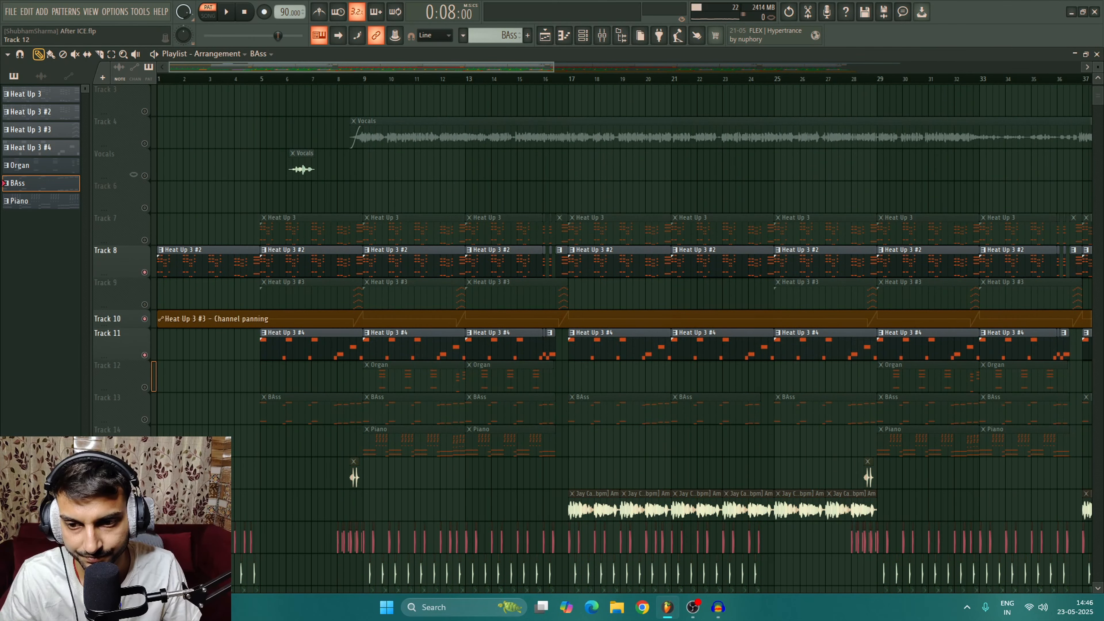
pyautogui.click(145, 387)
pyautogui.click(144, 452)
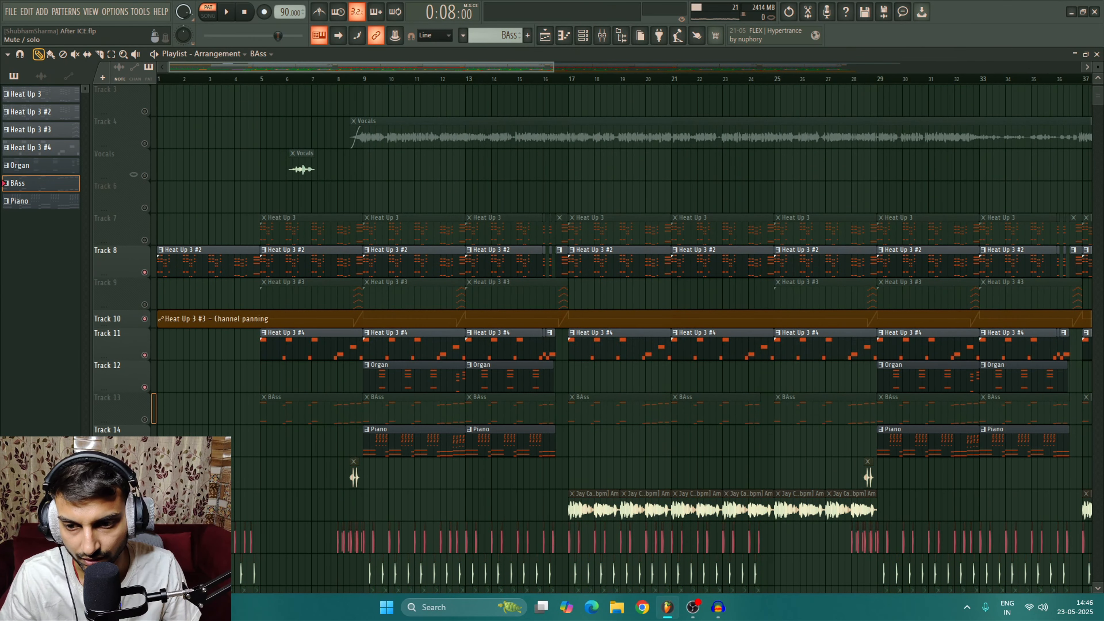
pyautogui.click(144, 419)
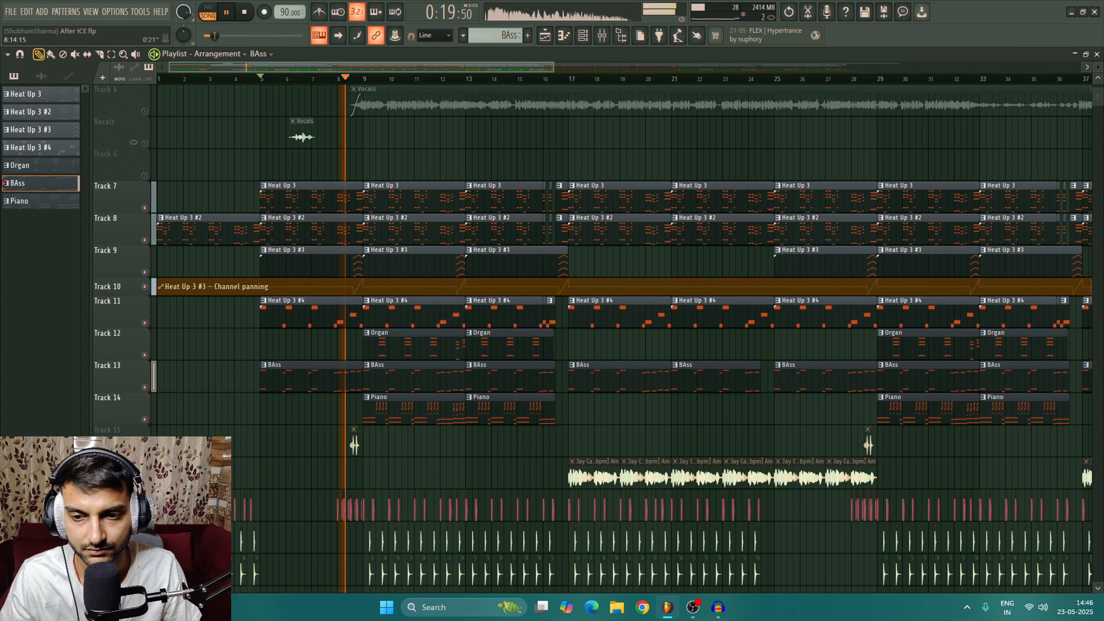
# Listen to the soloed melodic layers together from bar 8 to about bar 13 while examining their clips, and stop playback
pyautogui.scroll(3, 357, 339)
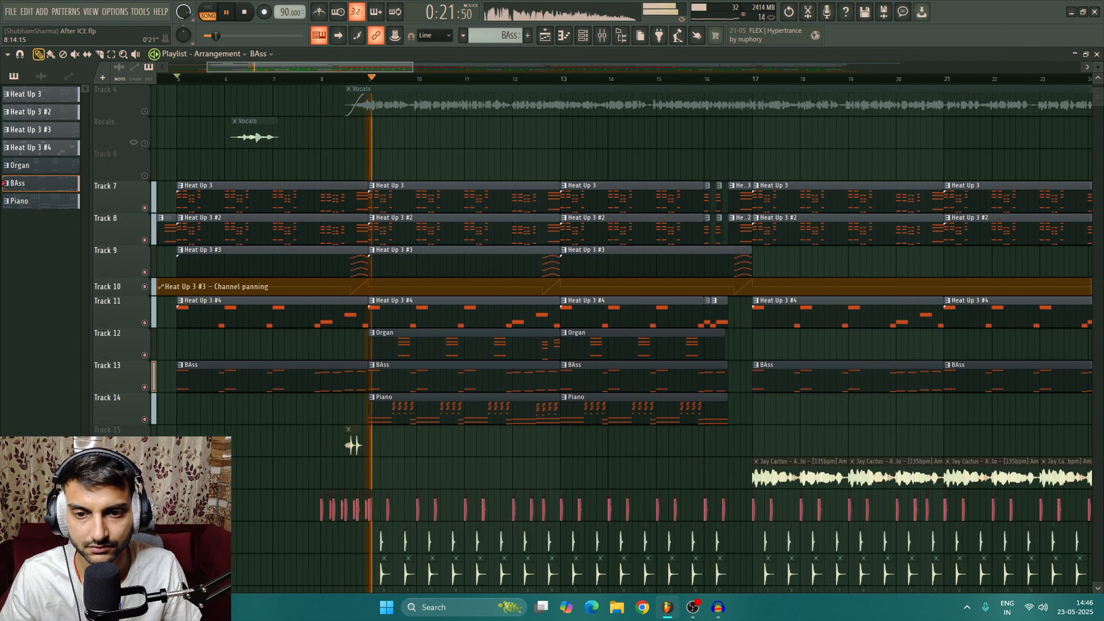
pyautogui.scroll(2, 359, 339)
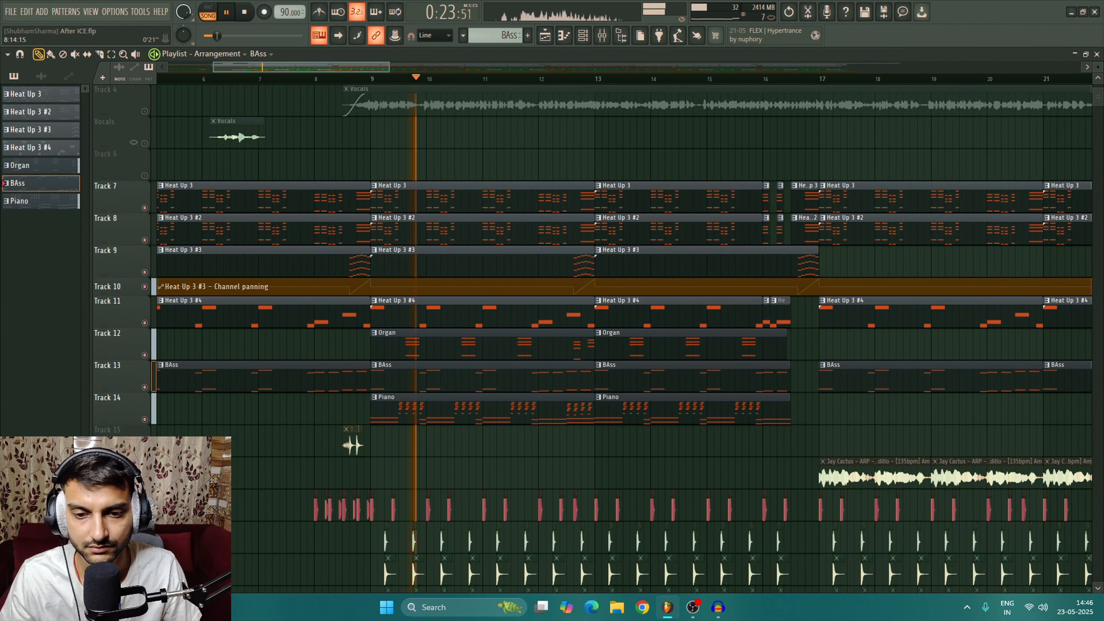
pyautogui.scroll(-3, 357, 340)
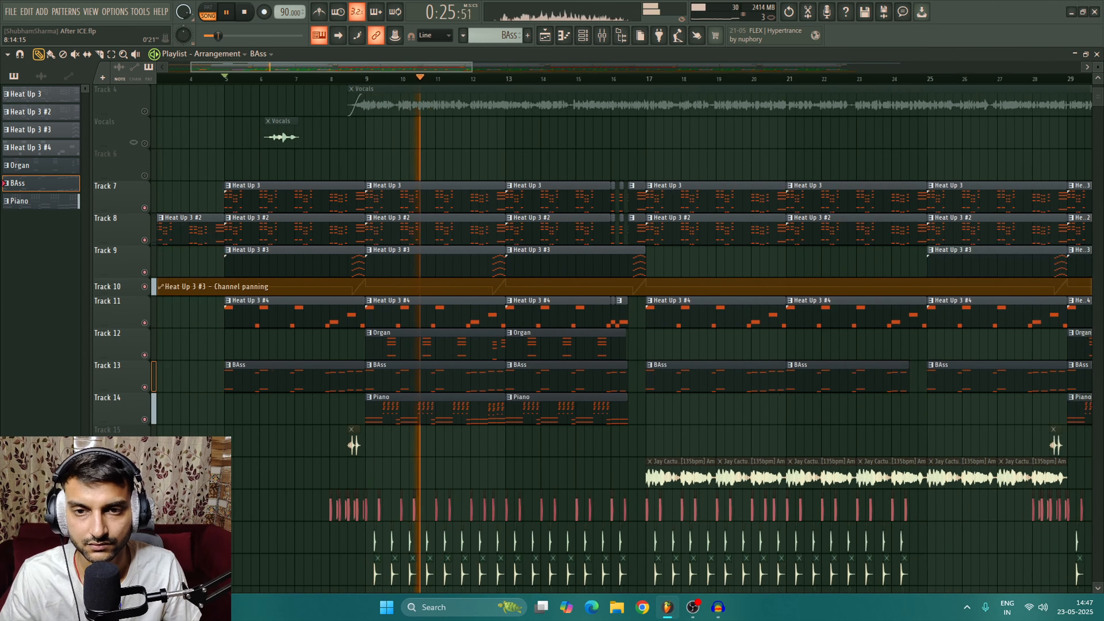
pyautogui.scroll(2, 357, 339)
pyautogui.scroll(1, 367, 444)
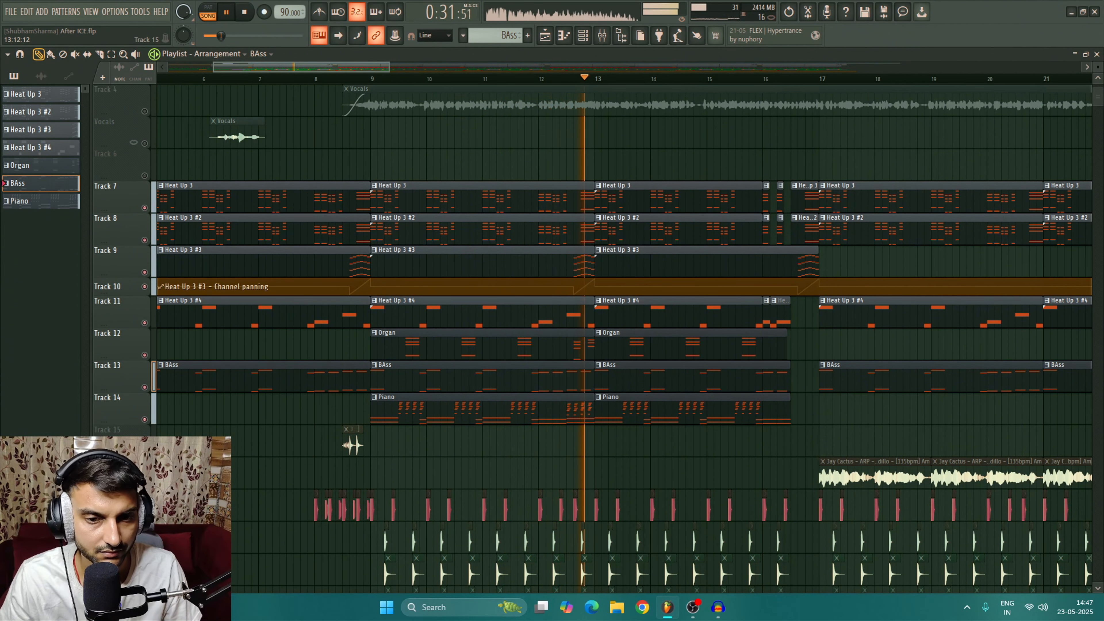
pyautogui.press('space')
# Enlarge Track 10 to examine the Heat Up 3 #3 panning automation and place the playhead where its ramp starts before bar 9
pyautogui.scroll(3, 357, 359)
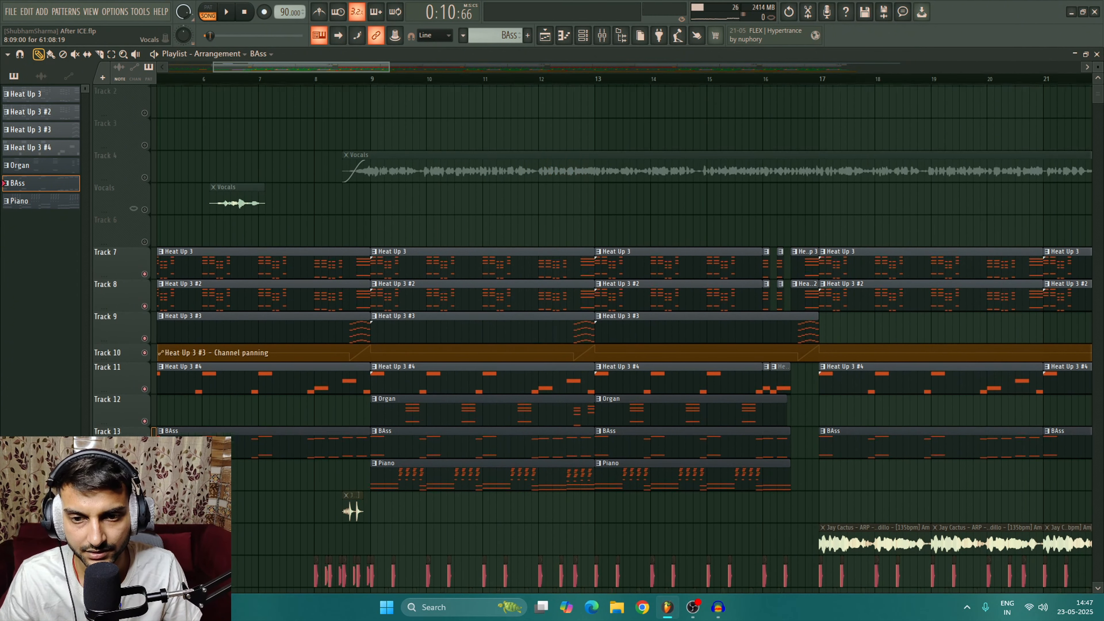
pyautogui.scroll(5, 357, 359)
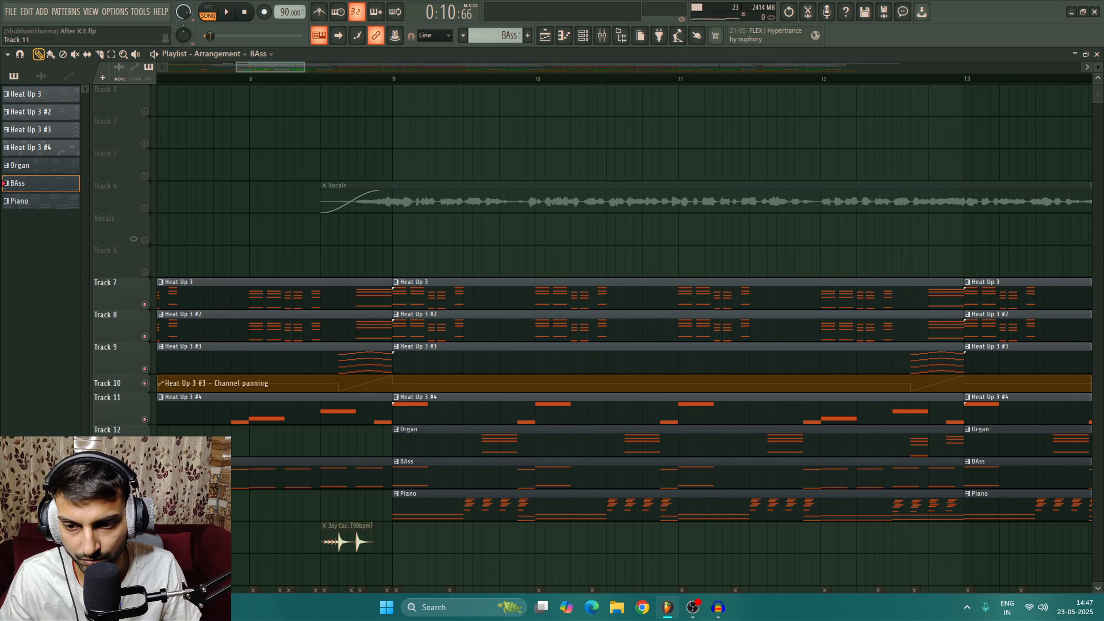
pyautogui.moveTo(122, 392); pyautogui.dragTo(122, 440)
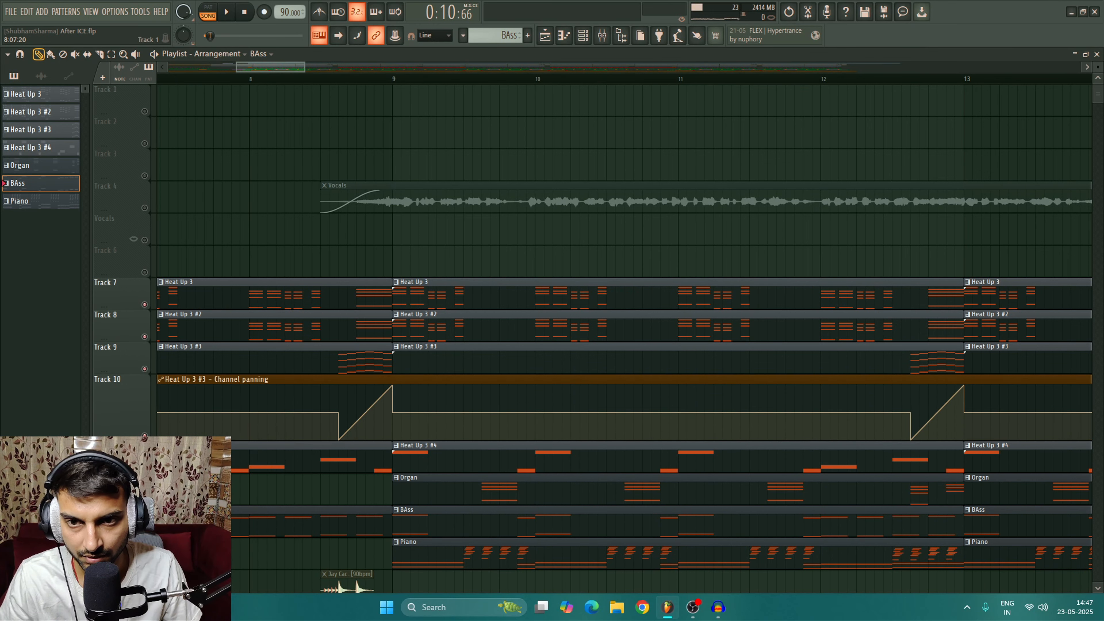
pyautogui.click(321, 79)
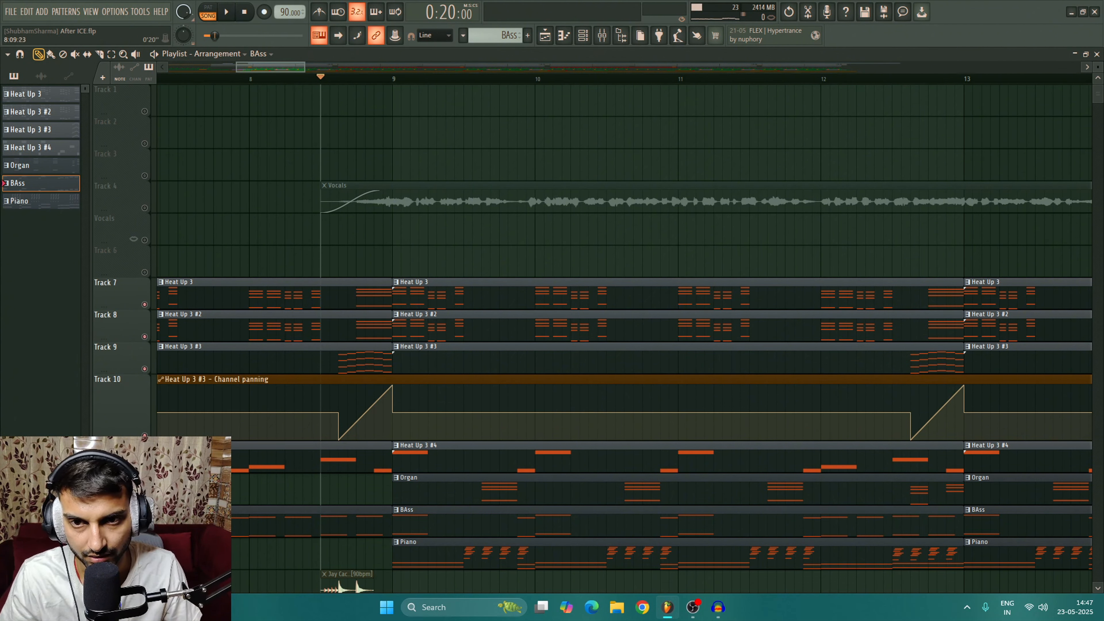
pyautogui.click(341, 79)
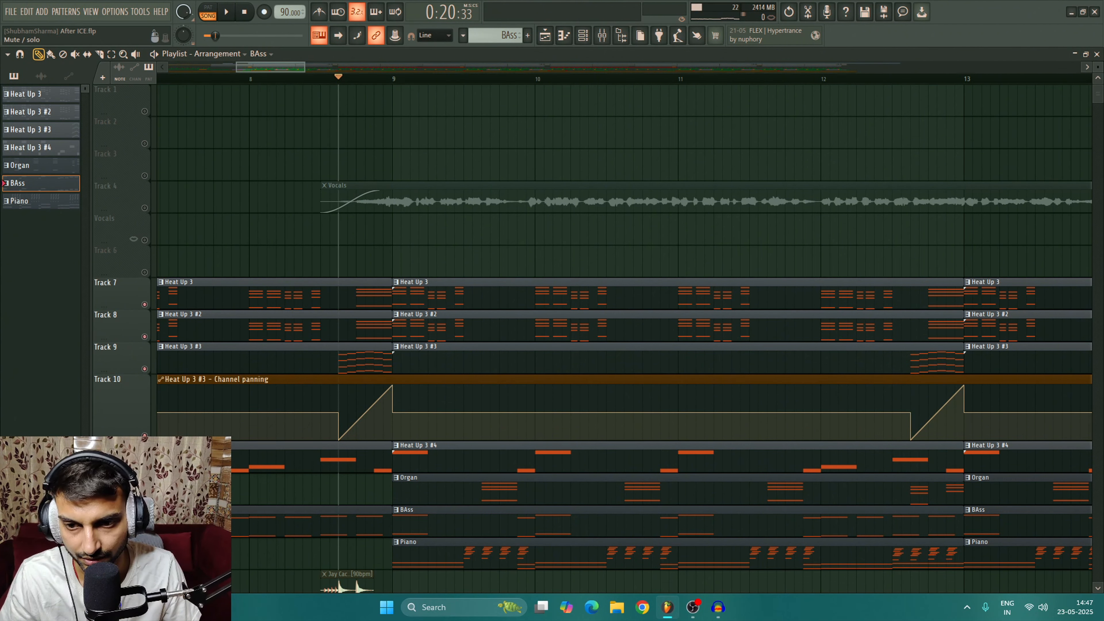
# Mute Tracks 7, 8, 11, 13 and 14, keeping Heat Up 3 #3 on Track 9 and its panning automation active
pyautogui.click(145, 369)
pyautogui.click(145, 369)
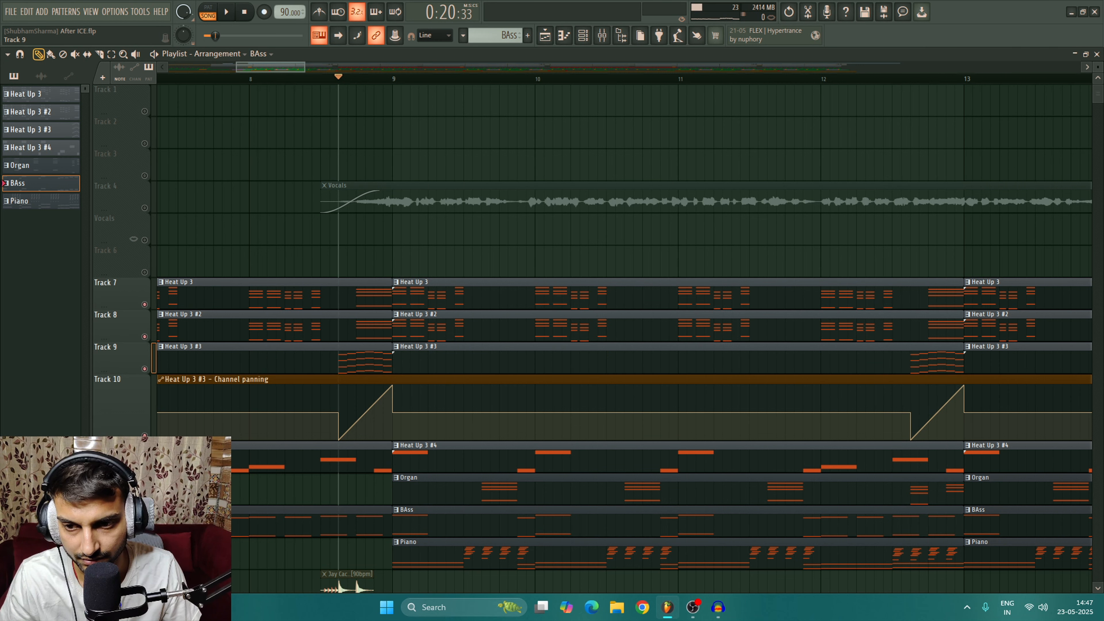
pyautogui.click(145, 336)
pyautogui.click(144, 305)
pyautogui.click(145, 468)
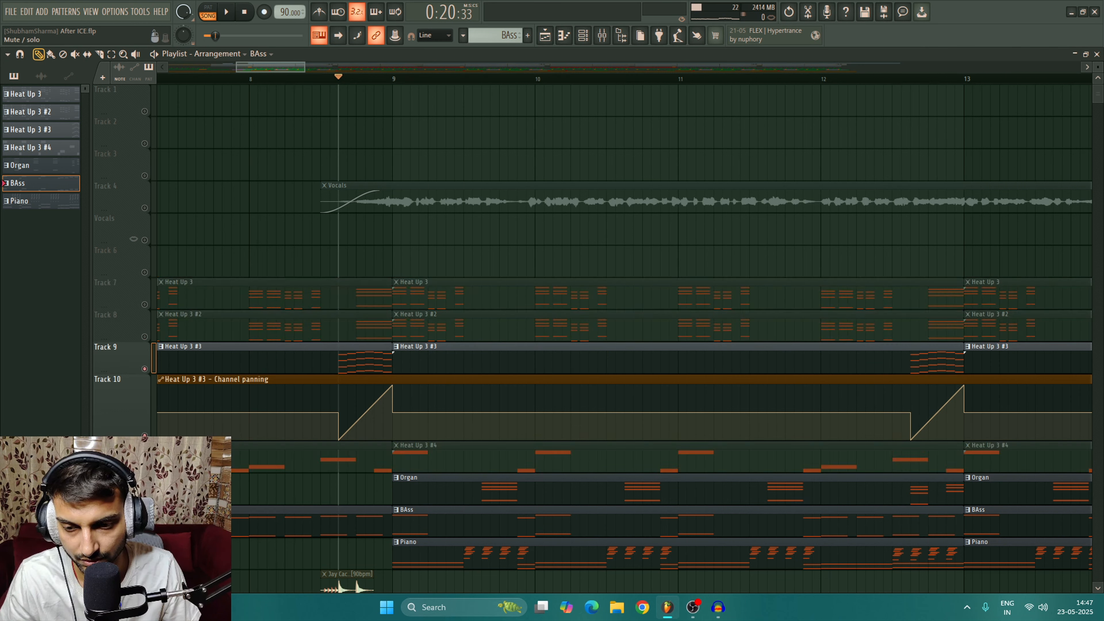
pyautogui.click(144, 533)
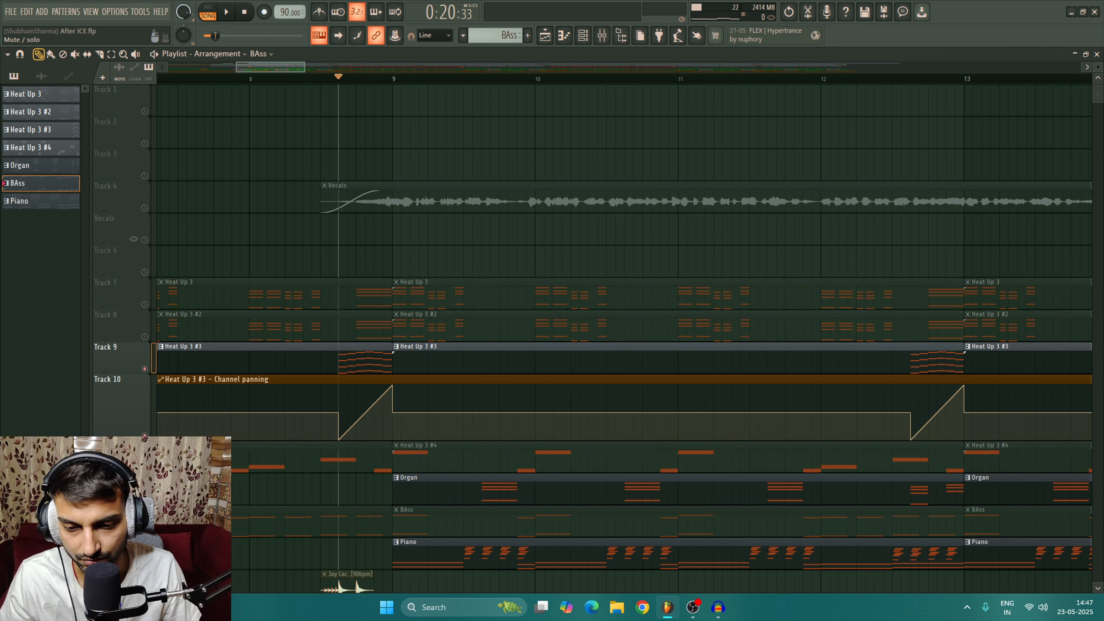
pyautogui.click(144, 565)
# Play Heat Up 3 #3 from the start of the panning ramp before bar 9 to hear the panning effect
pyautogui.press('space')
pyautogui.press('space')
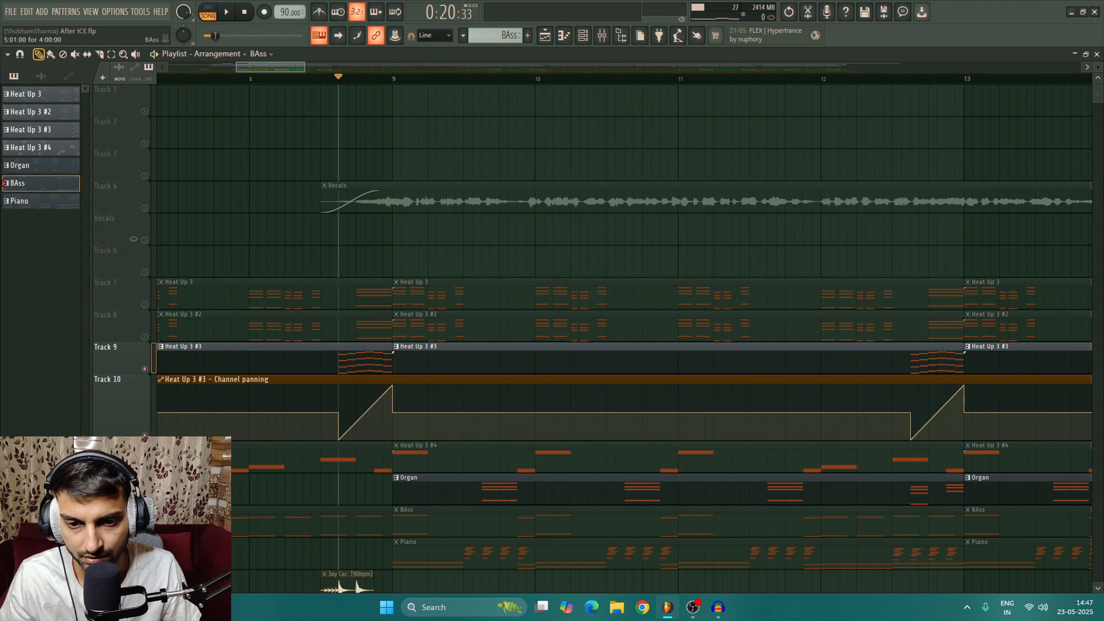
pyautogui.press('space')
pyautogui.press('space')
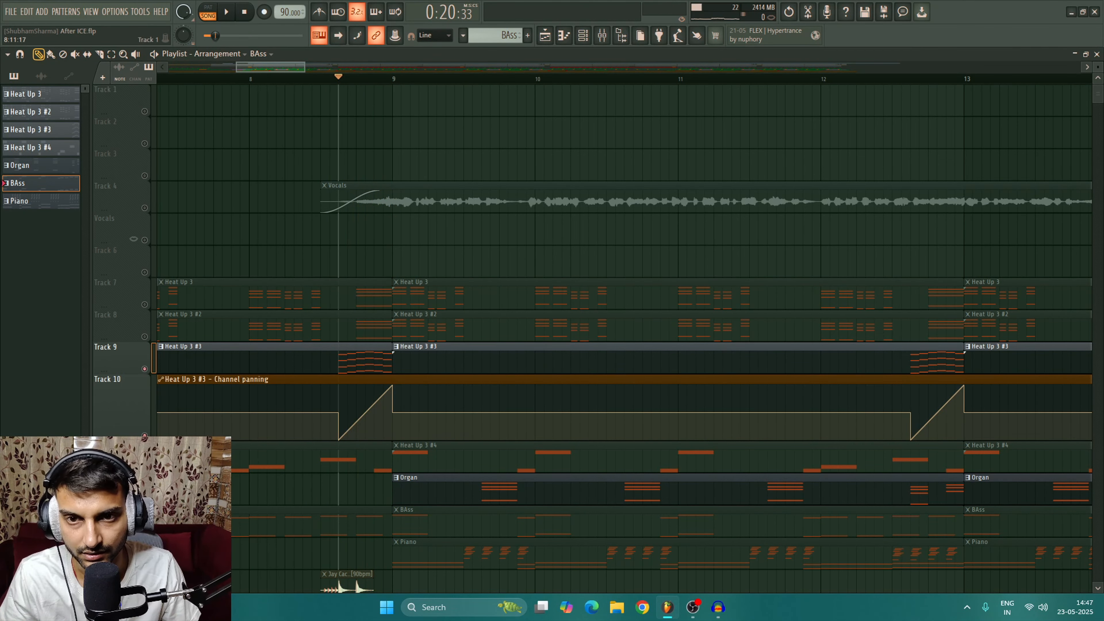
# Re-enable the muted playlist tracks, including the vocals and drums, to restore the full arrangement
pyautogui.scroll(-3, 345, 100)
pyautogui.scroll(-7, 353, 100)
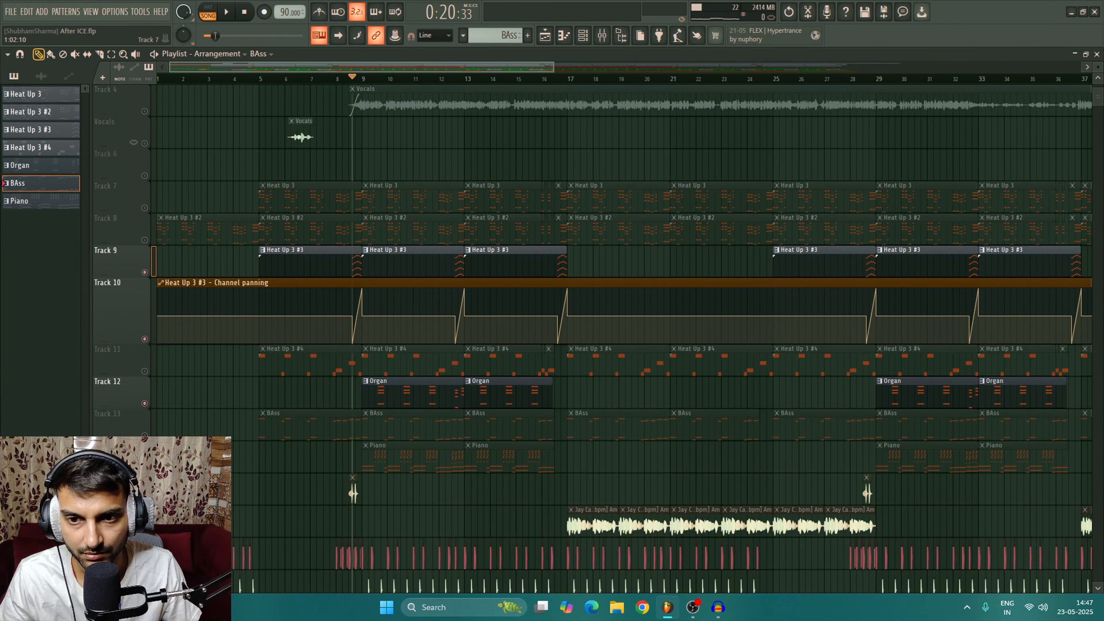
pyautogui.rightClick(145, 240)
pyautogui.rightClick(145, 240)
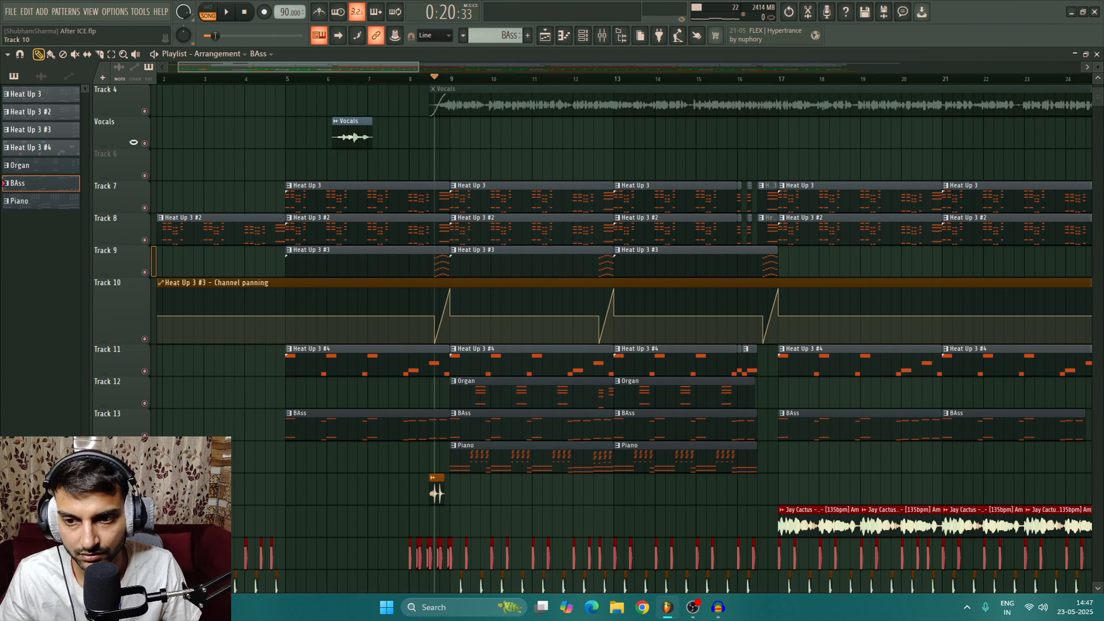
pyautogui.scroll(3, 600, 343)
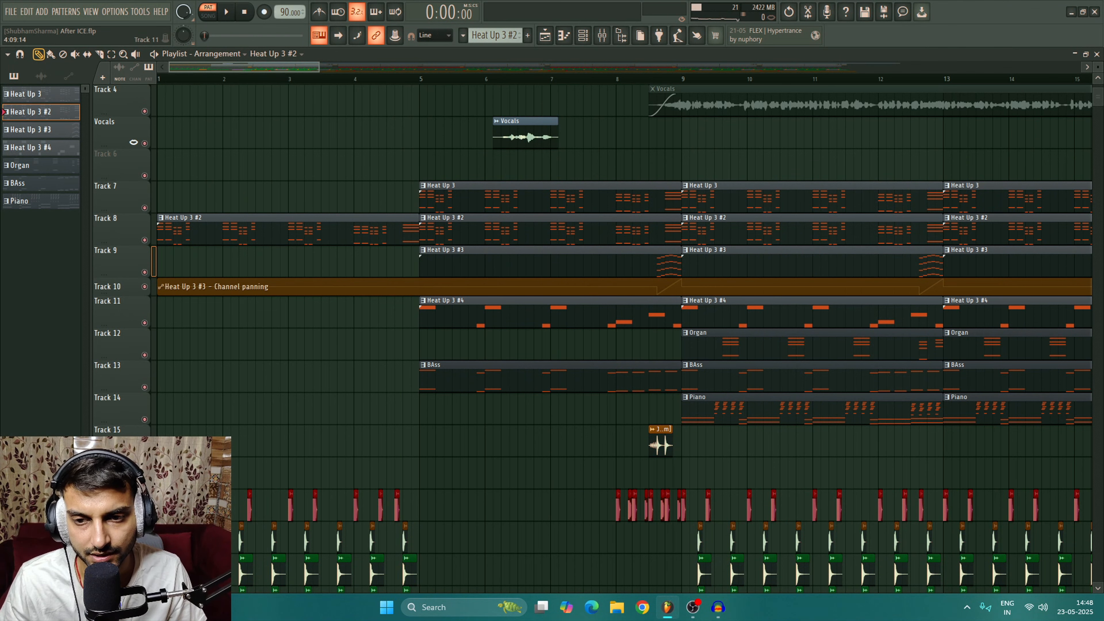
# Check the mixer inserts of the Heat Up 3 #2 and Heat Up 3 channels for effects
pyautogui.press('F5')
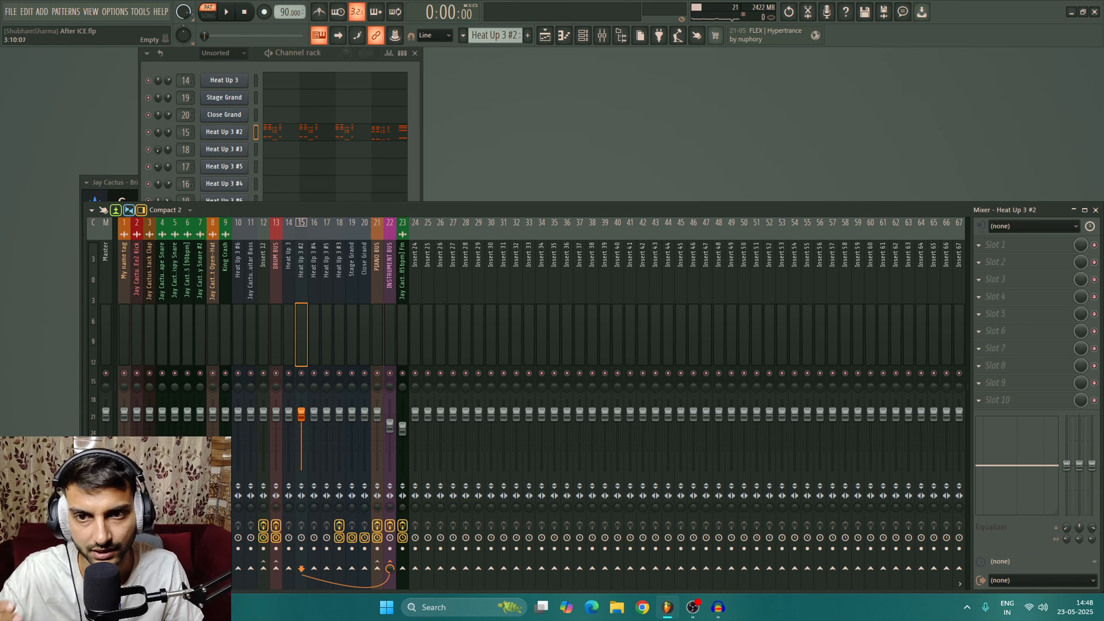
pyautogui.press('F5')
pyautogui.click(500, 196)
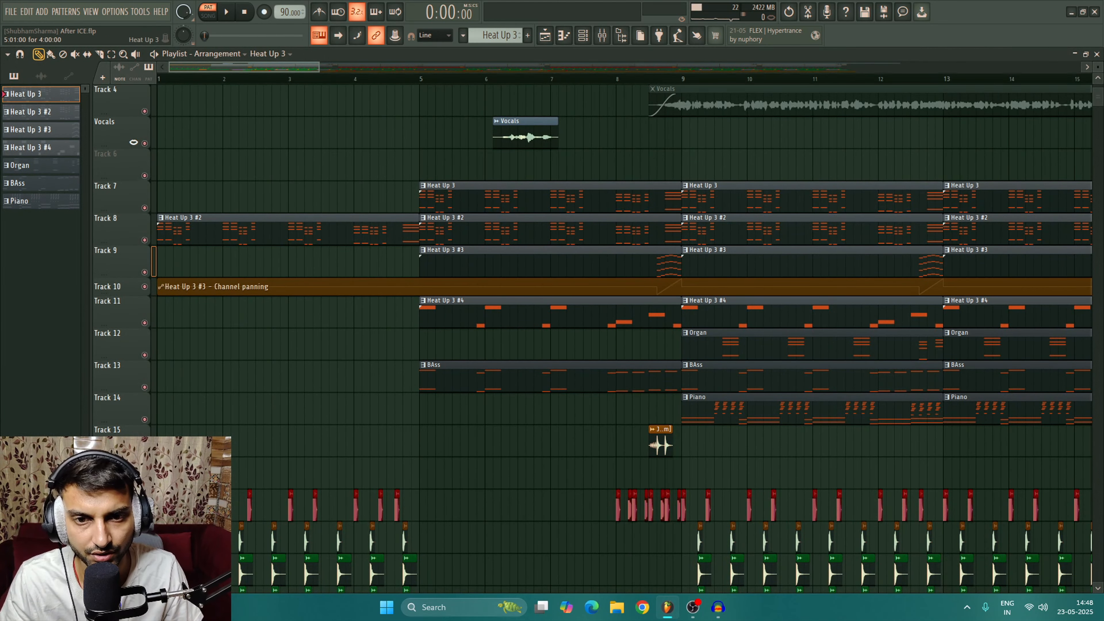
pyautogui.click(583, 35)
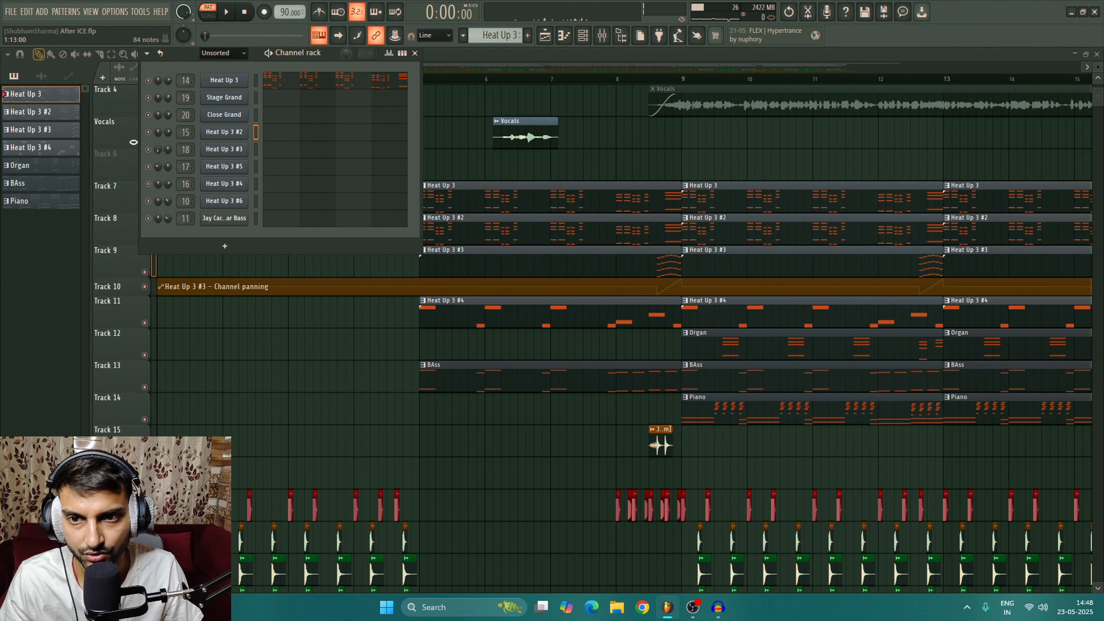
pyautogui.doubleClick(186, 81)
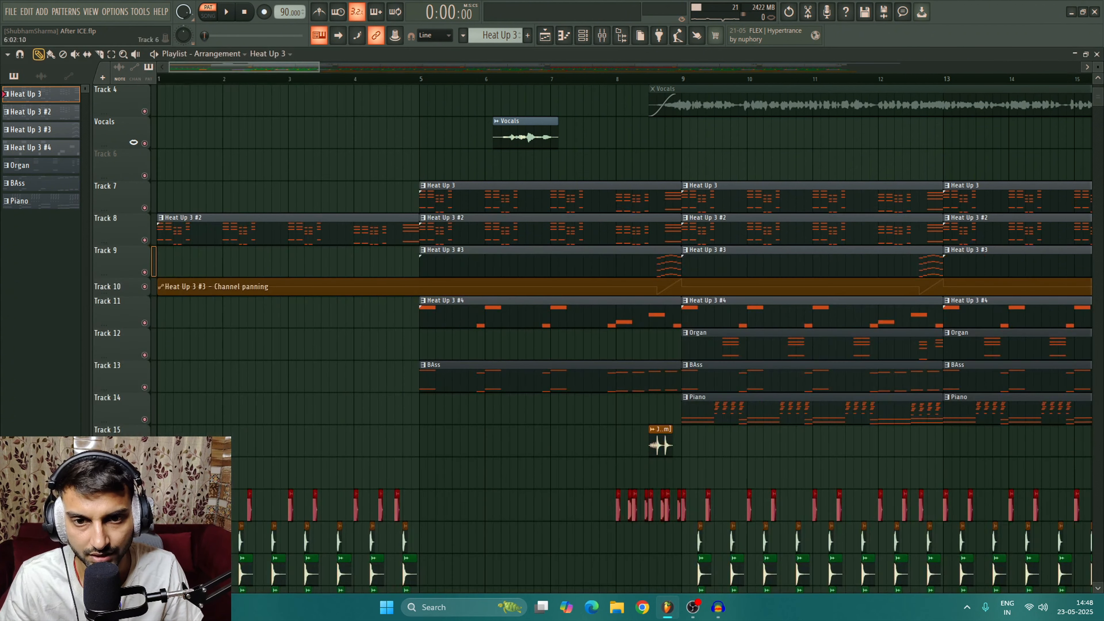
# Open the Heat Up 3 #3 pattern's notes in the piano roll and play them from near the end of bar 4
pyautogui.moveTo(660, 439); pyautogui.dragTo(497, 381)
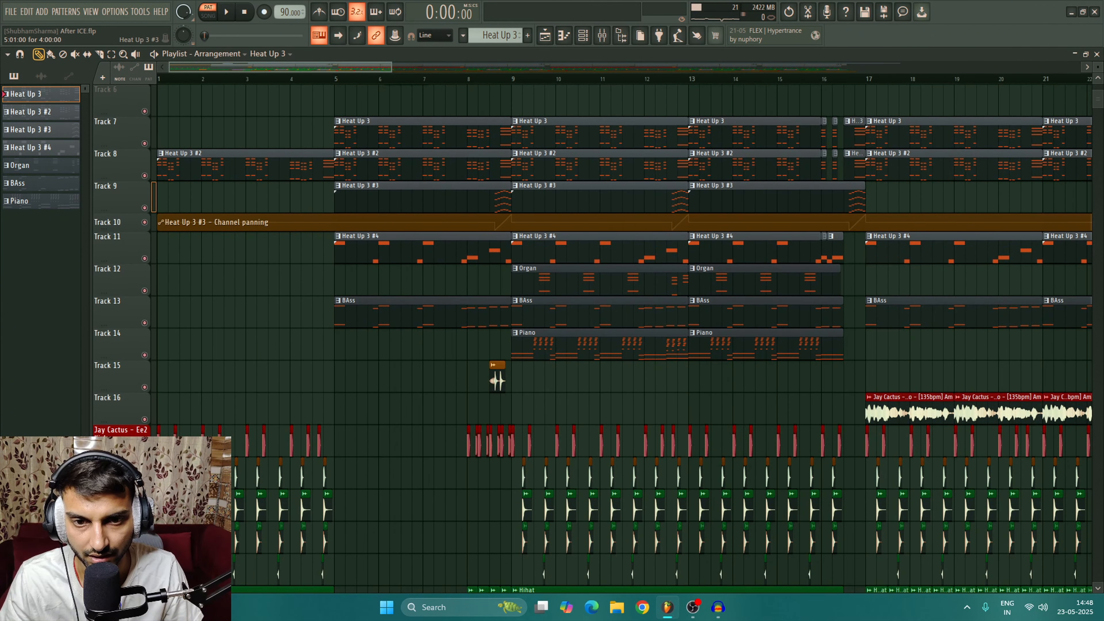
pyautogui.click(413, 197)
pyautogui.press('l')
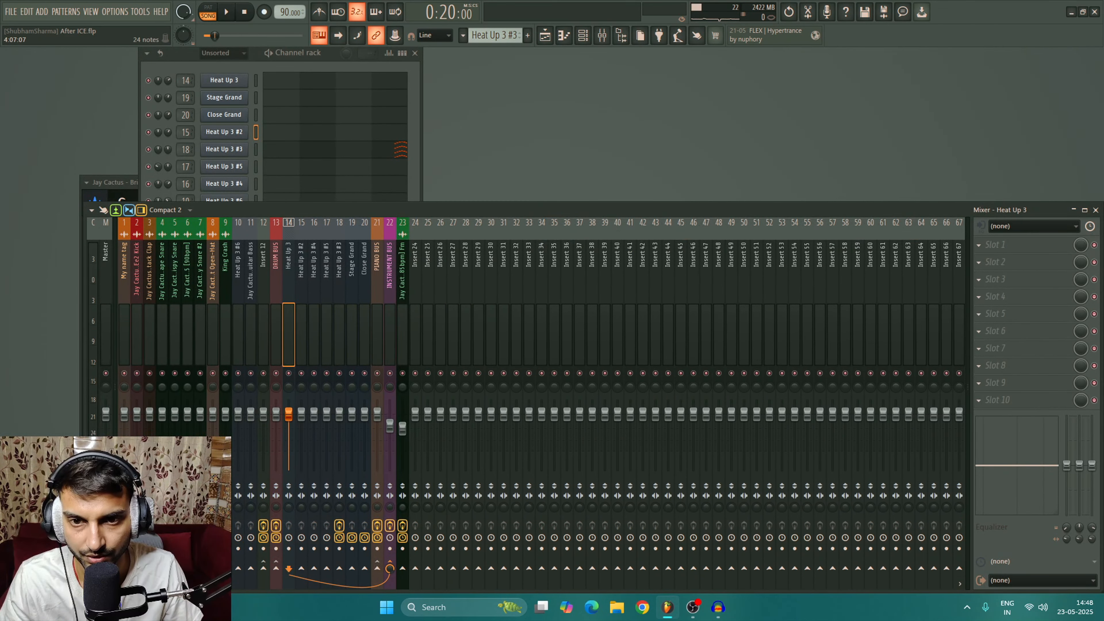
pyautogui.click(387, 149)
pyautogui.click(515, 80)
pyautogui.scroll(-3, 522, 80)
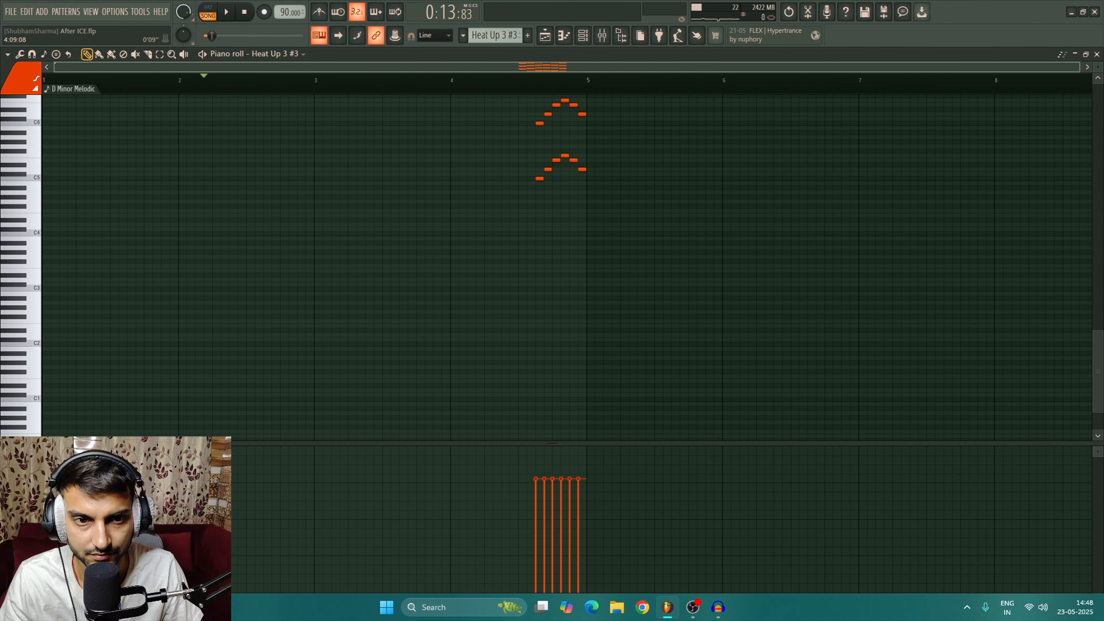
pyautogui.press('space')
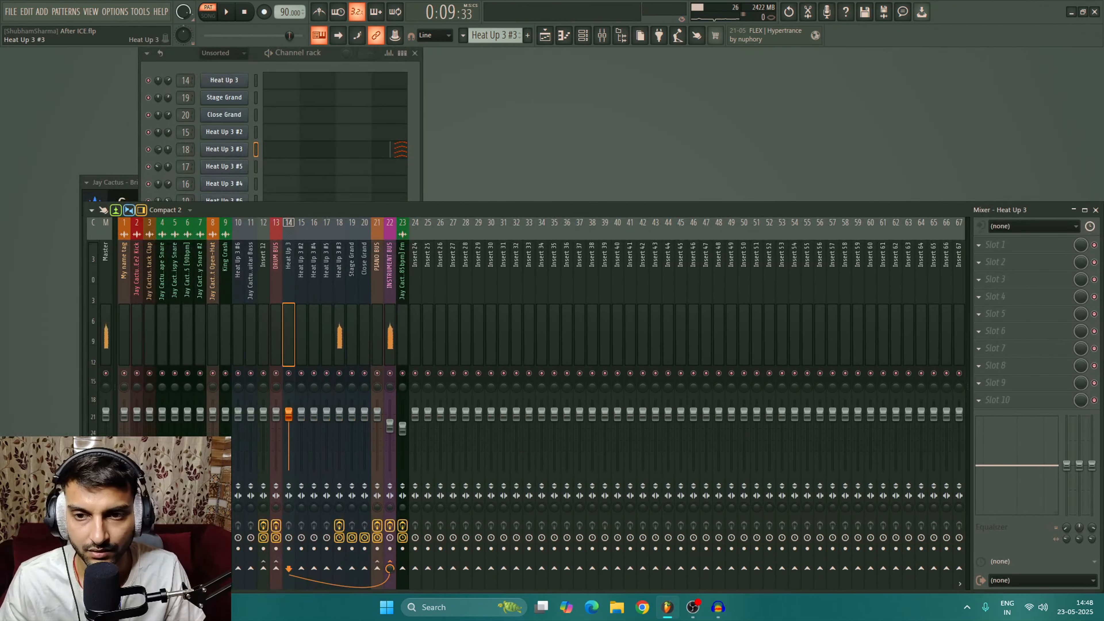
# Inspect the Fruity Parametric EQ 2 curve on the Heat Up 3 #3 mixer insert and close it
pyautogui.click(185, 150)
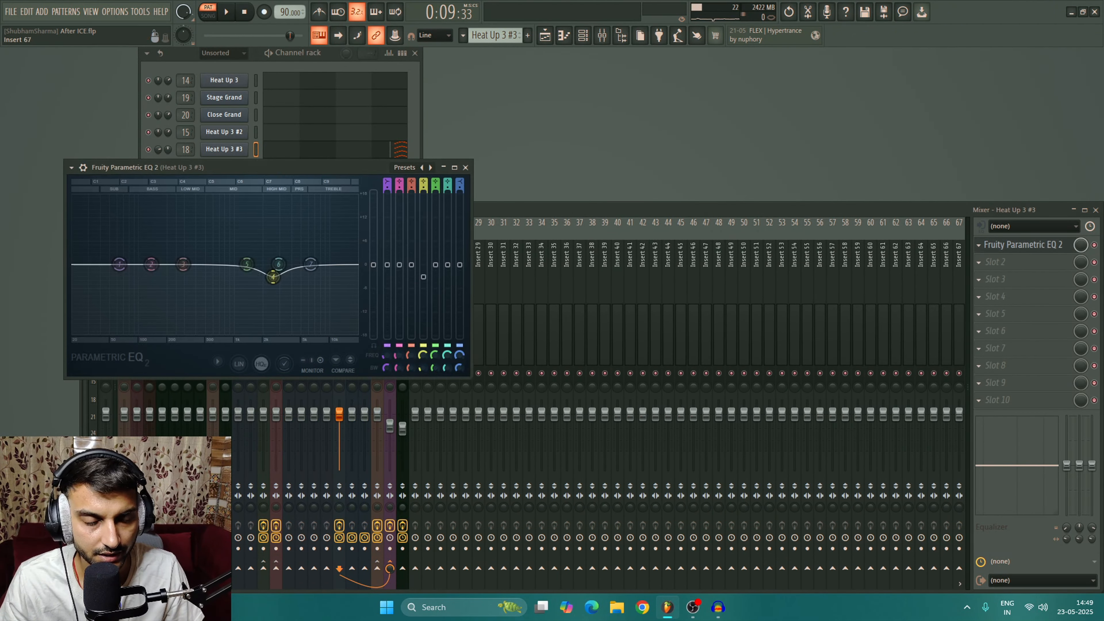
pyautogui.click(1022, 245)
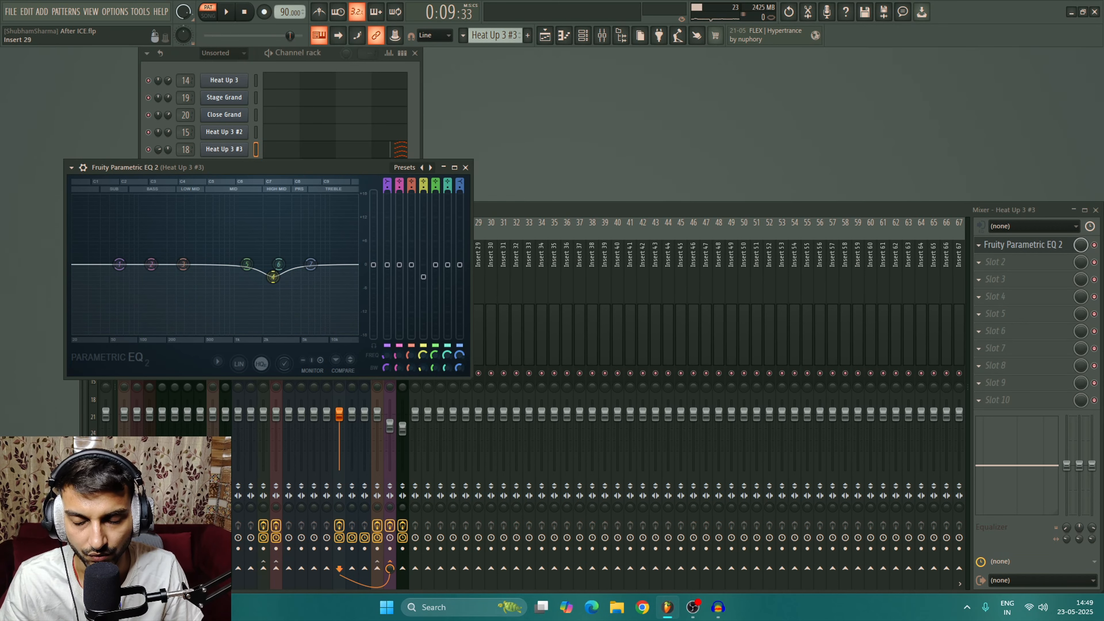
pyautogui.click(1022, 244)
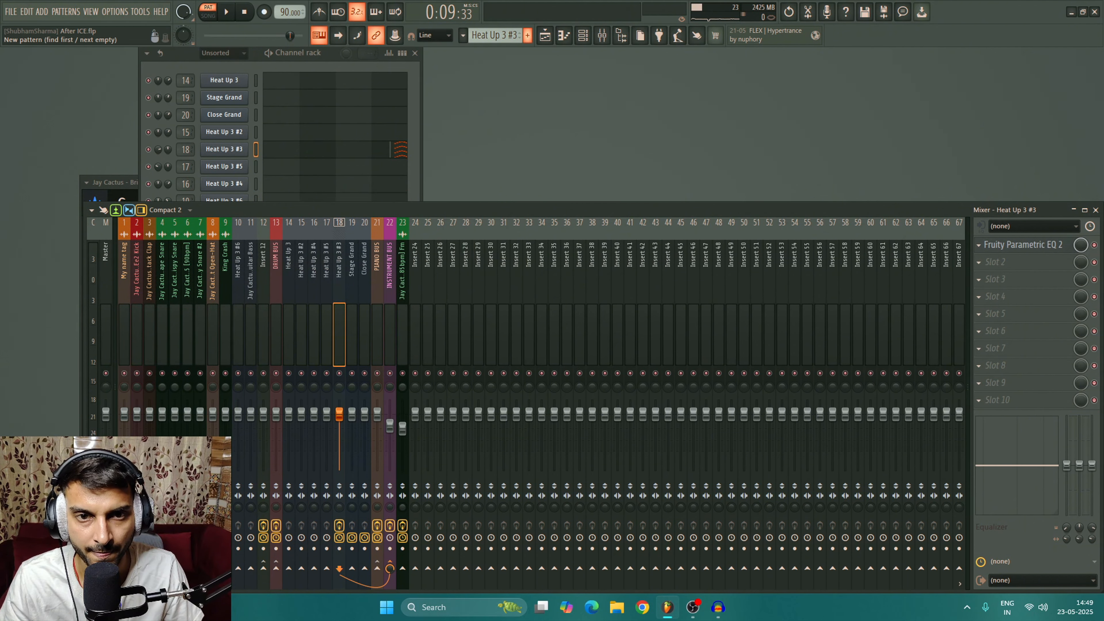
# Select the Heat Up 3 #4 pattern, check its mixer insert for effects, and play it
pyautogui.click(545, 35)
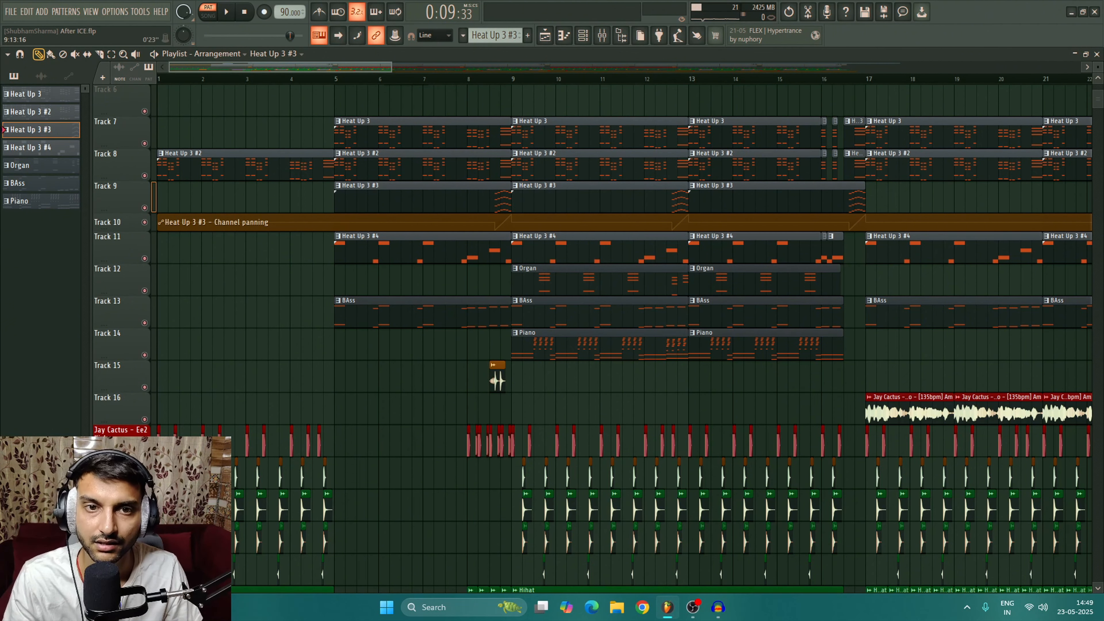
pyautogui.scroll(-1, 391, 217)
pyautogui.doubleClick(374, 217)
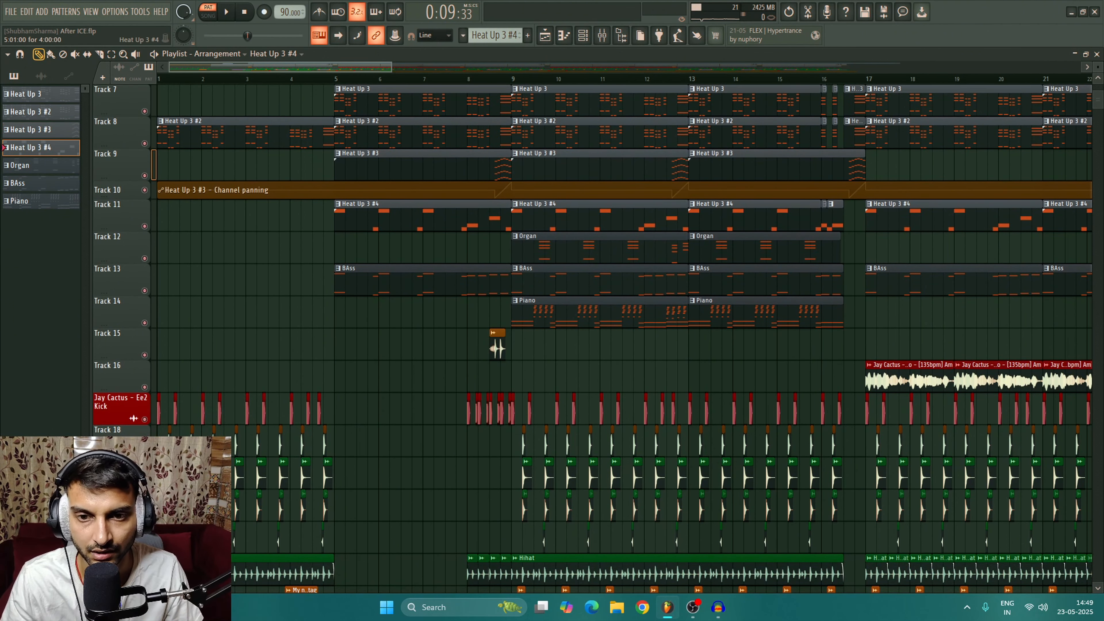
pyautogui.doubleClick(185, 184)
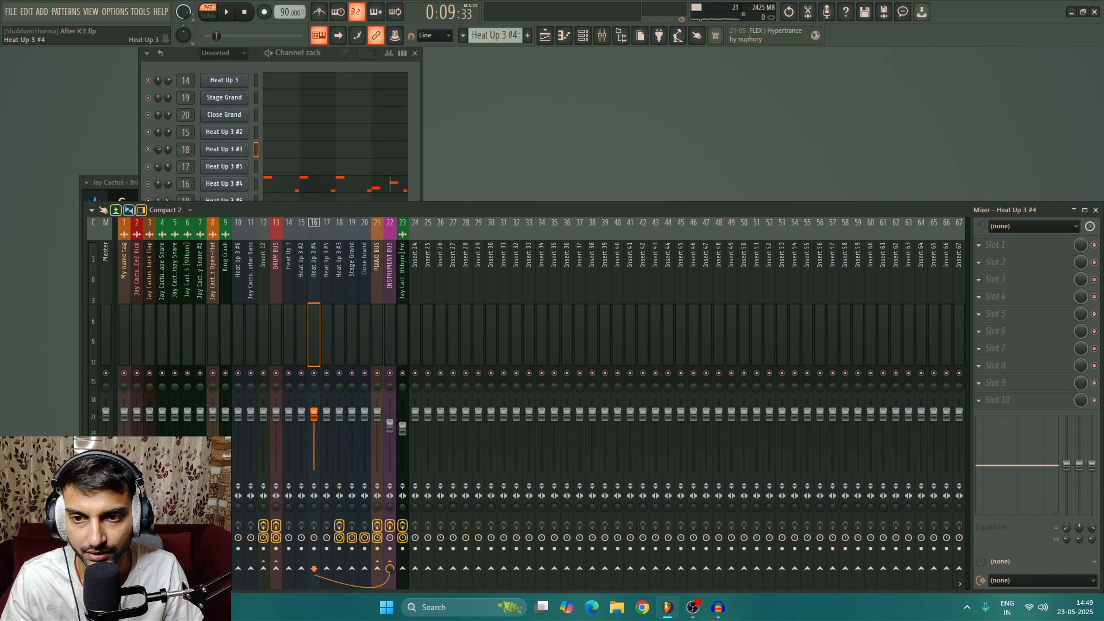
pyautogui.press('space')
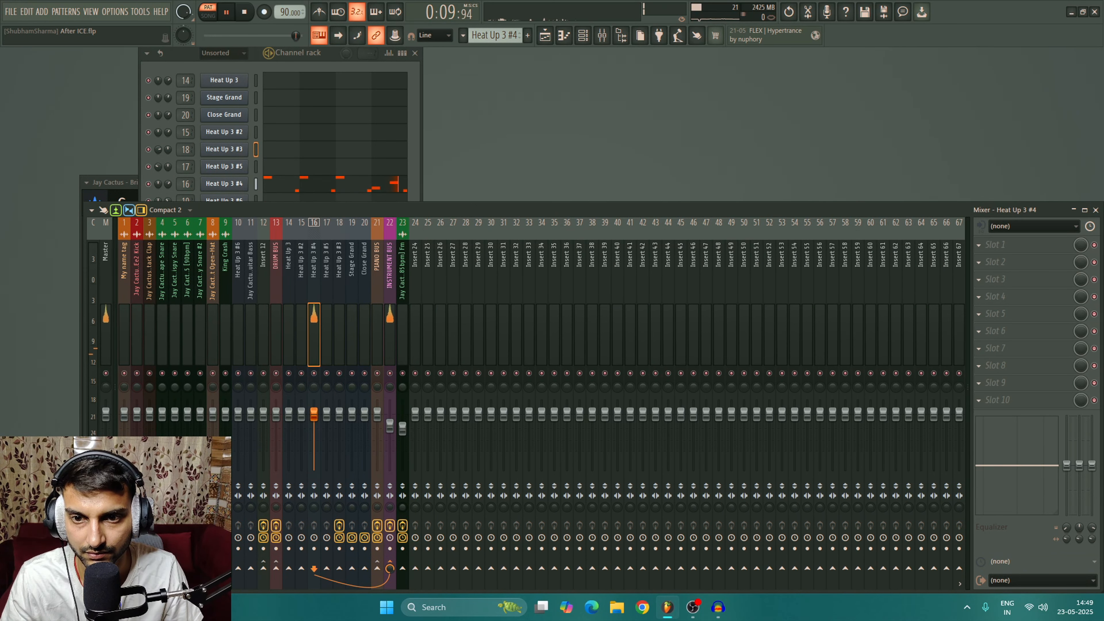
pyautogui.press('space')
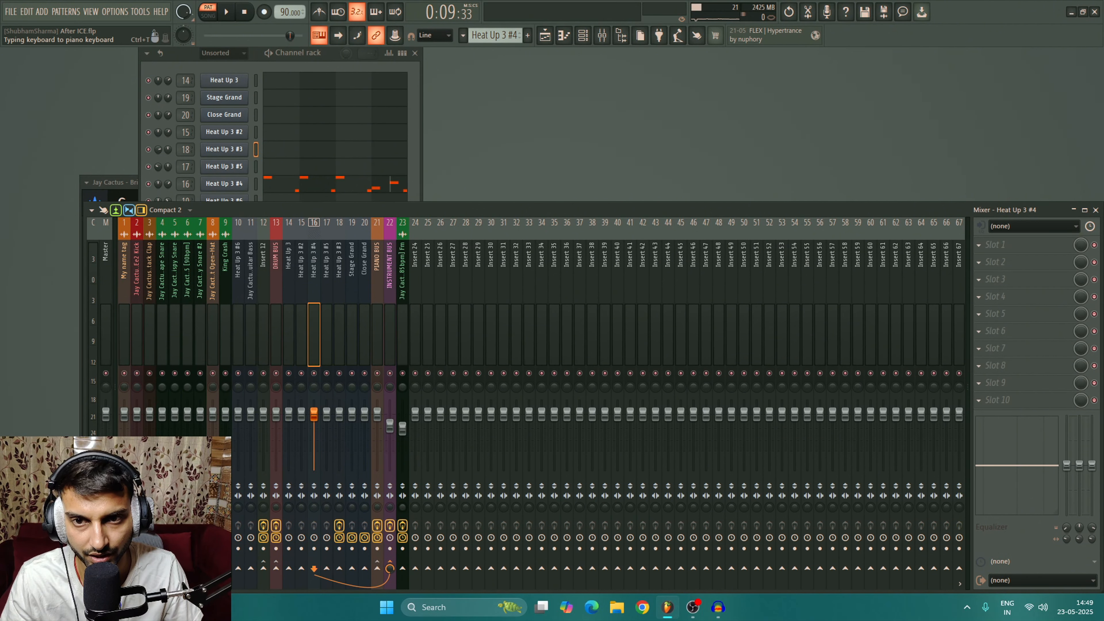
# Open the Piano pattern from the playlist and check the Stage Grand channel's mixer insert for effects
pyautogui.click(544, 35)
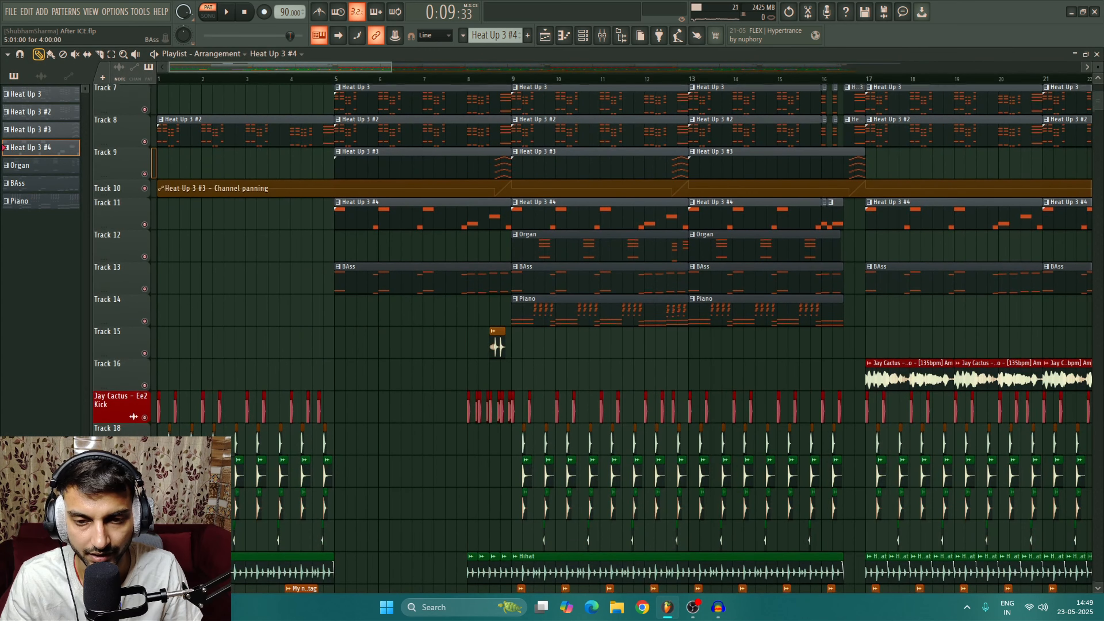
pyautogui.scroll(-1, 517, 278)
pyautogui.doubleClick(565, 277)
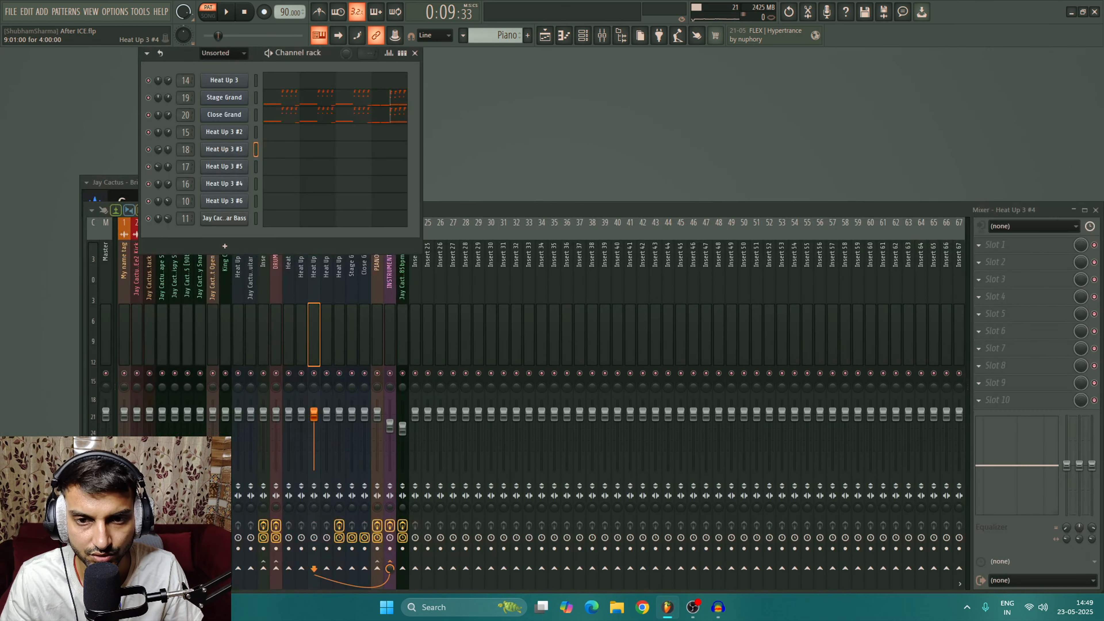
pyautogui.doubleClick(185, 98)
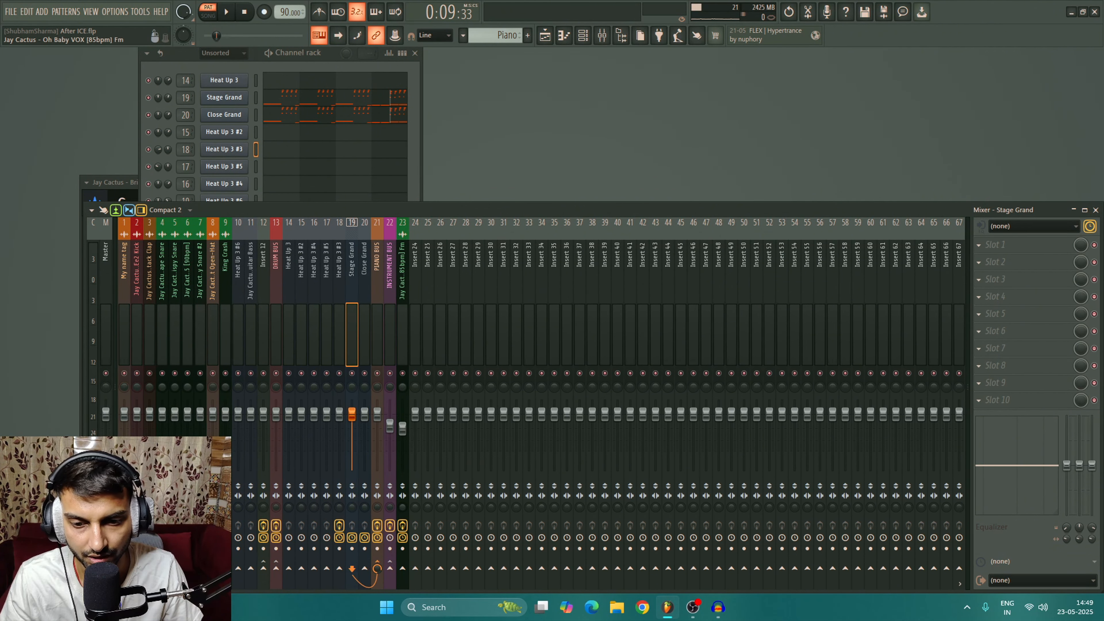
# Open SSLComp Stereo on the INSTRUMENT BUS and examine its attack and threshold settings
pyautogui.click(390, 279)
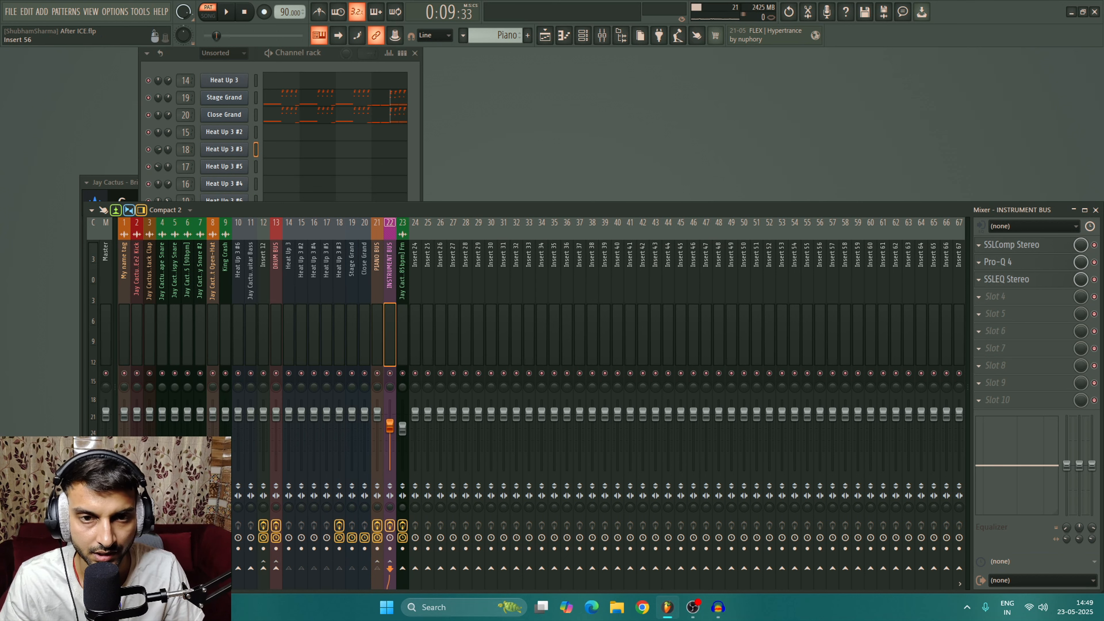
pyautogui.click(1012, 245)
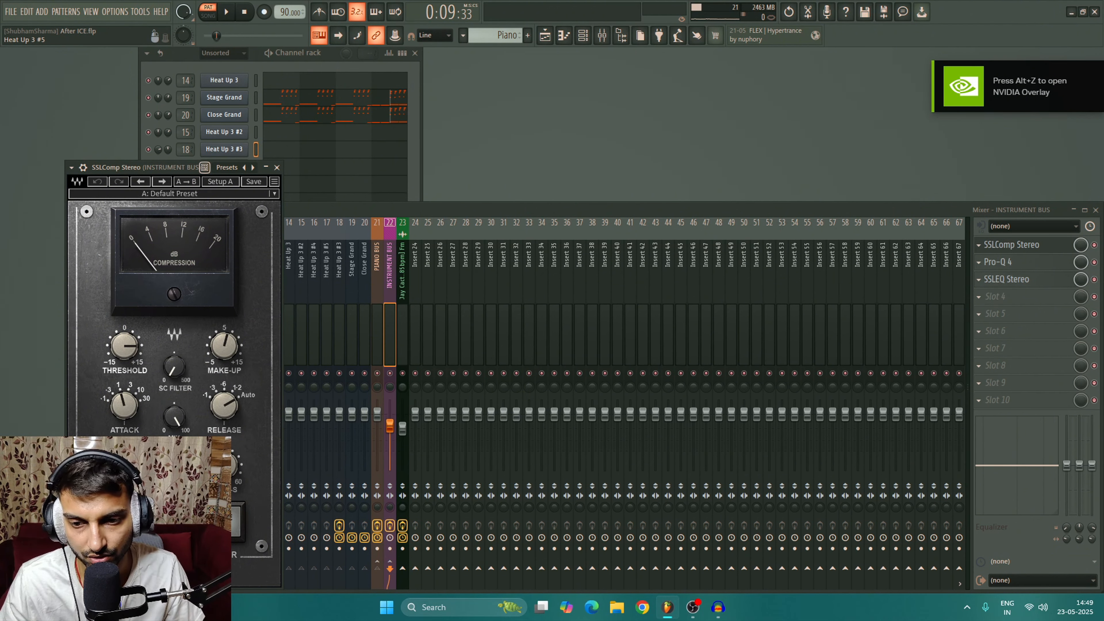
pyautogui.moveTo(124, 406)
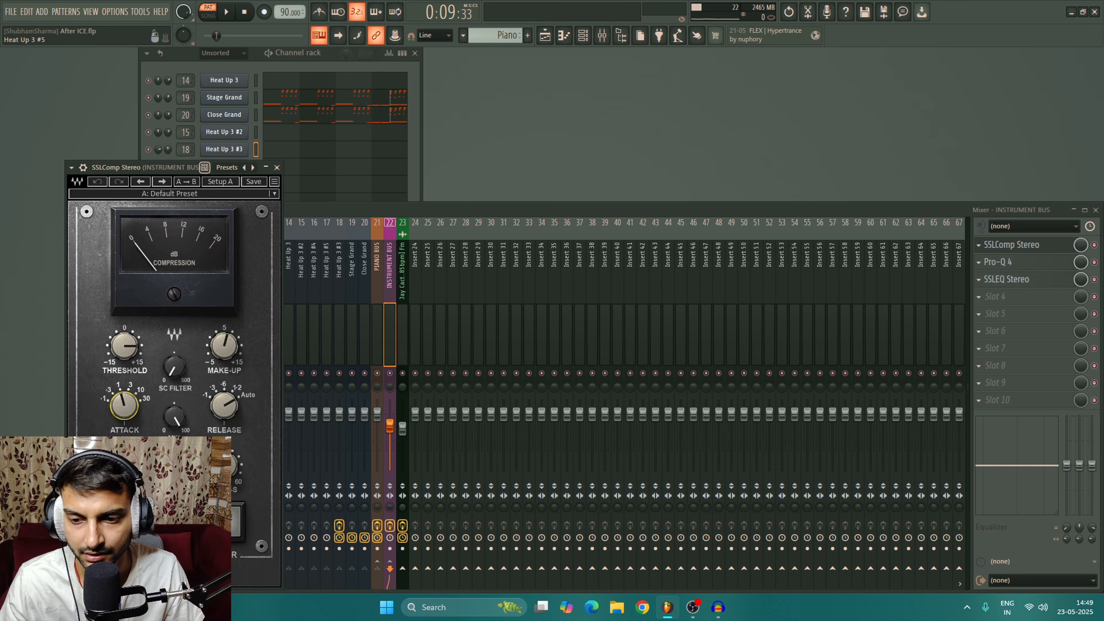
pyautogui.moveTo(125, 346)
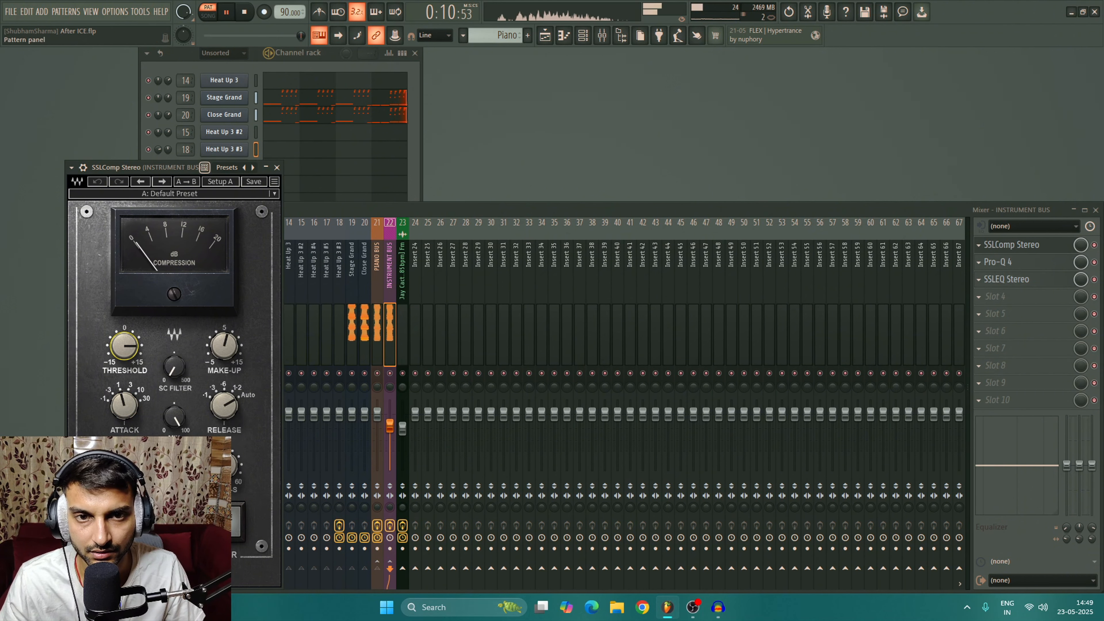
# Solo the melodic playlist tracks in song mode, with Pro-Q 4 and SSLEQ Stereo bypassed on the INSTRUMENT BUS, and play from bar 9
pyautogui.press('F5')
pyautogui.press('l')
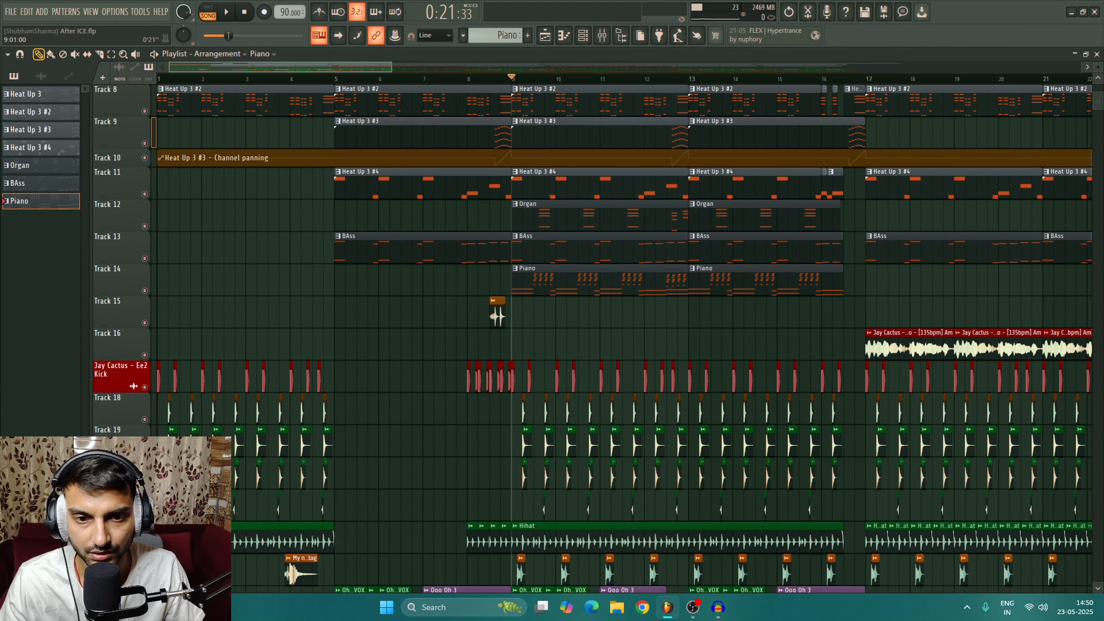
pyautogui.scroll(-2, 270, 313)
pyautogui.rightClick(144, 290)
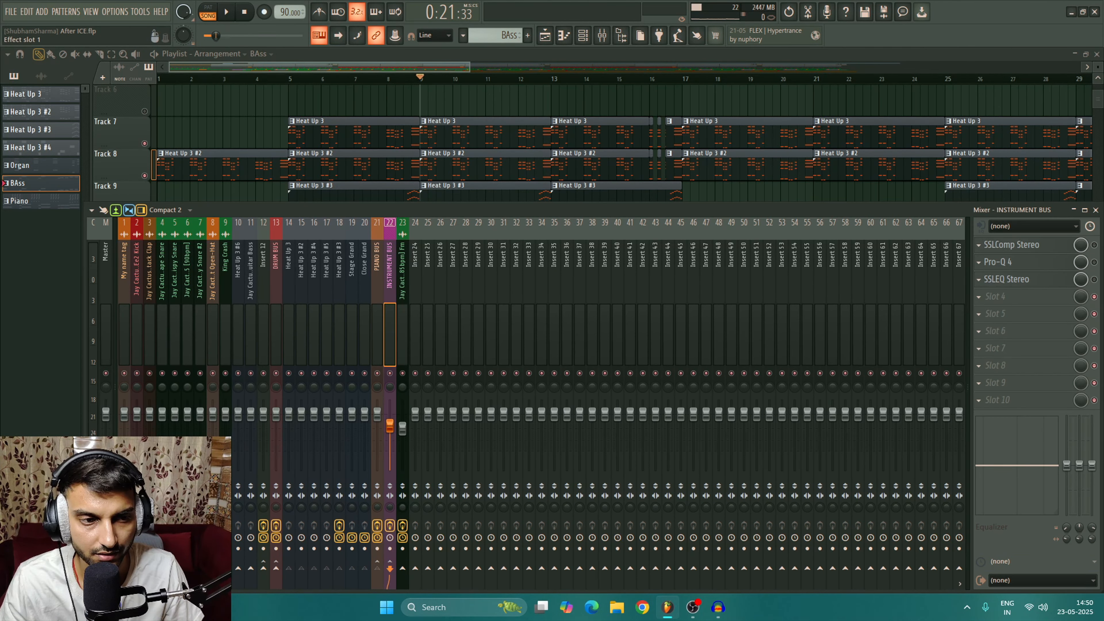
pyautogui.press('space')
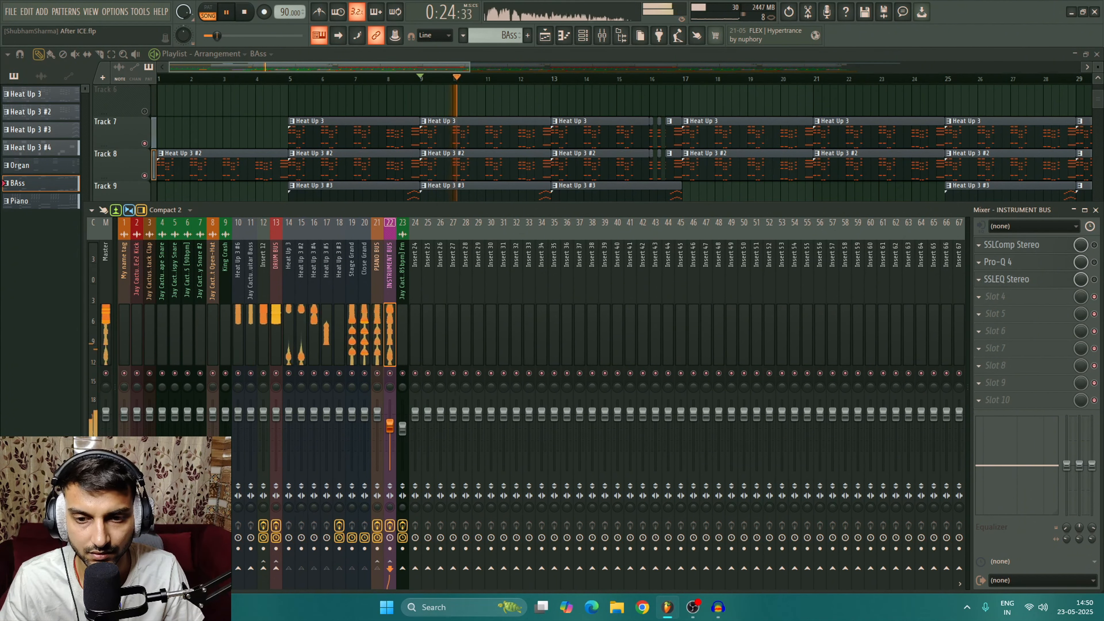
# Mute the BAss track in the playlist and replay the remaining instruments from bar 9 while watching the mixer
pyautogui.press('F9')
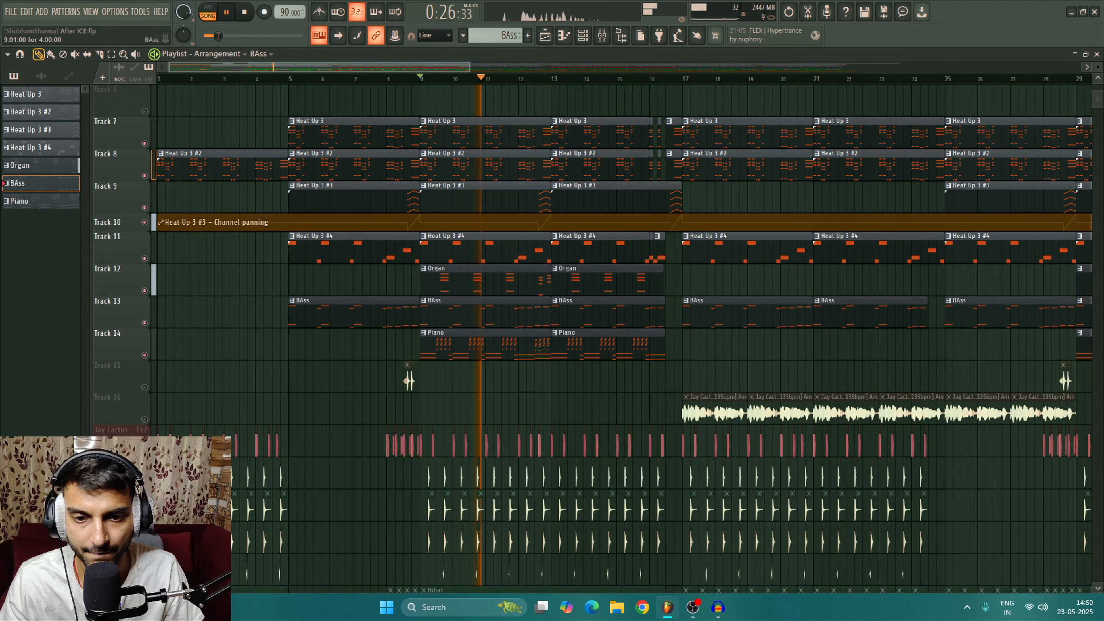
pyautogui.press('space')
pyautogui.press('space')
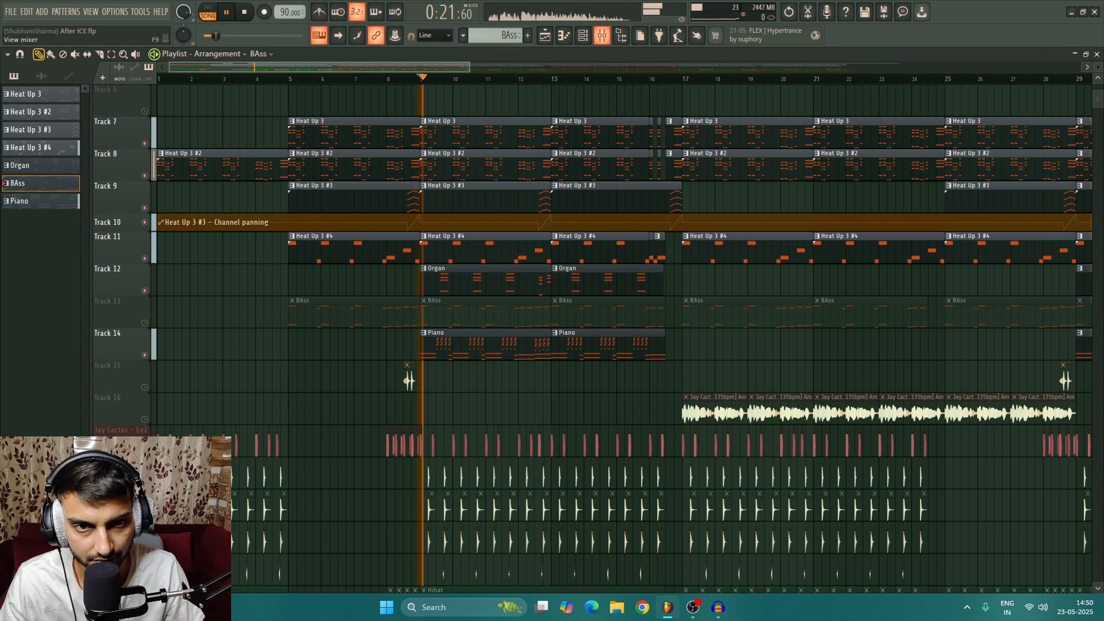
pyautogui.press('F9')
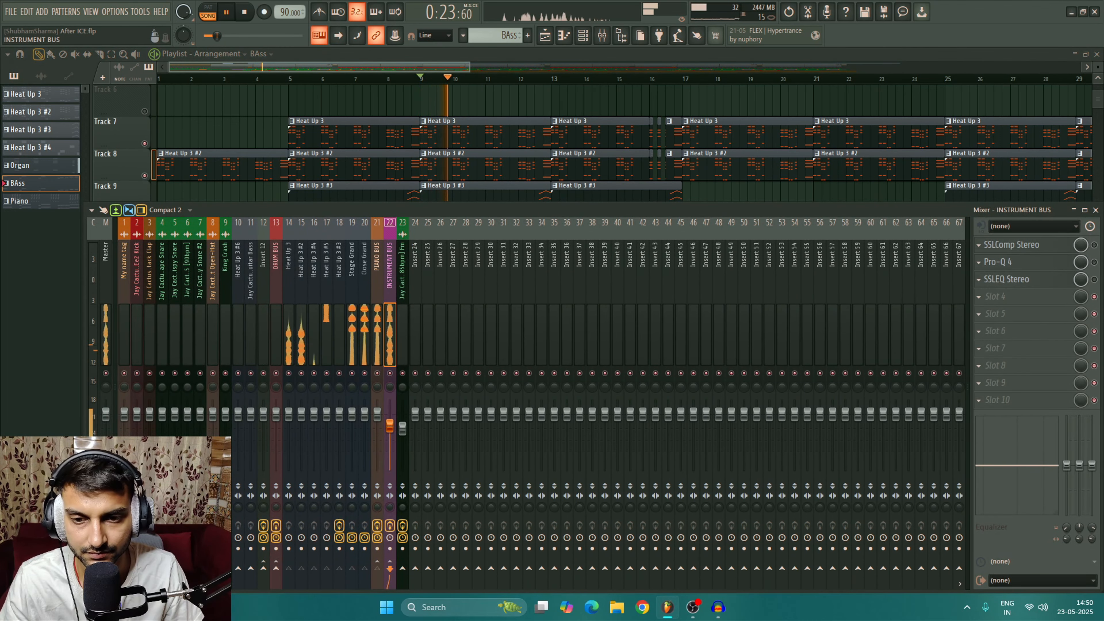
pyautogui.press('space')
# Inspect SSLComp Stereo's make-up setting on the INSTRUMENT BUS and compare playback with the compressor switched out and in
pyautogui.click(1095, 245)
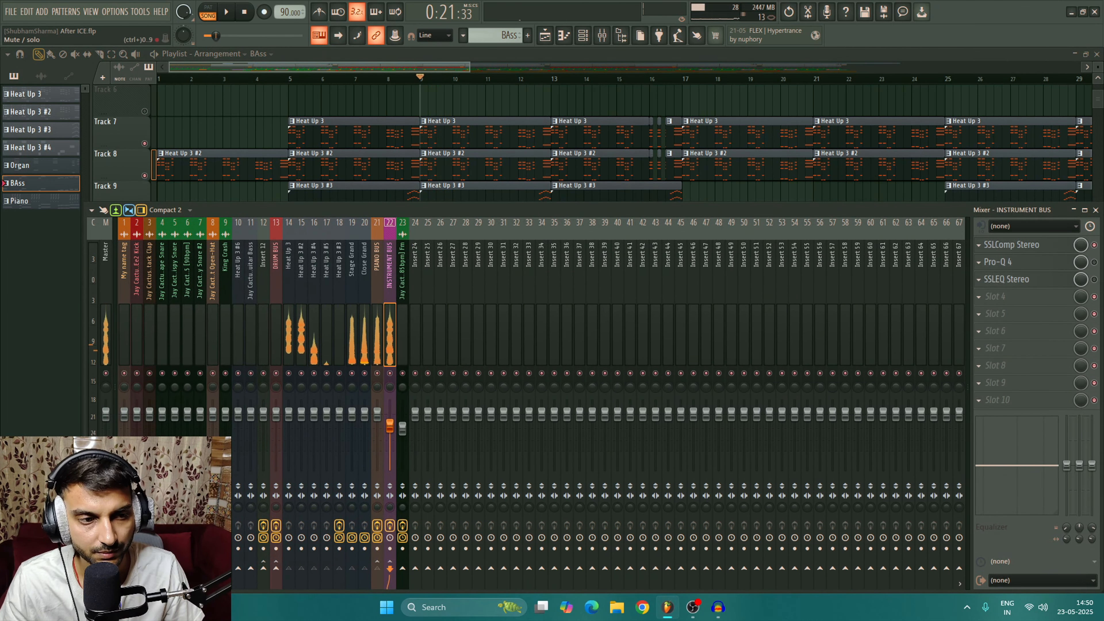
pyautogui.click(1012, 245)
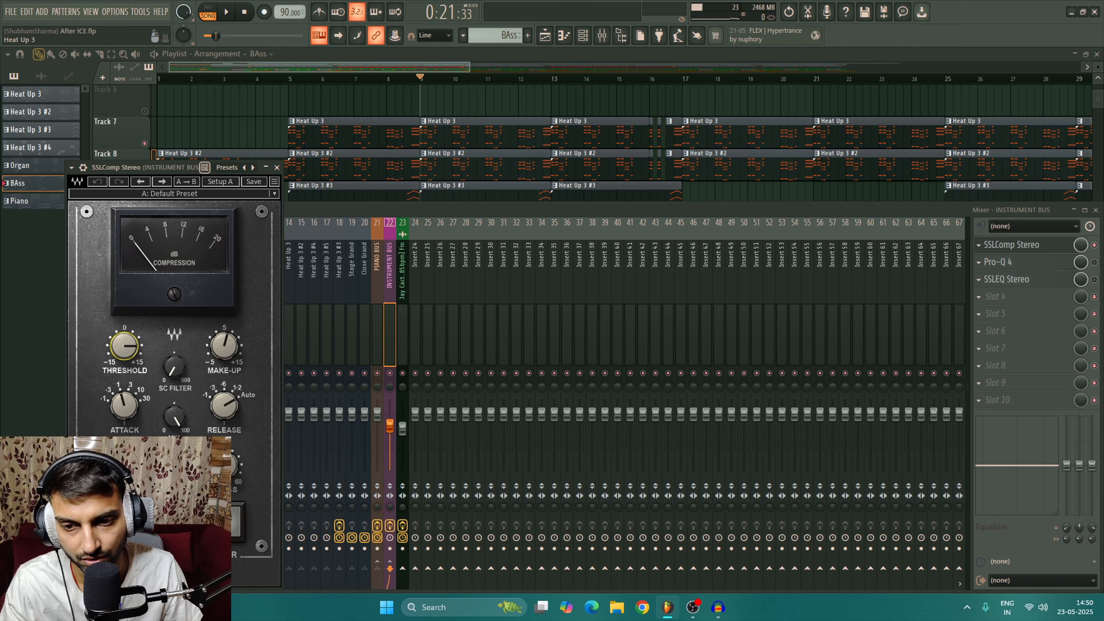
pyautogui.moveTo(224, 347)
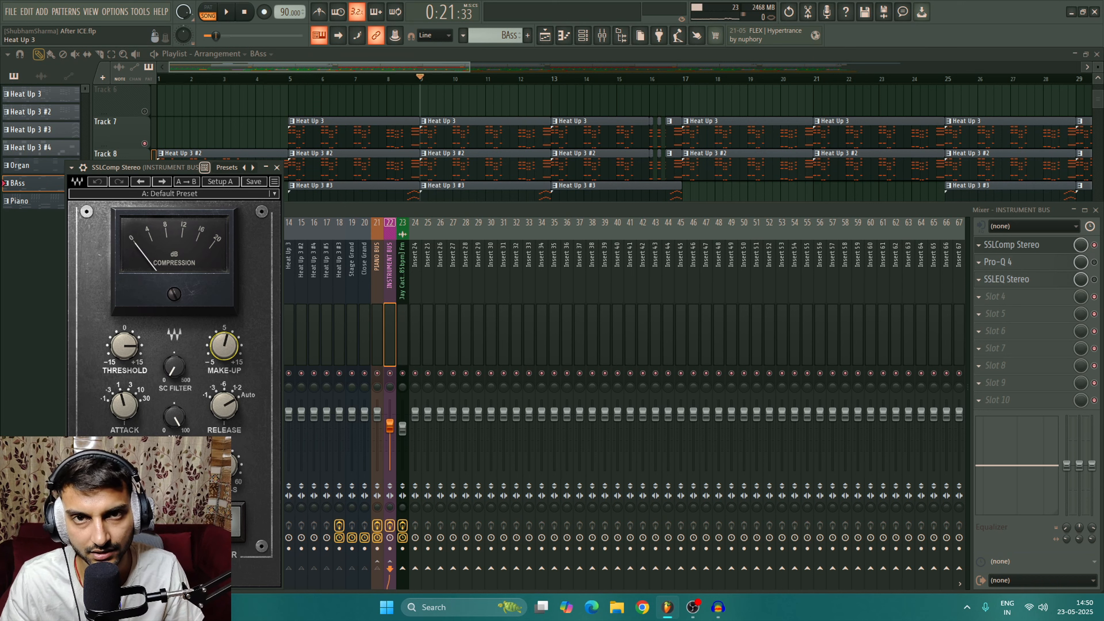
pyautogui.press('space')
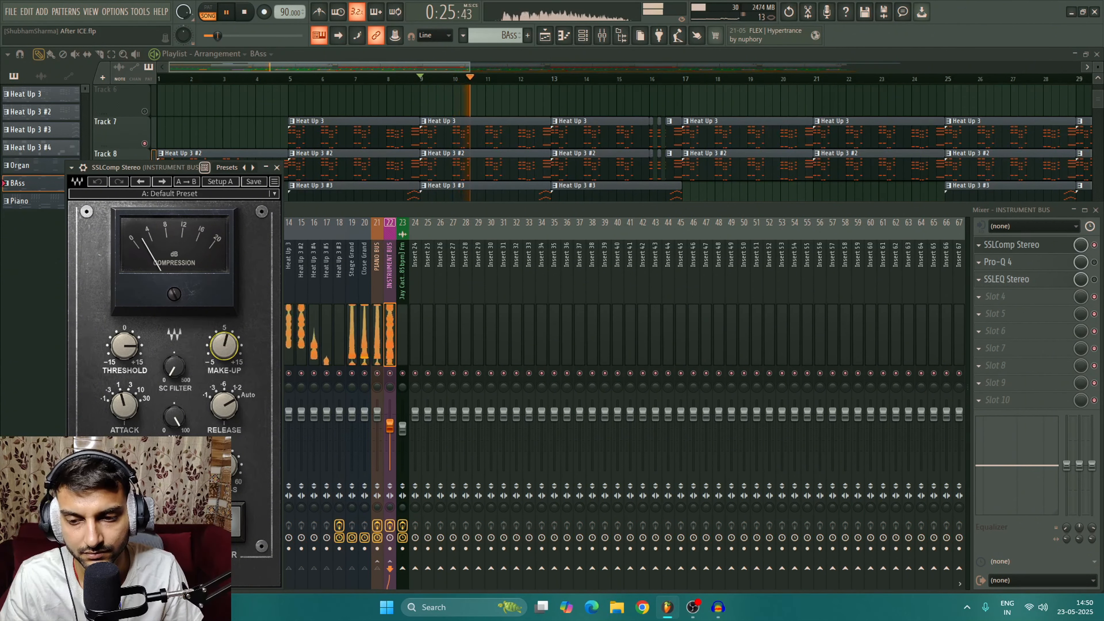
pyautogui.click(125, 521)
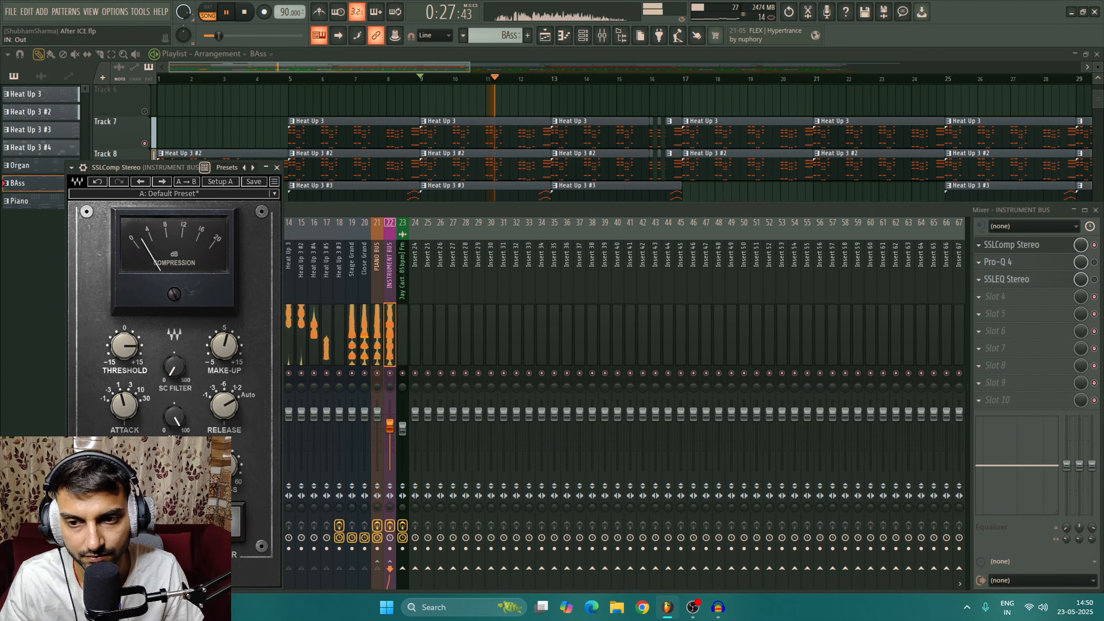
pyautogui.click(125, 521)
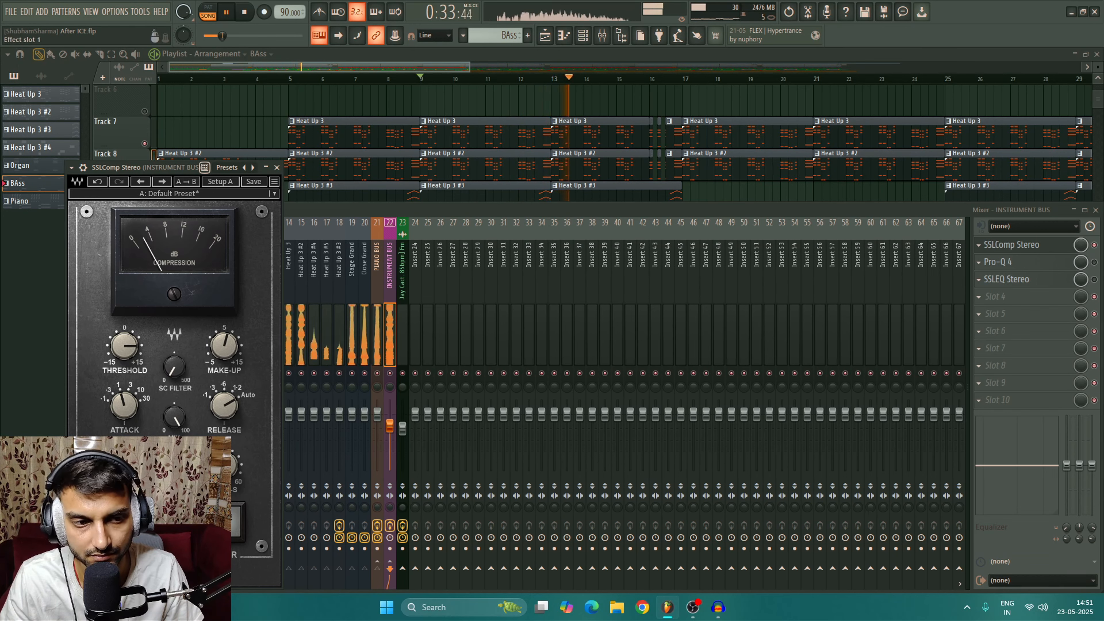
pyautogui.press('Escape')
pyautogui.press('space')
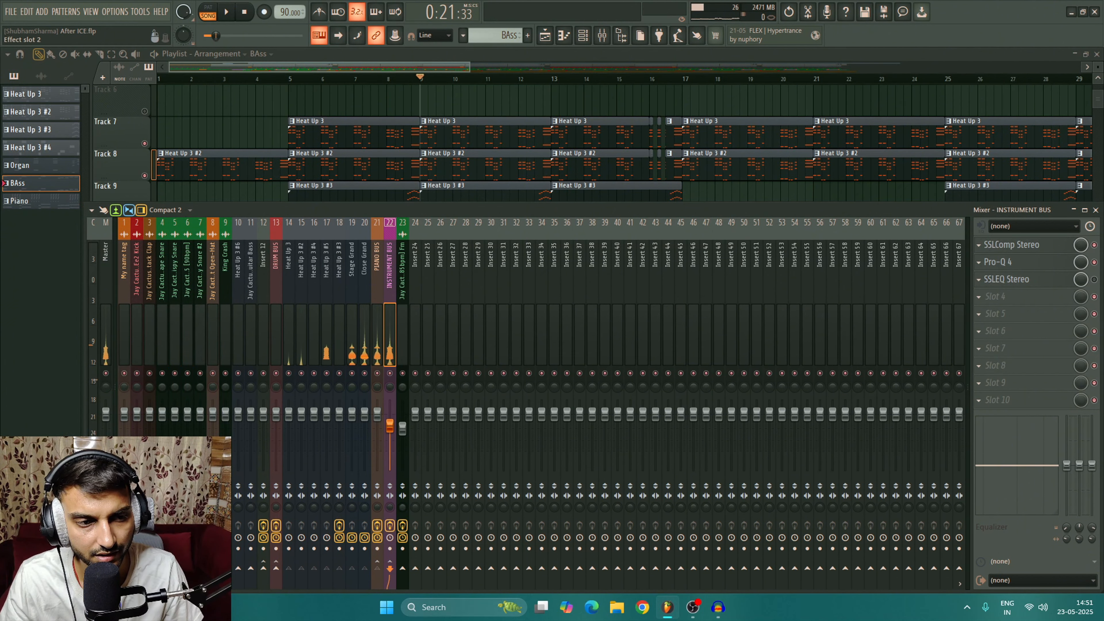
# Open Pro-Q 4 on the INSTRUMENT BUS and examine its EQ curve while playing from bar 9
pyautogui.click(998, 261)
pyautogui.press('space')
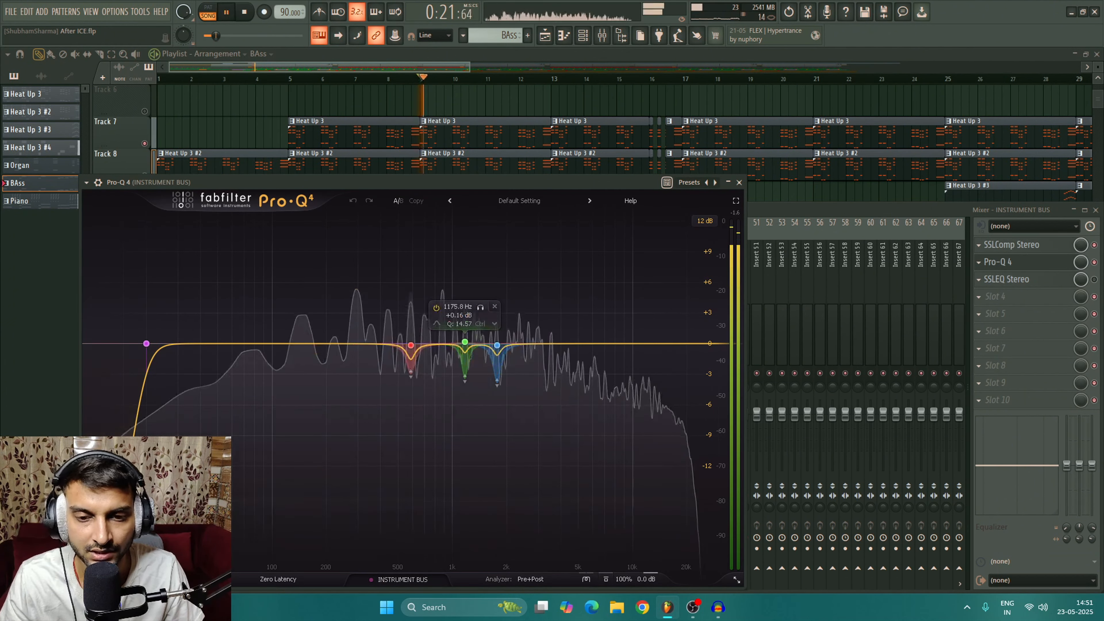
pyautogui.press('space')
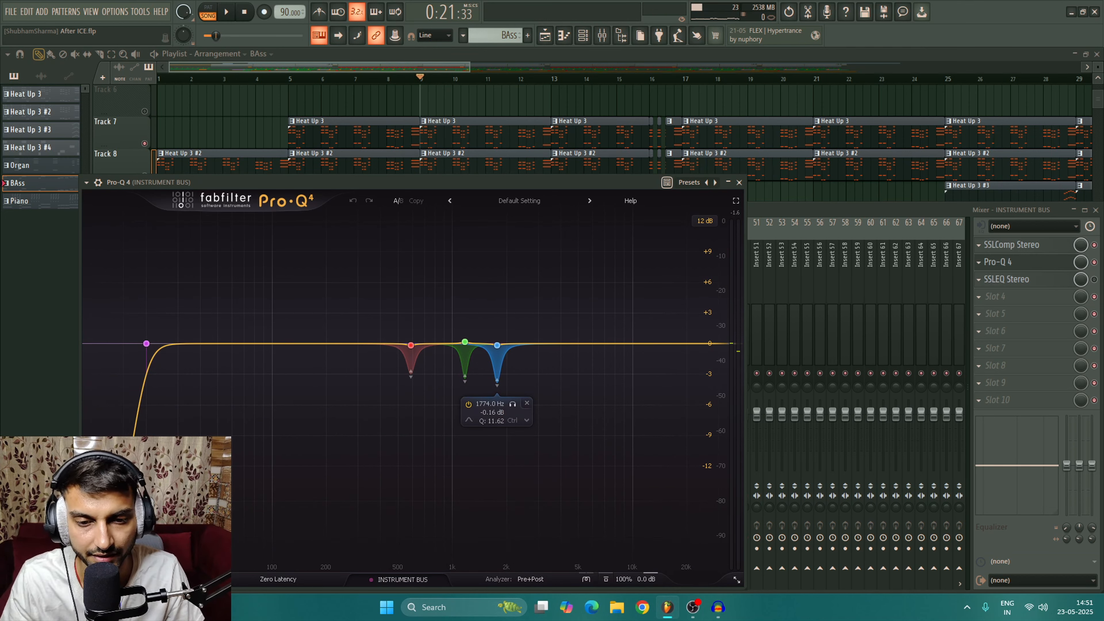
pyautogui.press('space')
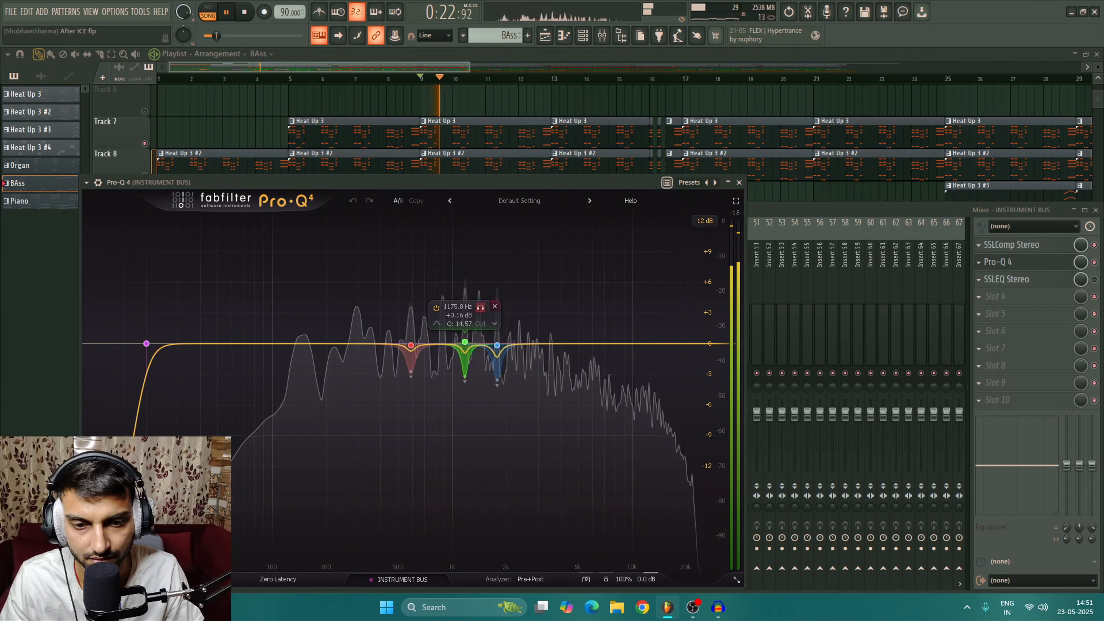
# Audition the 1175 Hz, 1774 Hz and 589 Hz bands in solo one by one, check the low cut, and close Pro-Q 4
pyautogui.click(481, 307)
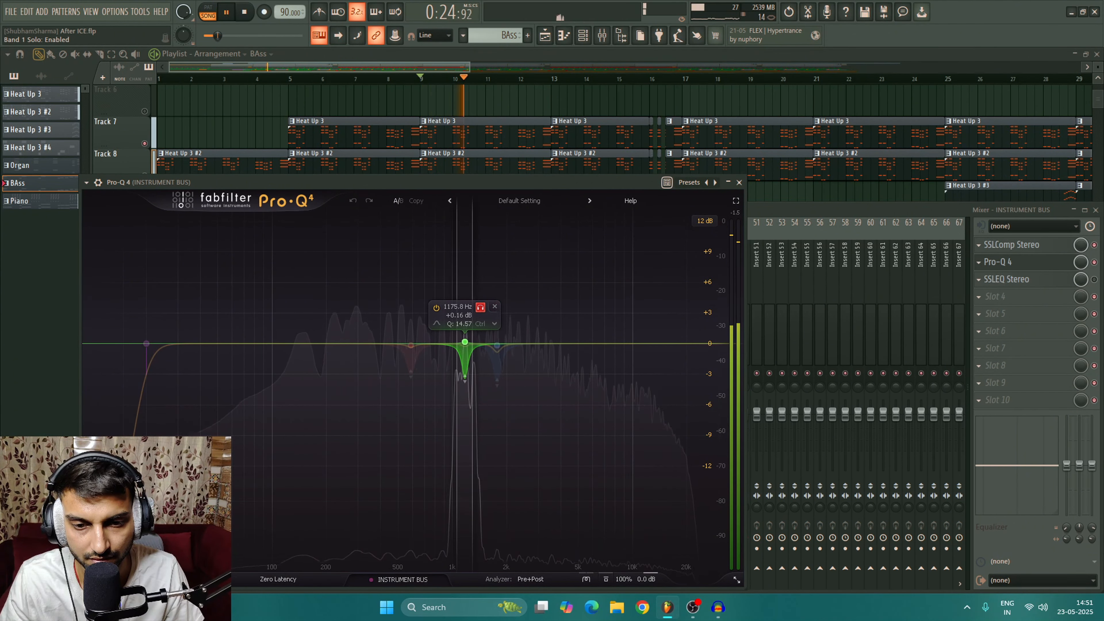
pyautogui.click(481, 307)
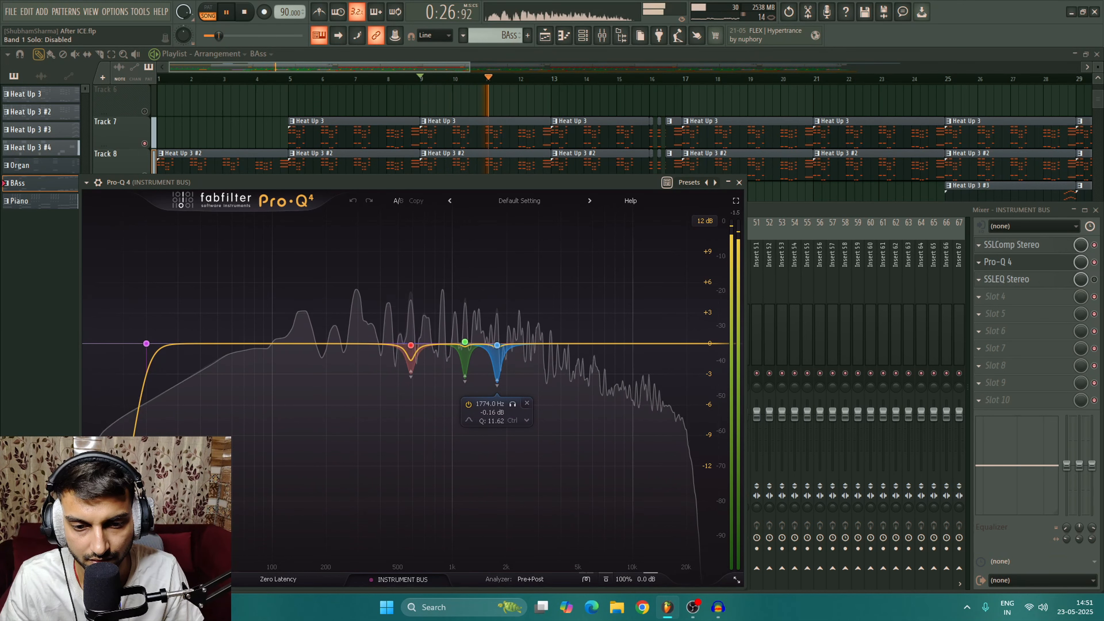
pyautogui.click(512, 404)
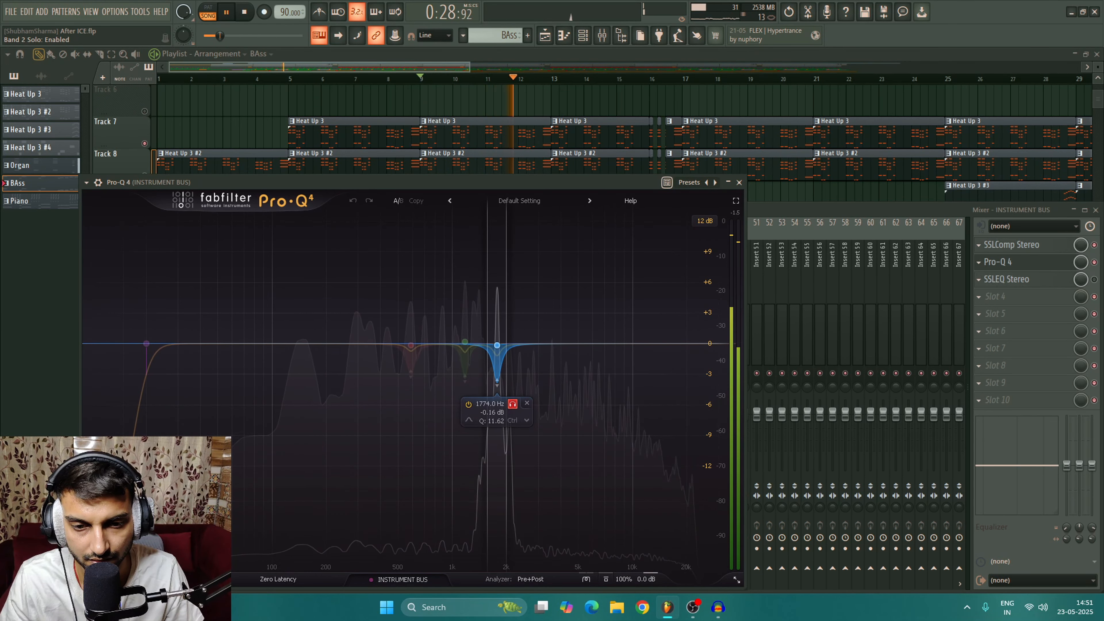
pyautogui.click(513, 404)
pyautogui.moveTo(411, 345)
pyautogui.click(427, 395)
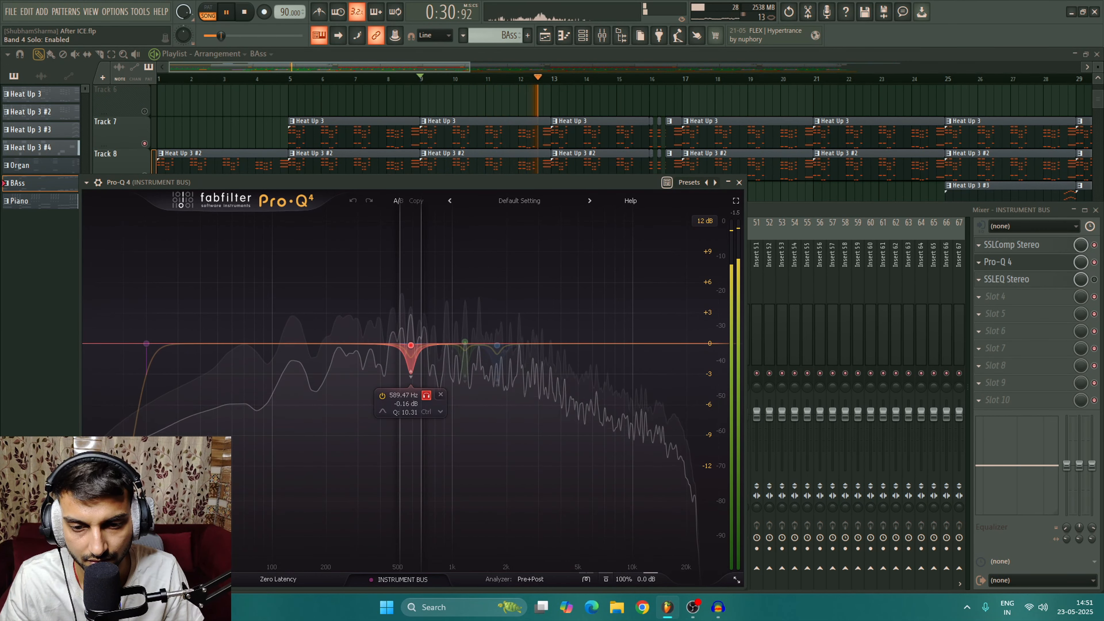
pyautogui.click(426, 395)
pyautogui.moveTo(497, 345)
pyautogui.press('space')
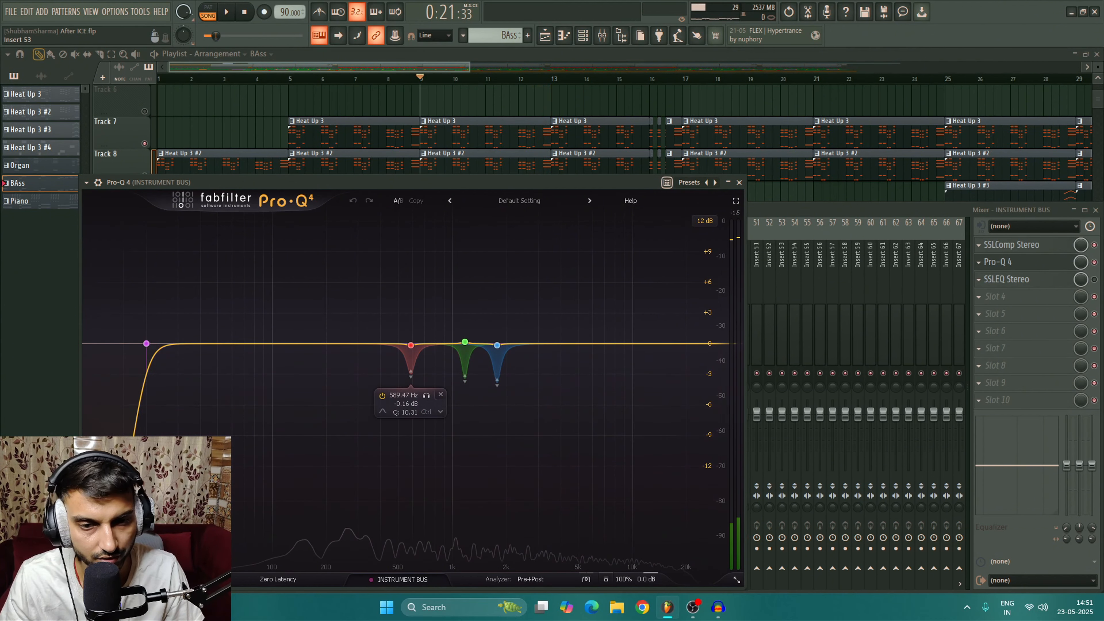
pyautogui.moveTo(158, 341)
pyautogui.click(1000, 262)
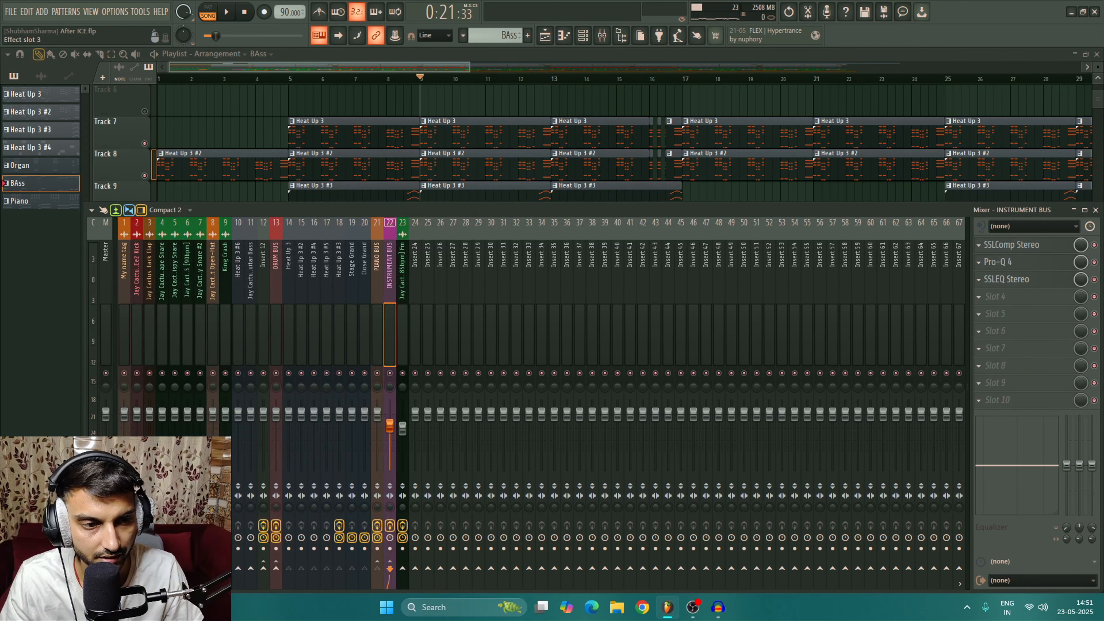
# Examine SSLEQ Stereo's settings on the INSTRUMENT BUS and toggle its analog switch during playback
pyautogui.click(1000, 280)
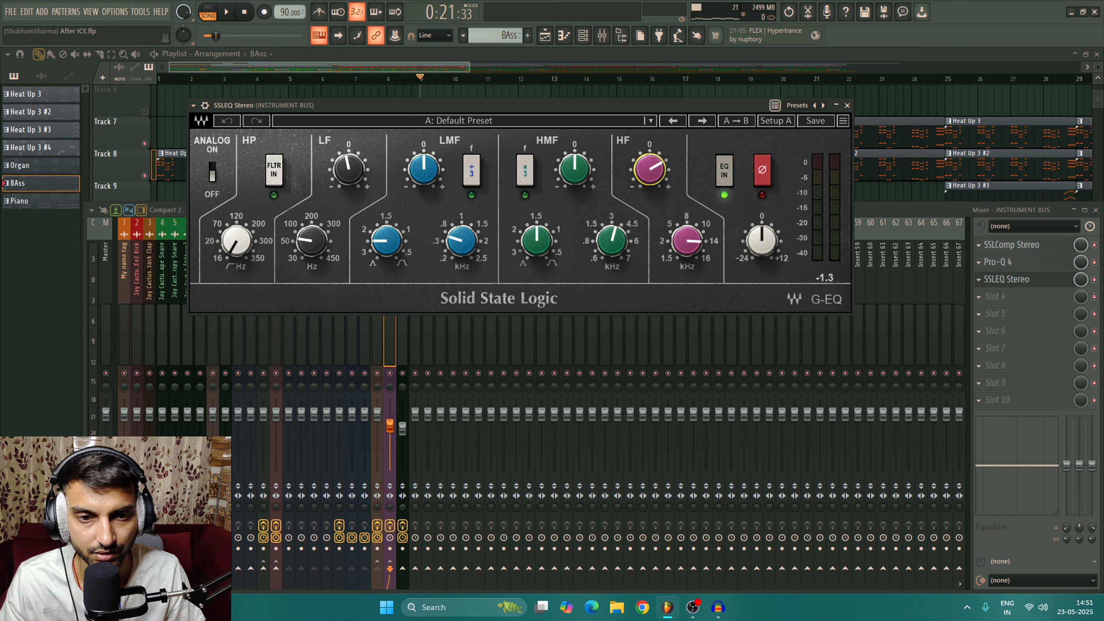
pyautogui.press('space')
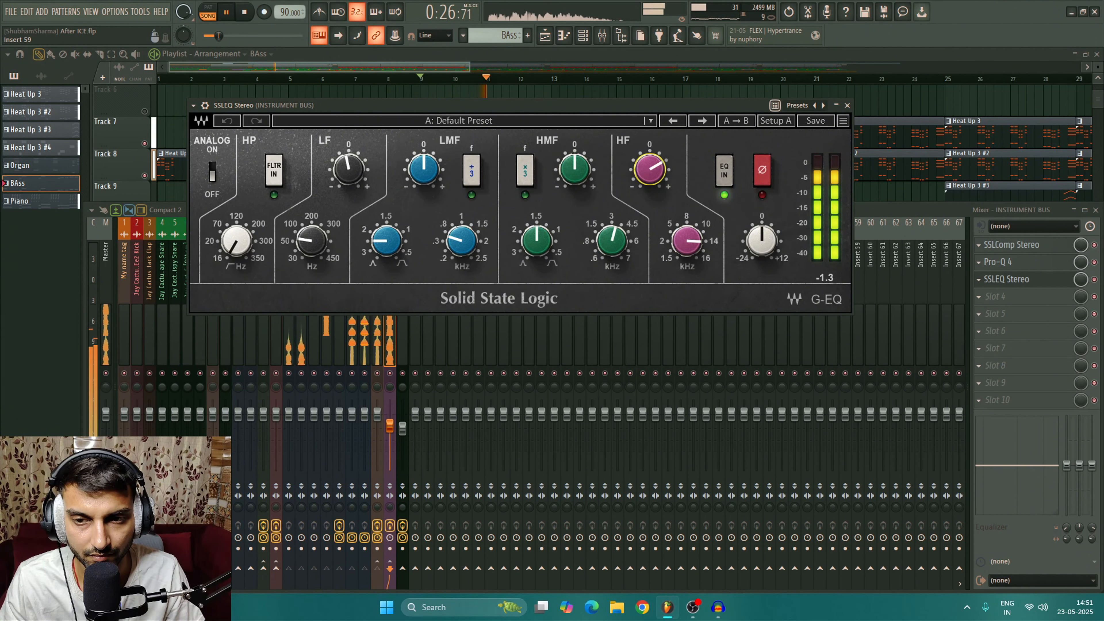
pyautogui.click(212, 171)
pyautogui.click(847, 106)
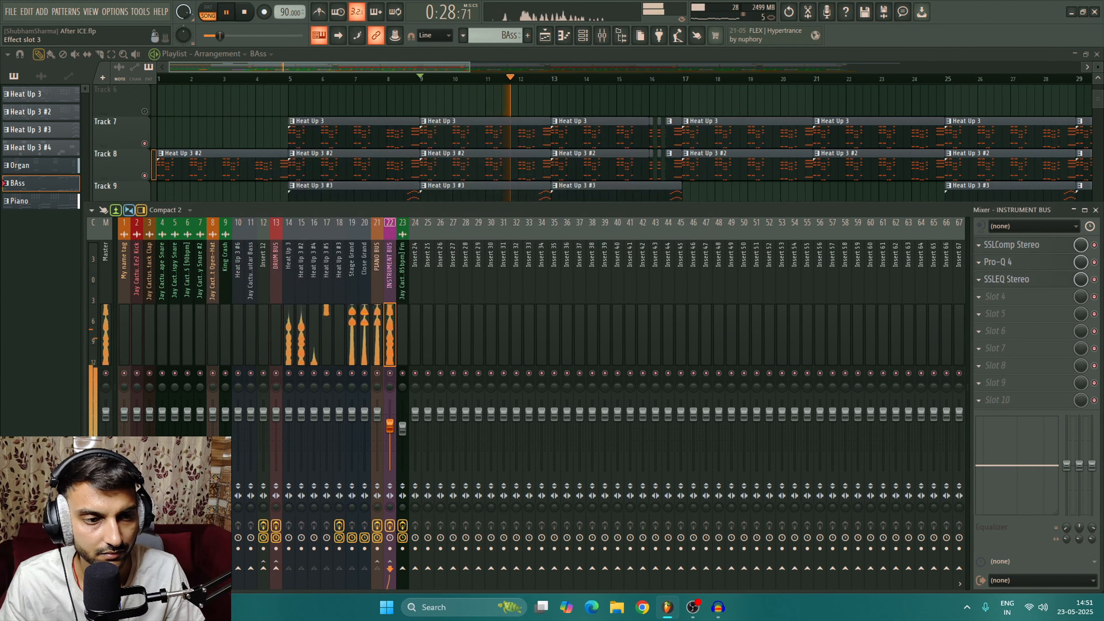
# Compare playback from bar 9 with SSLEQ Stereo bypassed and enabled, and reopen the plugin
pyautogui.press('space')
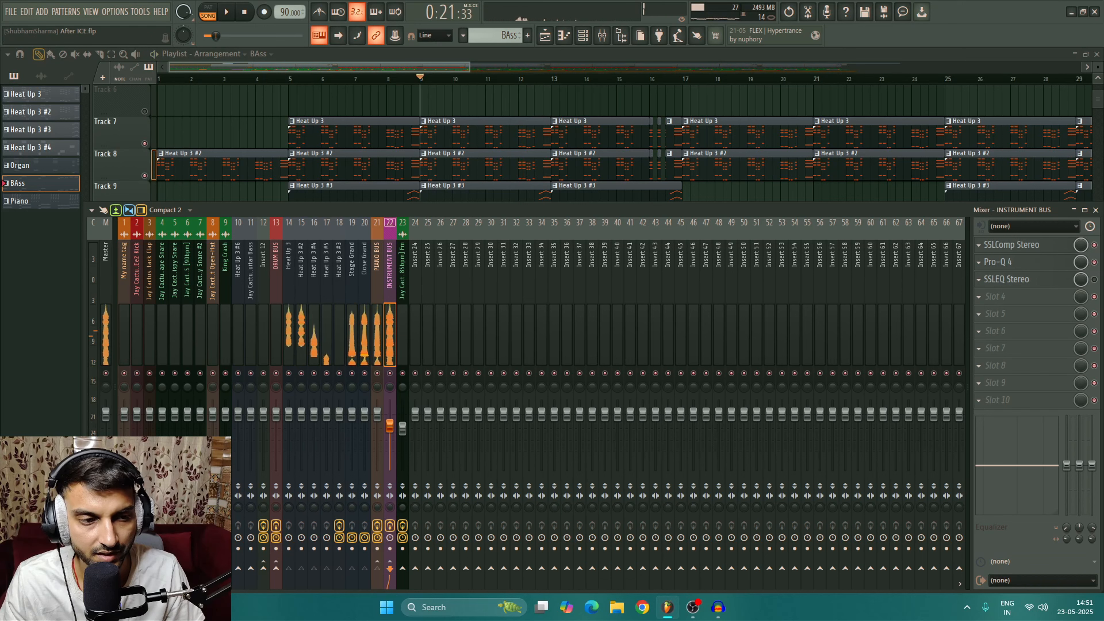
pyautogui.press('space')
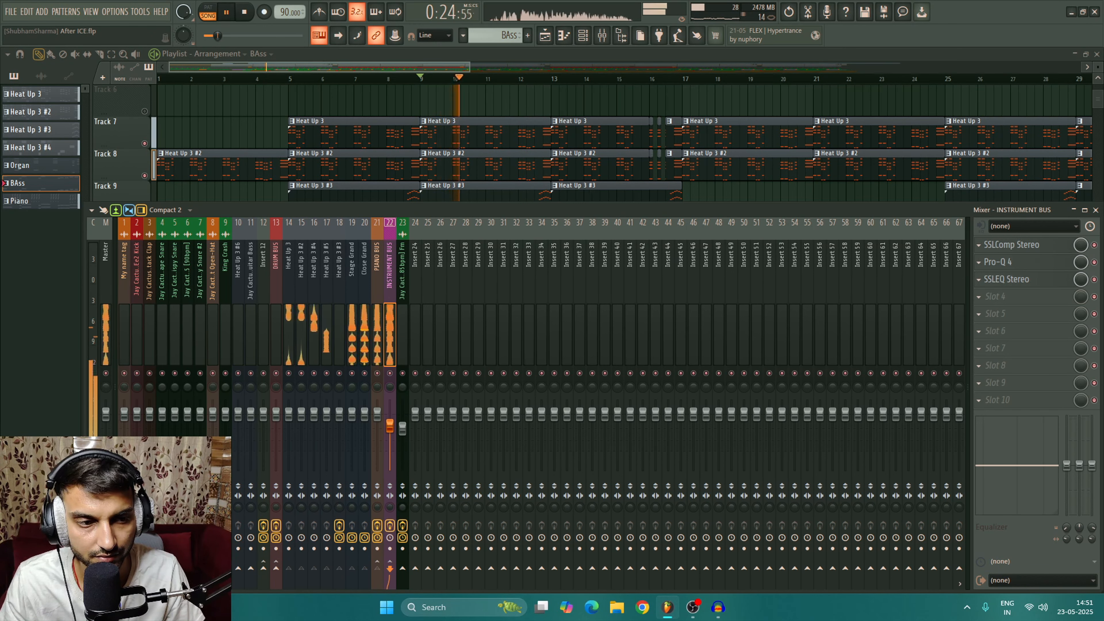
pyautogui.press('space')
pyautogui.click(1008, 279)
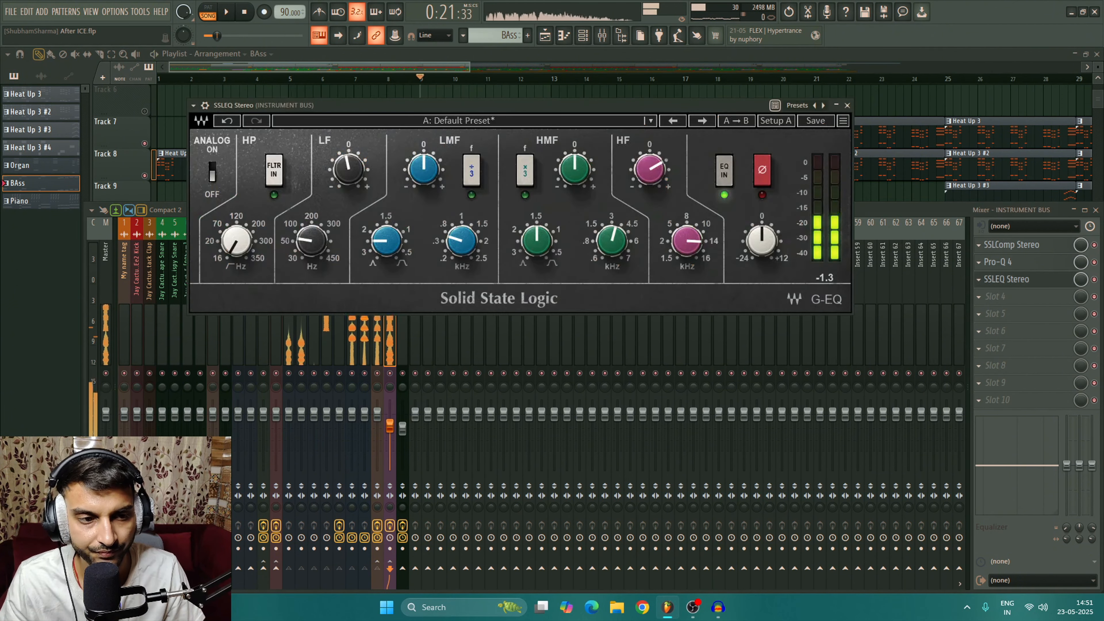
# Close SSLEQ Stereo and the mixer, and solo the Jay Cactus - Ee2 Kick track in the playlist
pyautogui.press('Escape')
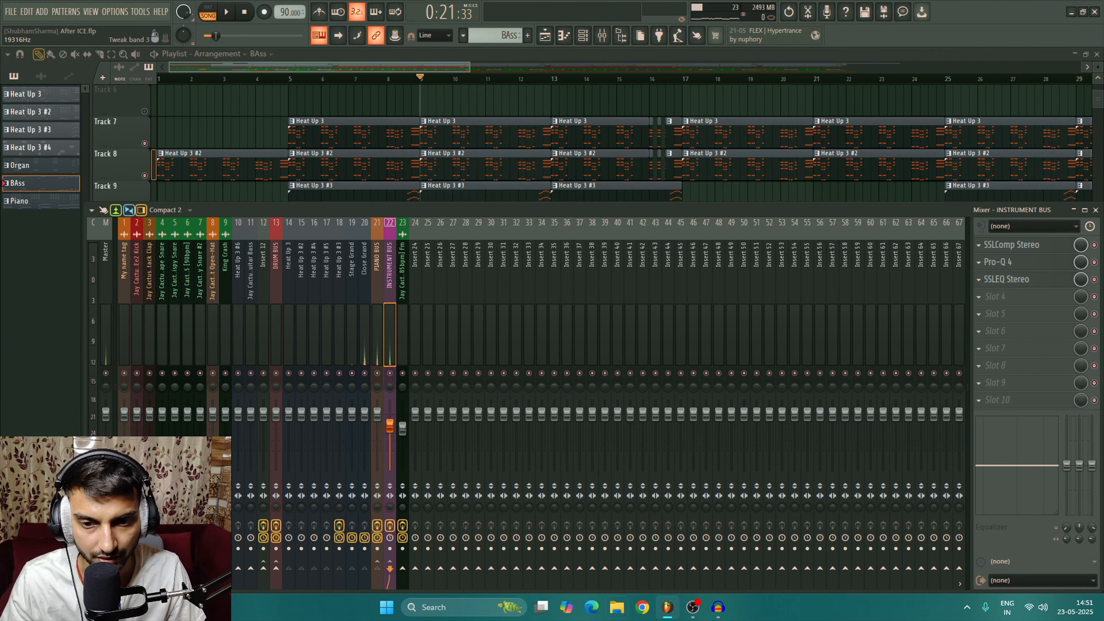
pyautogui.press('F9')
pyautogui.scroll(-1, 464, 104)
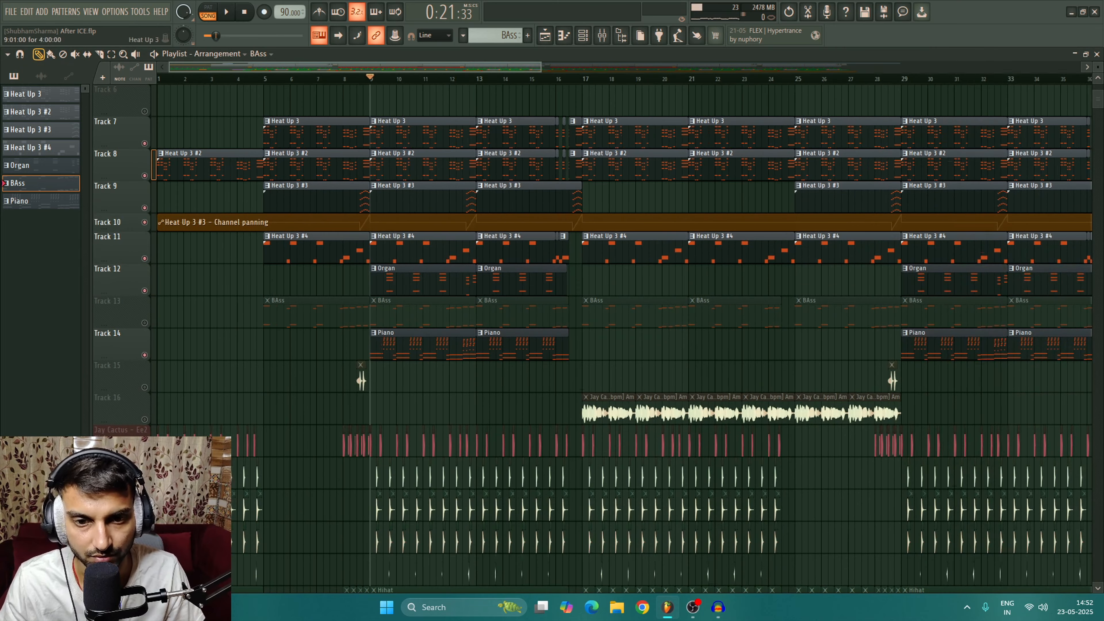
pyautogui.scroll(-3, 617, 261)
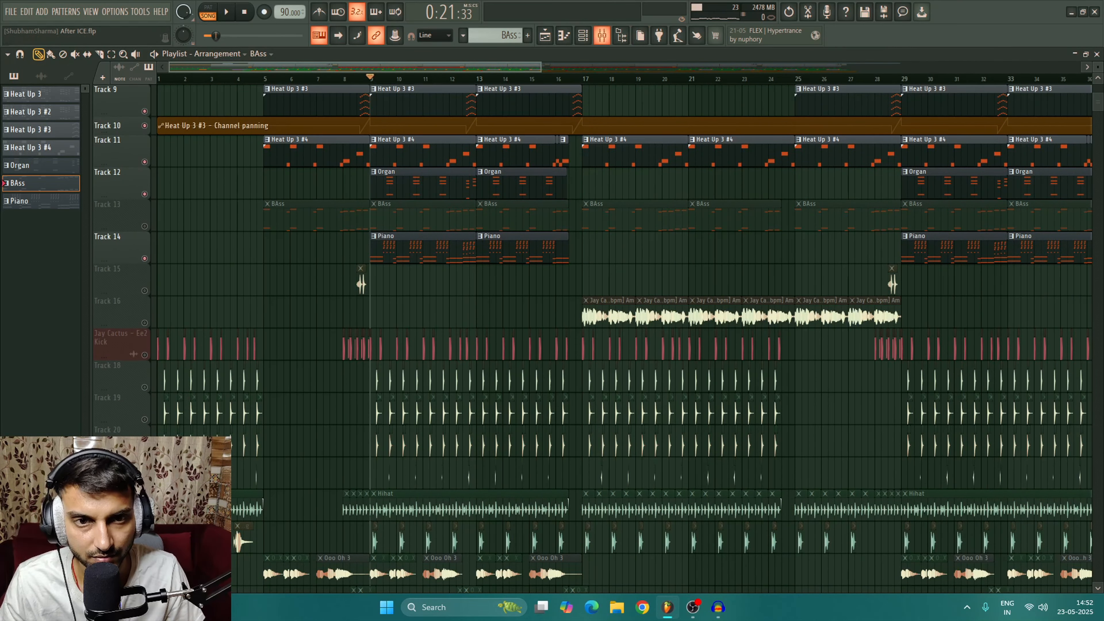
pyautogui.scroll(-4, 305, 250)
pyautogui.scroll(4, 304, 250)
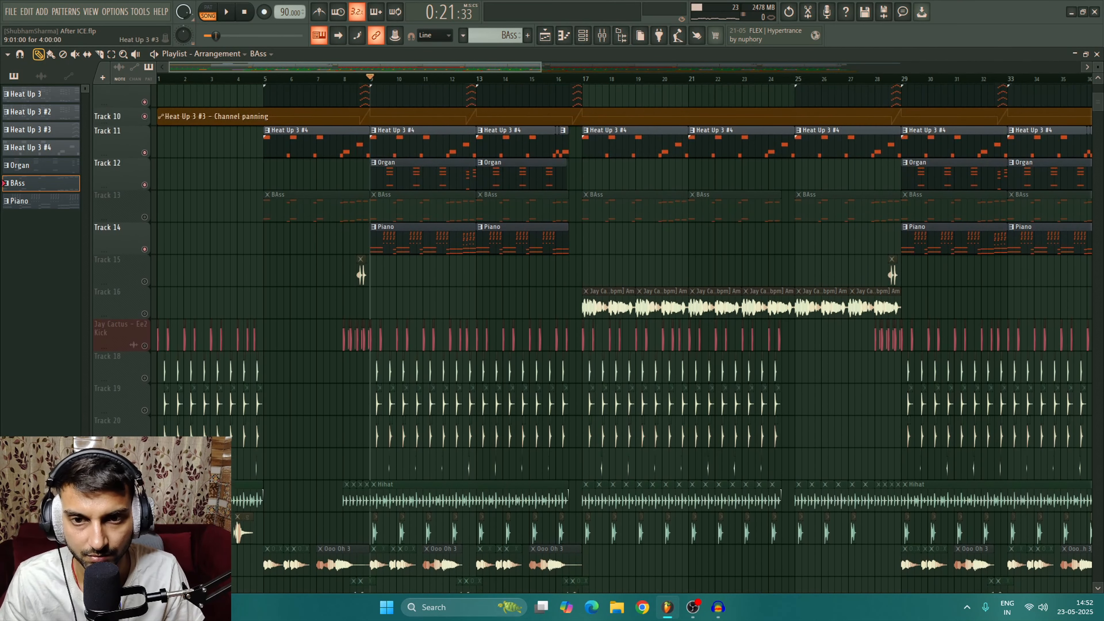
pyautogui.scroll(4, 384, 281)
pyautogui.scroll(-3, 304, 261)
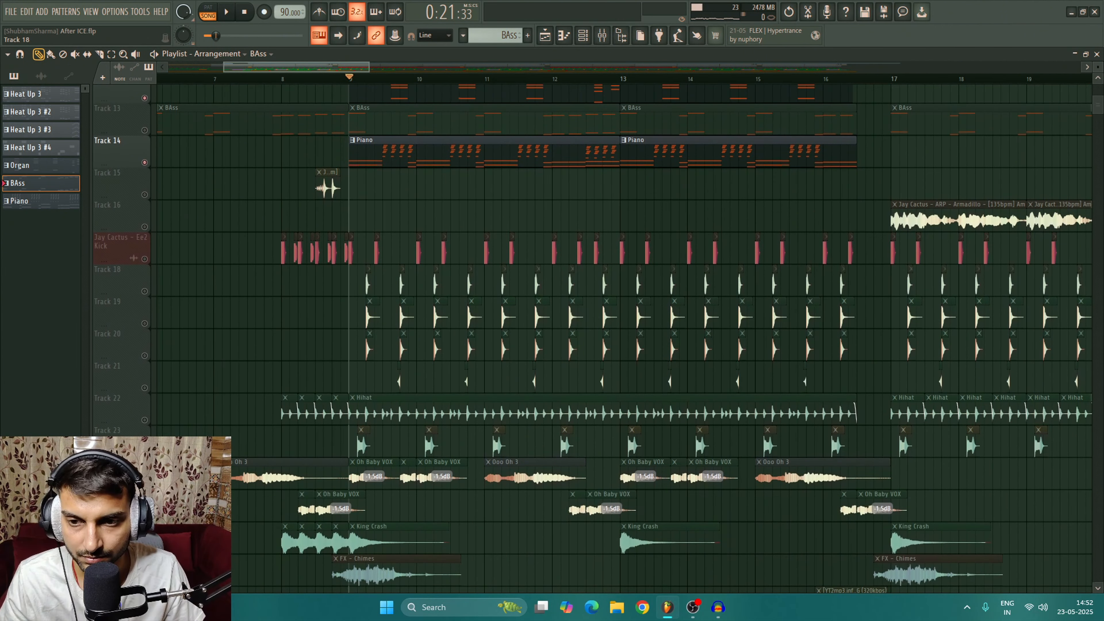
pyautogui.rightClick(144, 258)
# Unmute the two Master automation tracks for mix and volume, and select the Master channel in the mixer
pyautogui.scroll(-7, 608, 261)
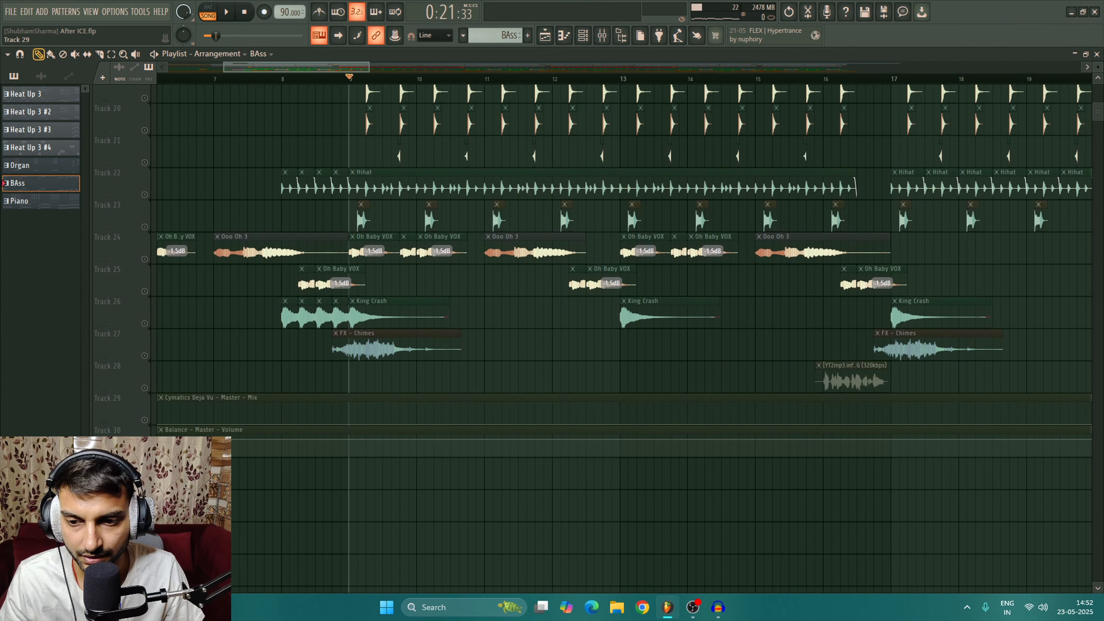
pyautogui.scroll(4, 966, 210)
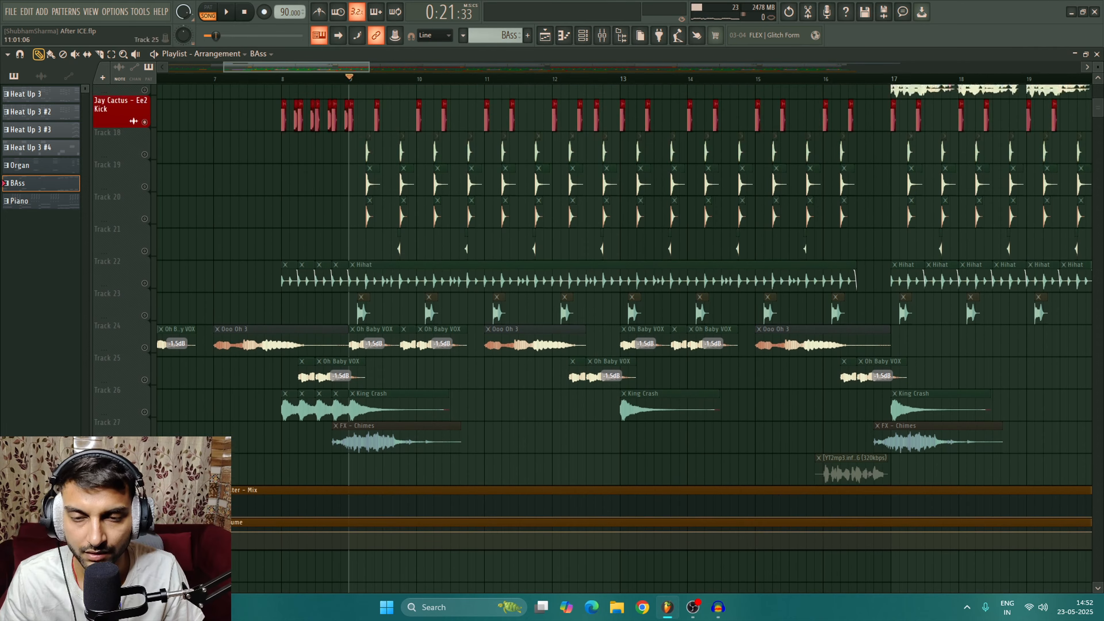
pyautogui.click(602, 35)
pyautogui.click(105, 334)
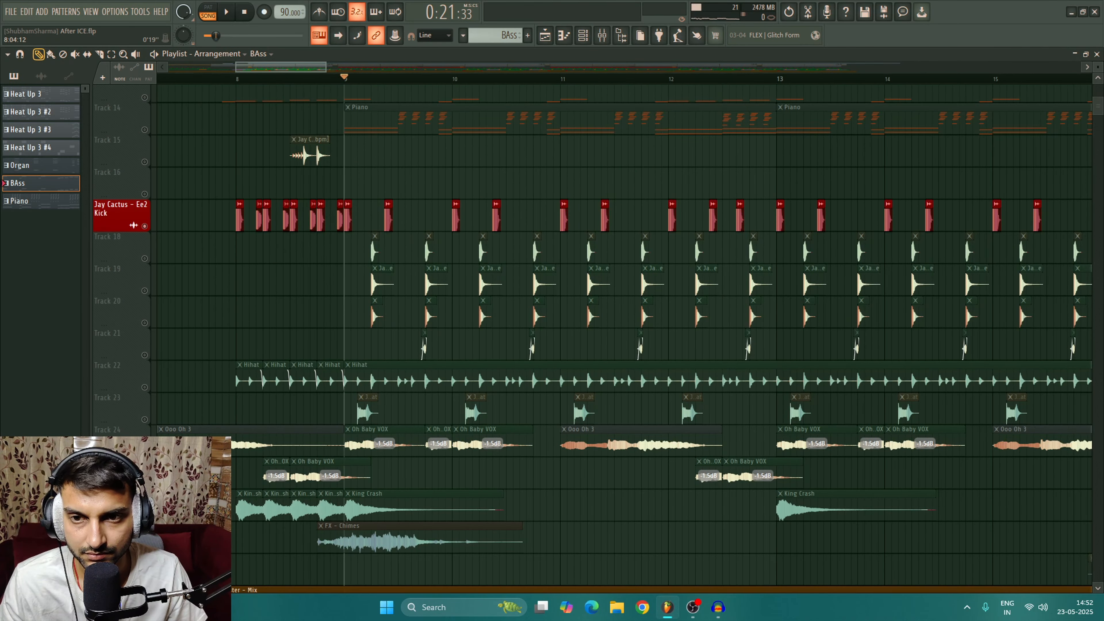
# Play the soloed kick from bar 8 and briefly enable the metronome to hear it against the beat
pyautogui.click(241, 79)
pyautogui.press('space')
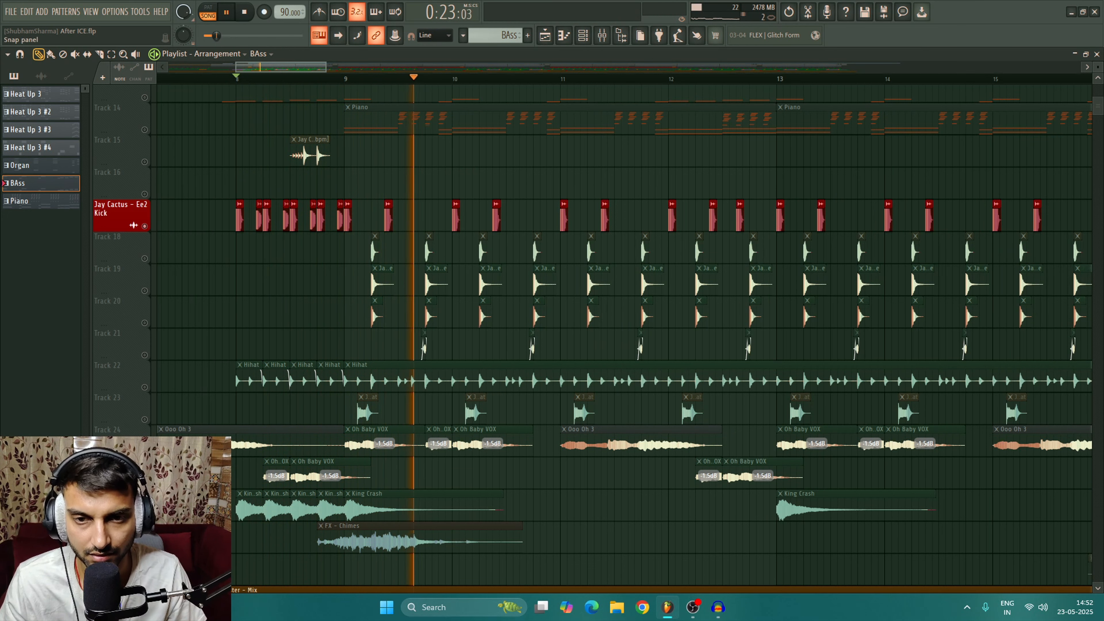
pyautogui.click(319, 12)
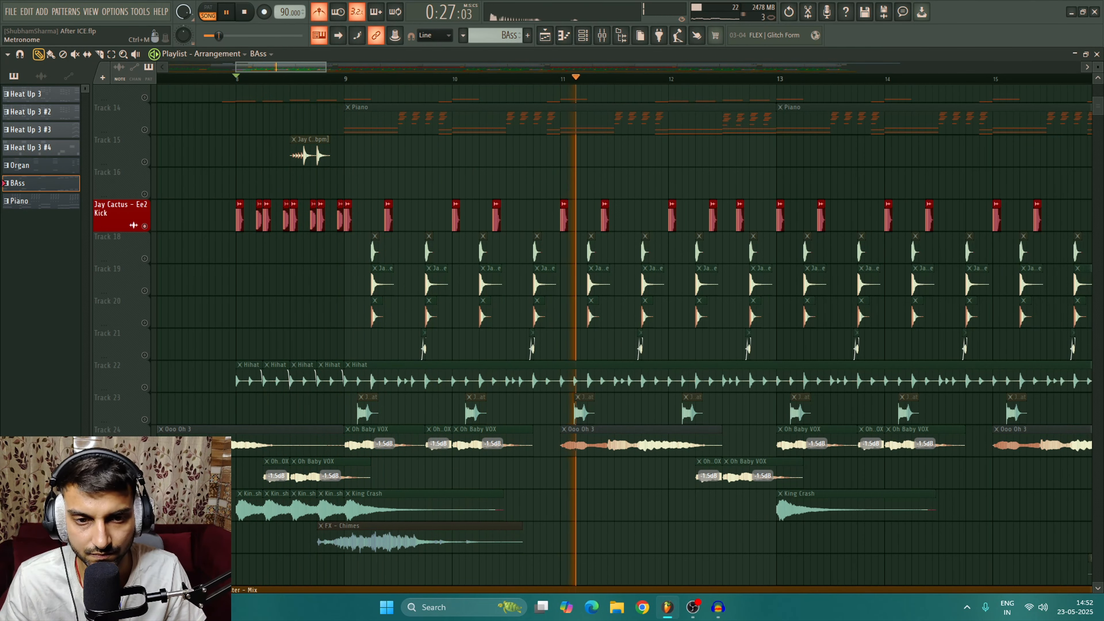
pyautogui.click(319, 12)
pyautogui.press('space')
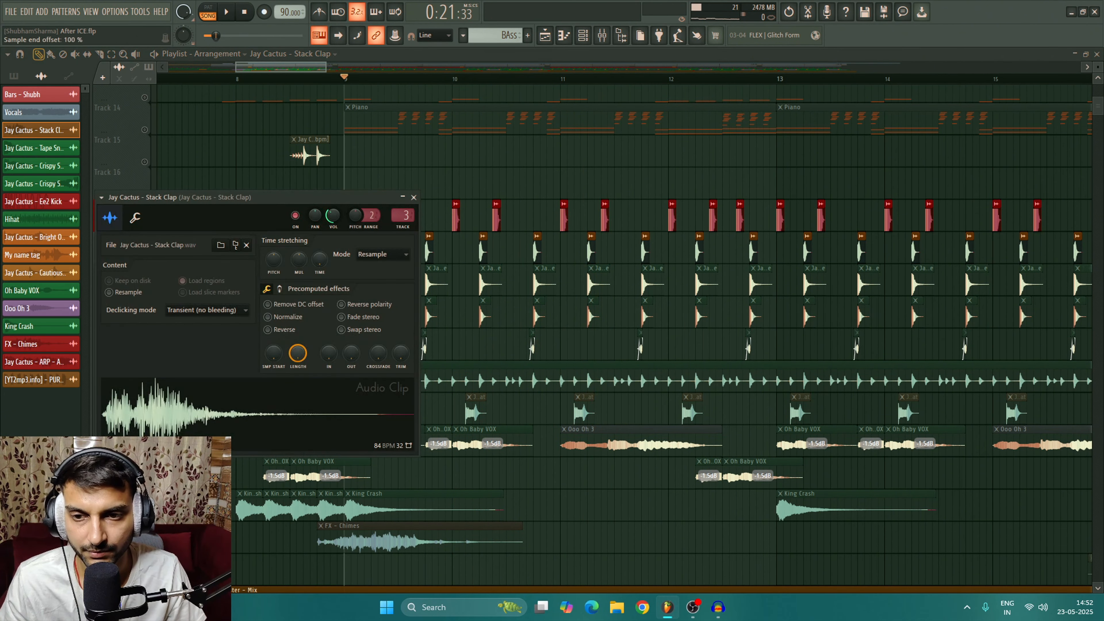
# Close the Stack Clap sample settings and play the Track 18 clap together with the kick from bar 9
pyautogui.press('Escape')
pyautogui.press('space')
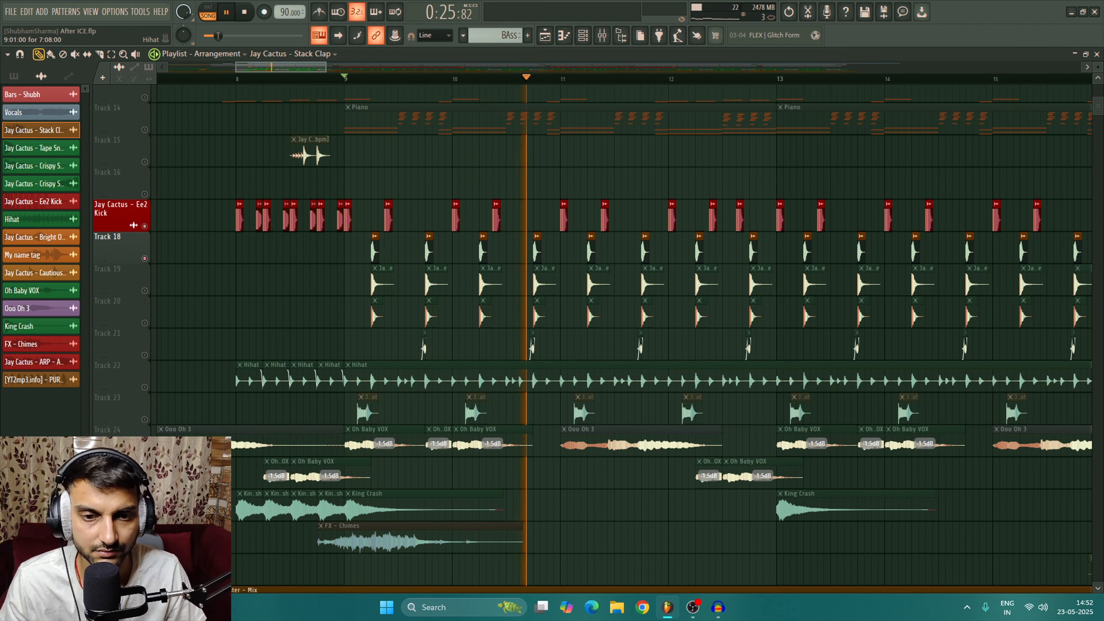
pyautogui.press('space')
# Unmute Track 19, check its Tape Snare sample settings, and play it with the kick and clap from bar 9
pyautogui.click(144, 290)
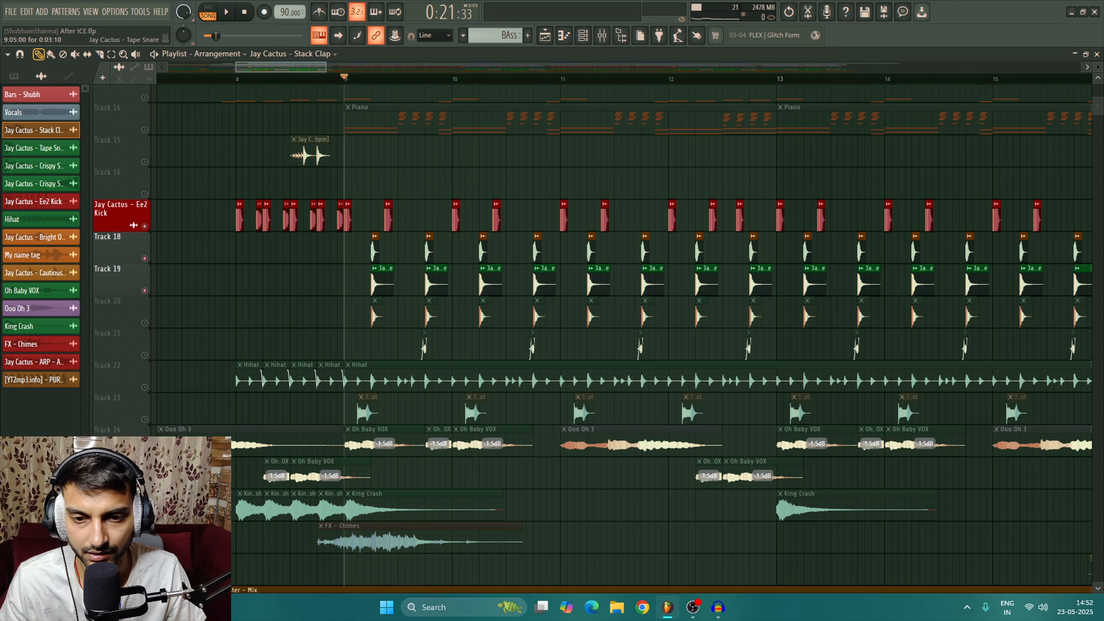
pyautogui.doubleClick(381, 282)
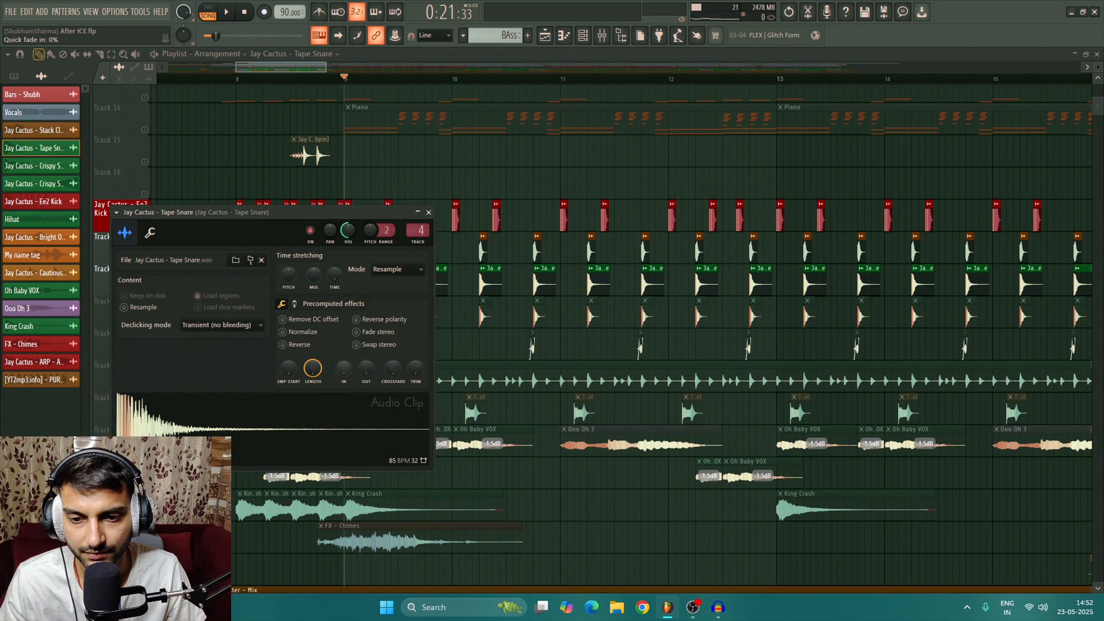
pyautogui.press('Escape')
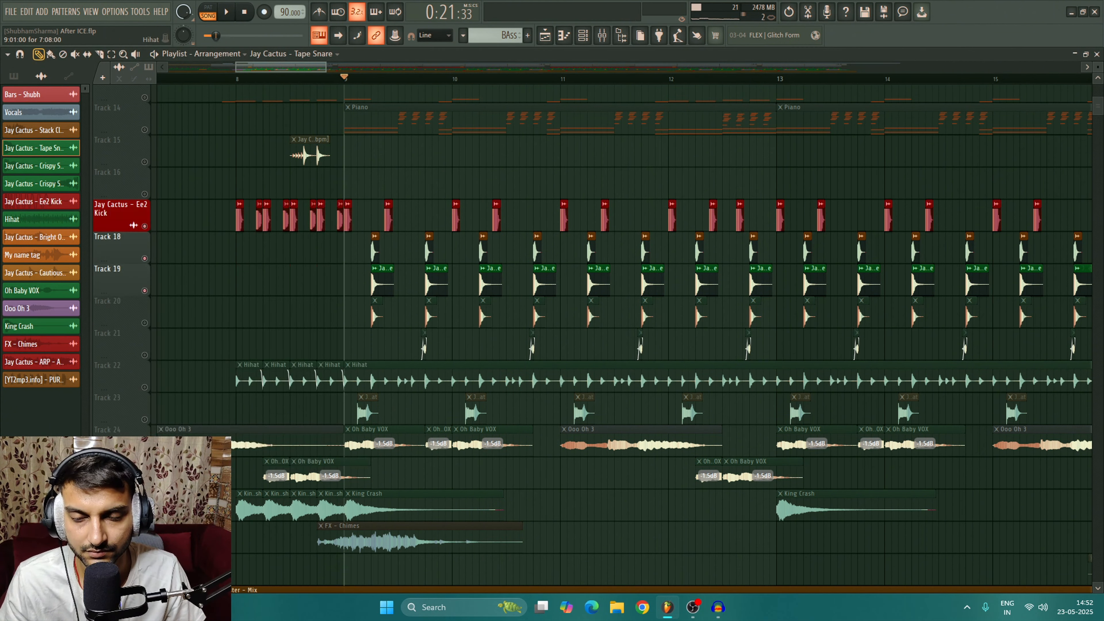
pyautogui.press('space')
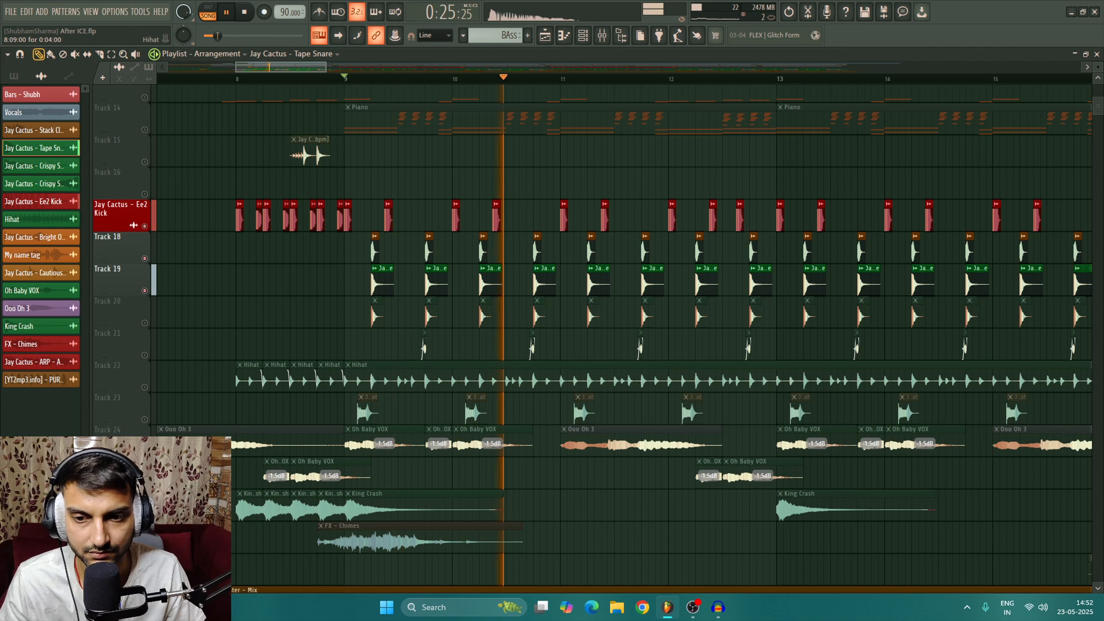
pyautogui.press('space')
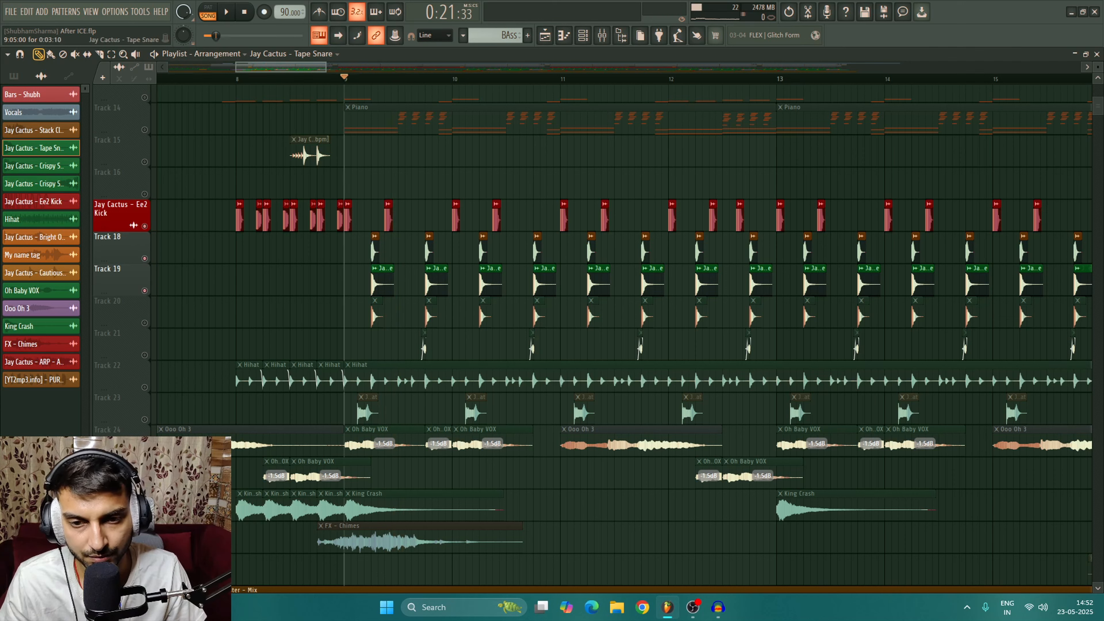
# Audition the Tape Snare and Stack Clap samples in turn from their sample windows to compare them, closing each window
pyautogui.doubleClick(382, 283)
pyautogui.click(365, 422)
pyautogui.click(427, 212)
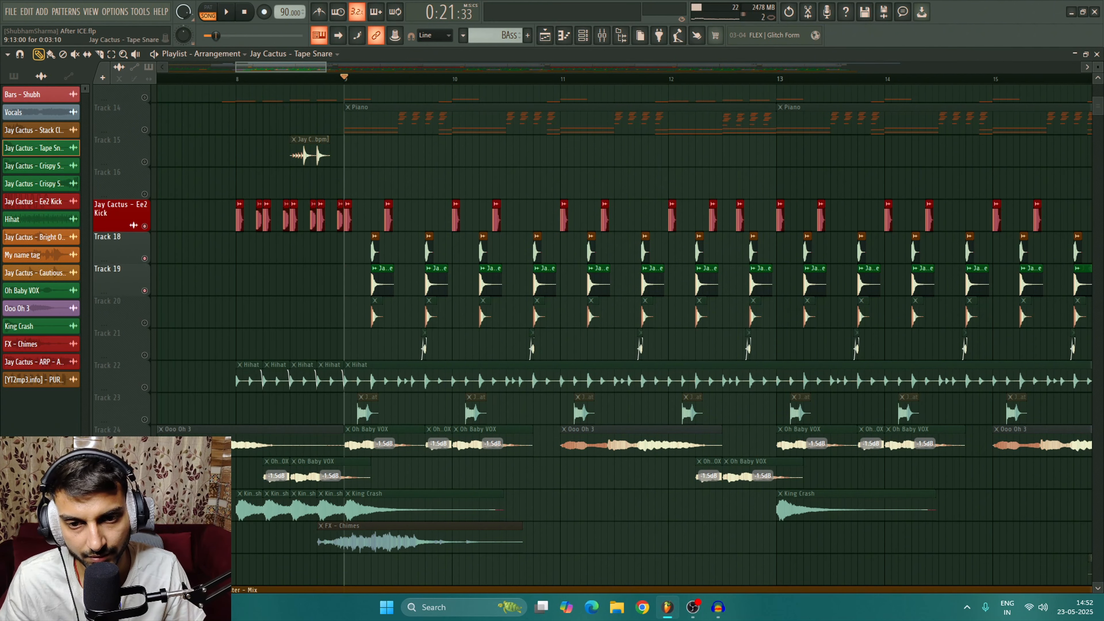
pyautogui.doubleClick(429, 250)
pyautogui.click(347, 415)
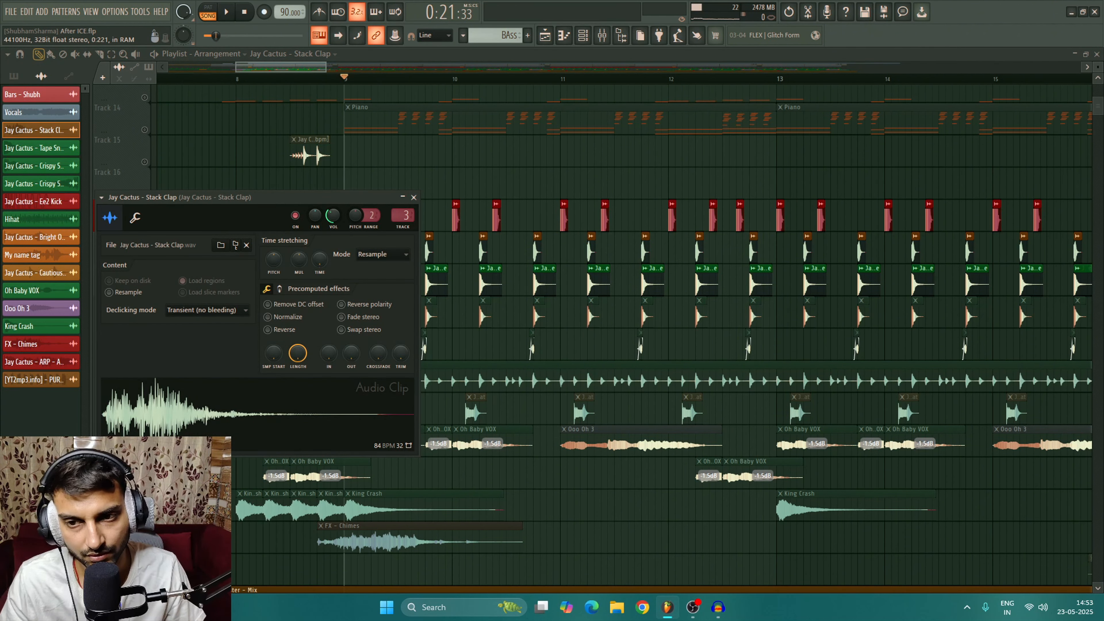
pyautogui.click(414, 197)
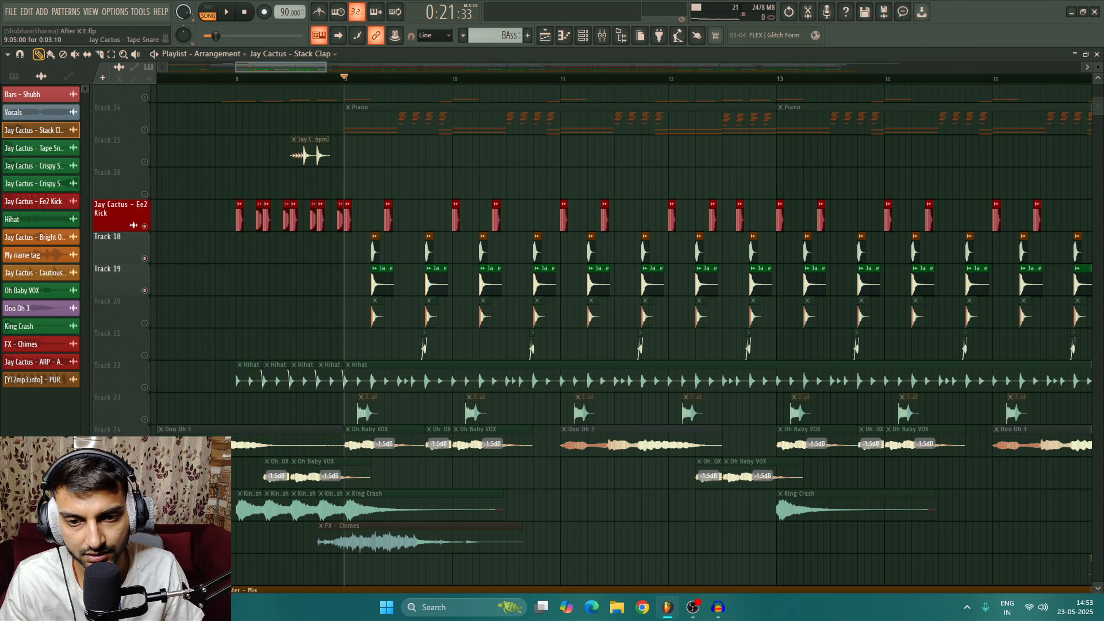
pyautogui.doubleClick(381, 283)
pyautogui.click(348, 429)
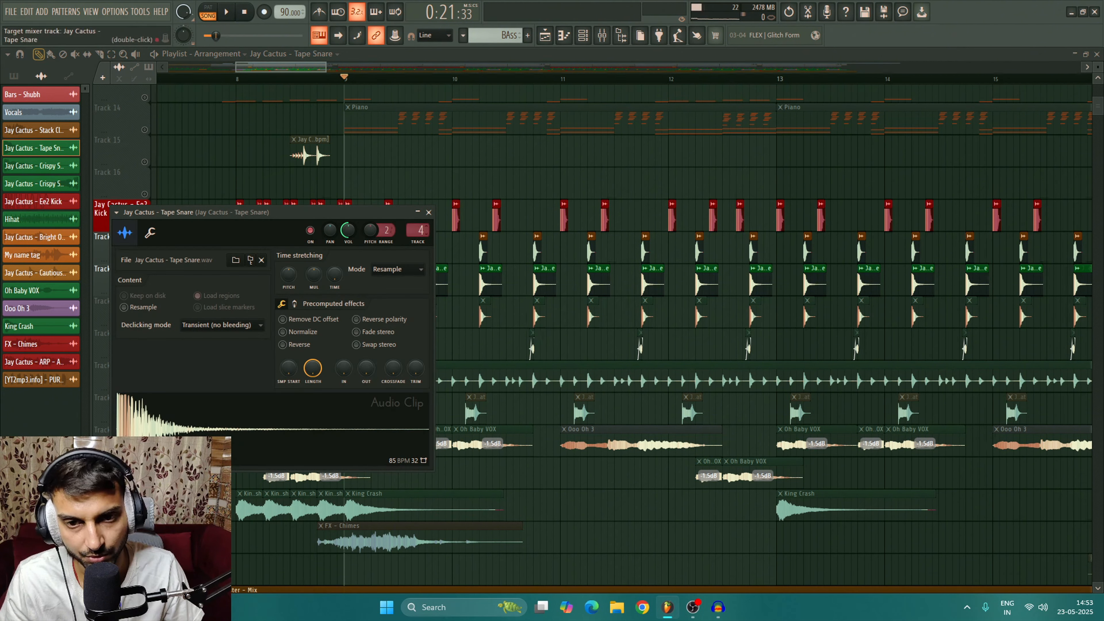
pyautogui.click(417, 212)
pyautogui.click(417, 212)
pyautogui.click(429, 212)
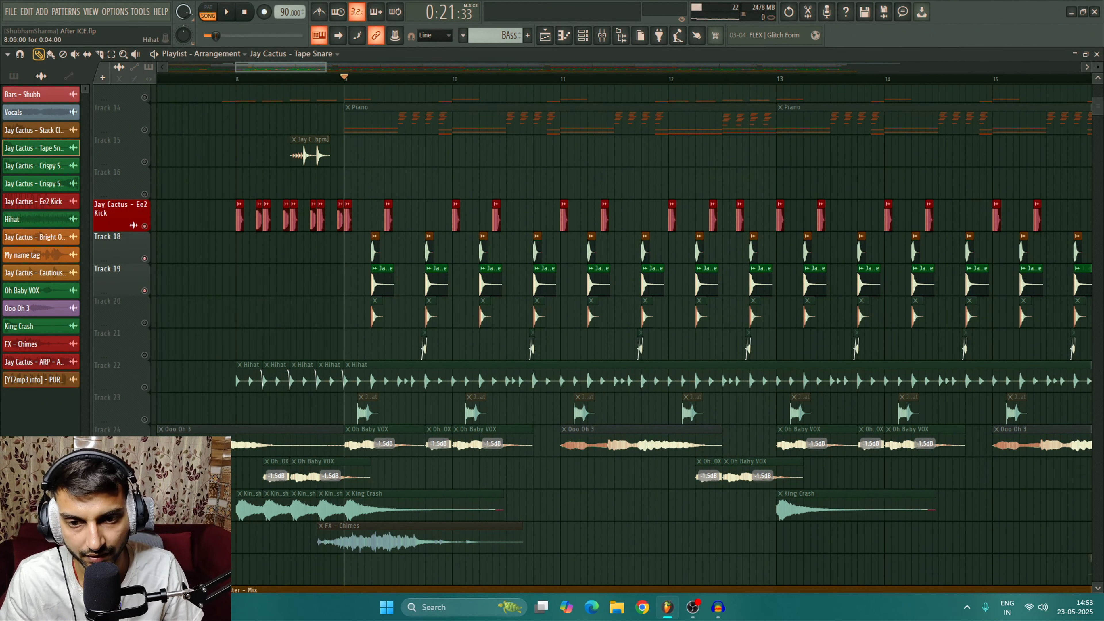
# Unmute Track 20 and audition its Crispy Snare sample on its own
pyautogui.click(145, 323)
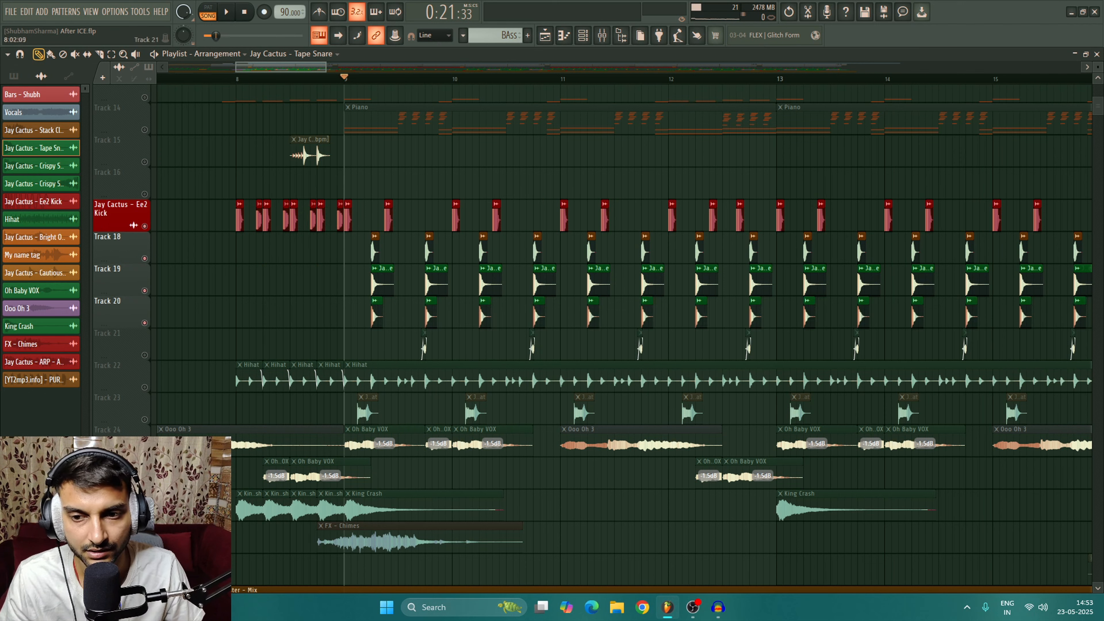
pyautogui.doubleClick(378, 315)
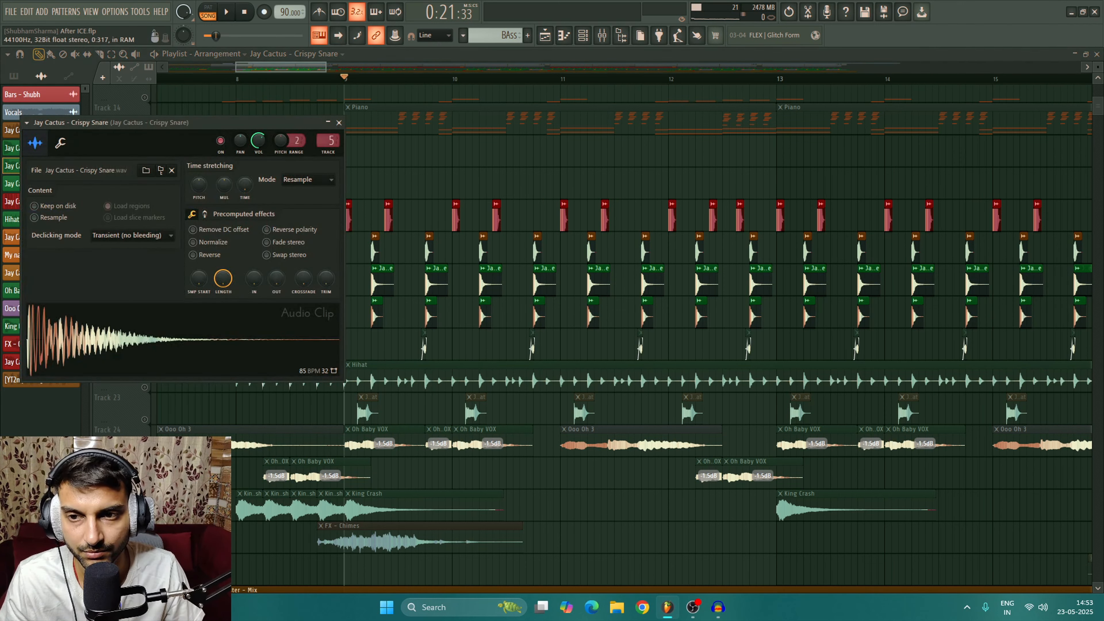
pyautogui.click(191, 340)
pyautogui.press('Escape')
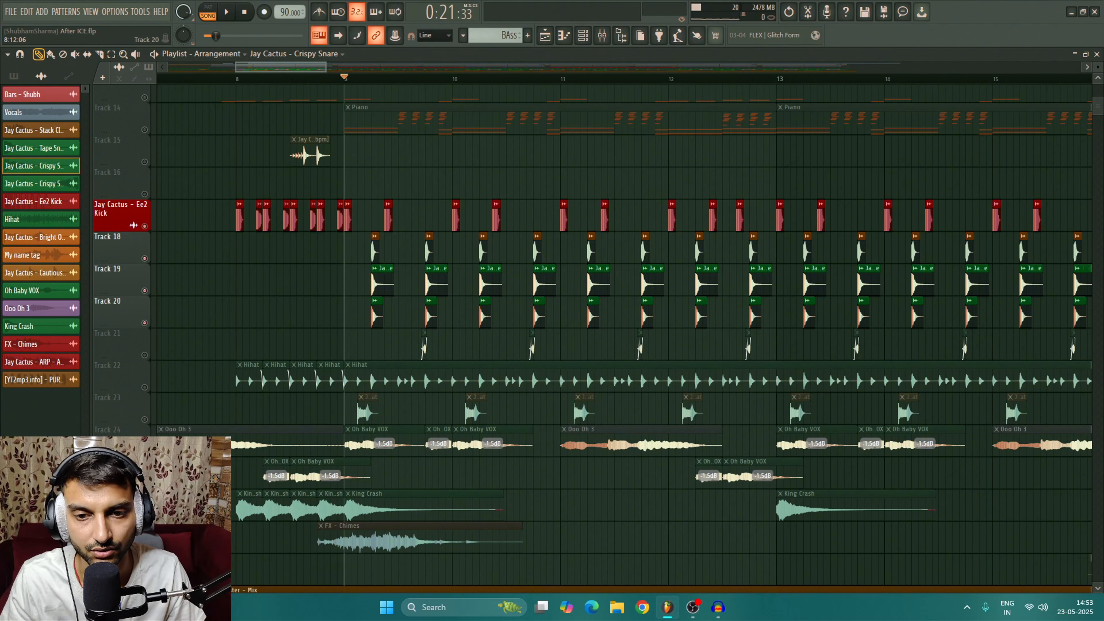
# Compare the layered drums from bar 9 with the Crispy Snare on Track 20 muted and unmuted
pyautogui.press('space')
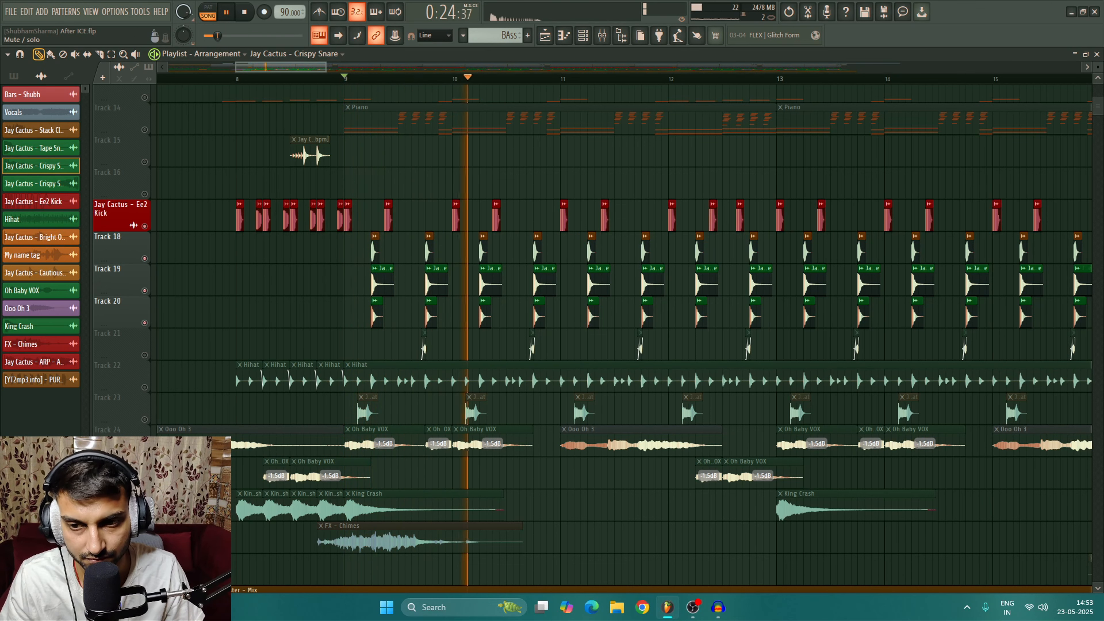
pyautogui.click(144, 323)
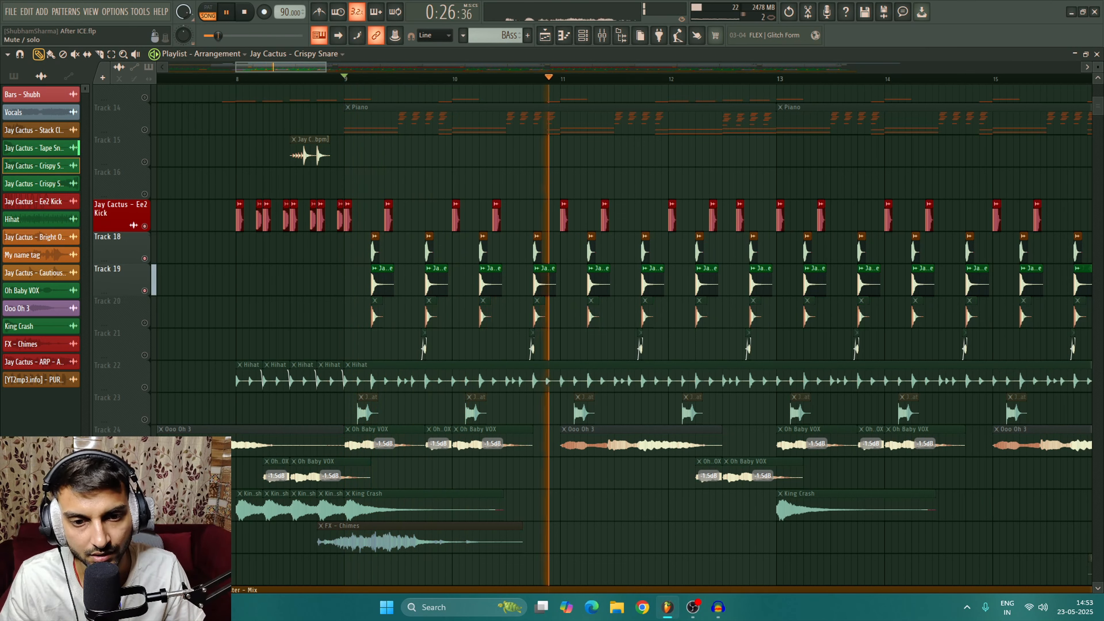
pyautogui.press('space')
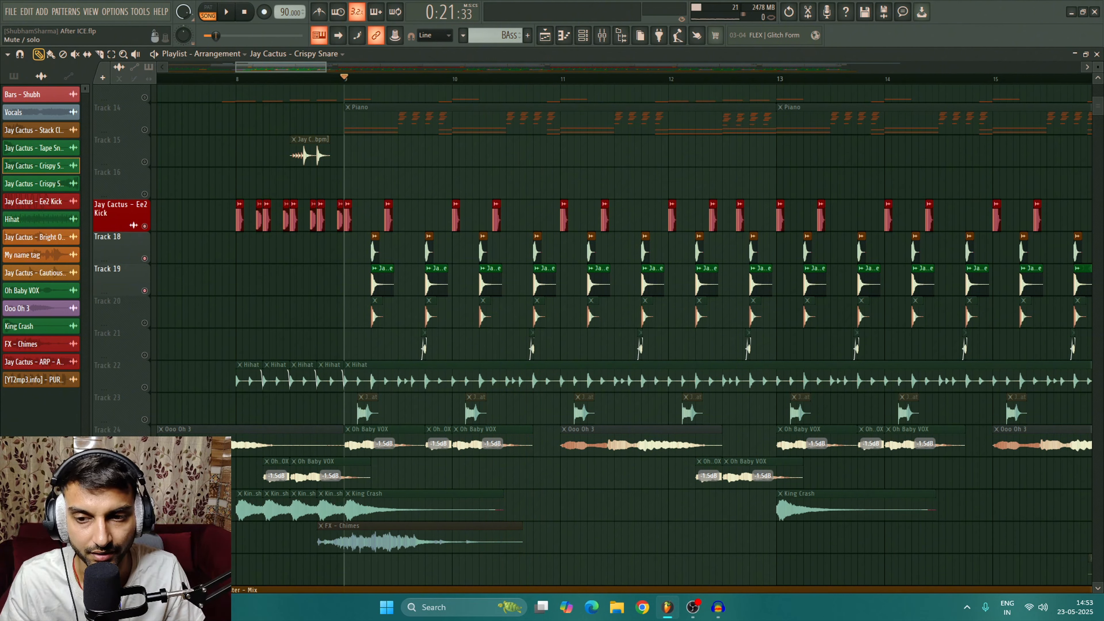
pyautogui.click(144, 323)
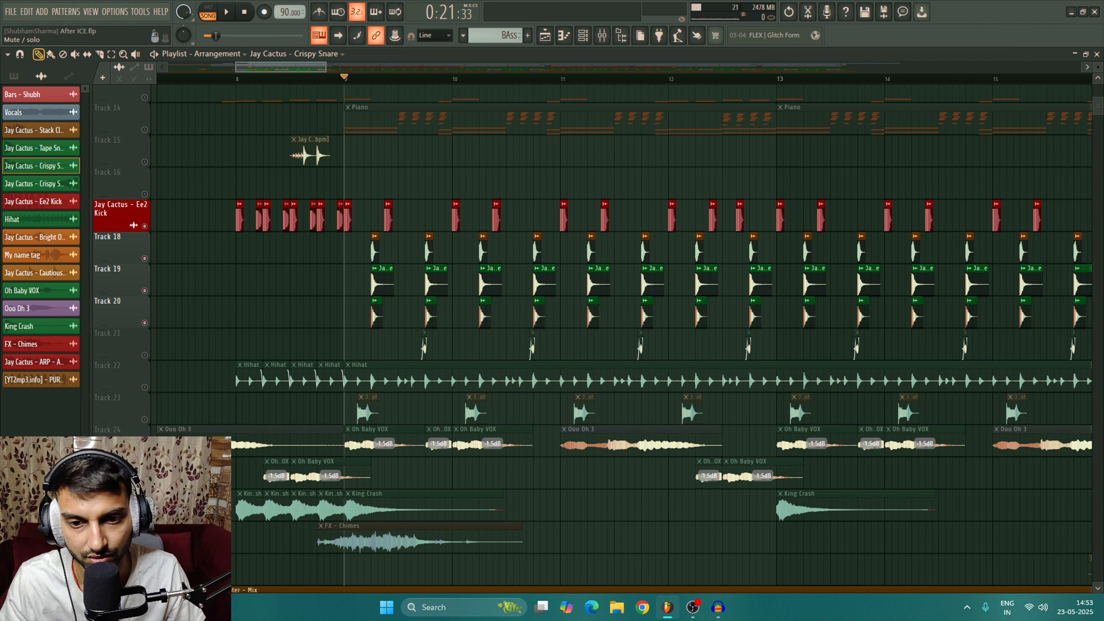
pyautogui.press('space')
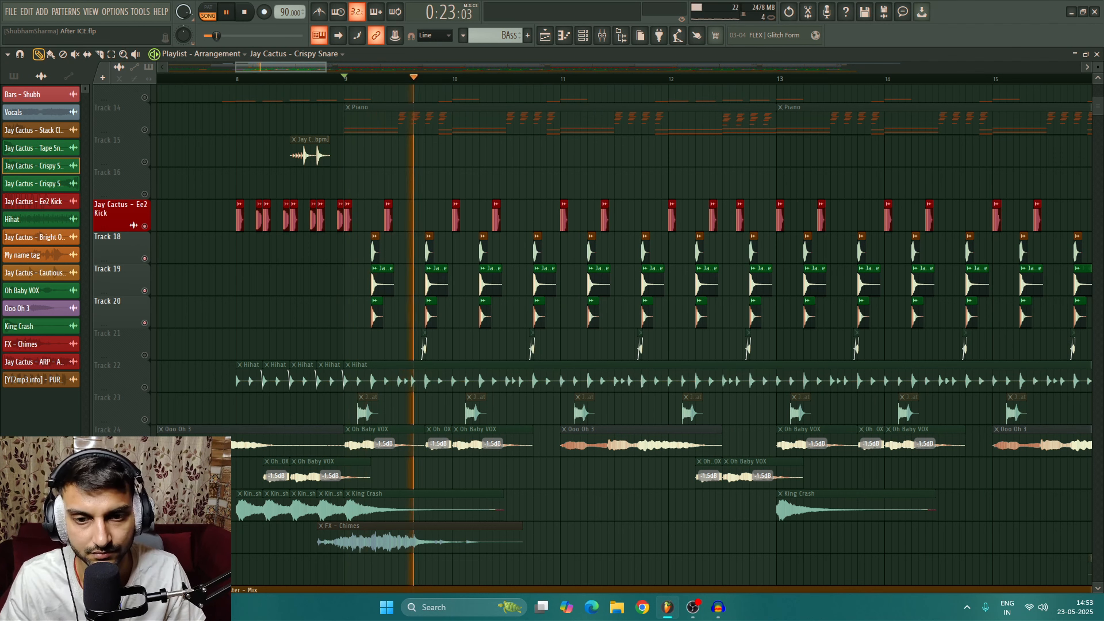
pyautogui.click(144, 323)
pyautogui.click(144, 323)
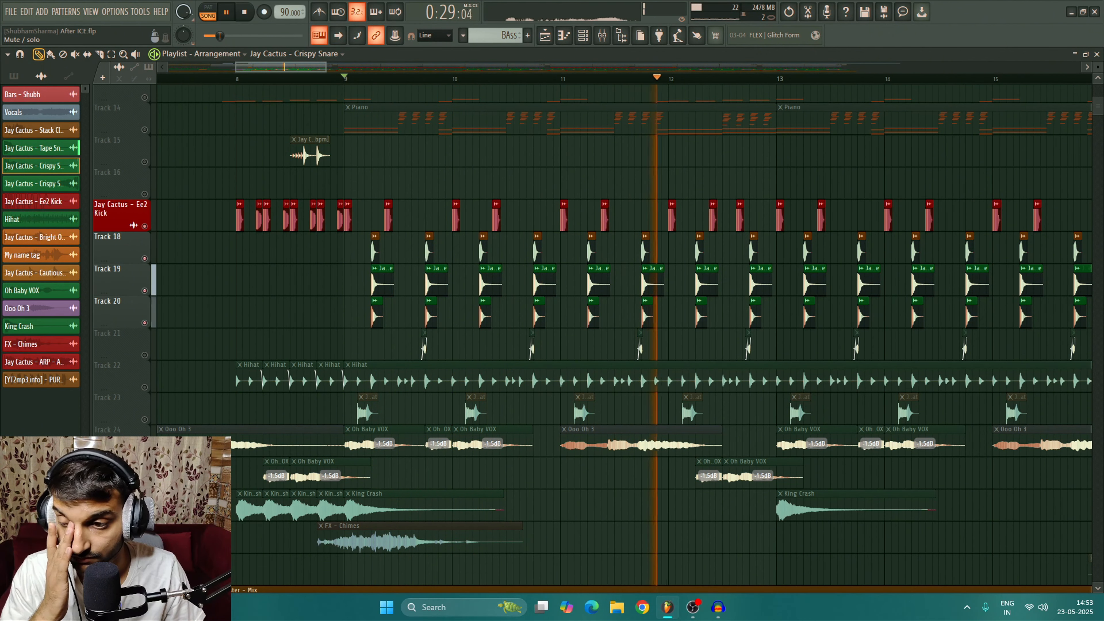
pyautogui.press('space')
# Unmute Track 21 and play its short snare clip with the layered drums from just before the second clap in bar 9
pyautogui.scroll(-2, 311, 281)
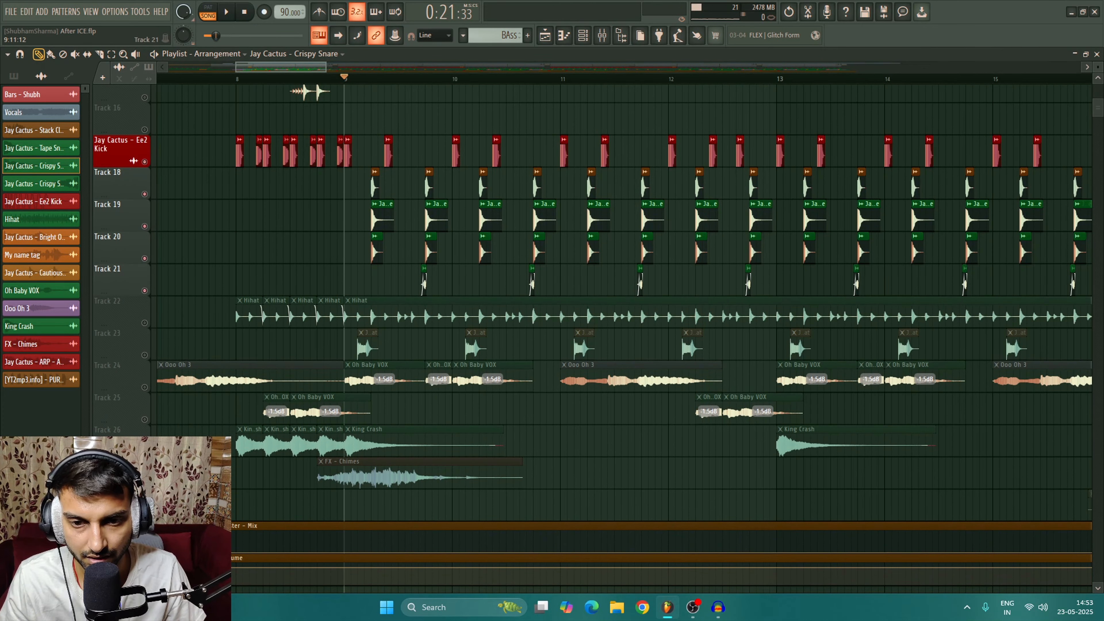
pyautogui.scroll(3, 421, 281)
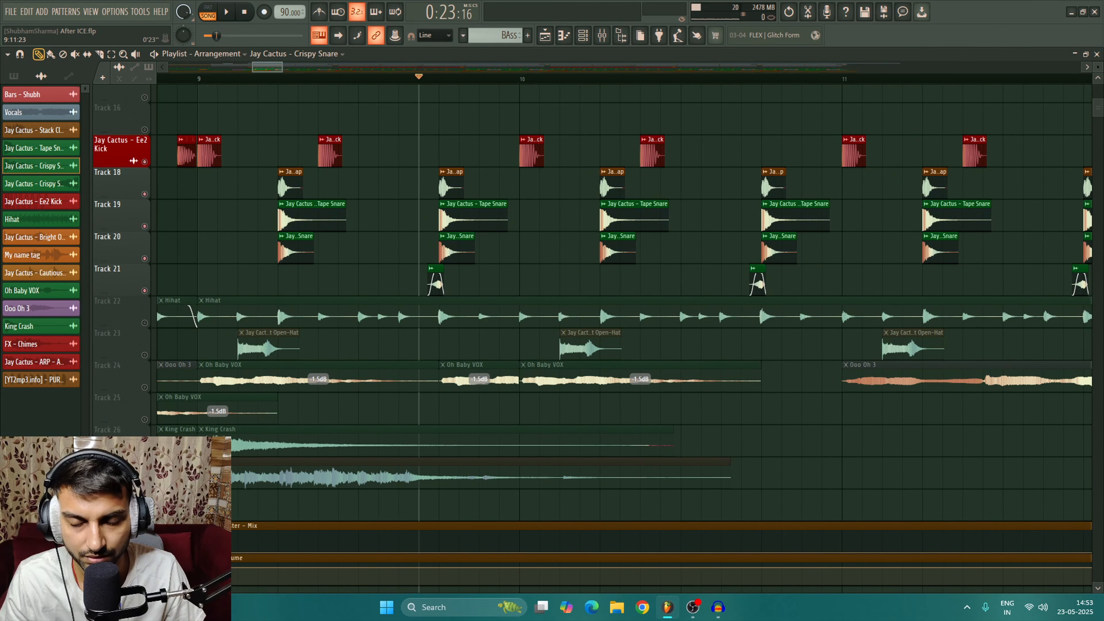
pyautogui.scroll(2, 421, 280)
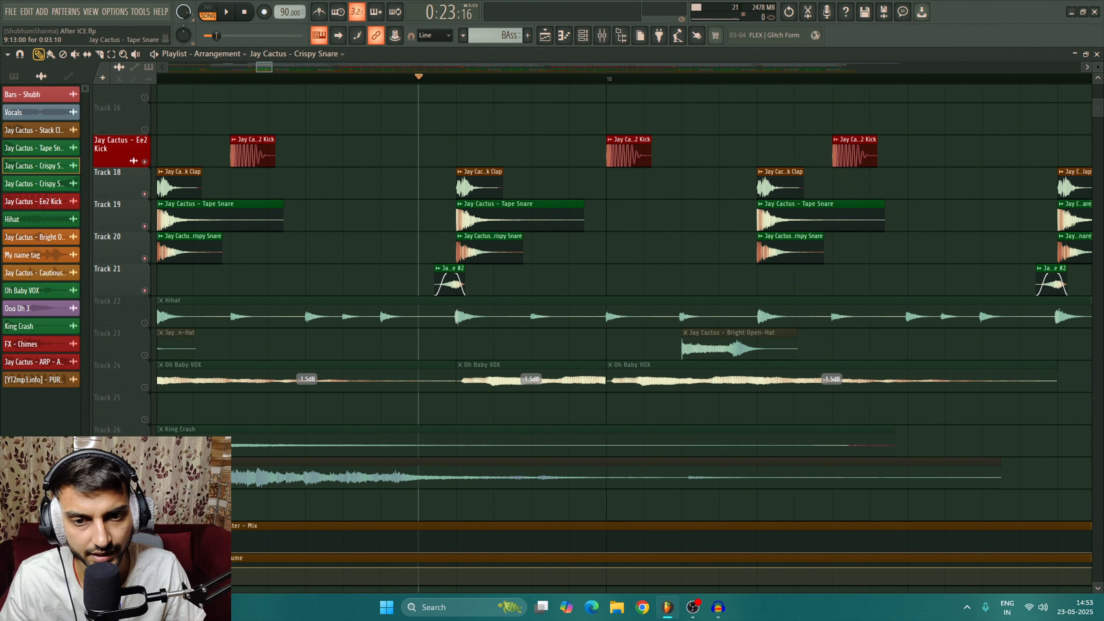
pyautogui.press('space')
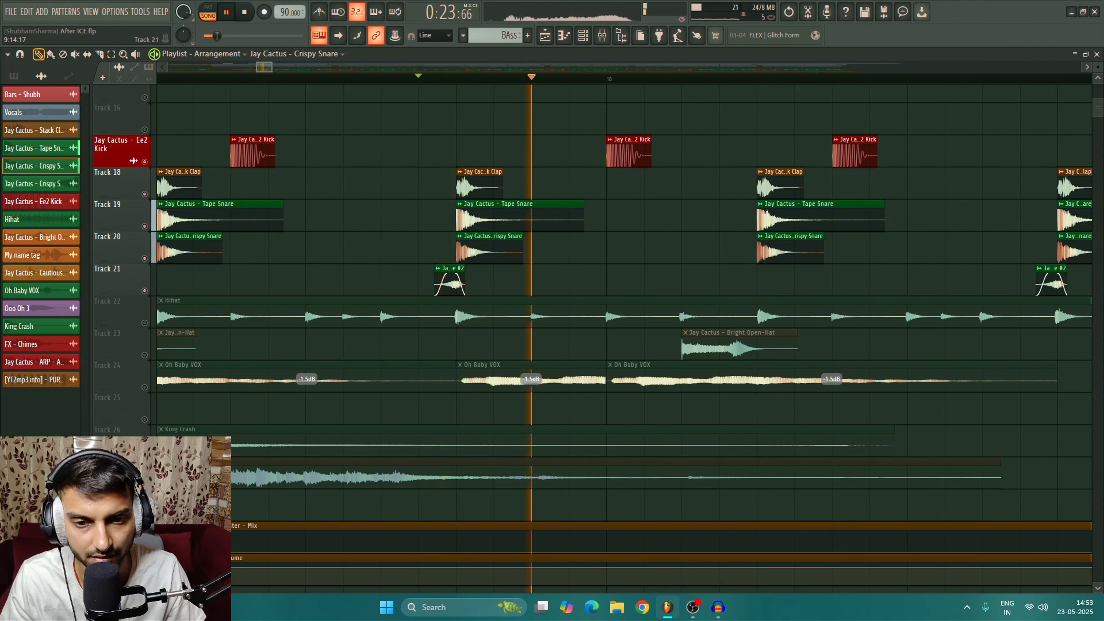
pyautogui.scroll(-2, 493, 280)
pyautogui.scroll(-2, 489, 280)
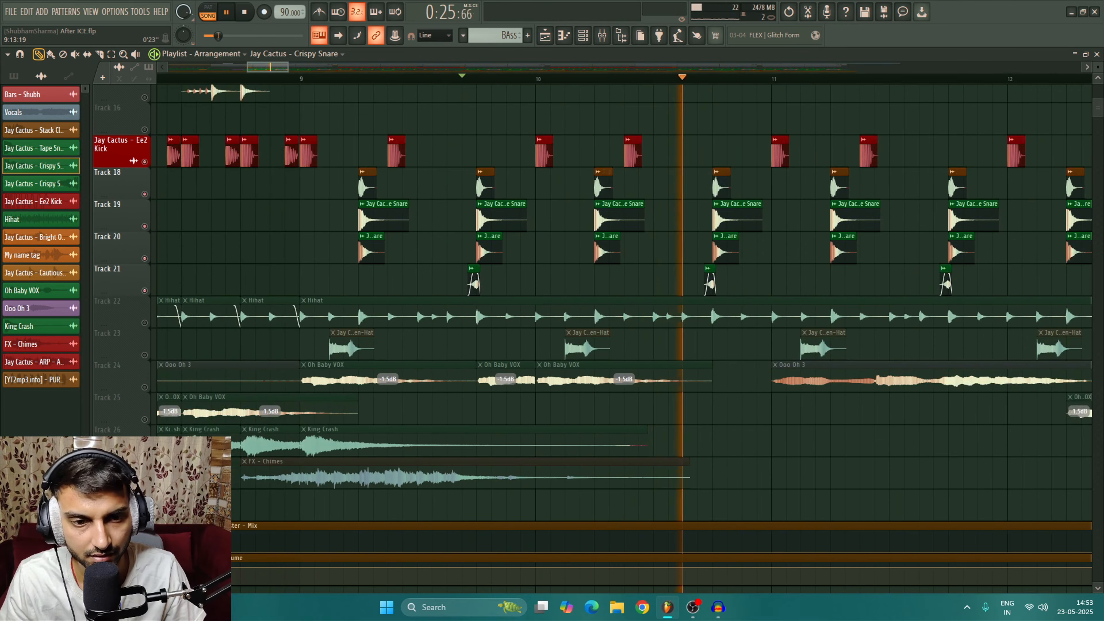
pyautogui.press('space')
# Check the Crispy Snare #2 sample settings on Track 21 while replaying the layered drums, closing the sample window
pyautogui.doubleClick(474, 282)
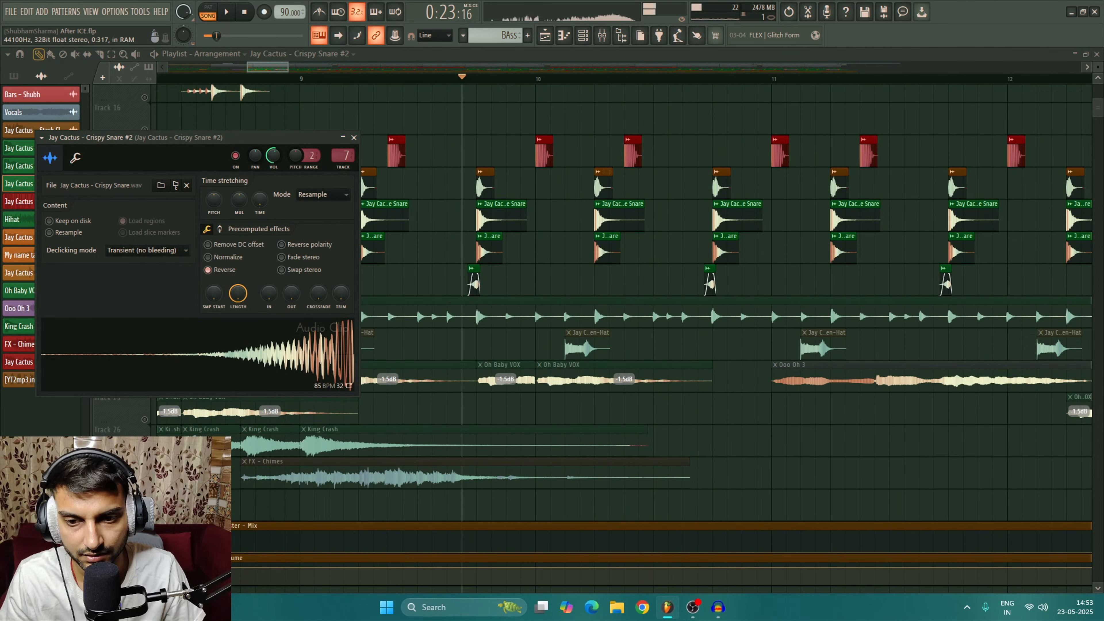
pyautogui.press('space')
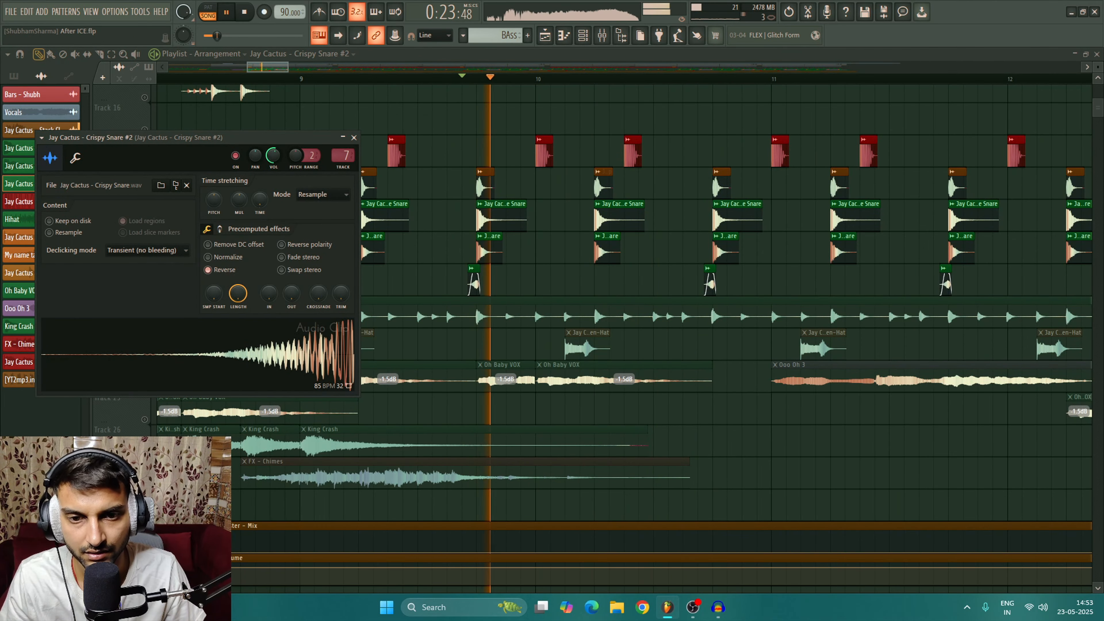
pyautogui.press('Escape')
pyautogui.scroll(-2, 461, 280)
pyautogui.scroll(-1, 461, 280)
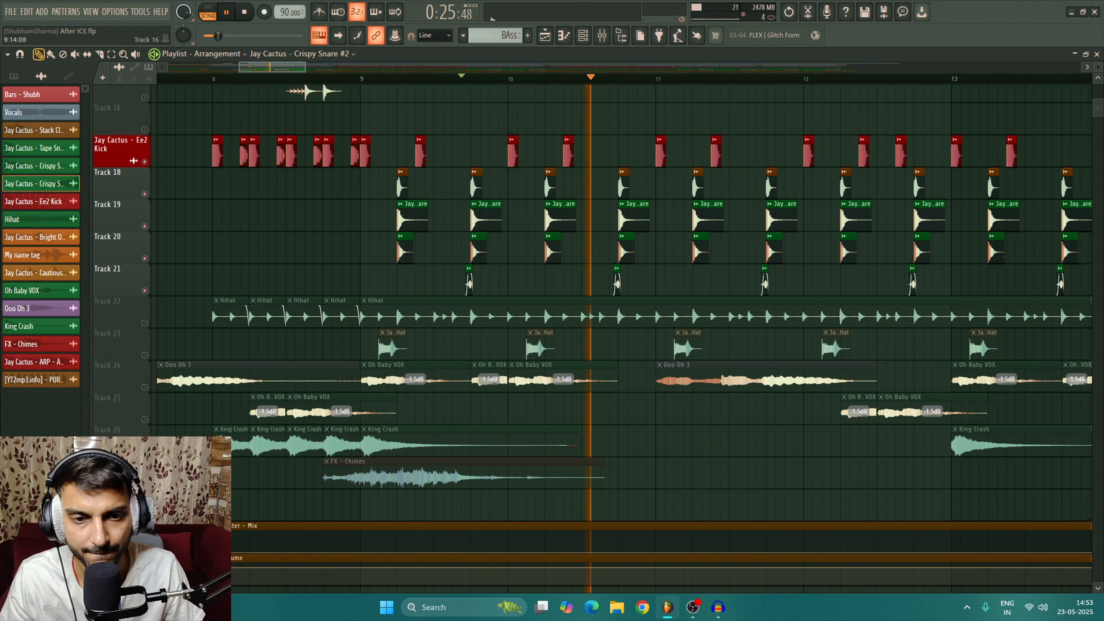
pyautogui.scroll(-2, 234, 257)
pyautogui.press('space')
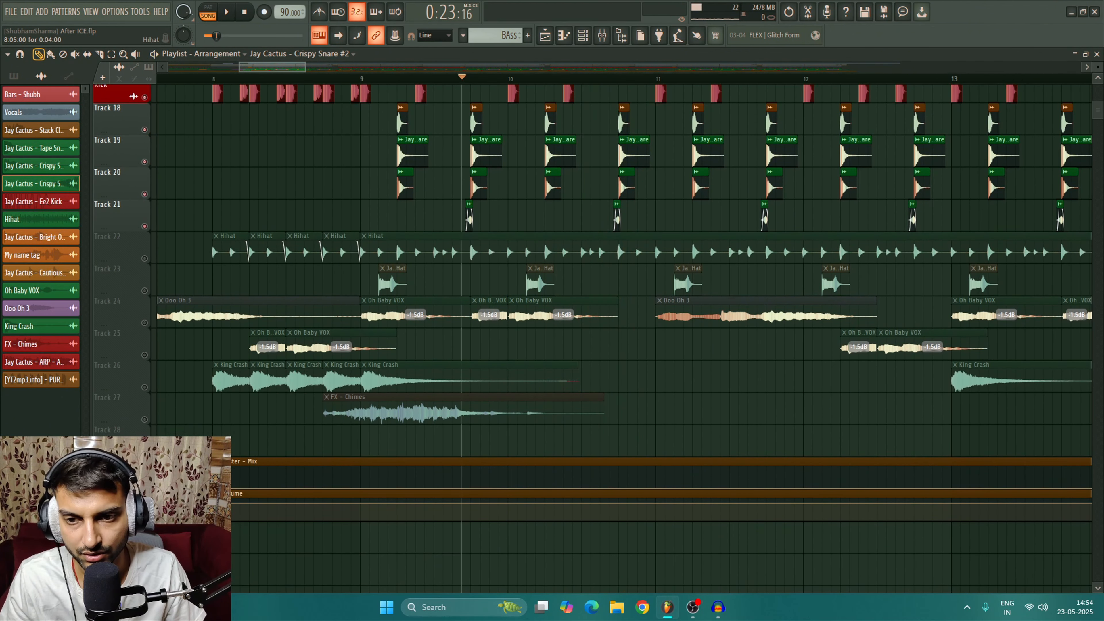
# Check the Hihat loop's sample settings, unmute Track 22, and play it with the layered drums from bar 8
pyautogui.doubleClick(264, 247)
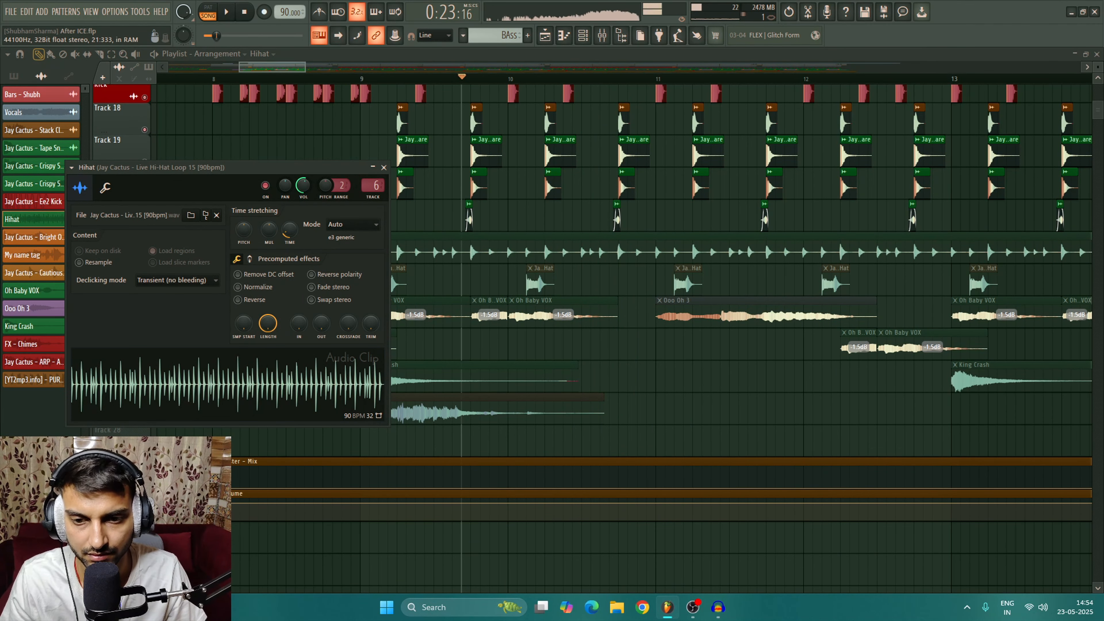
pyautogui.press('Escape')
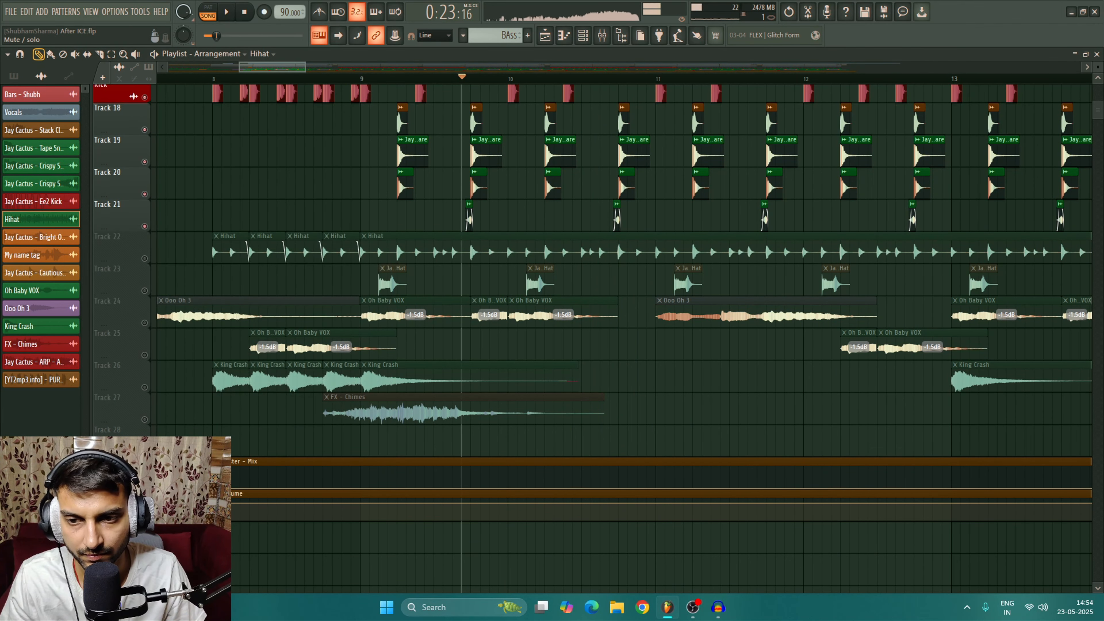
pyautogui.click(144, 258)
pyautogui.scroll(2, 209, 261)
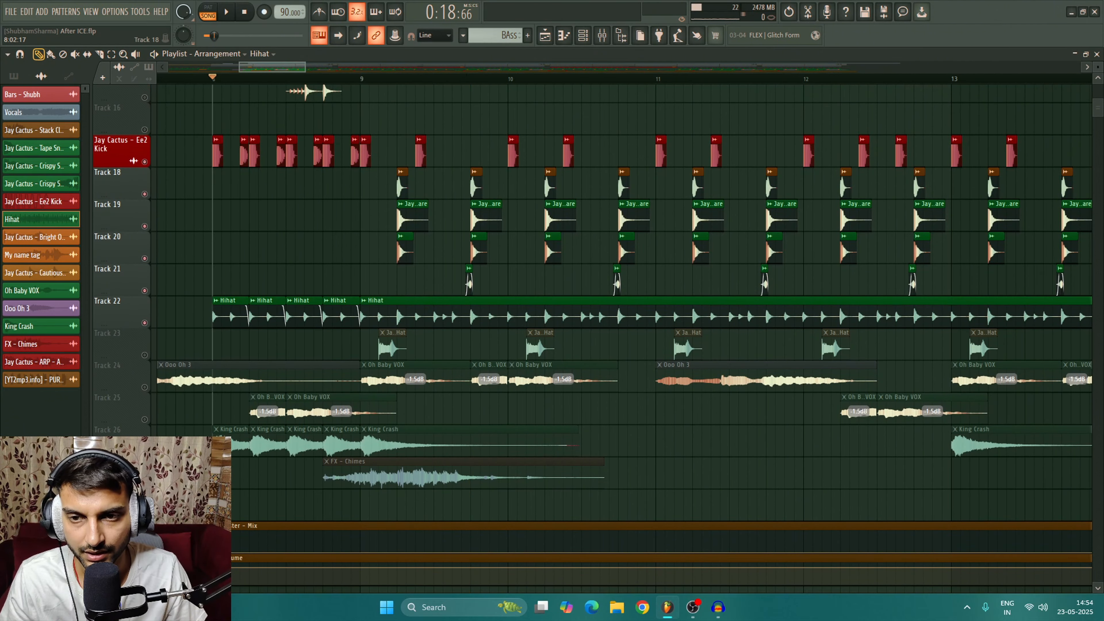
pyautogui.press('space')
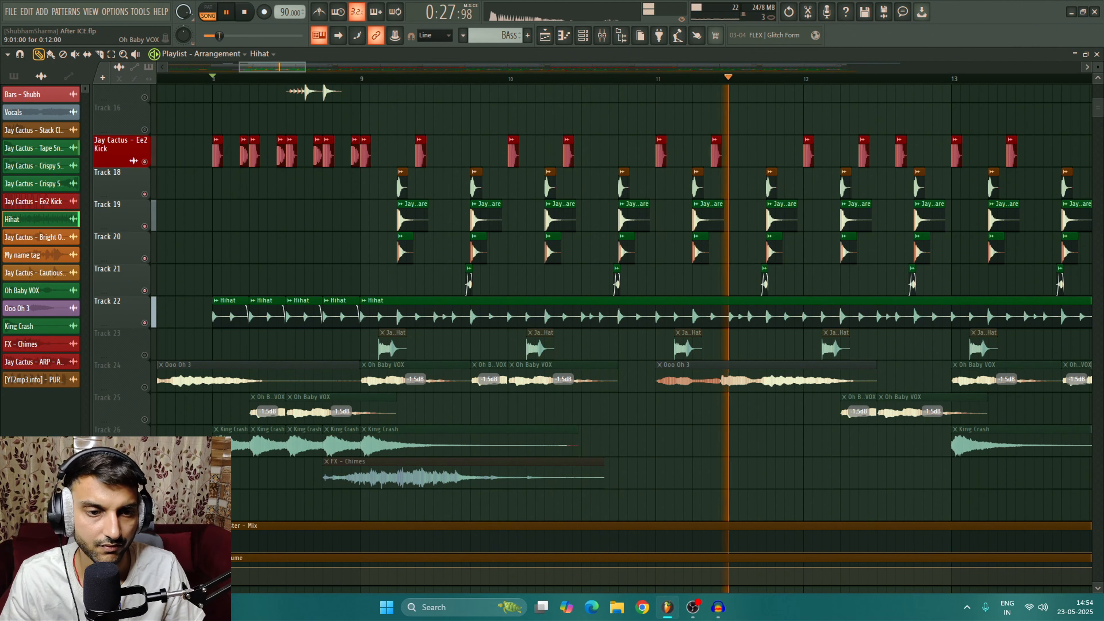
pyautogui.press('space')
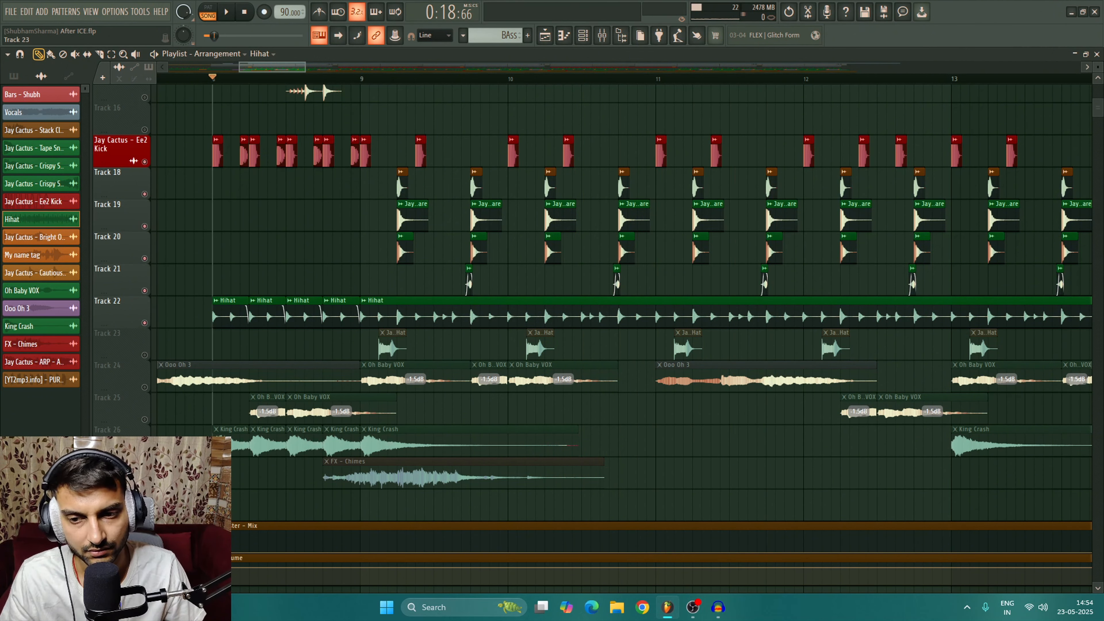
# Unmute Track 23 and open the sample settings of its first Bright Open-Hat clip
pyautogui.click(145, 356)
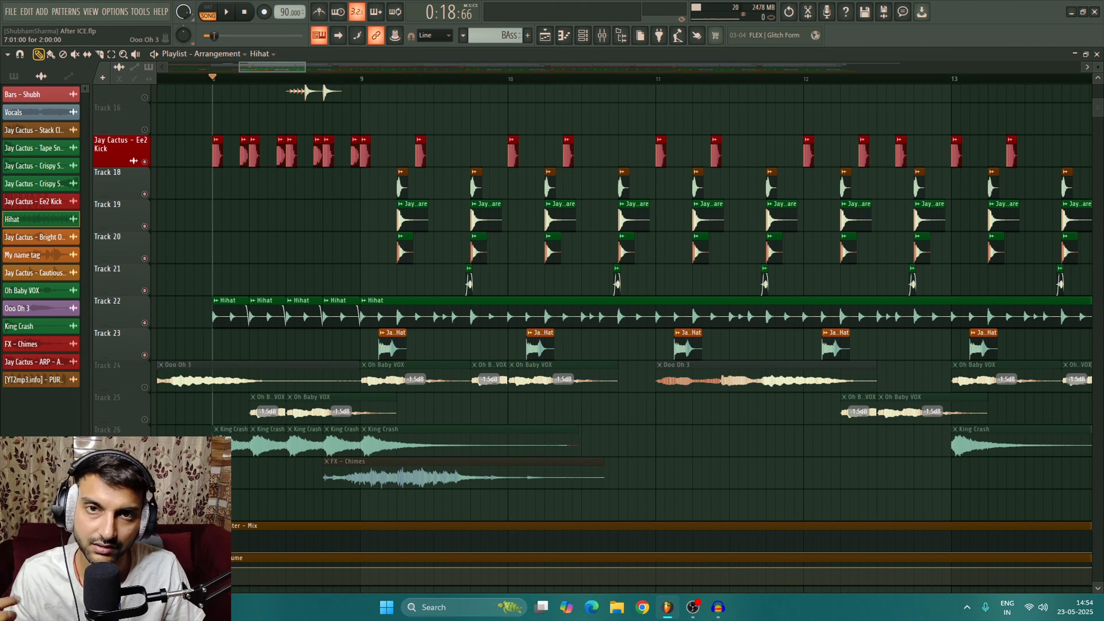
pyautogui.doubleClick(388, 341)
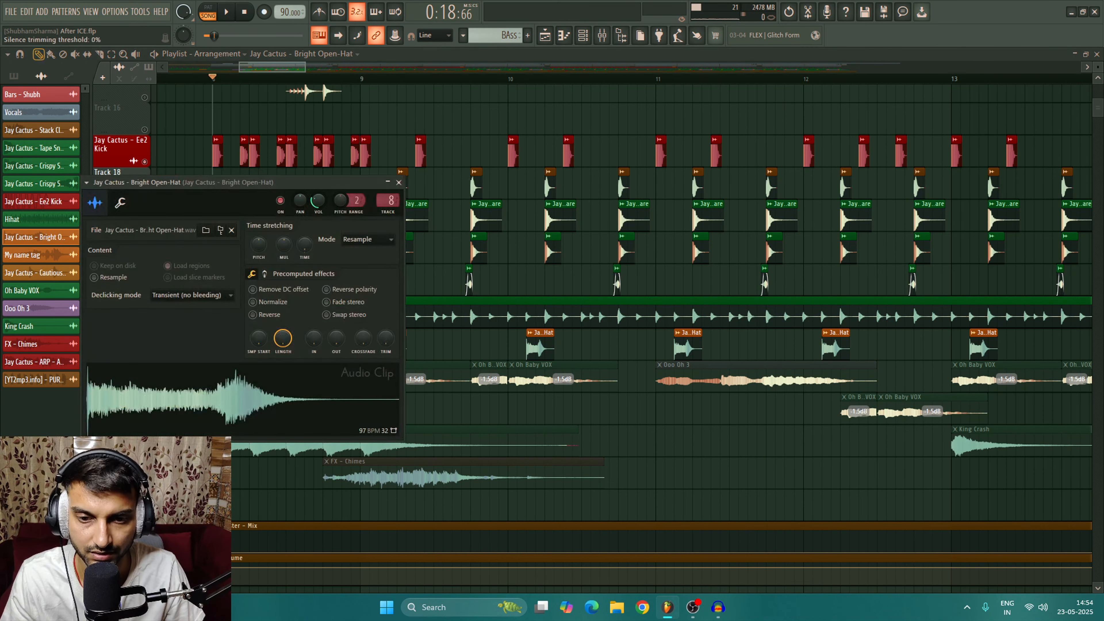
# Close the Bright Open-Hat sample settings and play back the drum arrangement from bar 8
pyautogui.press('Escape')
pyautogui.press('space')
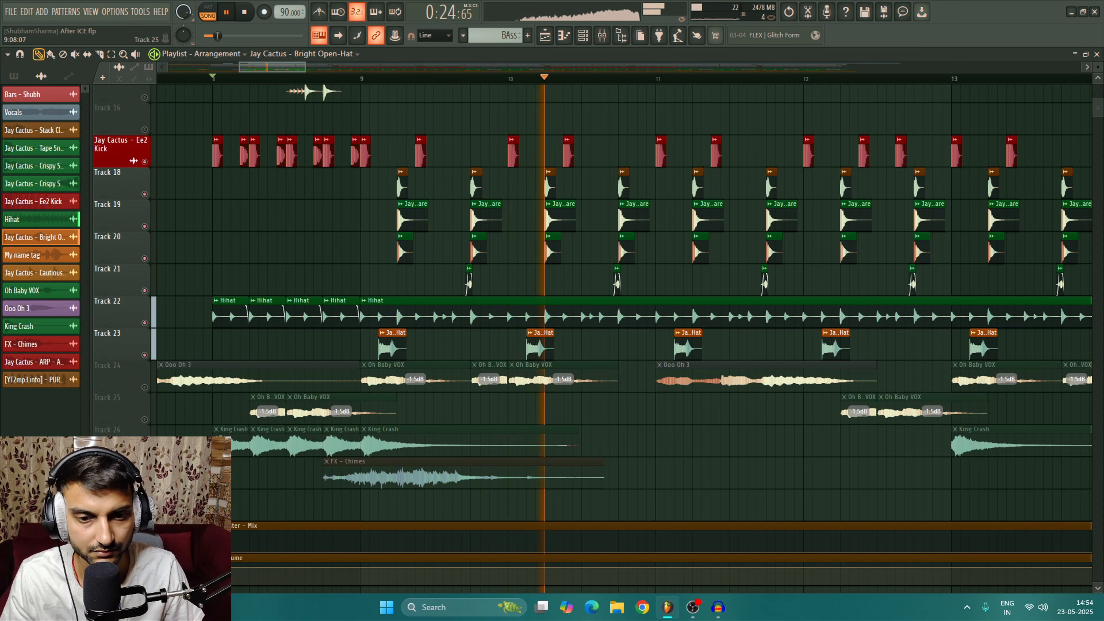
pyautogui.scroll(-5, 413, 305)
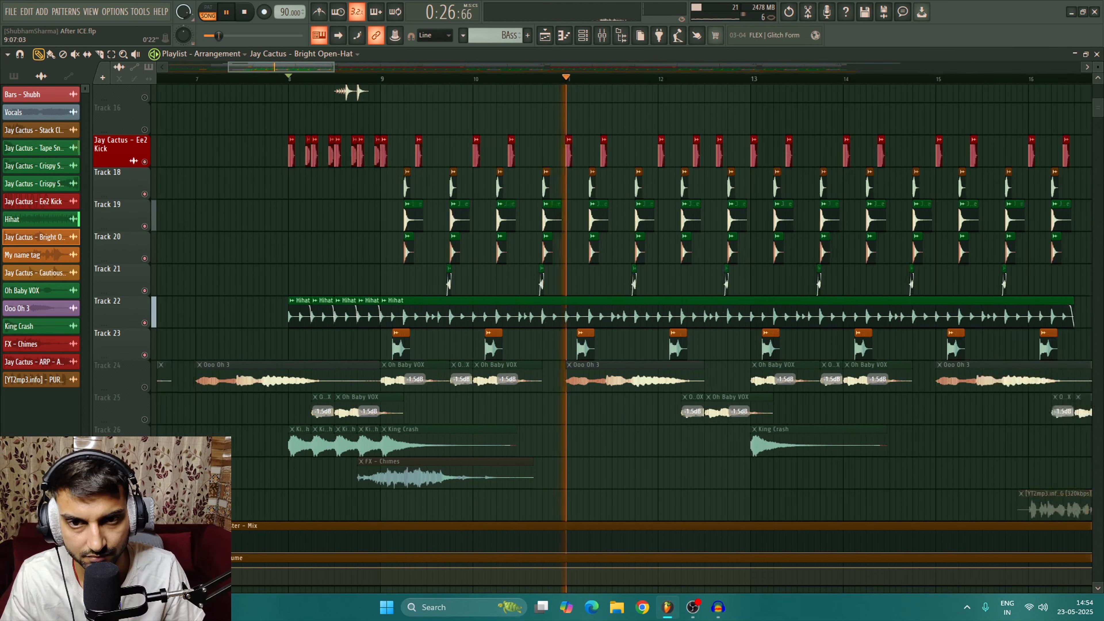
pyautogui.scroll(2, 413, 304)
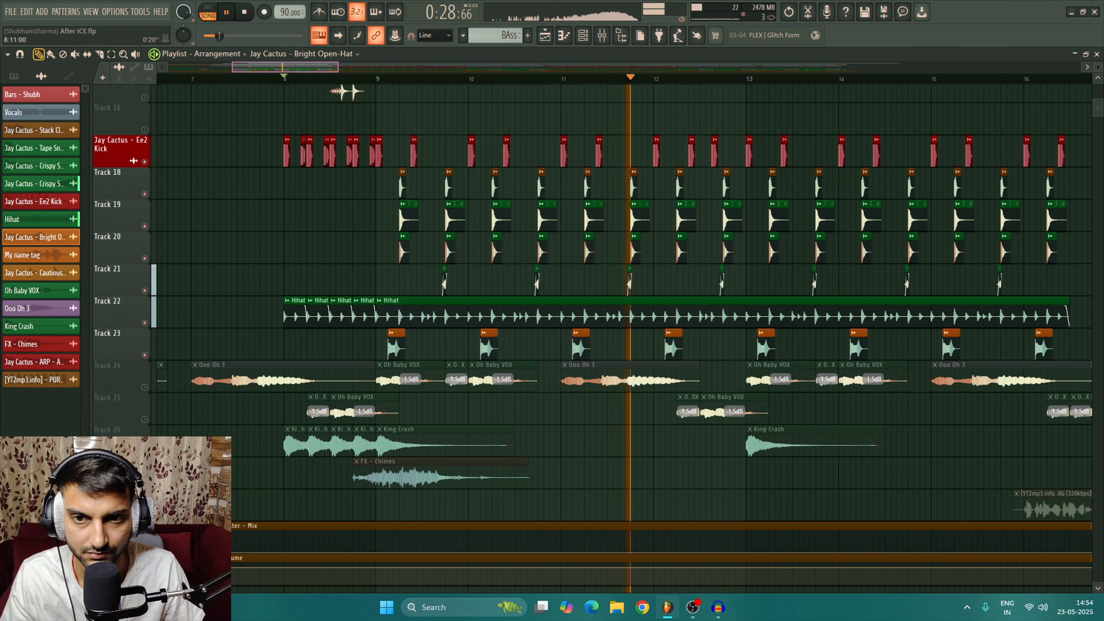
pyautogui.press('space')
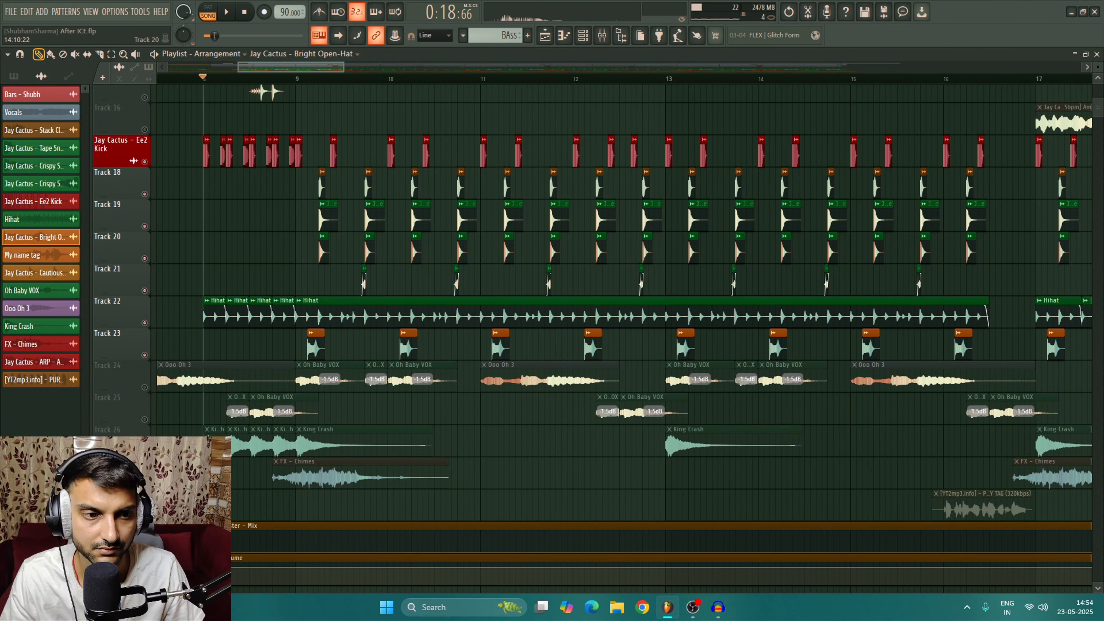
# Bring up the DRUM BUS in the mixer and inspect its UADx Oxide Tape Recorder settings
pyautogui.scroll(-2, 625, 304)
pyautogui.scroll(3, 624, 305)
pyautogui.scroll(3, 625, 305)
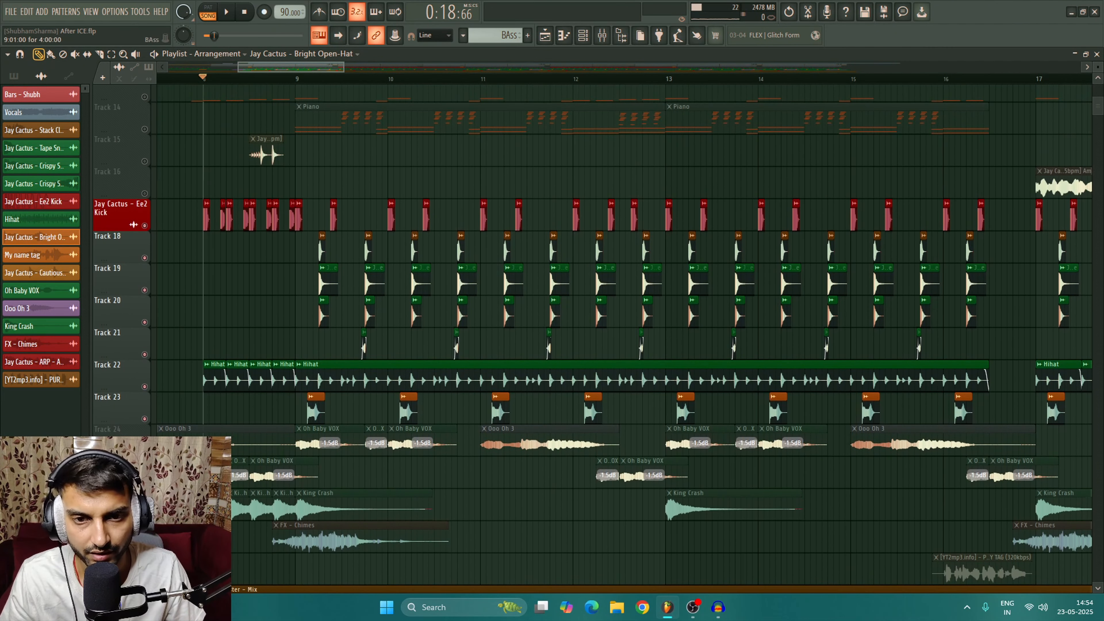
pyautogui.press('F9')
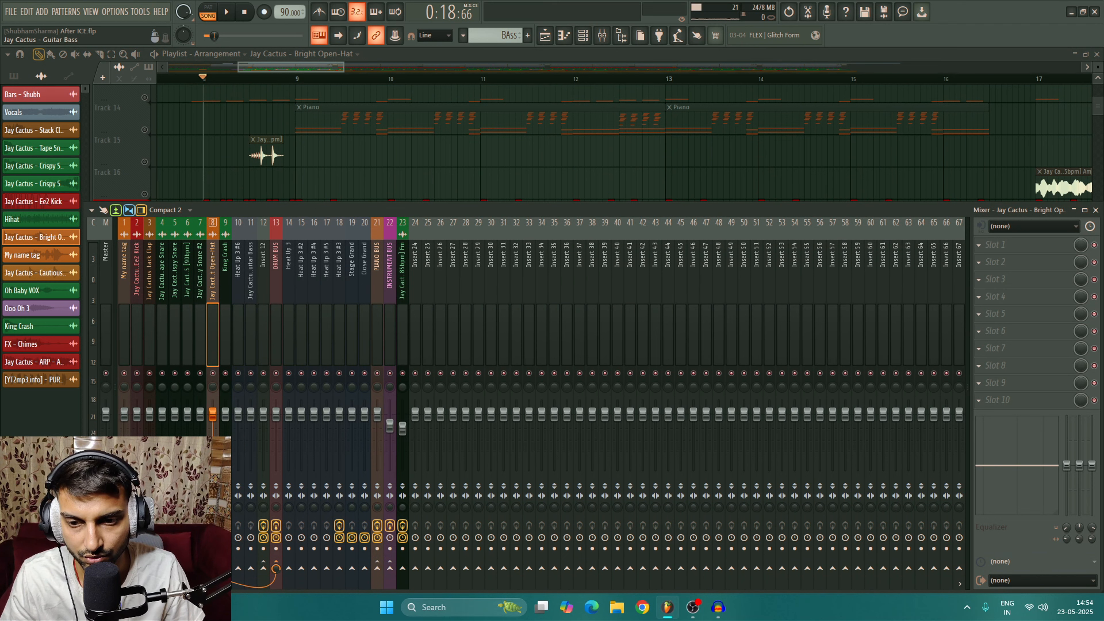
pyautogui.click(276, 279)
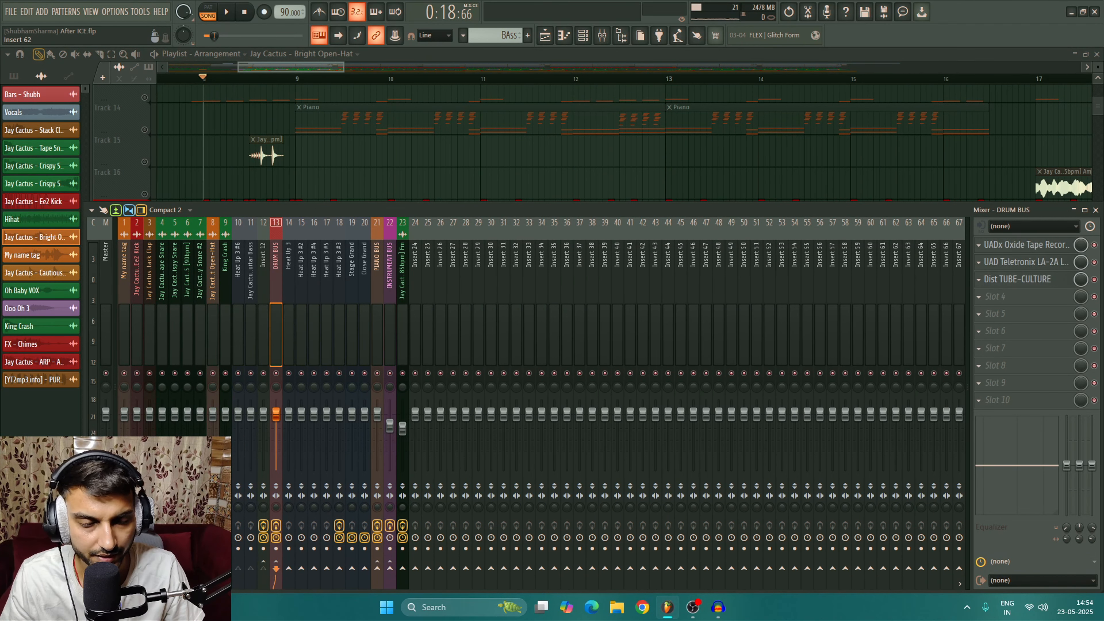
pyautogui.click(1027, 245)
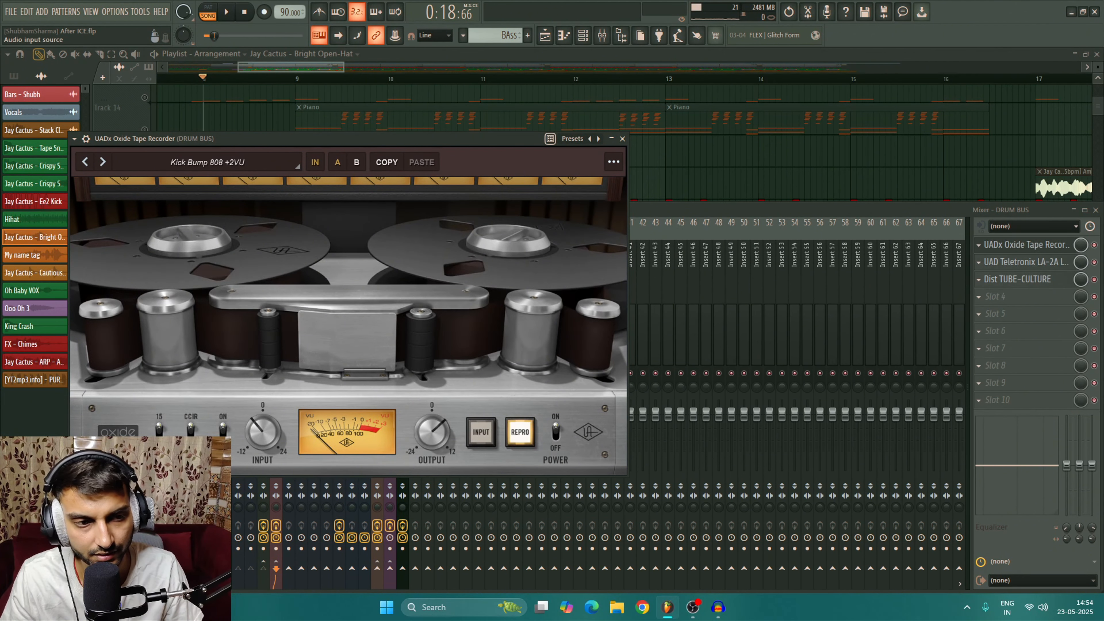
pyautogui.click(1026, 244)
# Inspect the DRUM BUS's UAD Teletronix LA-2A during playback, and review its Dist TUBE-CULTURE settings
pyautogui.click(1026, 262)
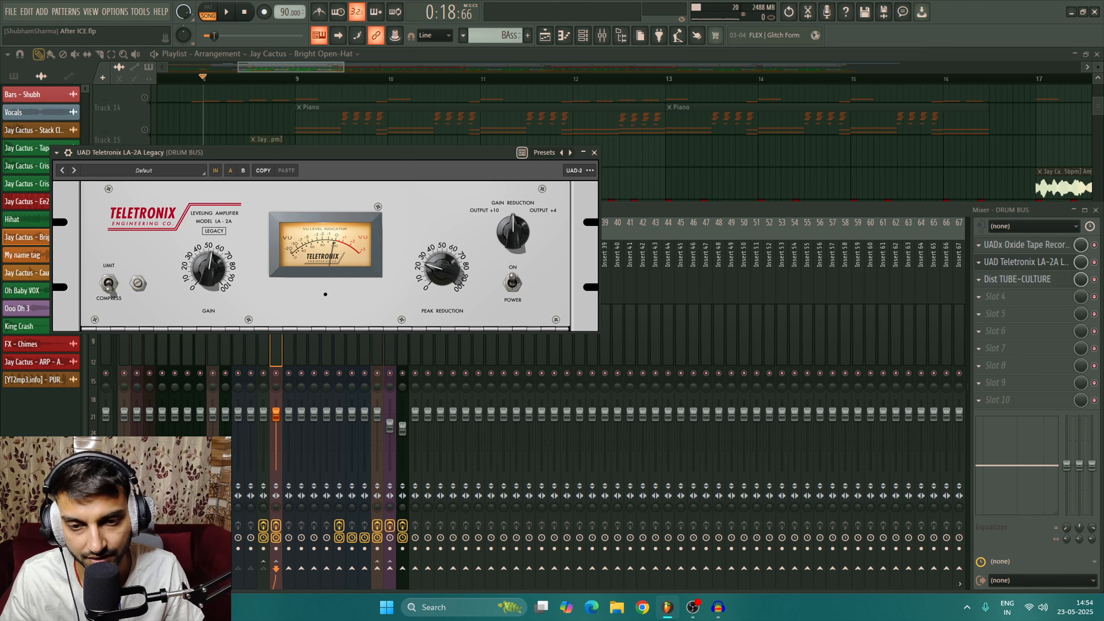
pyautogui.press('space')
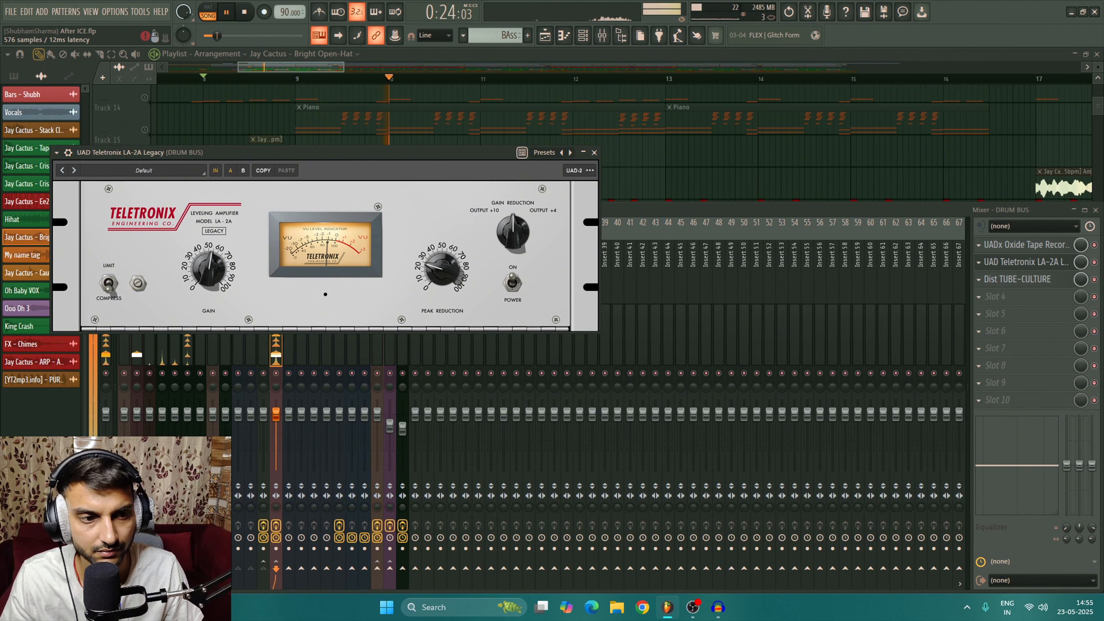
pyautogui.click(1027, 262)
pyautogui.press('space')
pyautogui.click(1017, 279)
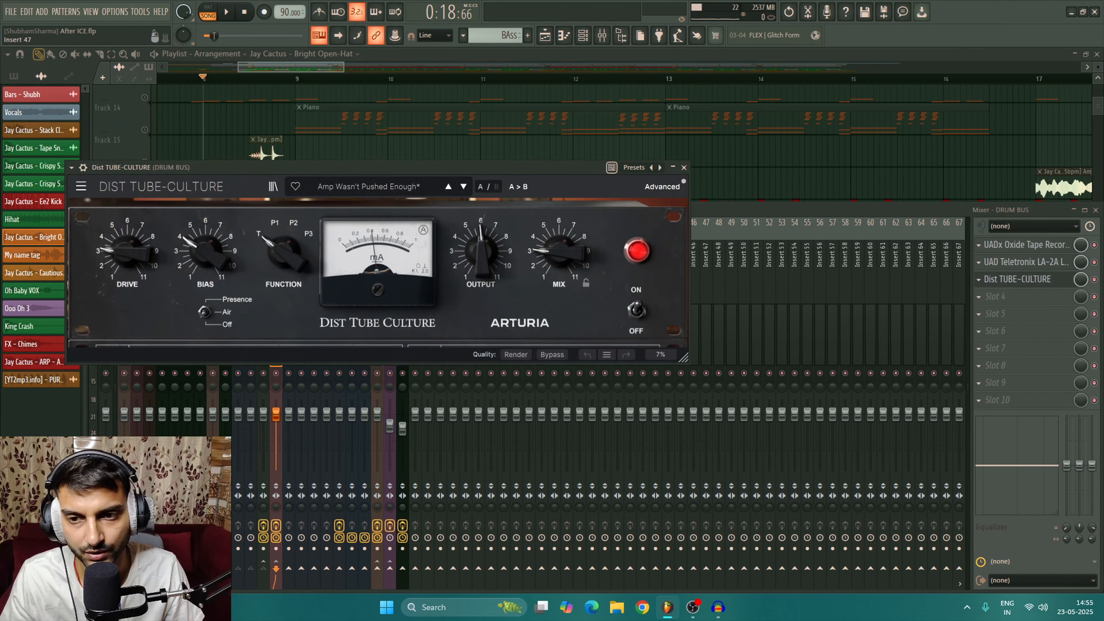
pyautogui.click(1026, 280)
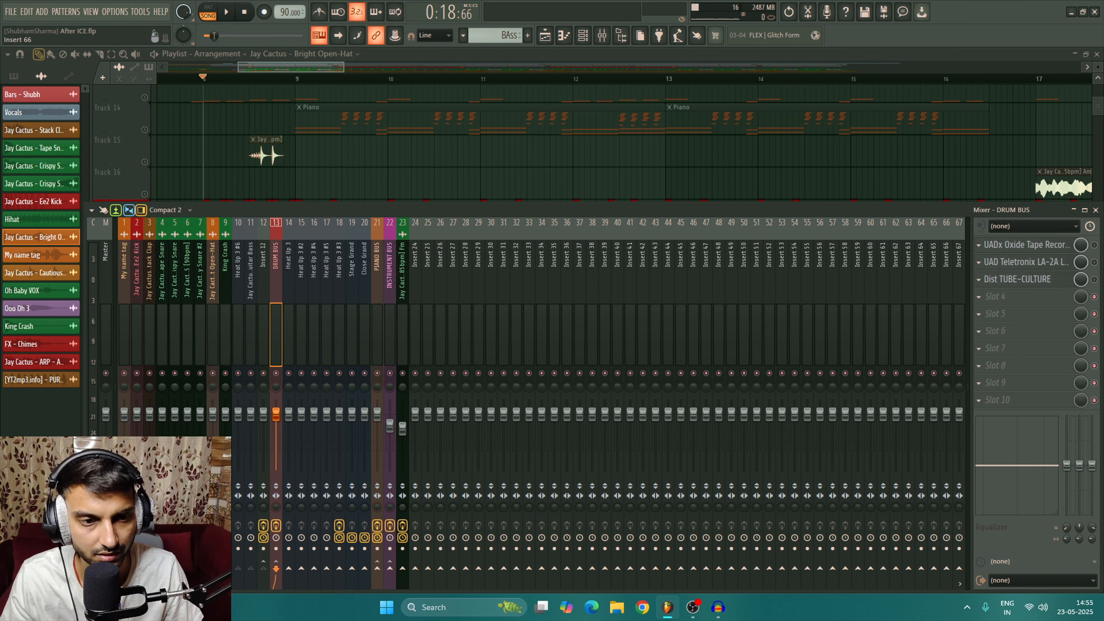
# Play the drums with all three DRUM BUS effects bypassed
pyautogui.press('space')
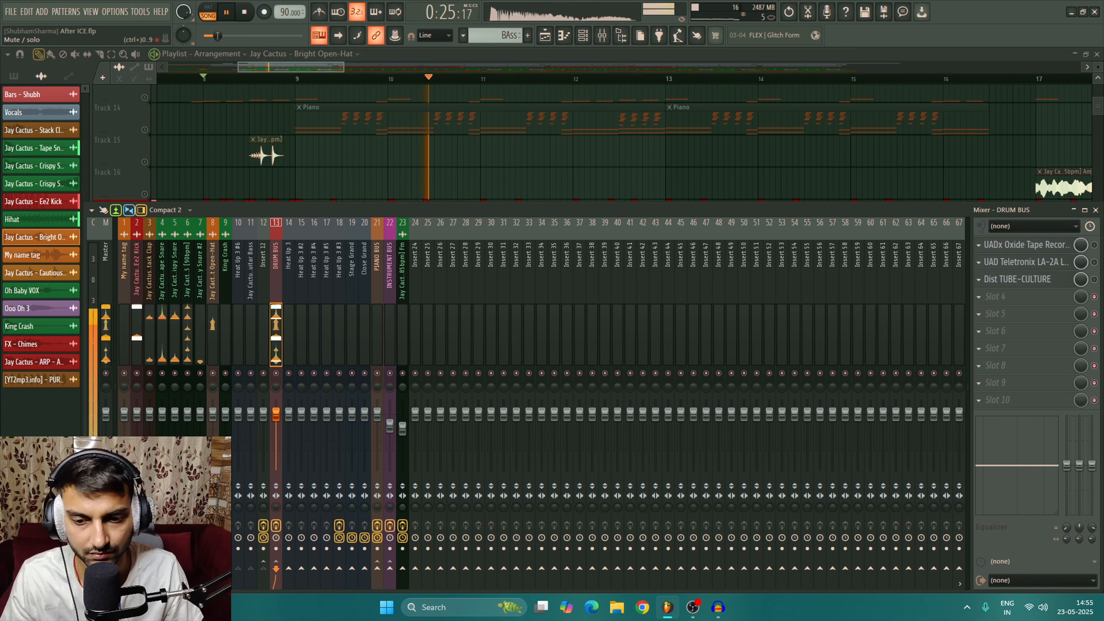
pyautogui.press('space')
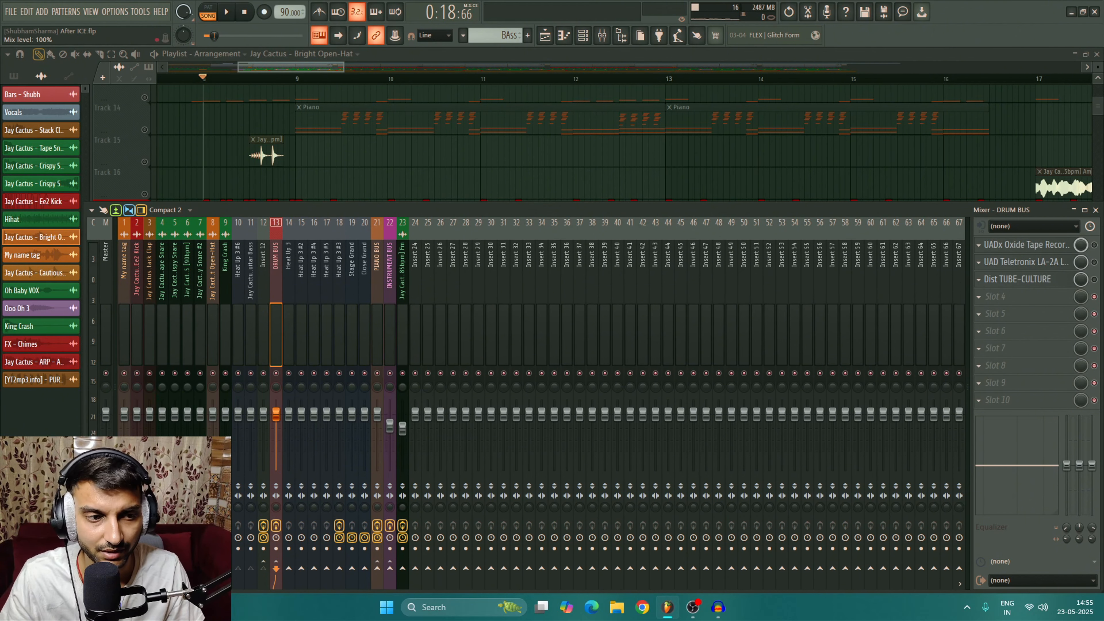
# Re-enable only the UADx Oxide Tape Recorder on the DRUM BUS and play the drums through it
pyautogui.click(1026, 245)
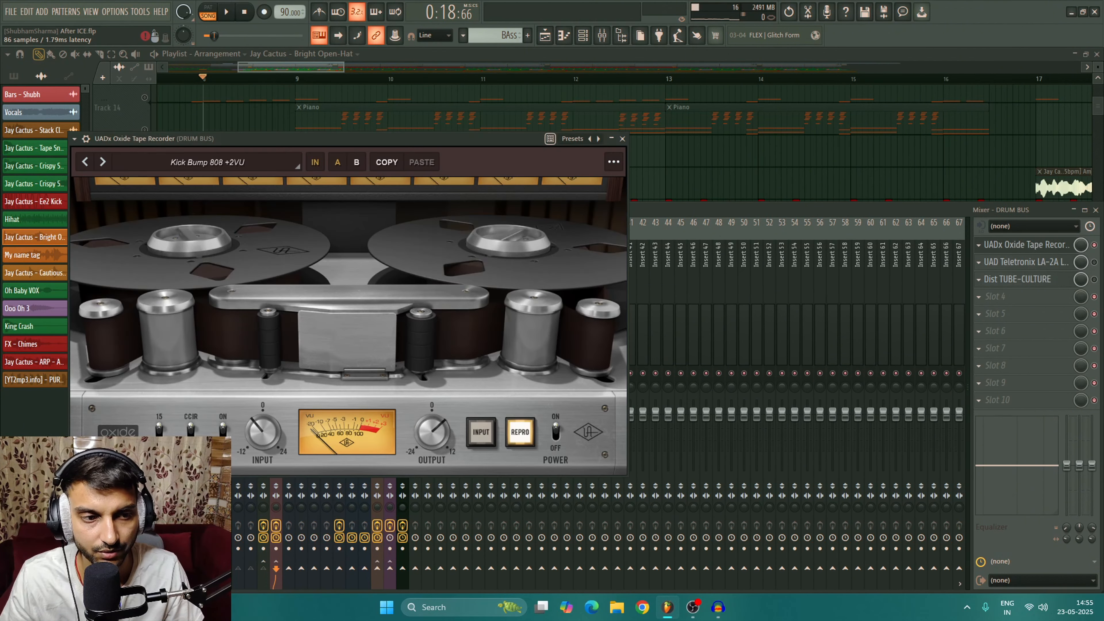
pyautogui.click(1026, 245)
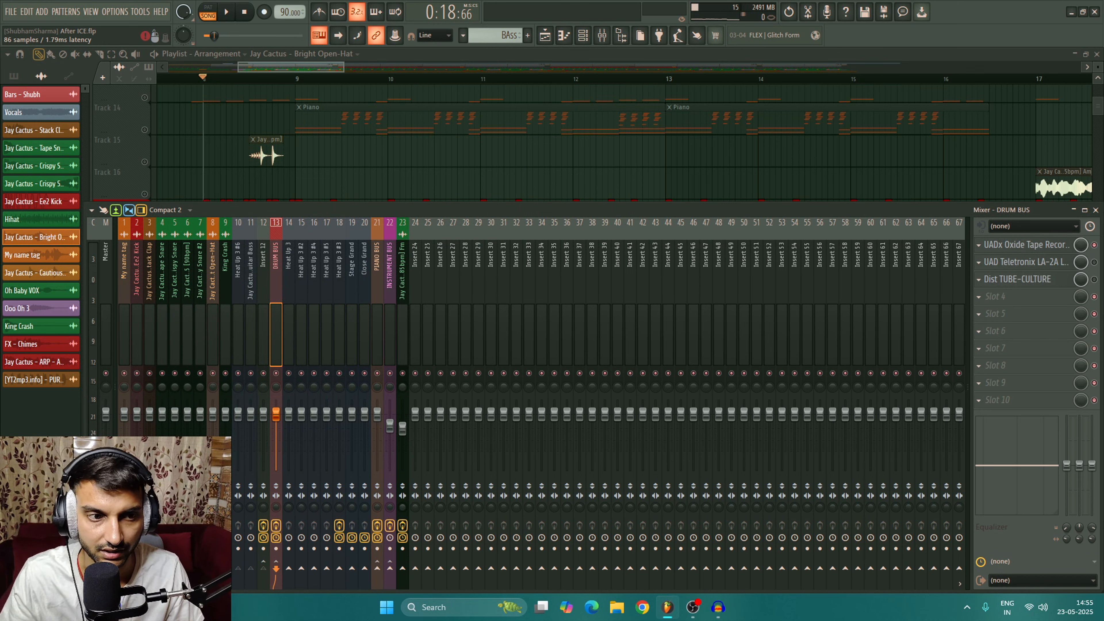
pyautogui.press('space')
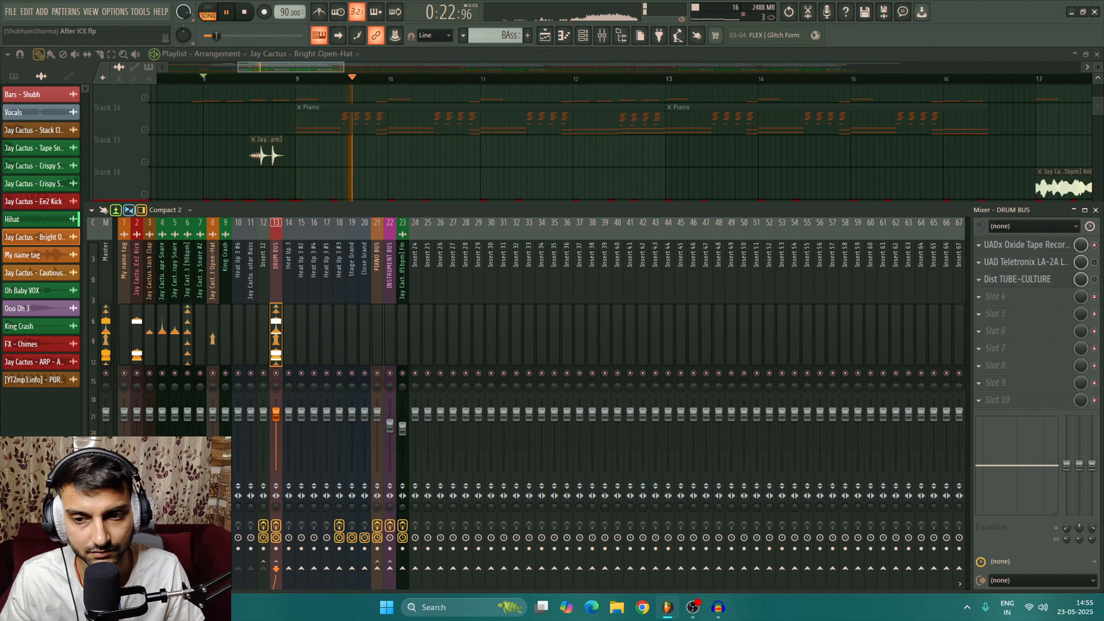
pyautogui.press('space')
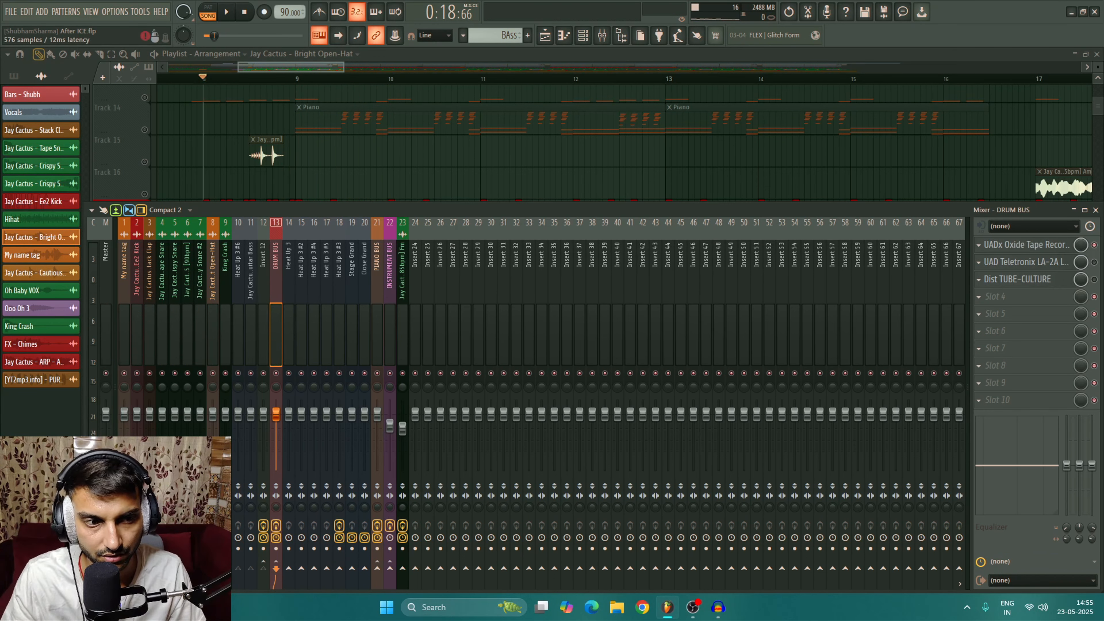
# Re-enable the UAD Teletronix LA-2A on the DRUM BUS and play the drums with its compression meter open
pyautogui.click(1095, 262)
pyautogui.click(1026, 262)
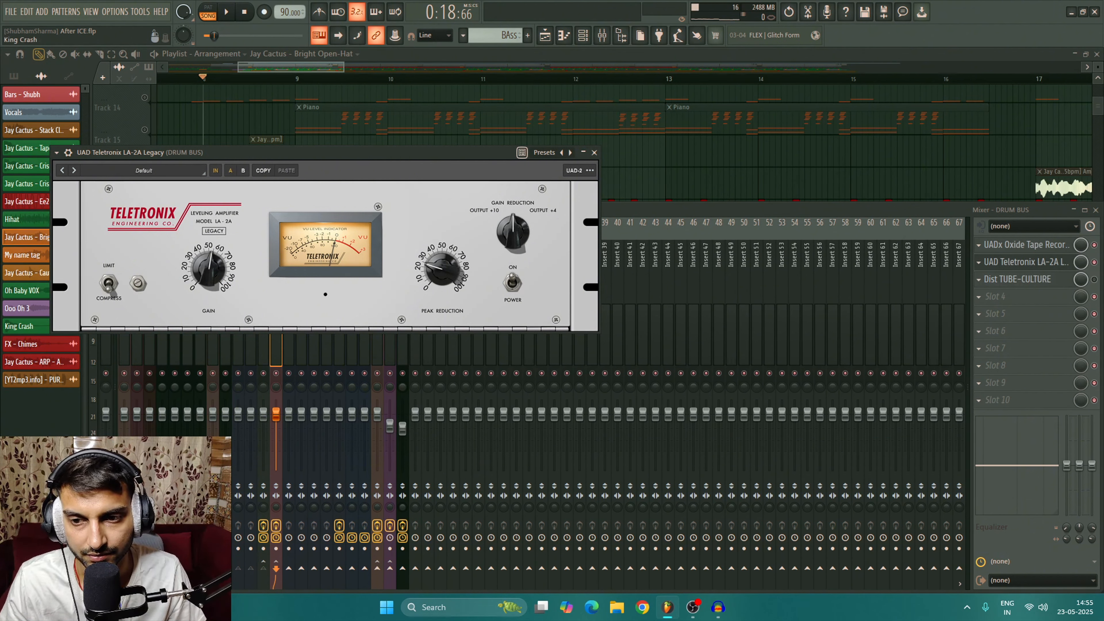
pyautogui.press('space')
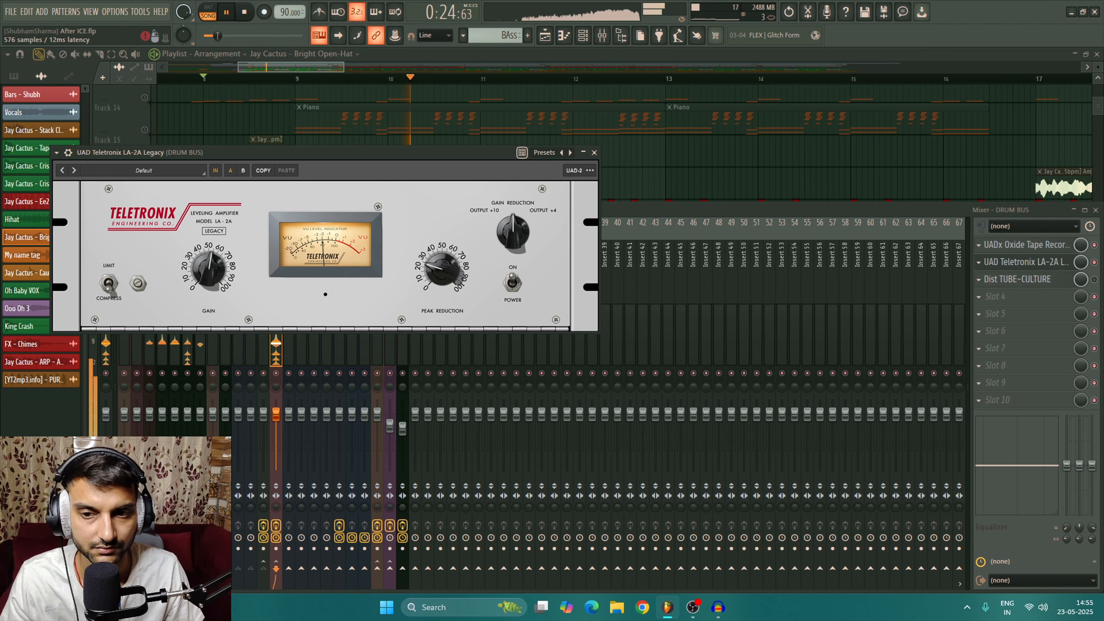
pyautogui.press('Escape')
pyautogui.press('space')
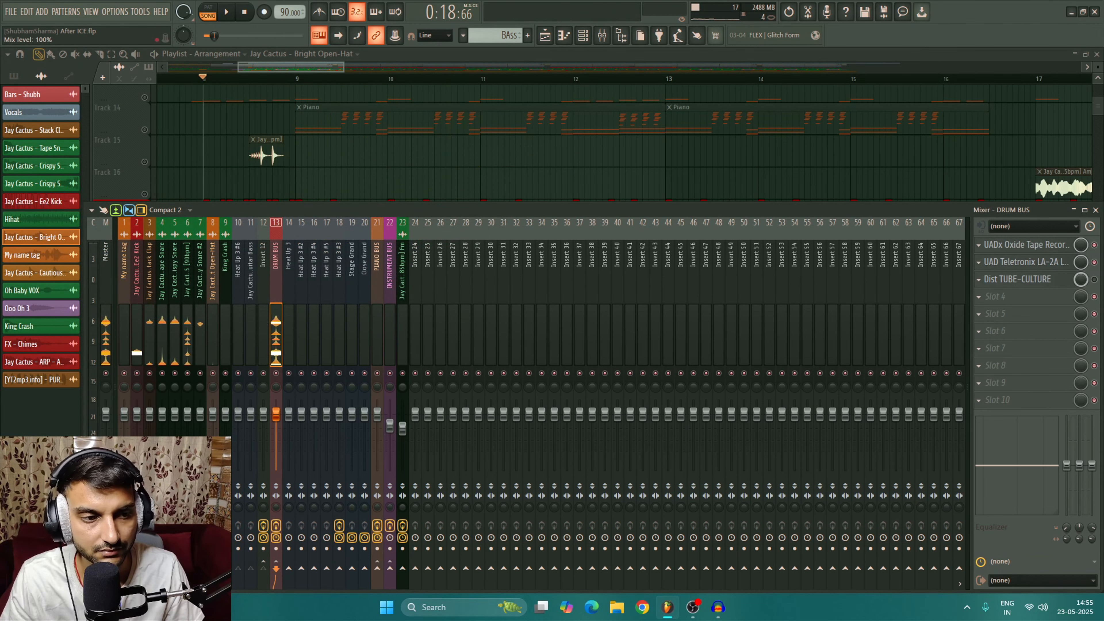
# Re-enable Dist TUBE-CULTURE on the DRUM BUS and play the drums through the full effect chain
pyautogui.click(1094, 280)
pyautogui.click(1017, 280)
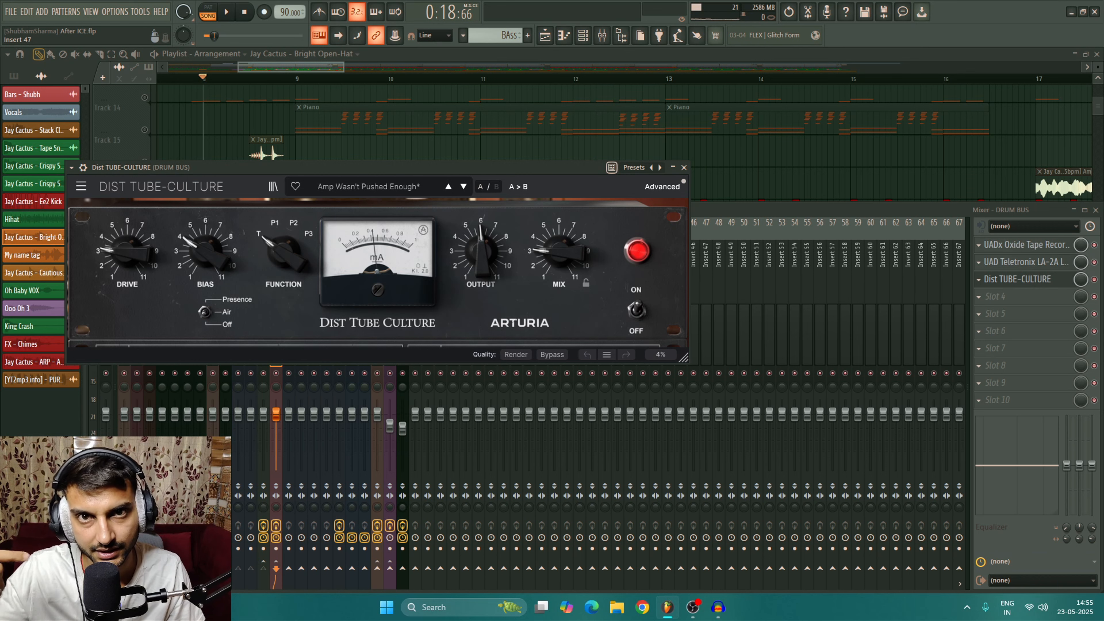
pyautogui.press('space')
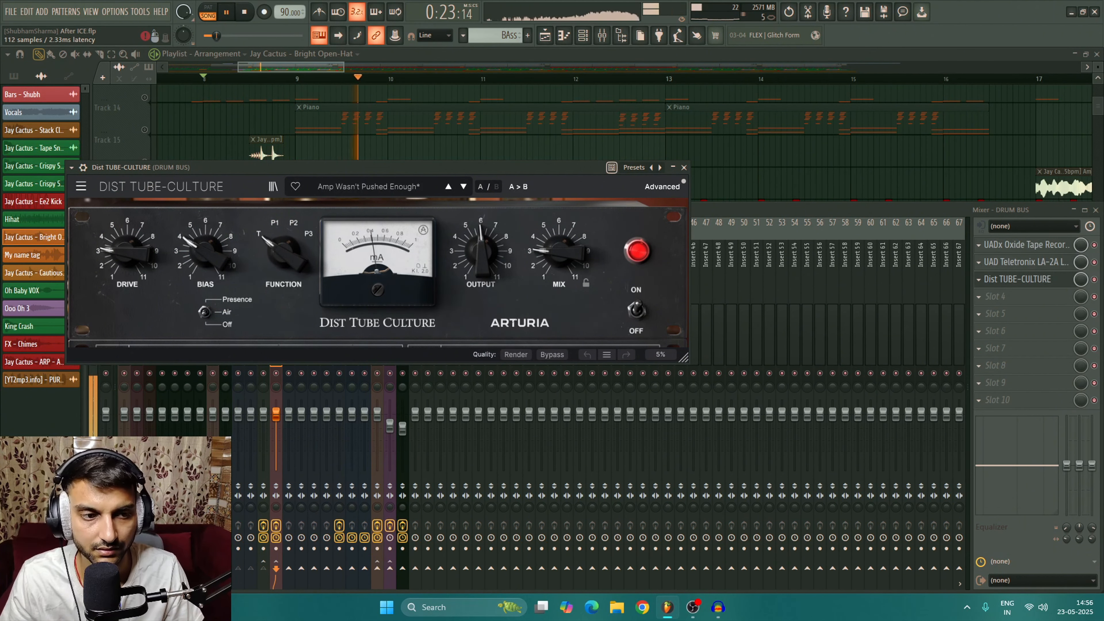
pyautogui.click(1017, 279)
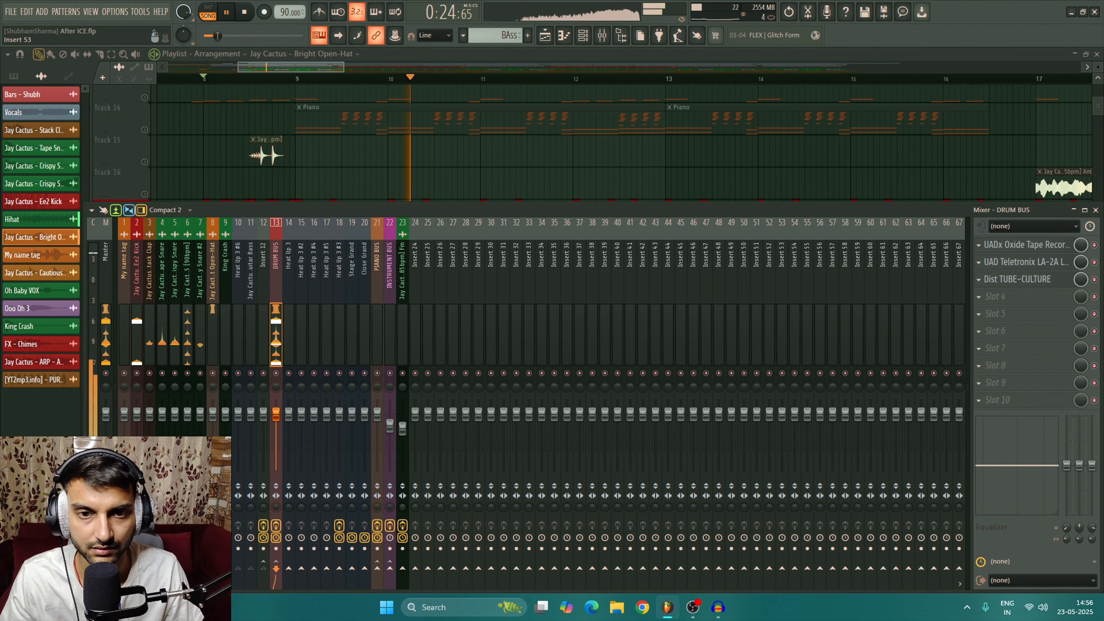
pyautogui.press('space')
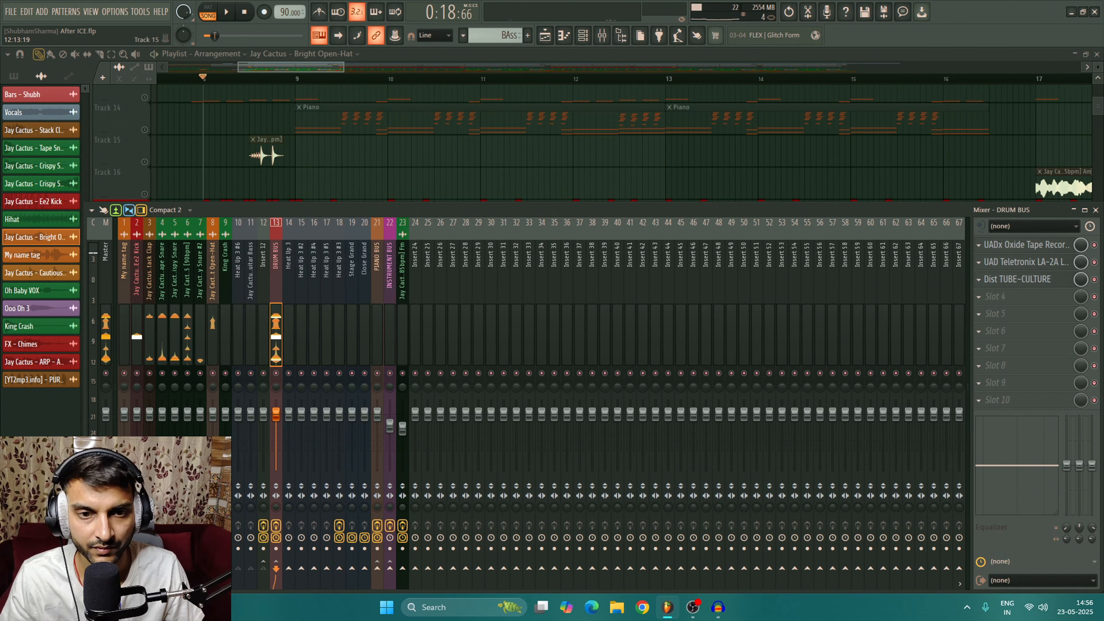
# Return to the playlist and select the BAss pattern on Track 13
pyautogui.press('F9')
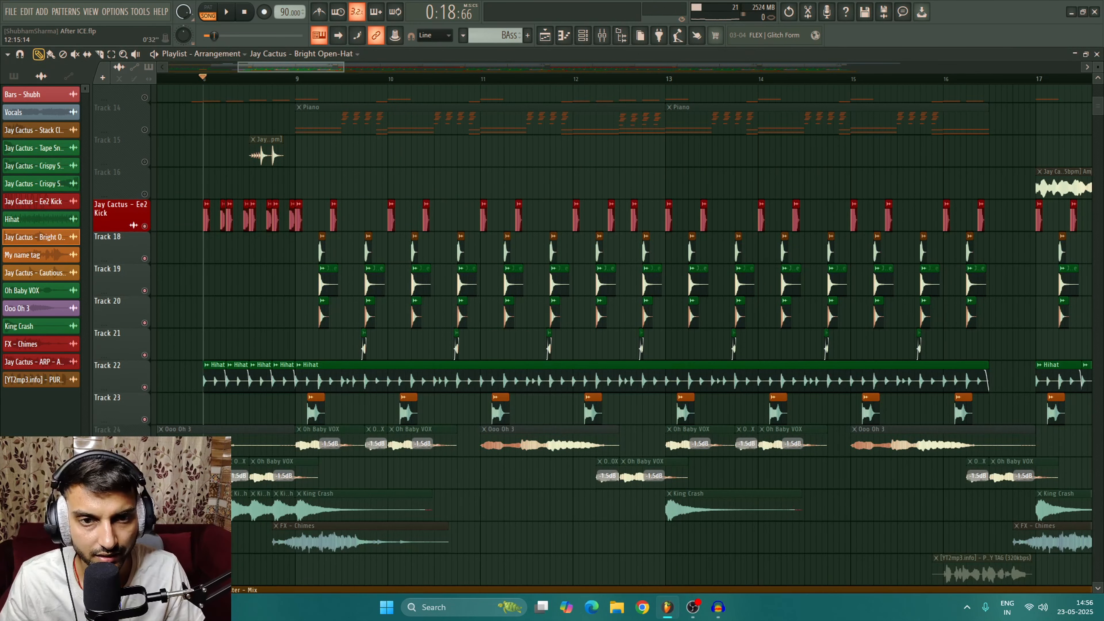
pyautogui.scroll(-3, 400, 217)
pyautogui.scroll(2, 418, 217)
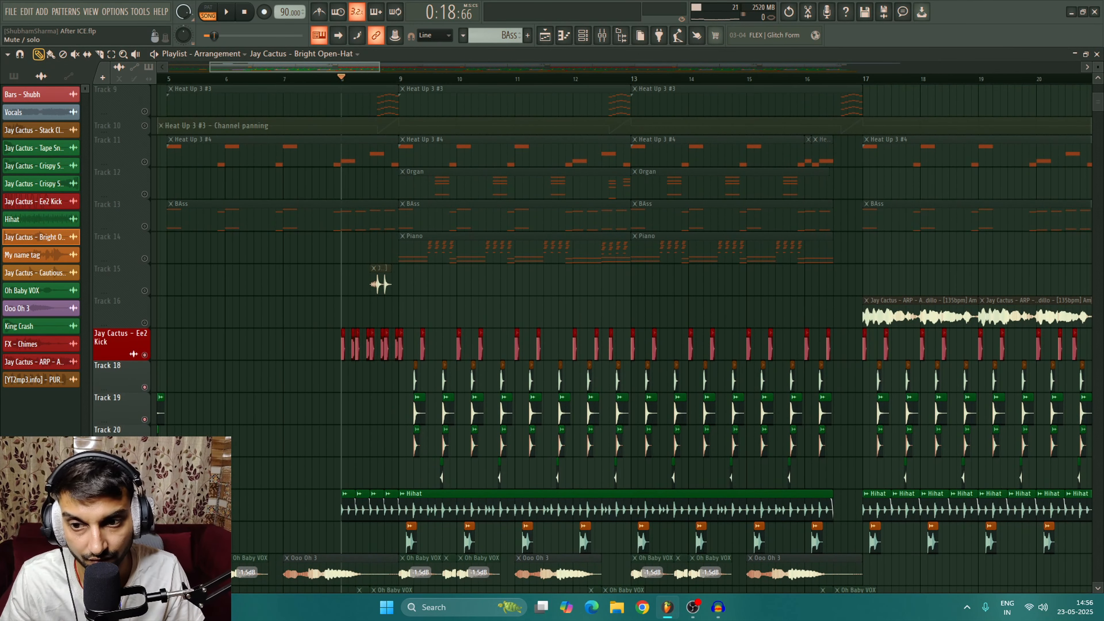
pyautogui.click(283, 218)
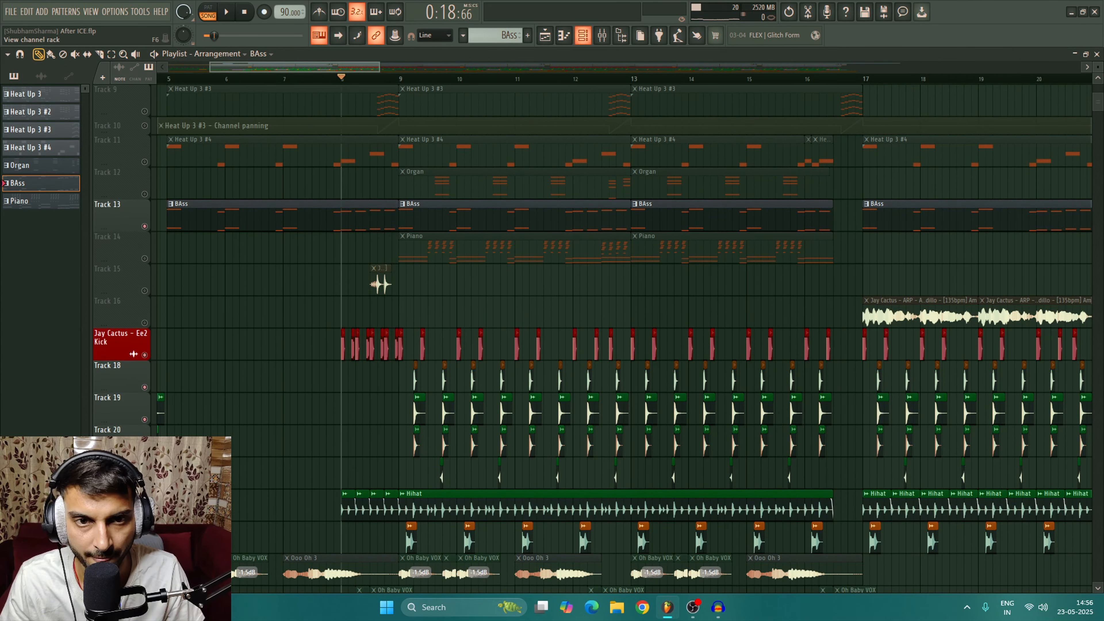
# Show the Unsorted group in the channel rack, go to the bass channel's mixer track and select Insert 12
pyautogui.click(583, 36)
pyautogui.click(223, 53)
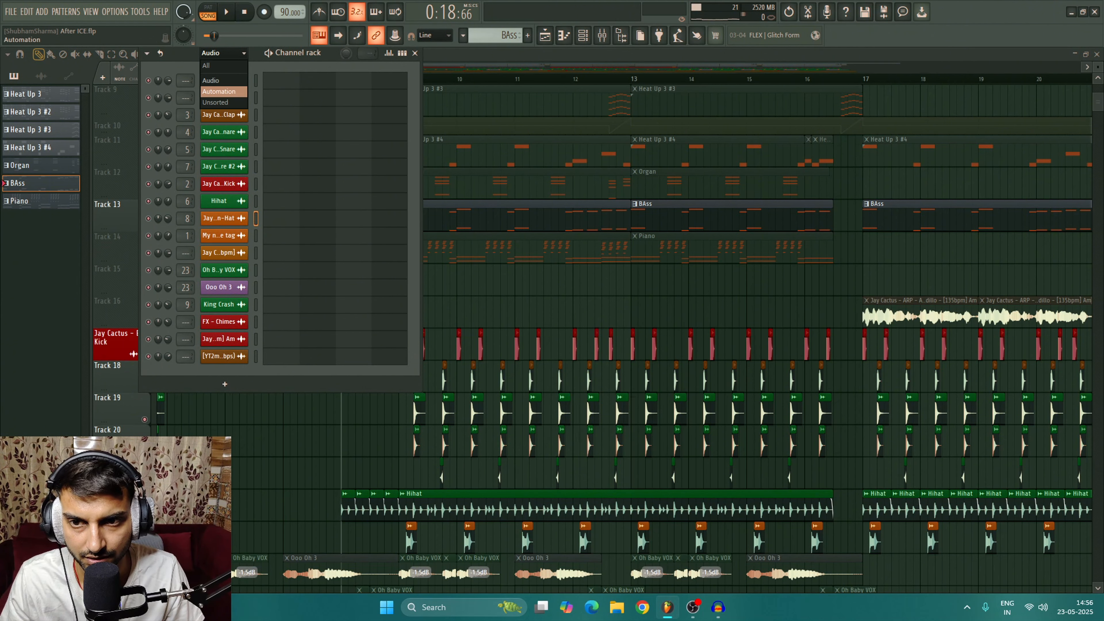
pyautogui.click(222, 102)
pyautogui.doubleClick(186, 201)
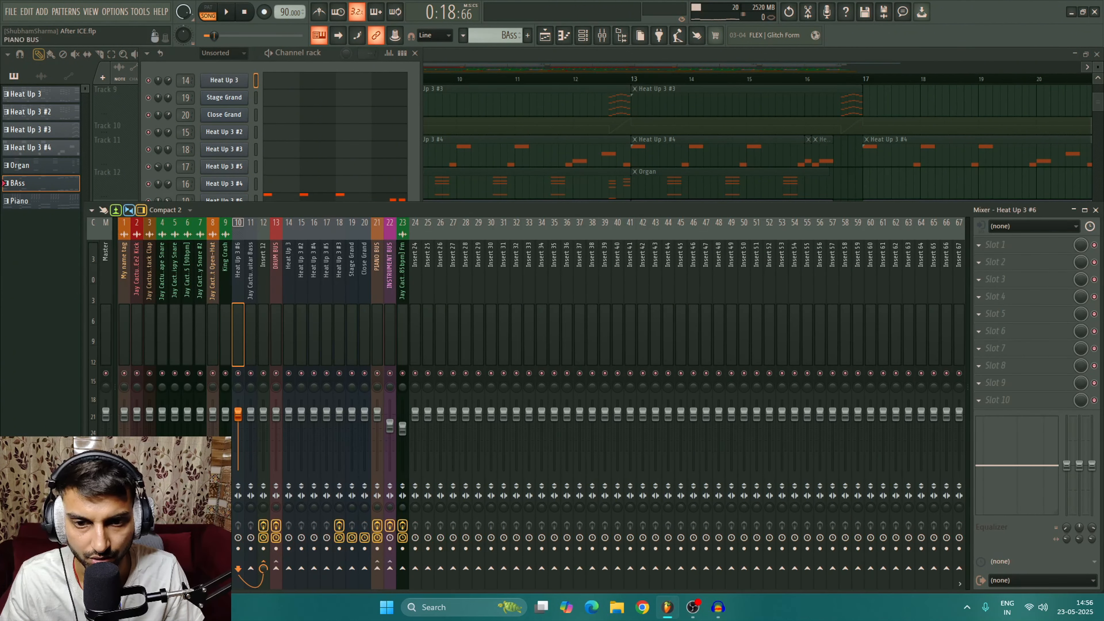
pyautogui.press('Right')
pyautogui.press('Right')
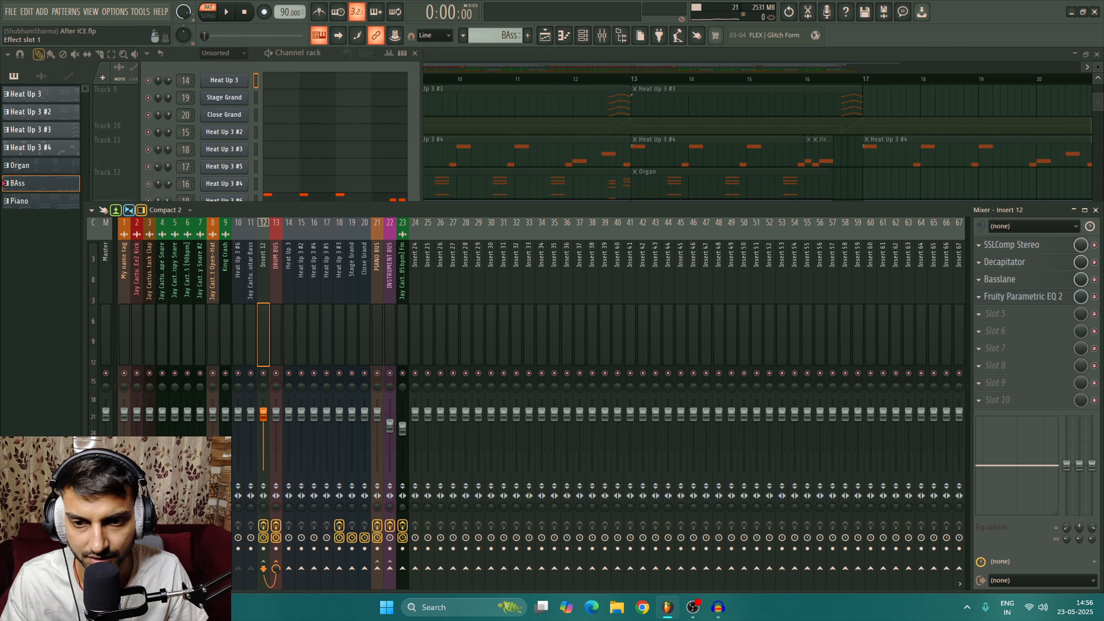
# Inspect SSLComp Stereo on Insert 12 while playing the BAss pattern
pyautogui.click(1011, 244)
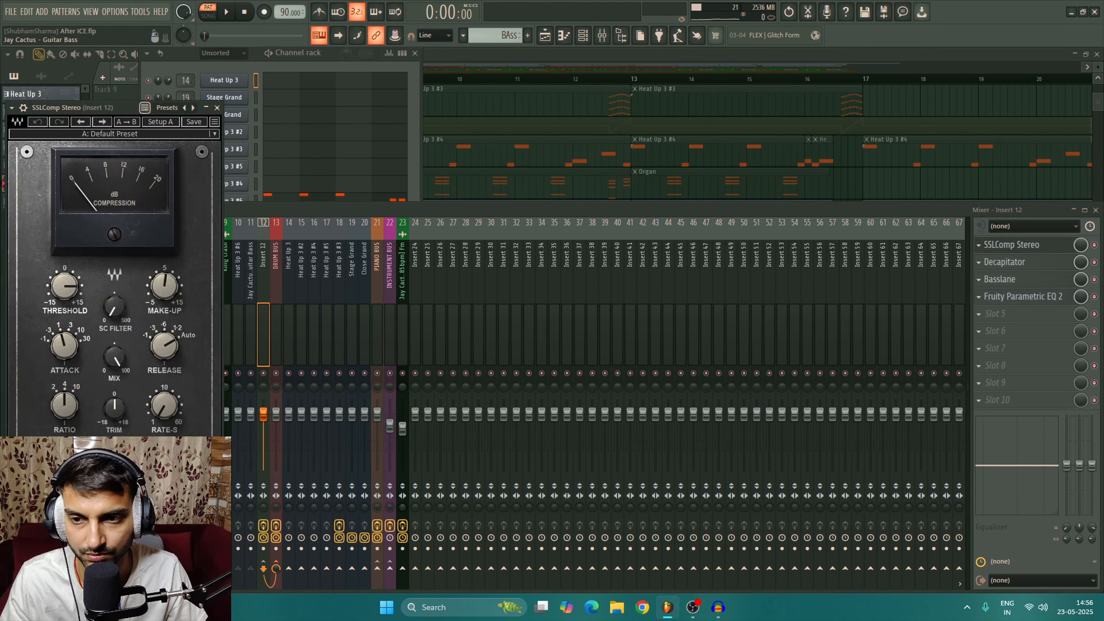
pyautogui.press('space')
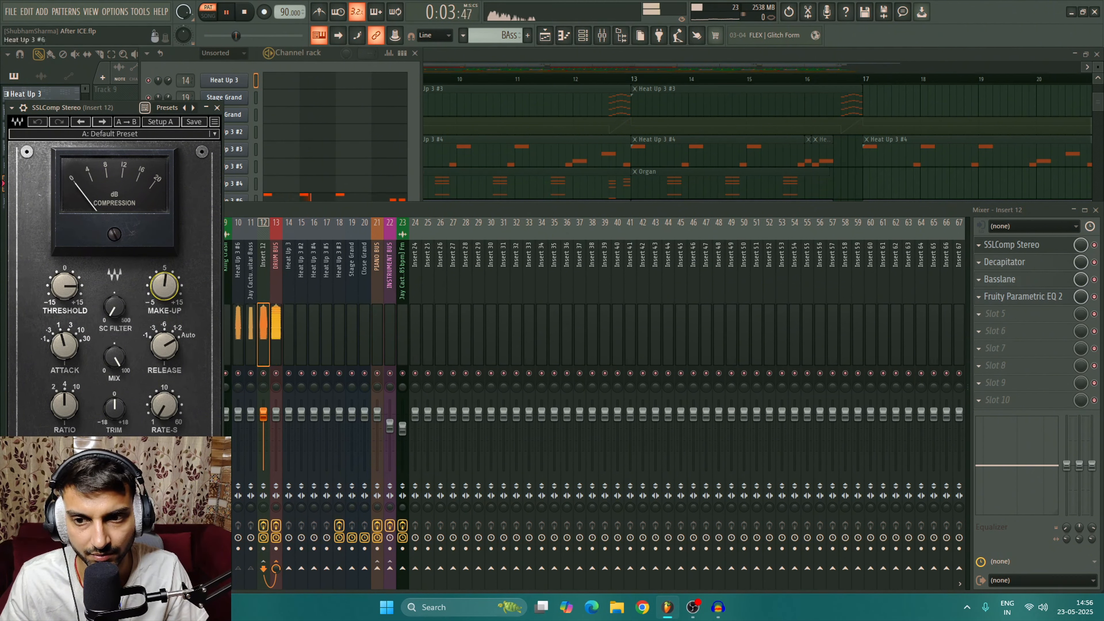
pyautogui.press('space')
pyautogui.click(1012, 245)
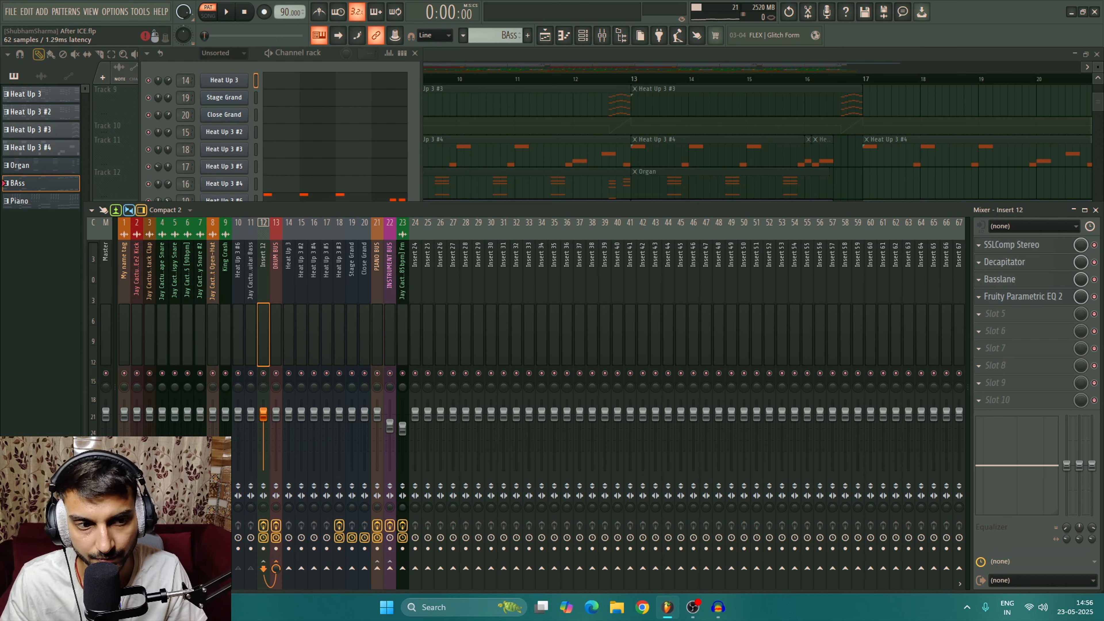
# Compare the bass on Insert 12 with Decapitator disabled and enabled during playback of the BAss pattern
pyautogui.click(1004, 262)
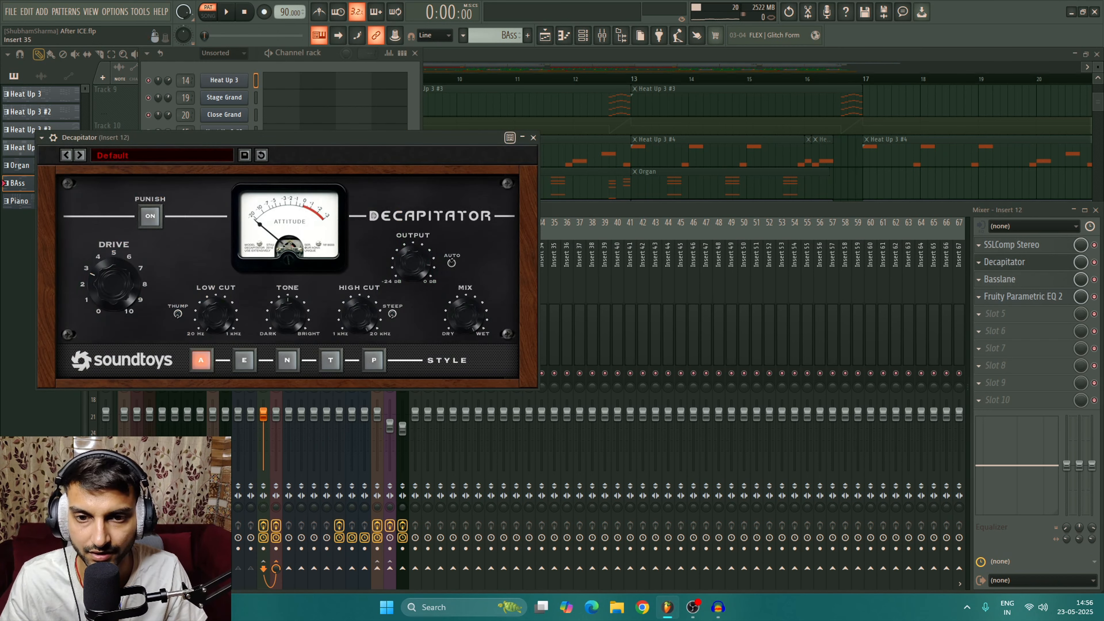
pyautogui.press('space')
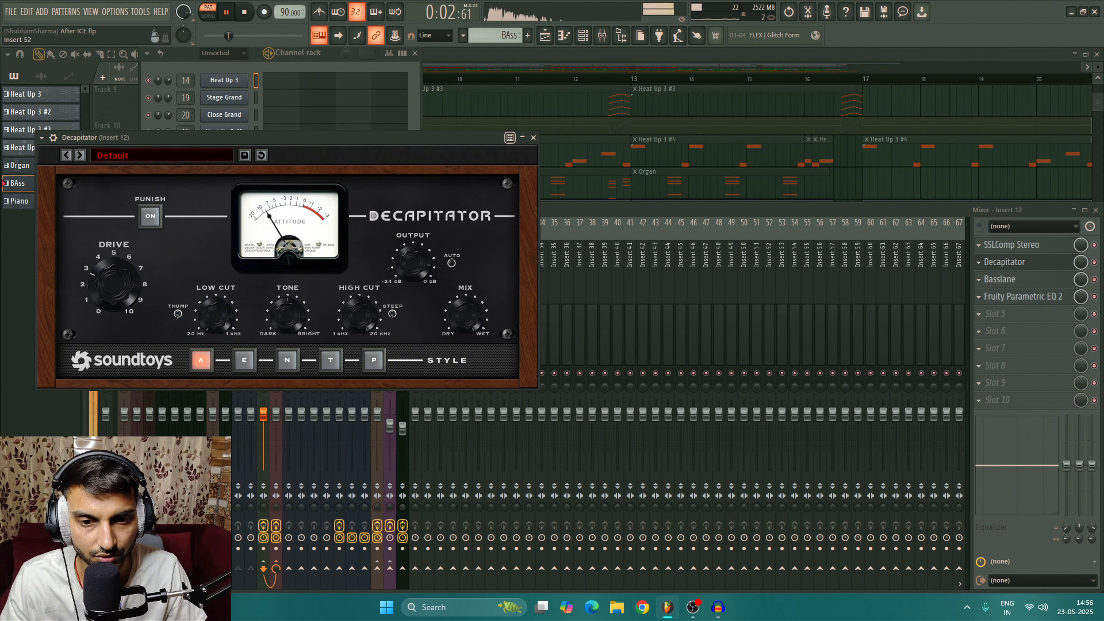
pyautogui.click(52, 137)
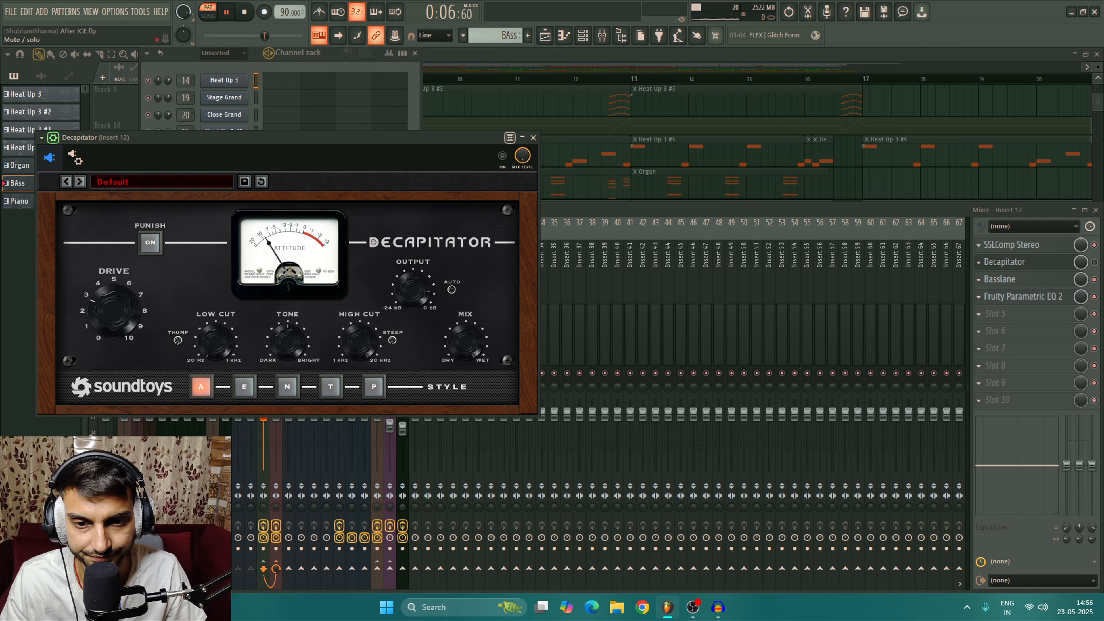
pyautogui.press('space')
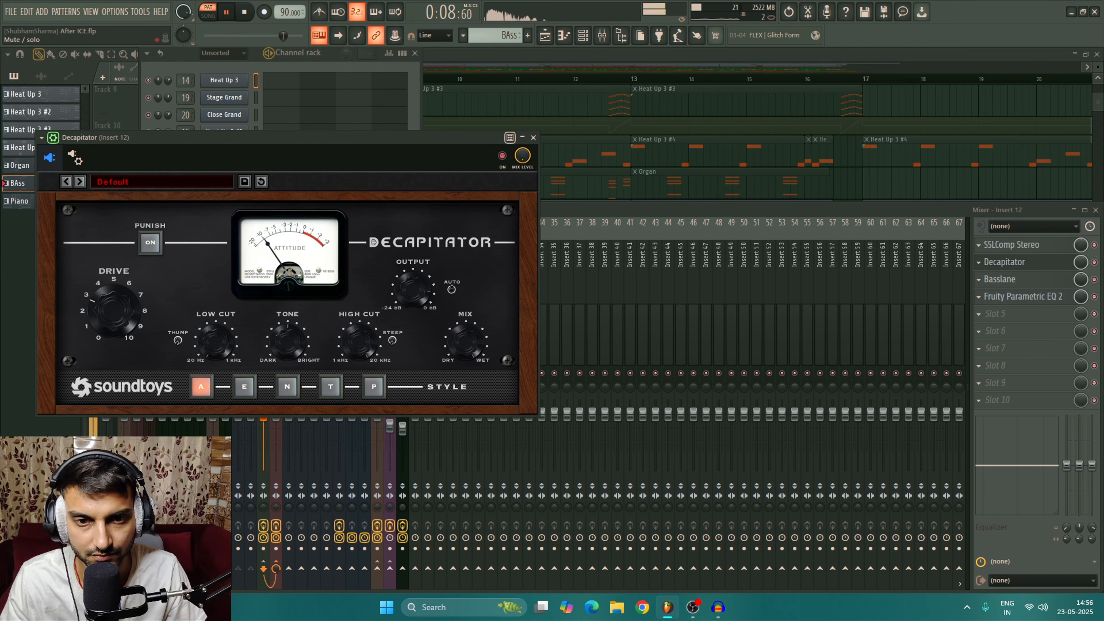
pyautogui.click(1005, 262)
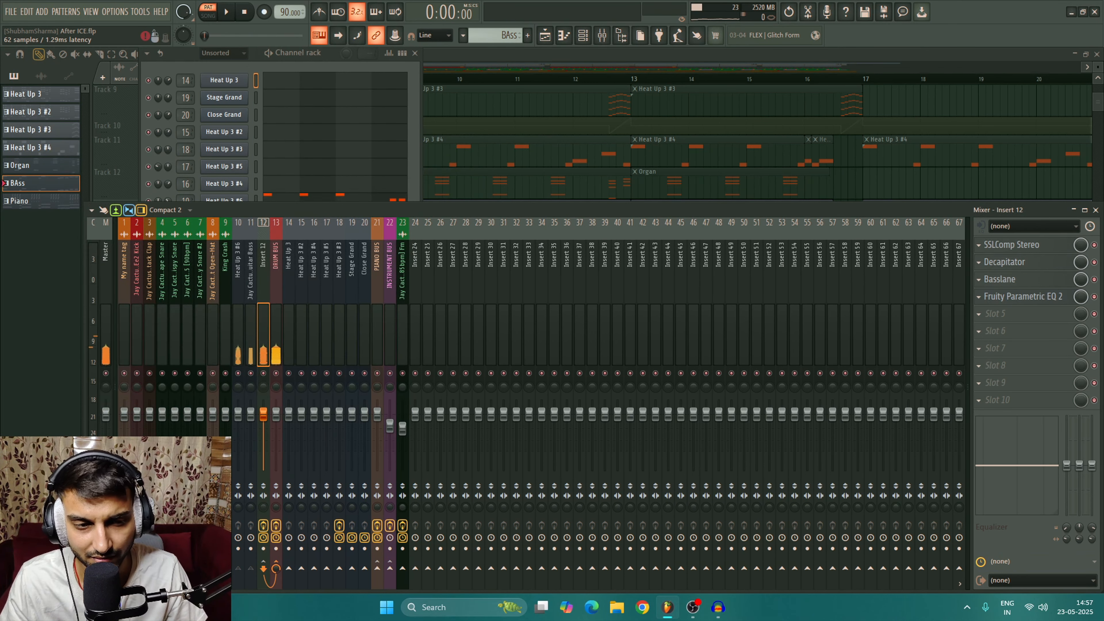
# Open Basslane on Insert 12 and lower its crossover frequency to about 253 Hz
pyautogui.click(1000, 279)
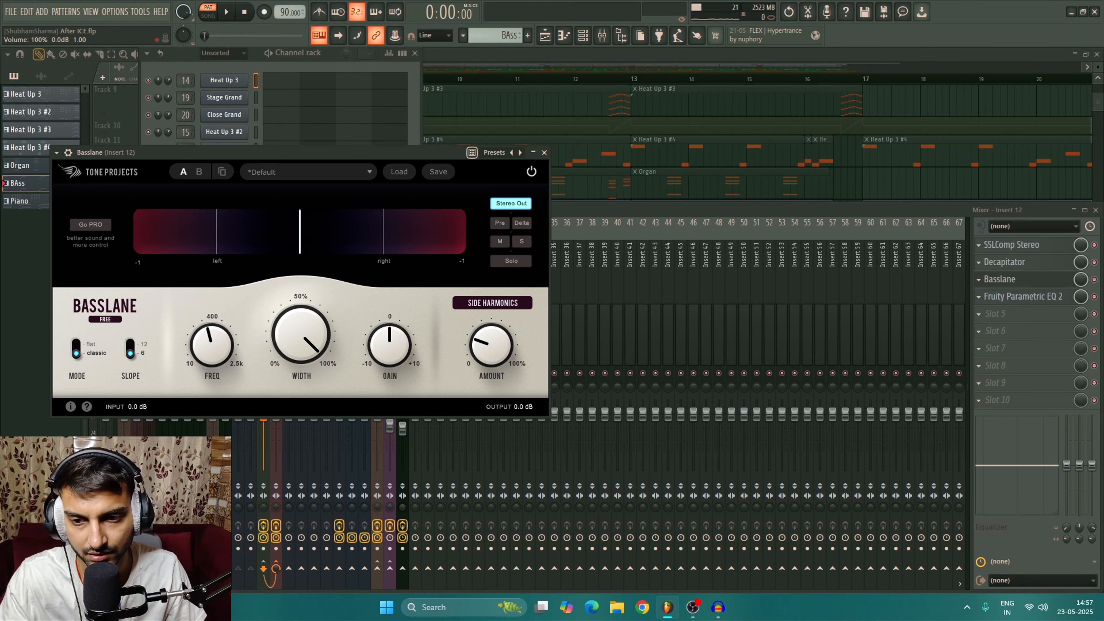
pyautogui.moveTo(212, 345)
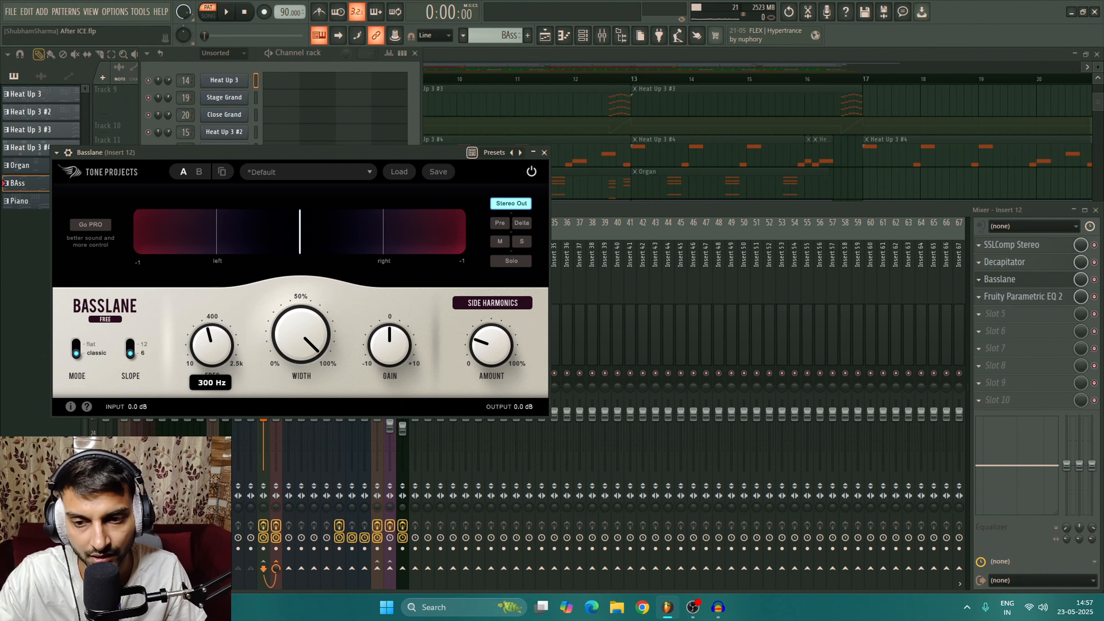
pyautogui.moveTo(491, 346)
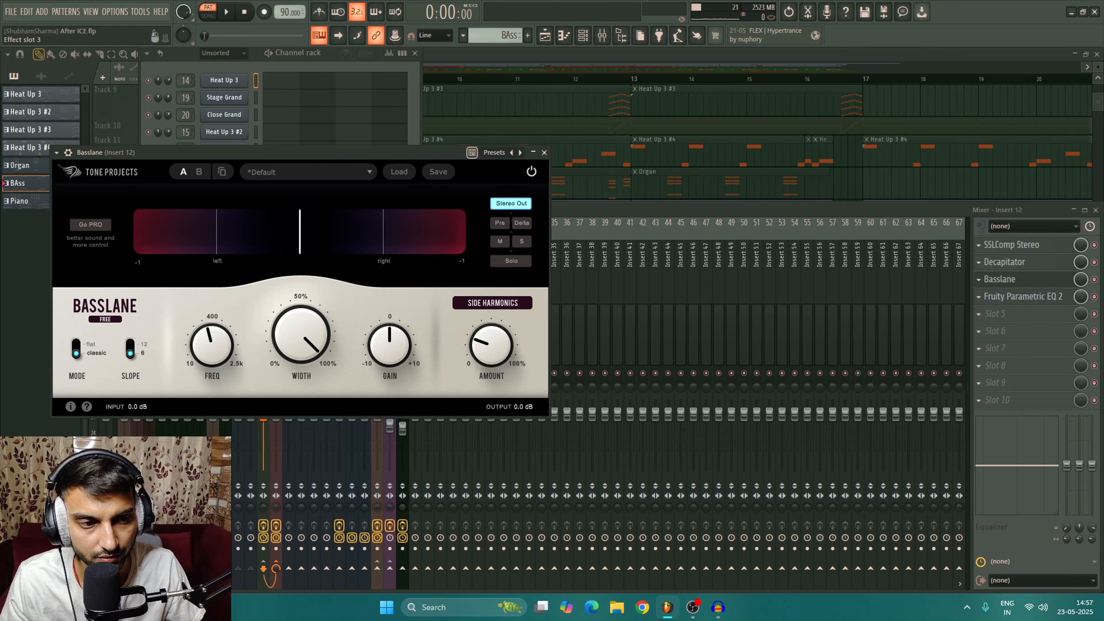
pyautogui.moveTo(491, 345)
pyautogui.mouseDown()
pyautogui.moveTo(491, 361)
pyautogui.moveTo(491, 333)
pyautogui.mouseUp()
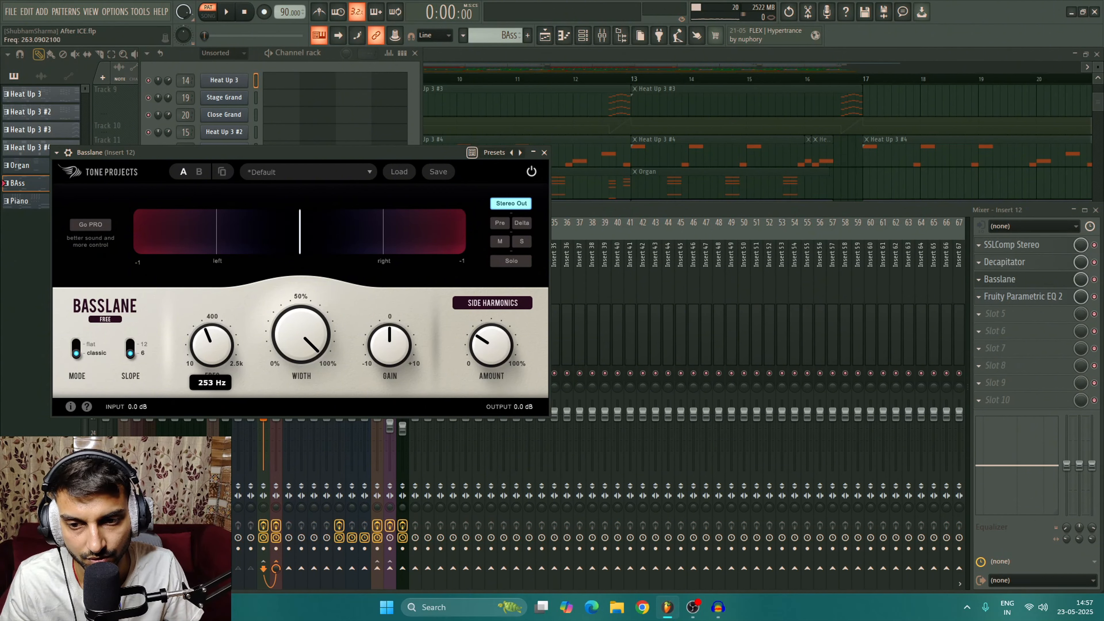
pyautogui.moveTo(212, 348); pyautogui.dragTo(212, 349)
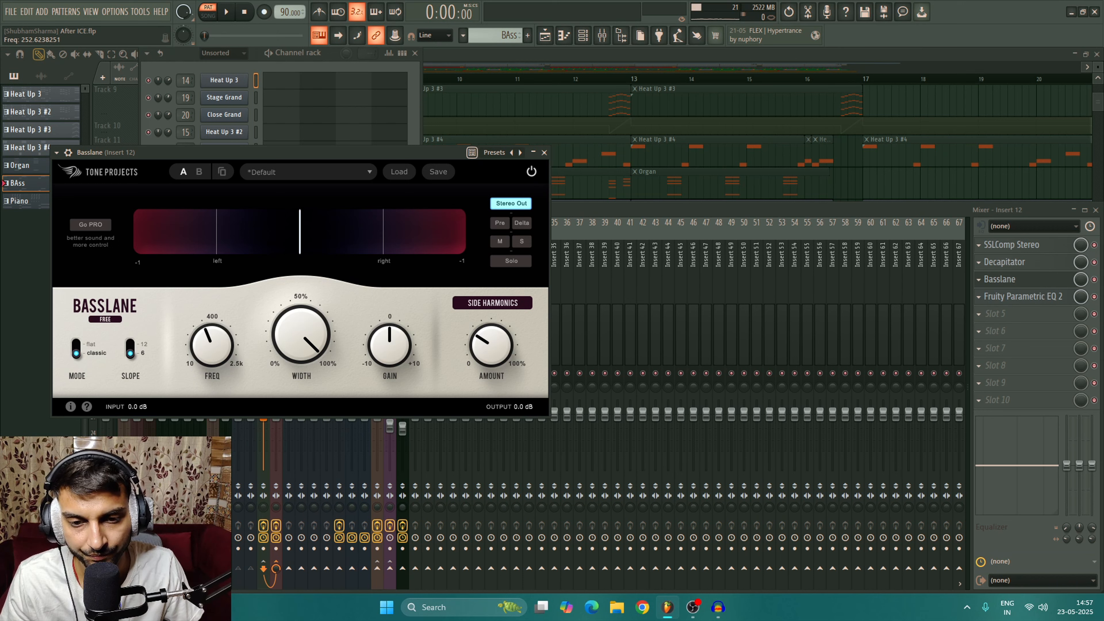
# Audition Basslane's side harmonics turned off and raised high, and leave the amount at about 35.4% for a last bass playback
pyautogui.moveTo(491, 346); pyautogui.dragTo(491, 362)
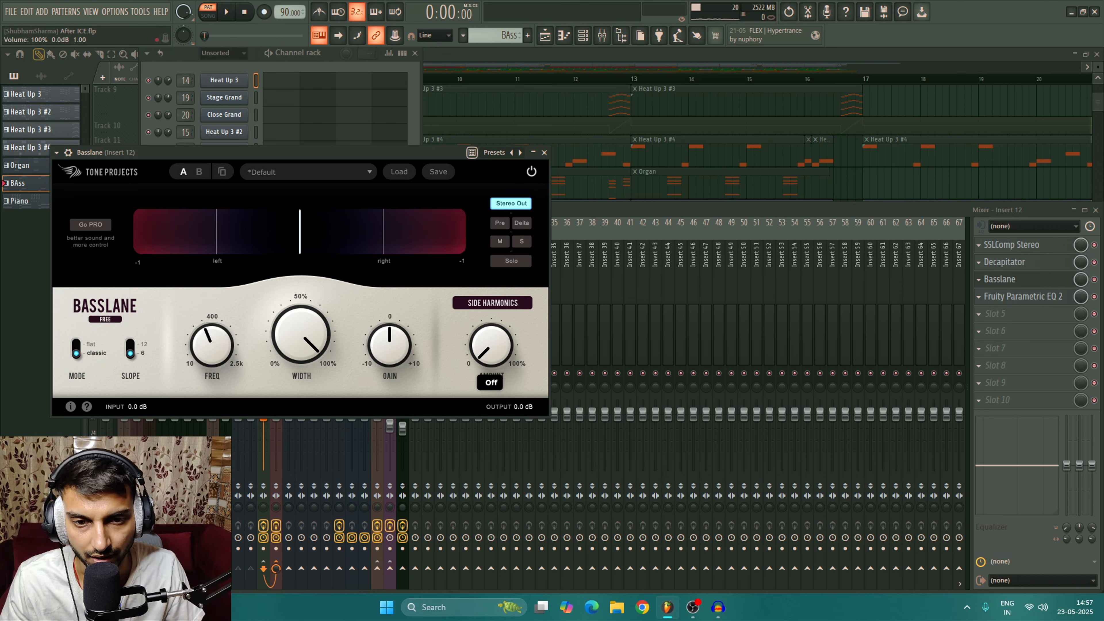
pyautogui.press('space')
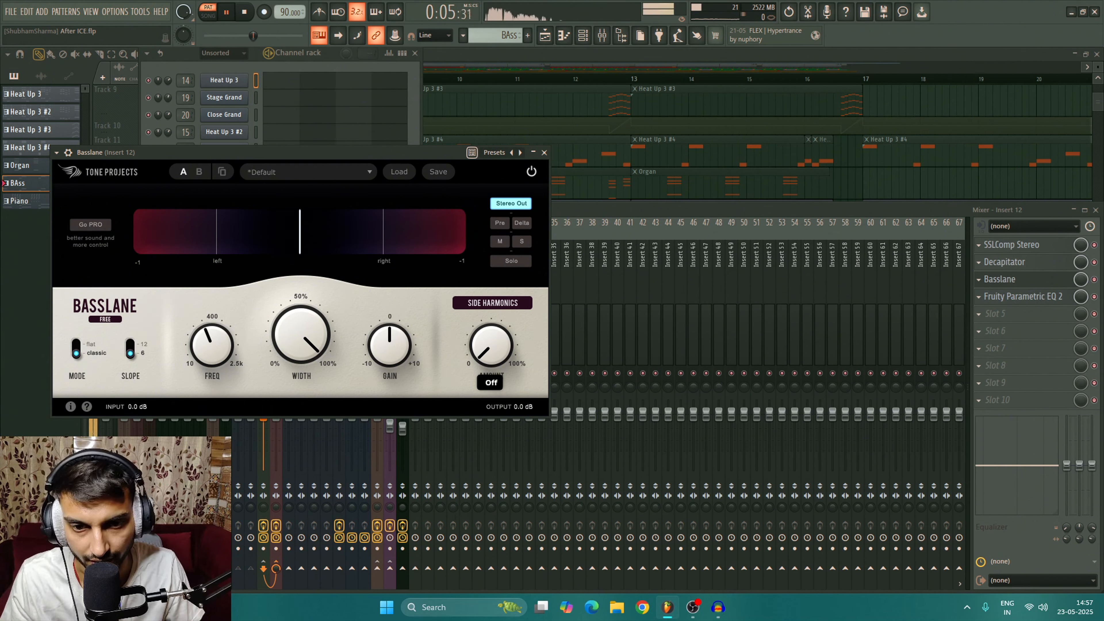
pyautogui.moveTo(492, 345); pyautogui.dragTo(491, 315)
pyautogui.press('space')
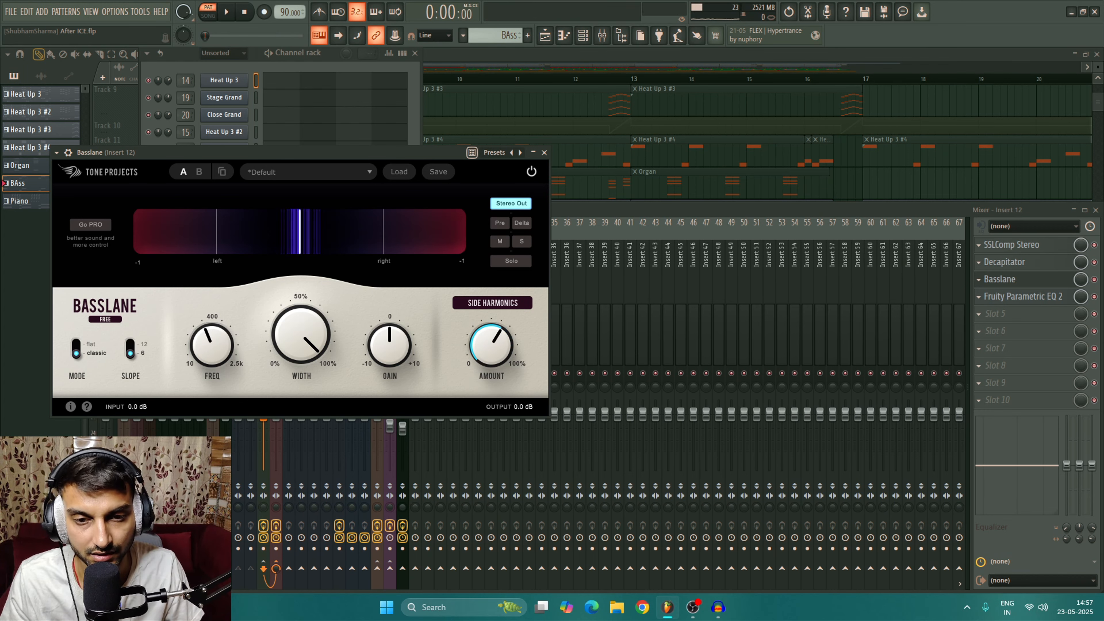
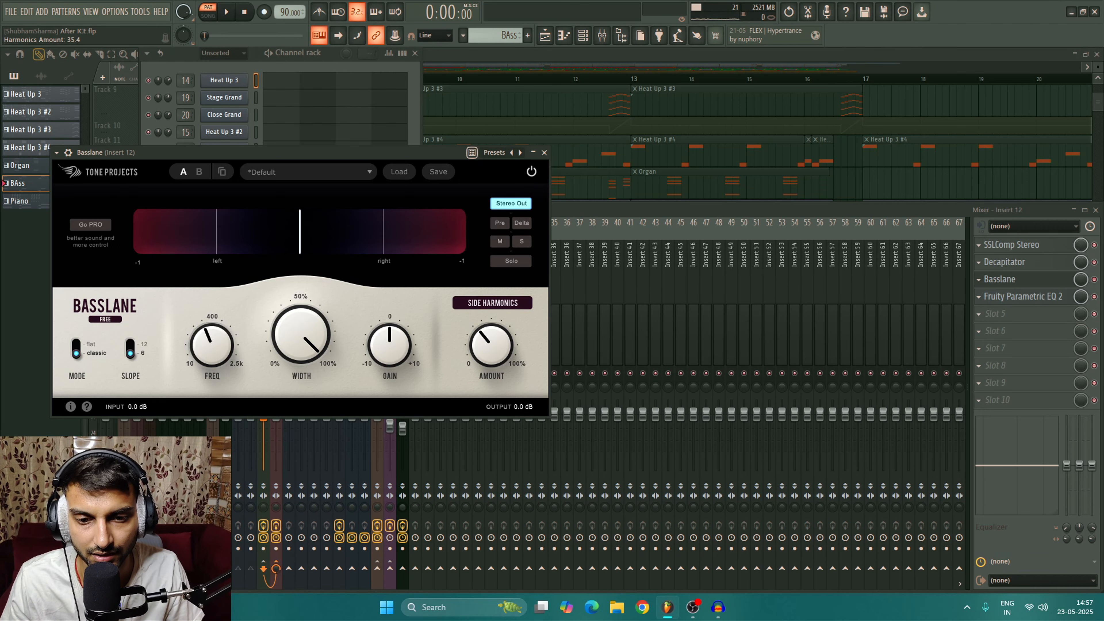
pyautogui.press('space')
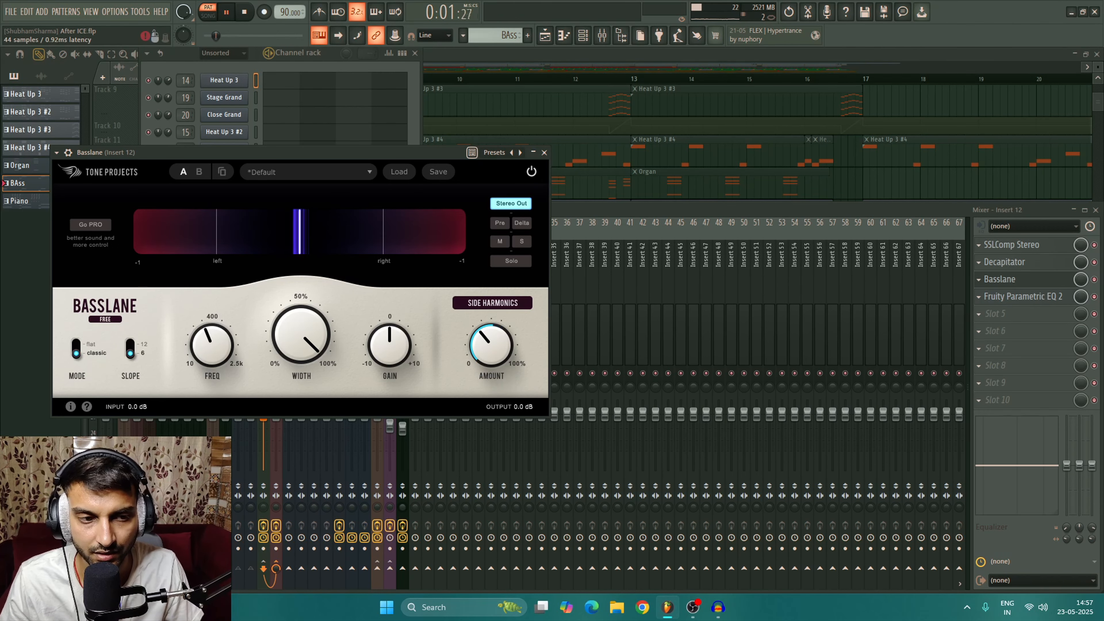
pyautogui.click(1002, 280)
pyautogui.press('space')
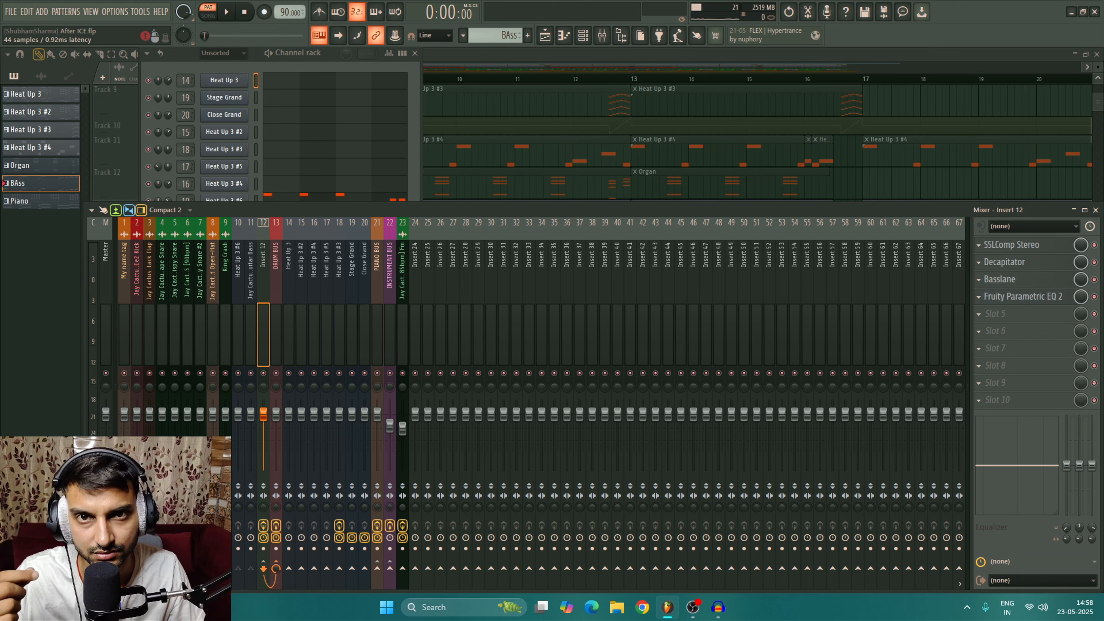
# Inspect Fruity Parametric EQ 2 on Insert 12 while briefly playing the BAss pattern
pyautogui.click(1013, 296)
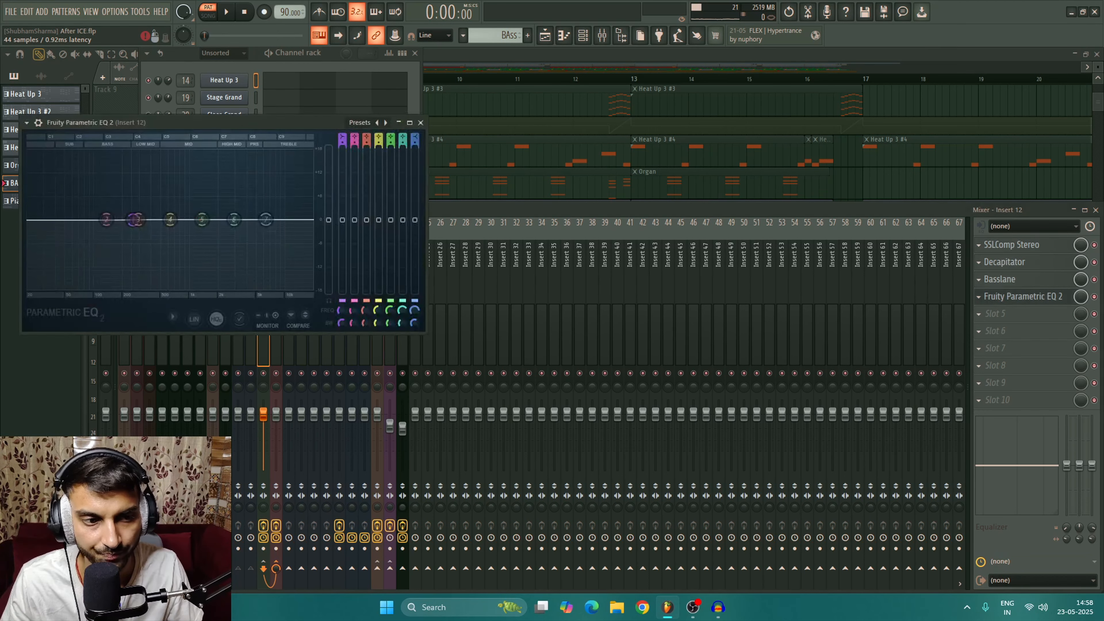
pyautogui.press('space')
pyautogui.press('space')
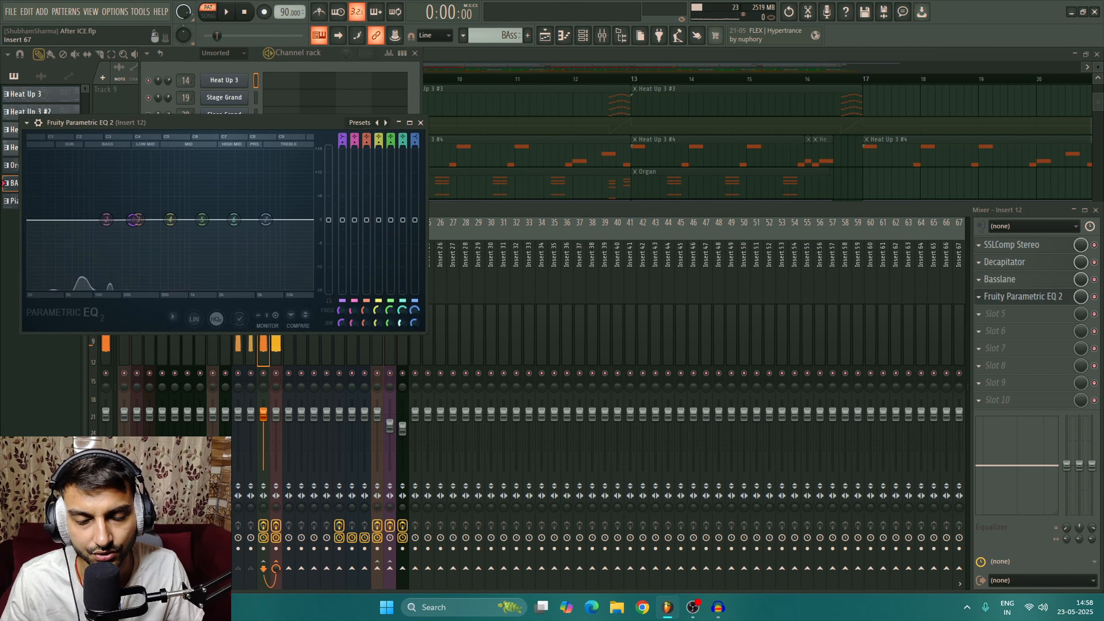
pyautogui.click(420, 123)
# Play the arrangement from bar 9 and watch how Fruity Parametric EQ 2 on Insert 12 reacts to the bass and drums
pyautogui.press('F5')
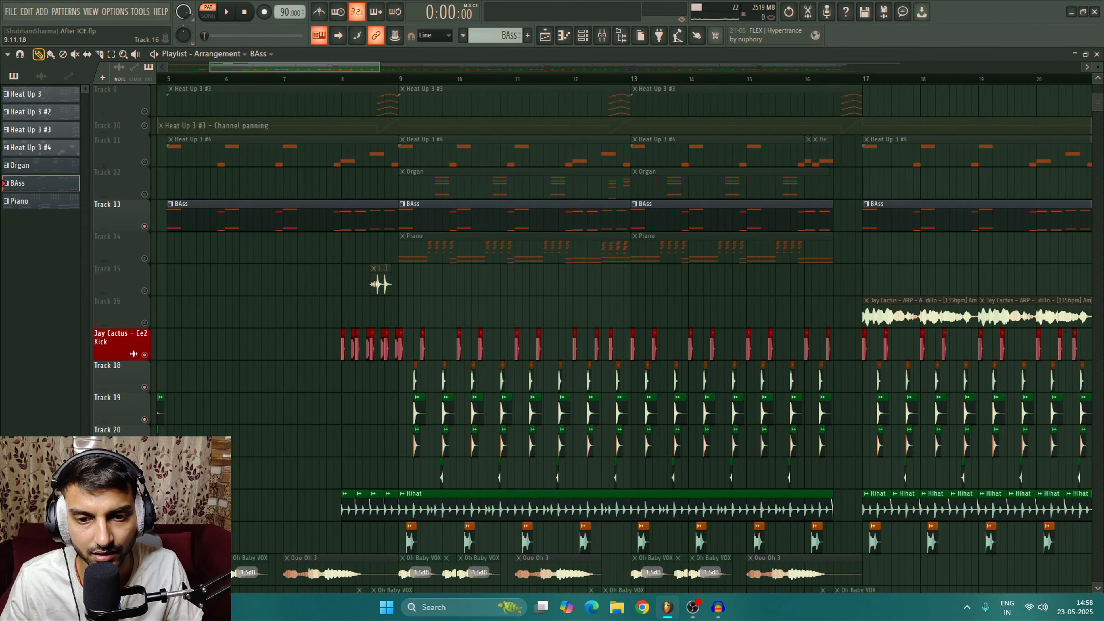
pyautogui.click(400, 79)
pyautogui.scroll(3, 399, 79)
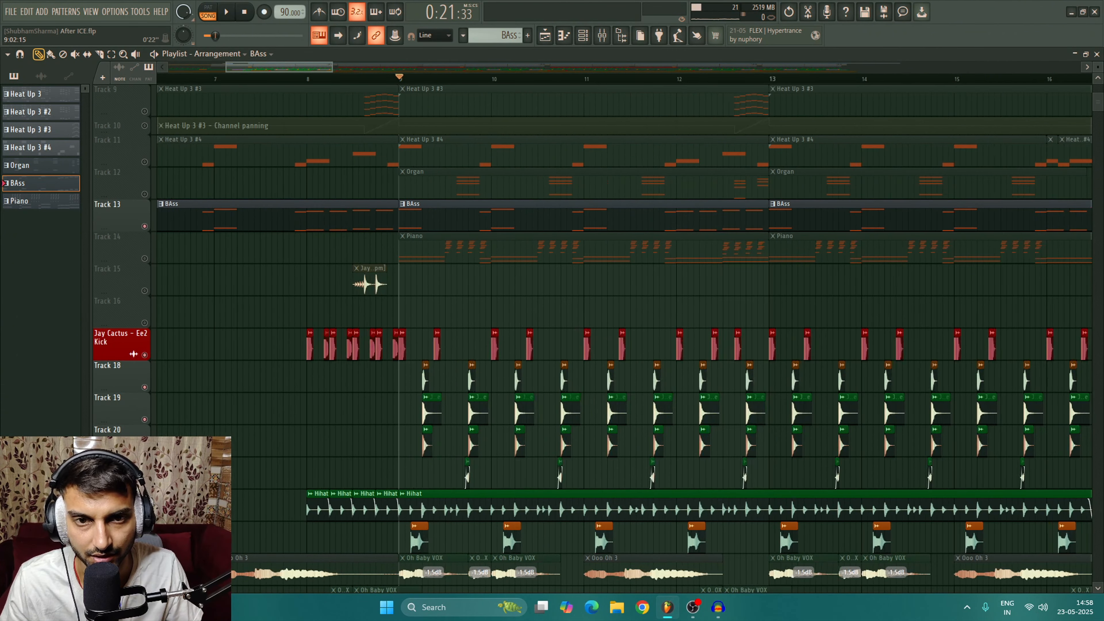
pyautogui.click(602, 35)
pyautogui.click(1023, 297)
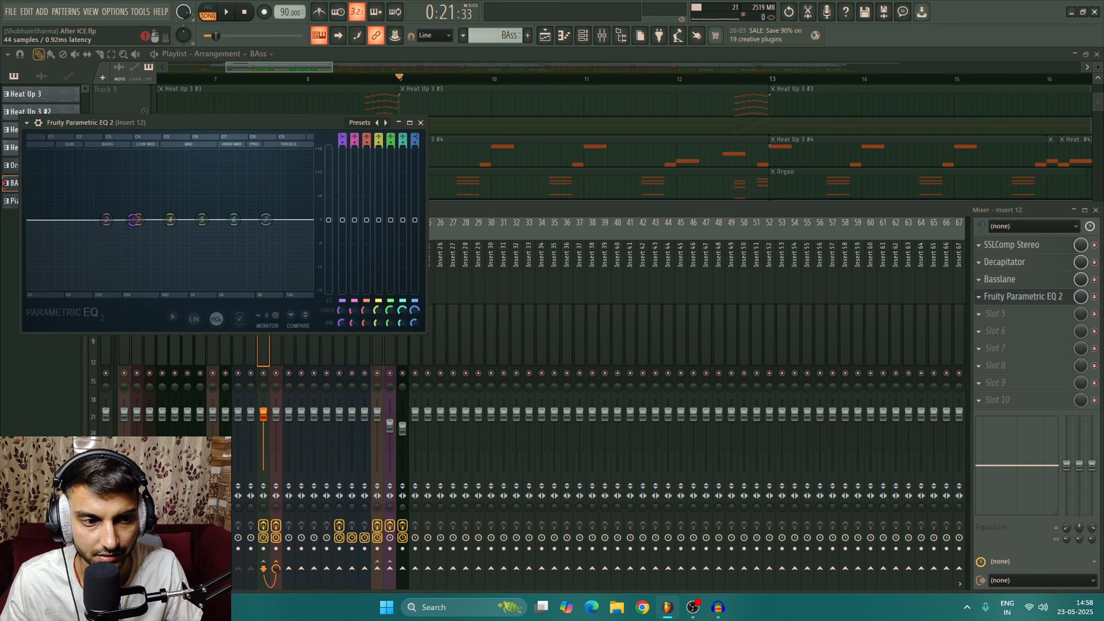
pyautogui.press('space')
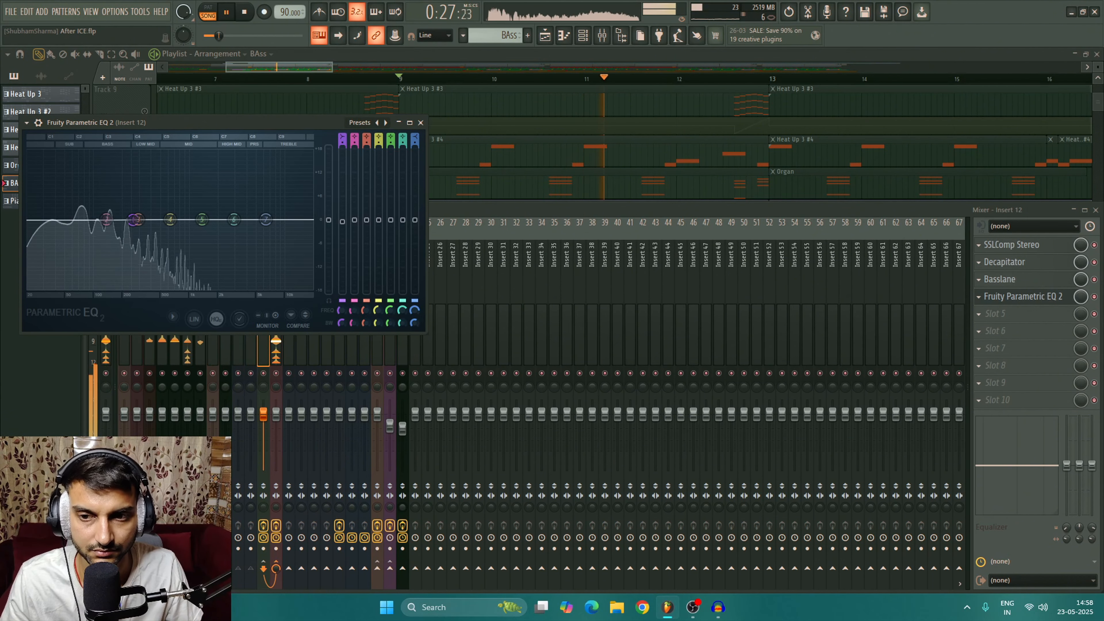
pyautogui.press('Escape')
pyautogui.press('F9')
pyautogui.press('space')
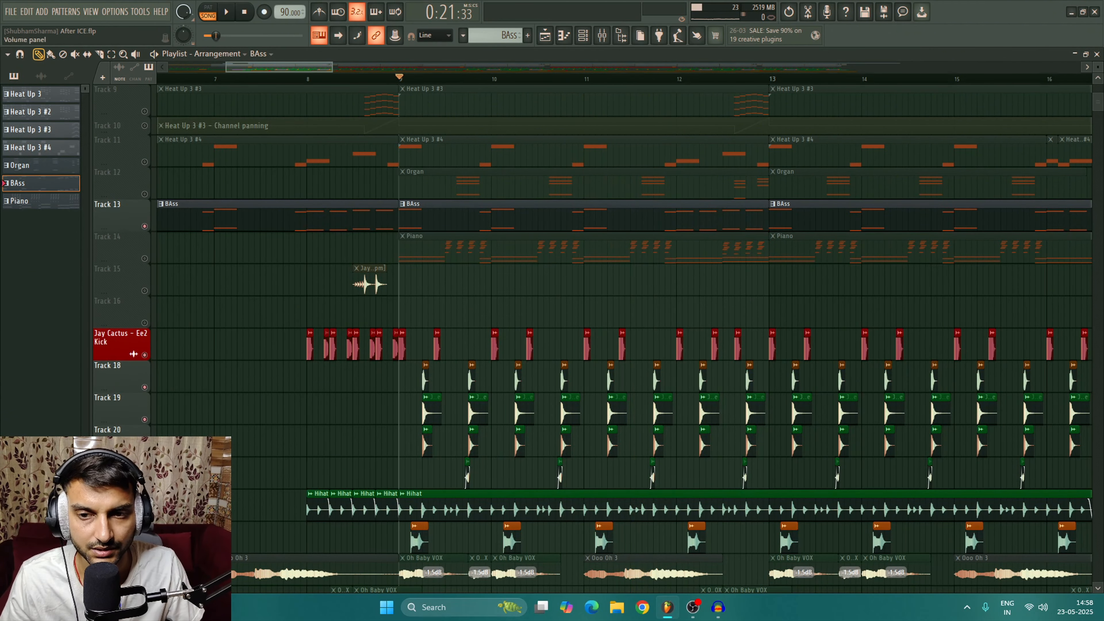
# Unmute Tracks 7 to 12, Track 14 and Track 15 in the playlist
pyautogui.press('pagedown')
pyautogui.press('pagedown')
pyautogui.press('pageup')
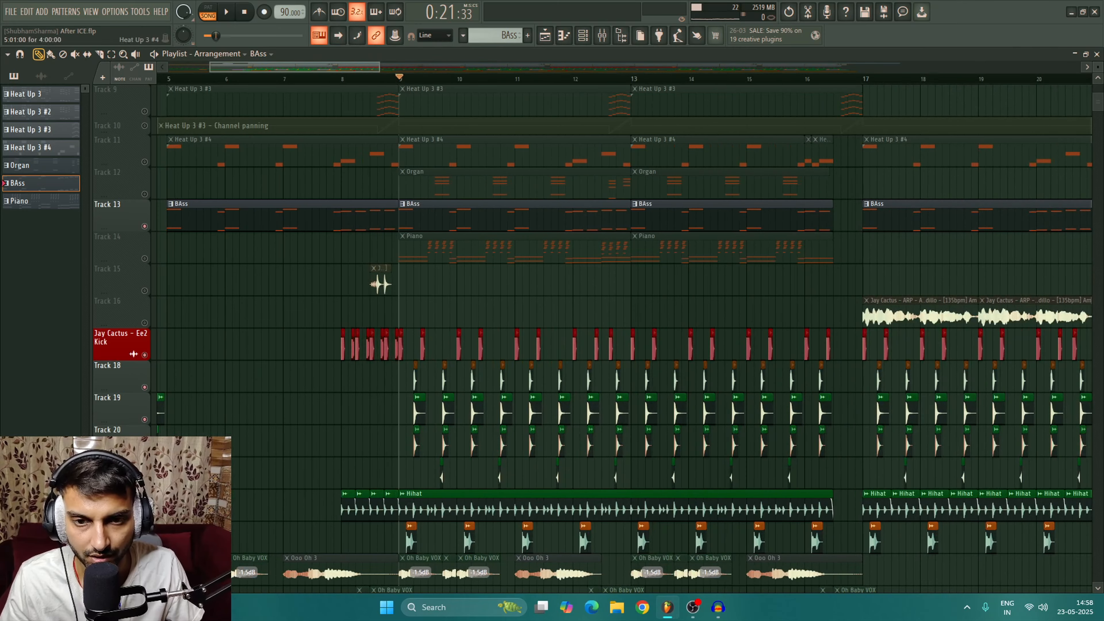
pyautogui.click(145, 258)
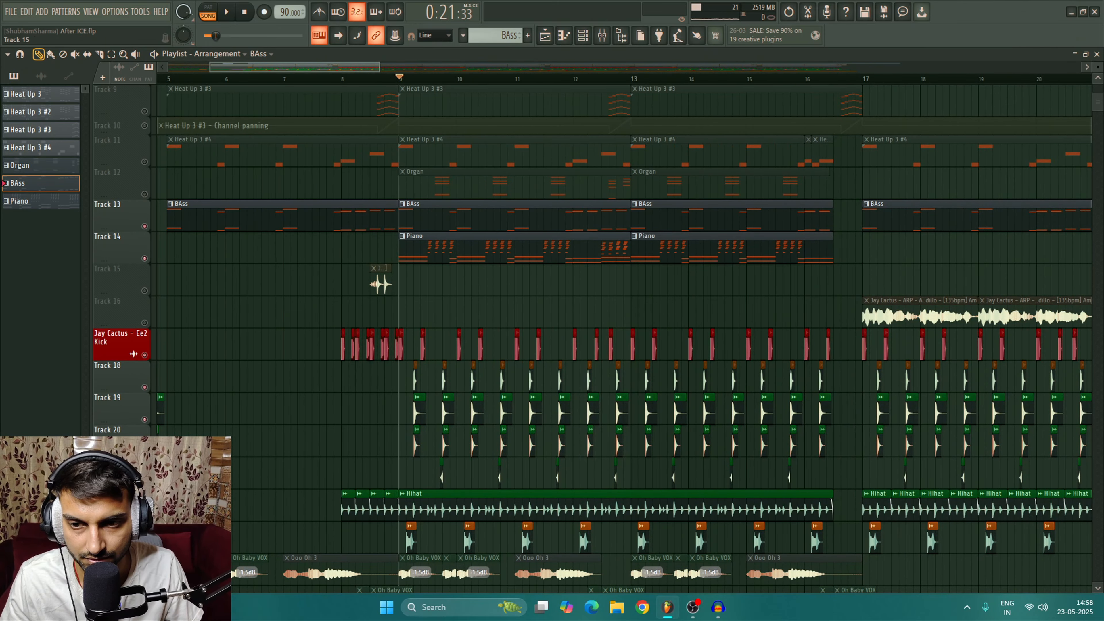
pyautogui.click(144, 194)
pyautogui.click(144, 162)
pyautogui.click(144, 125)
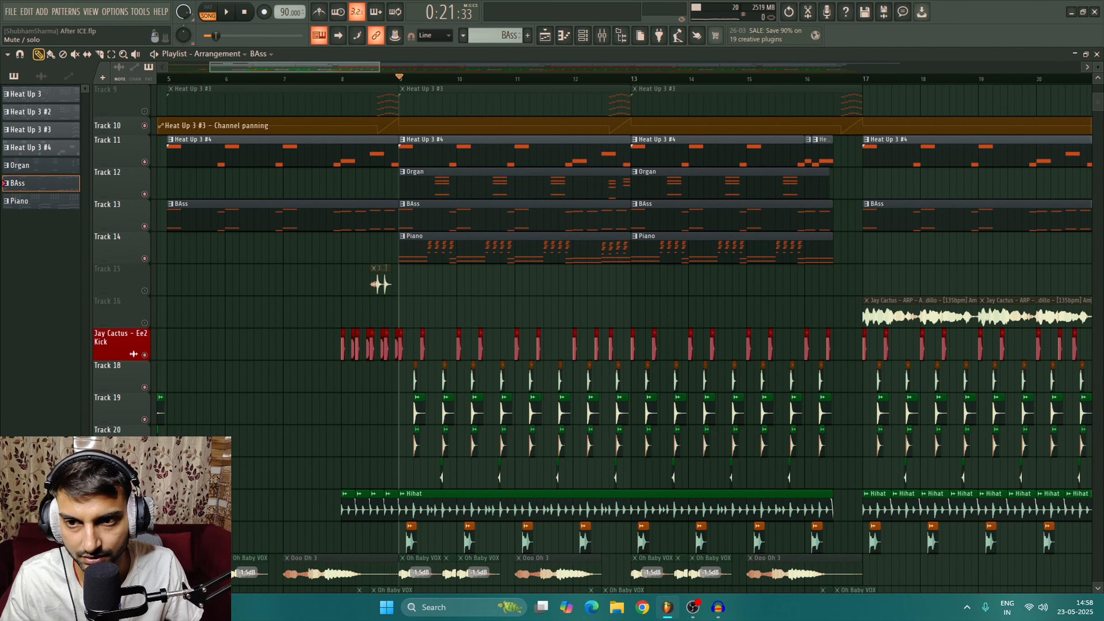
pyautogui.scroll(1, 593, 339)
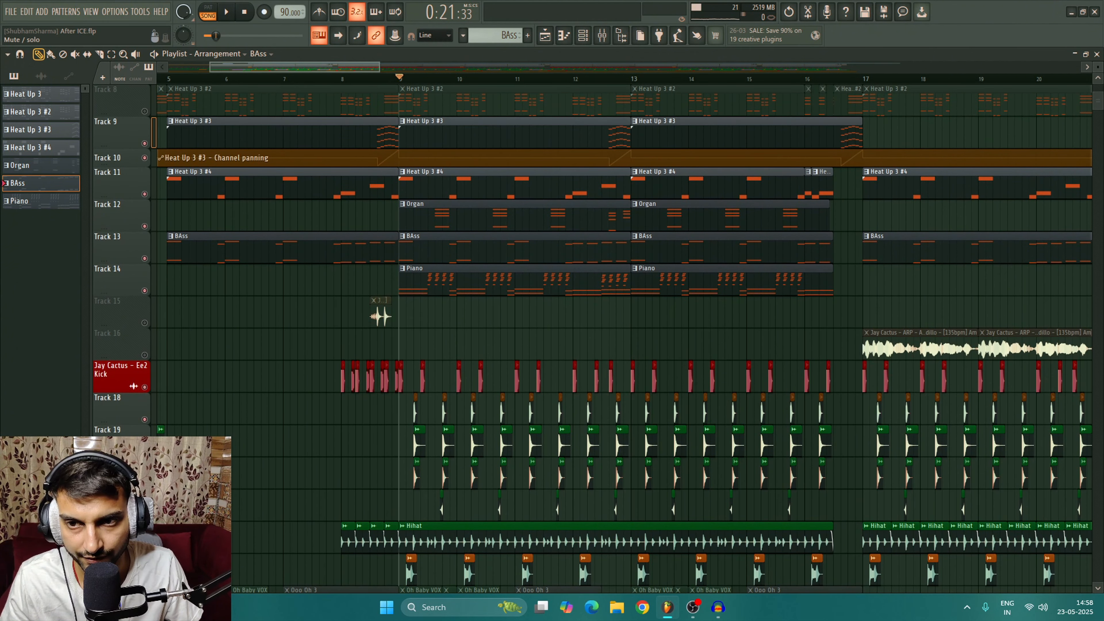
pyautogui.scroll(3, 593, 339)
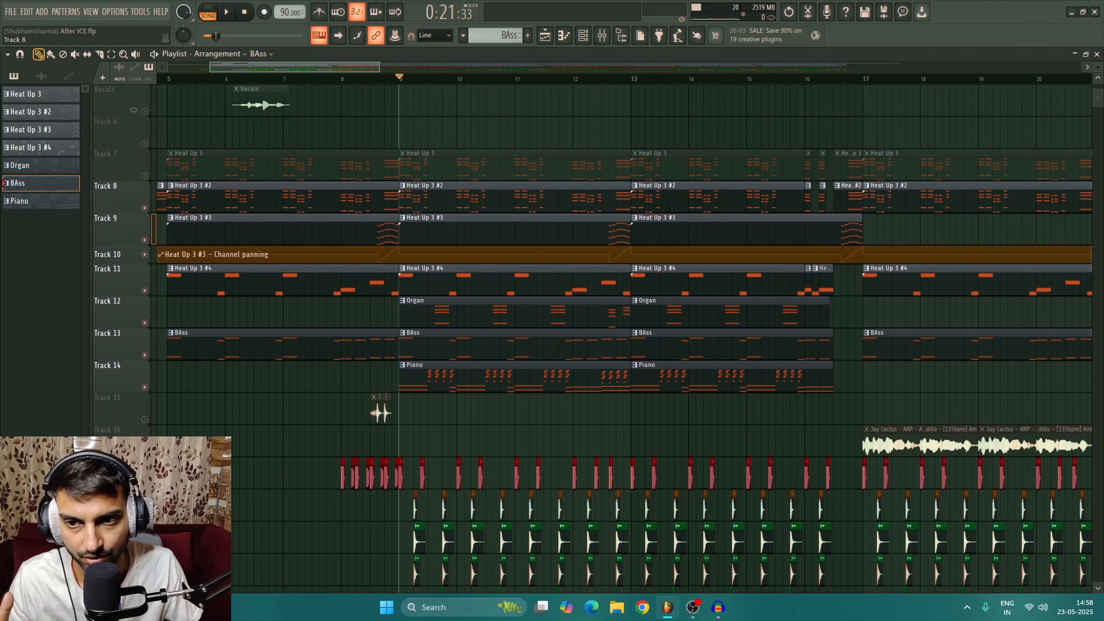
pyautogui.scroll(-5, 144, 321)
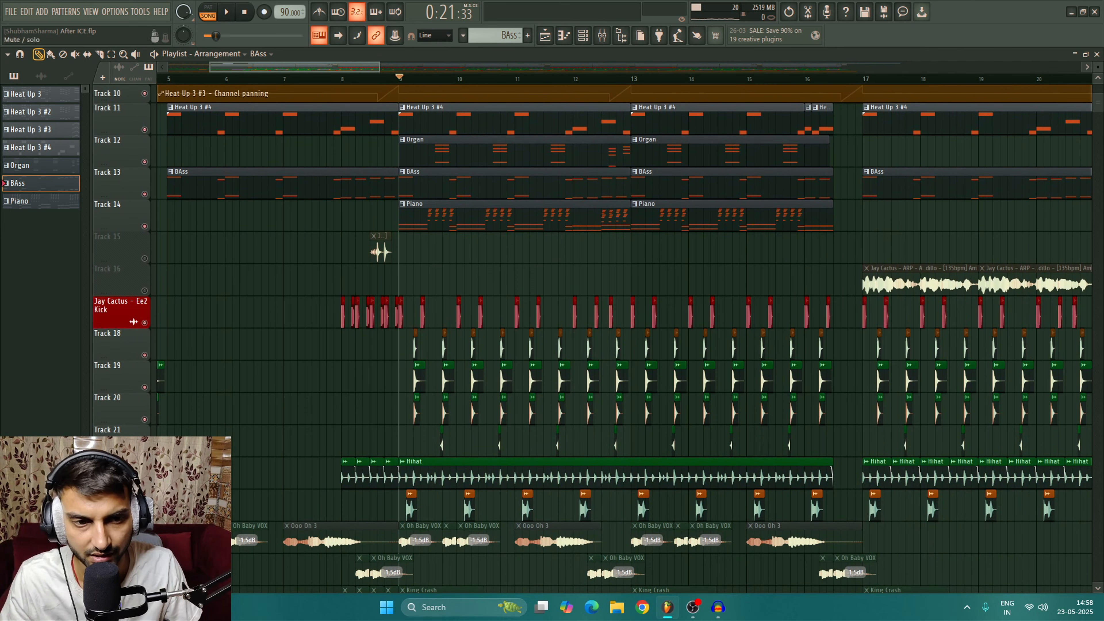
pyautogui.click(144, 259)
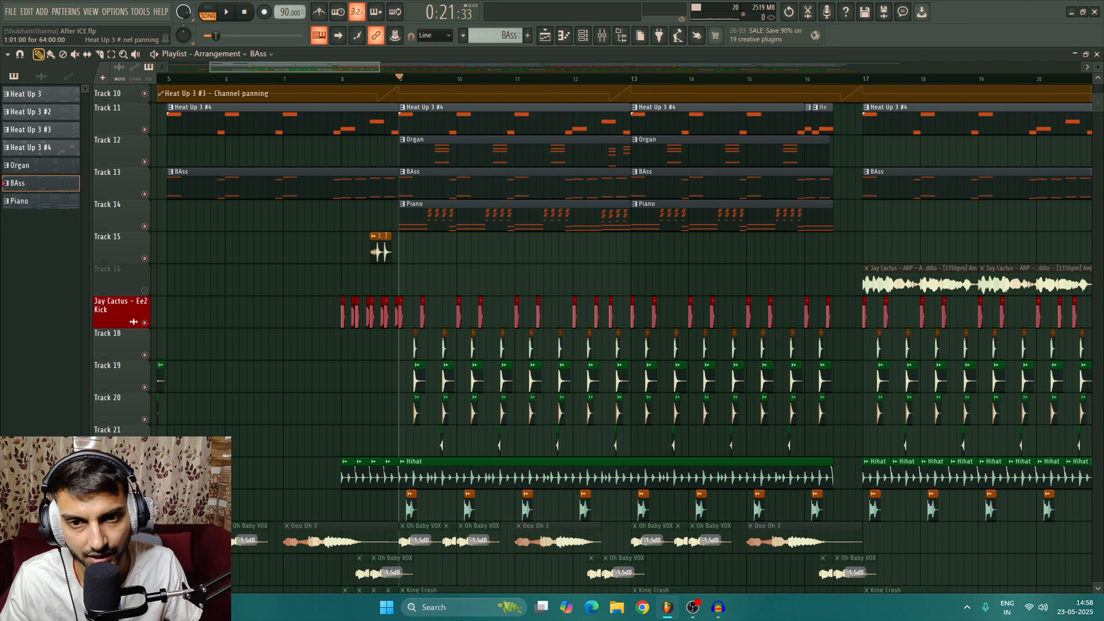
# Play the arrangement from bar 8 with the instruments, bass and drums together
pyautogui.moveTo(335, 78); pyautogui.dragTo(341, 78)
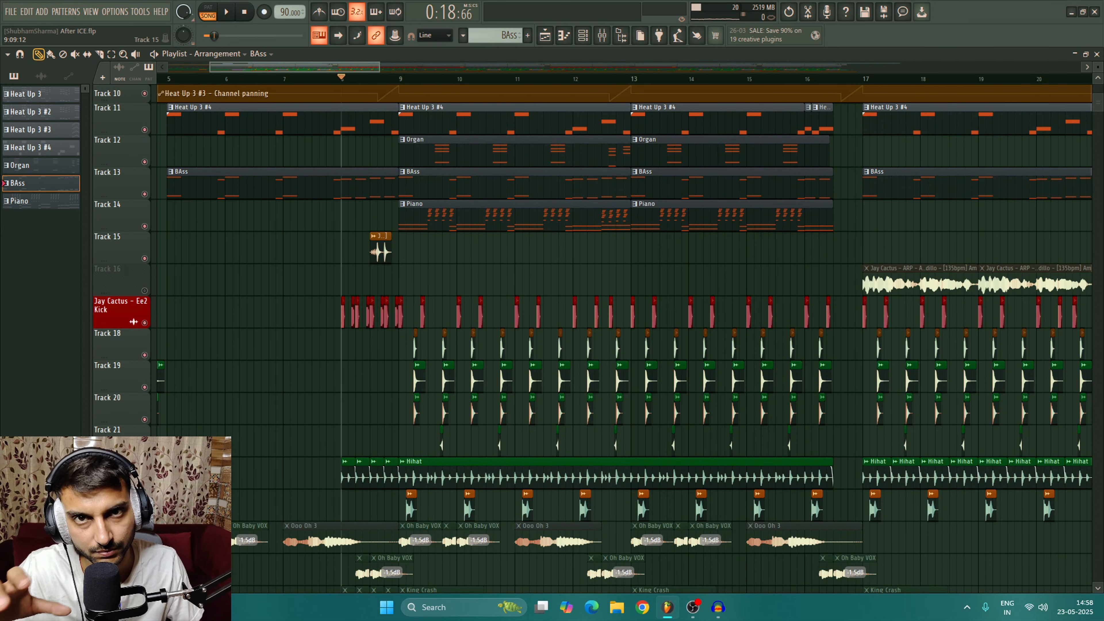
pyautogui.scroll(3, 608, 305)
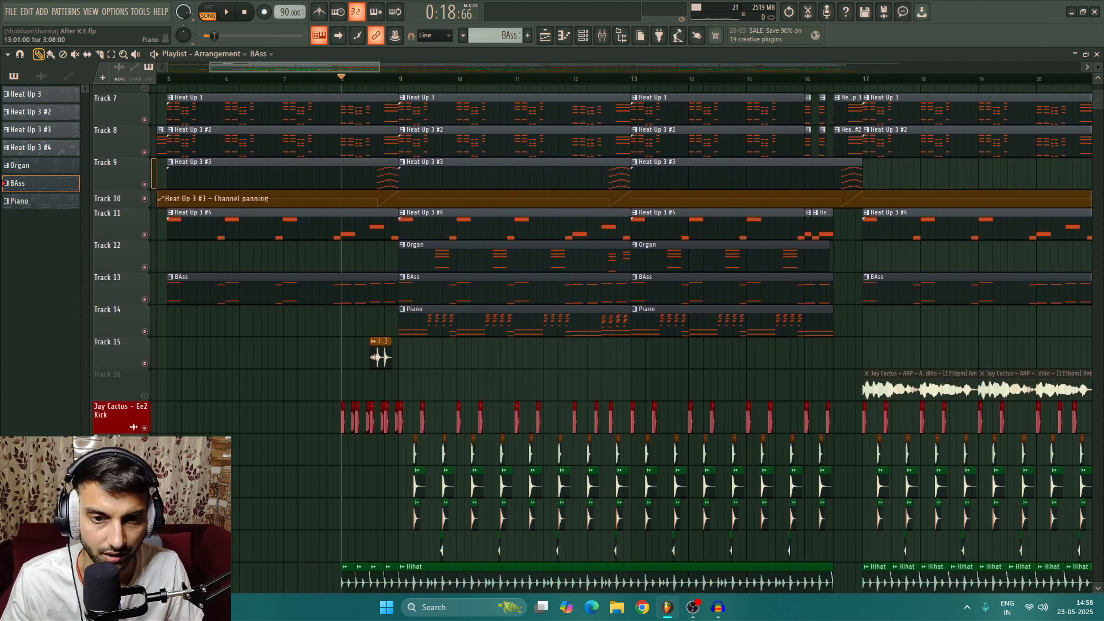
pyautogui.press('space')
pyautogui.scroll(-1, 635, 321)
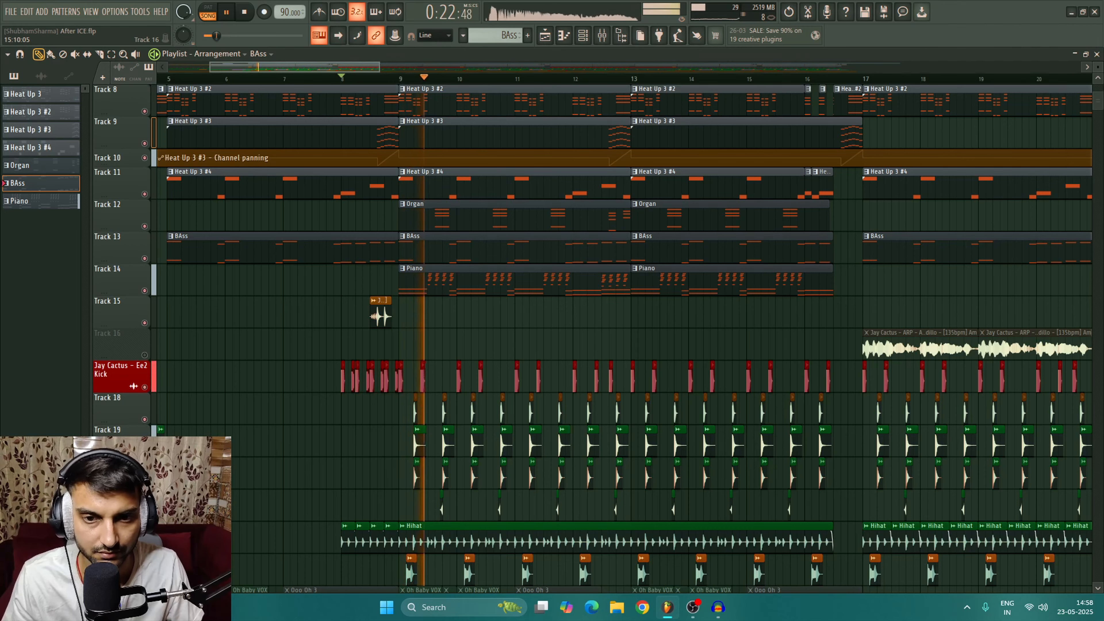
pyautogui.scroll(2, 591, 339)
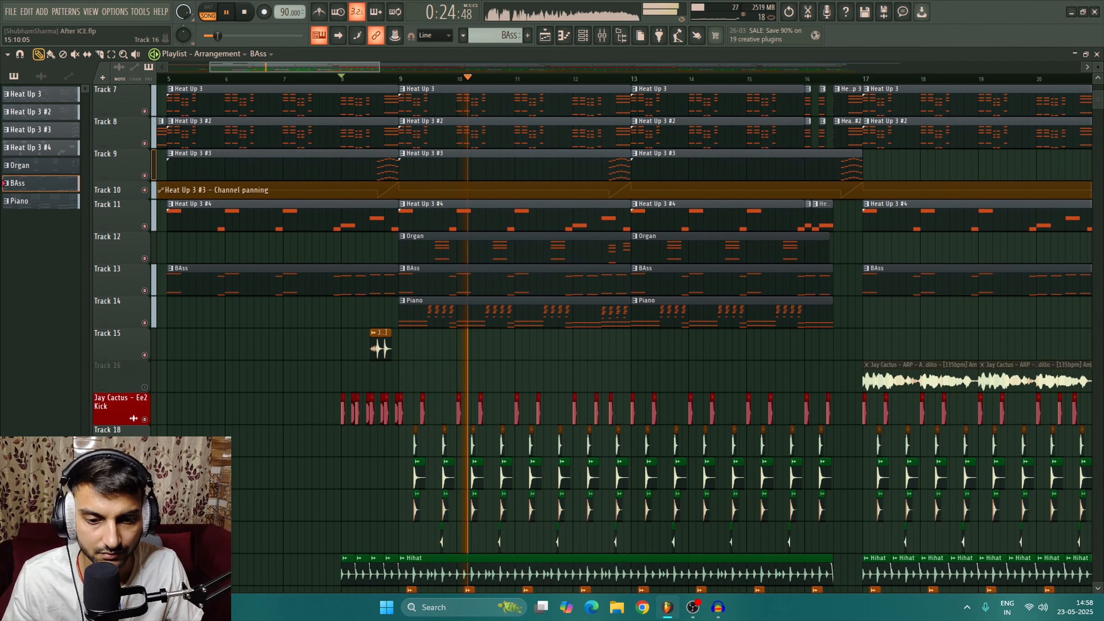
pyautogui.scroll(-1, 591, 340)
pyautogui.scroll(1, 591, 340)
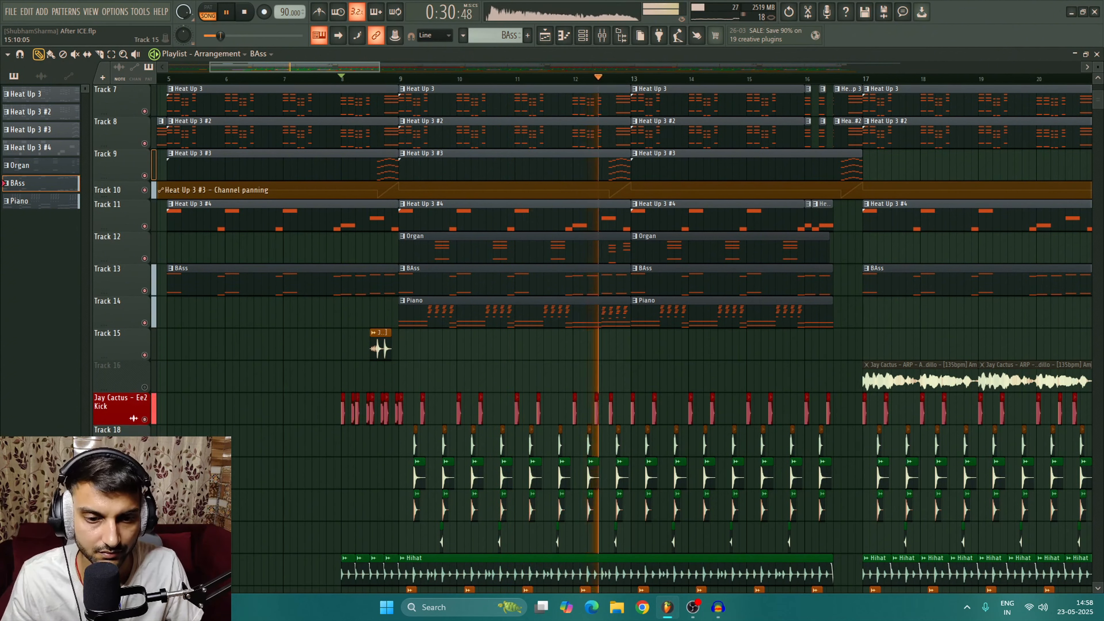
# Stop playback and audition the Cautious Drum Fill sample used on Track 15
pyautogui.press('space')
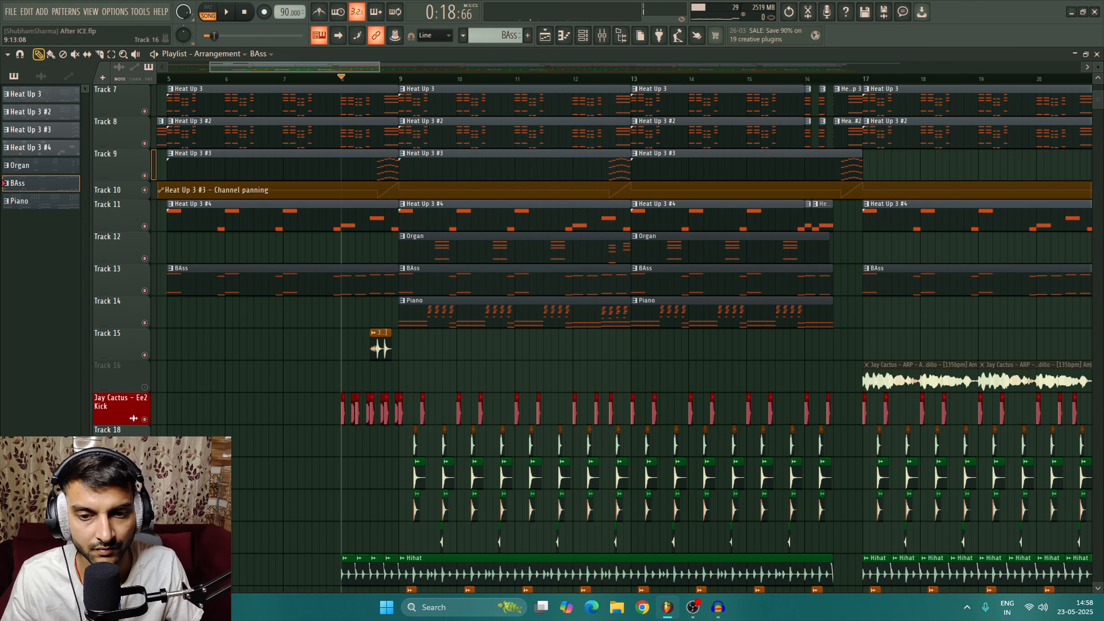
pyautogui.doubleClick(381, 348)
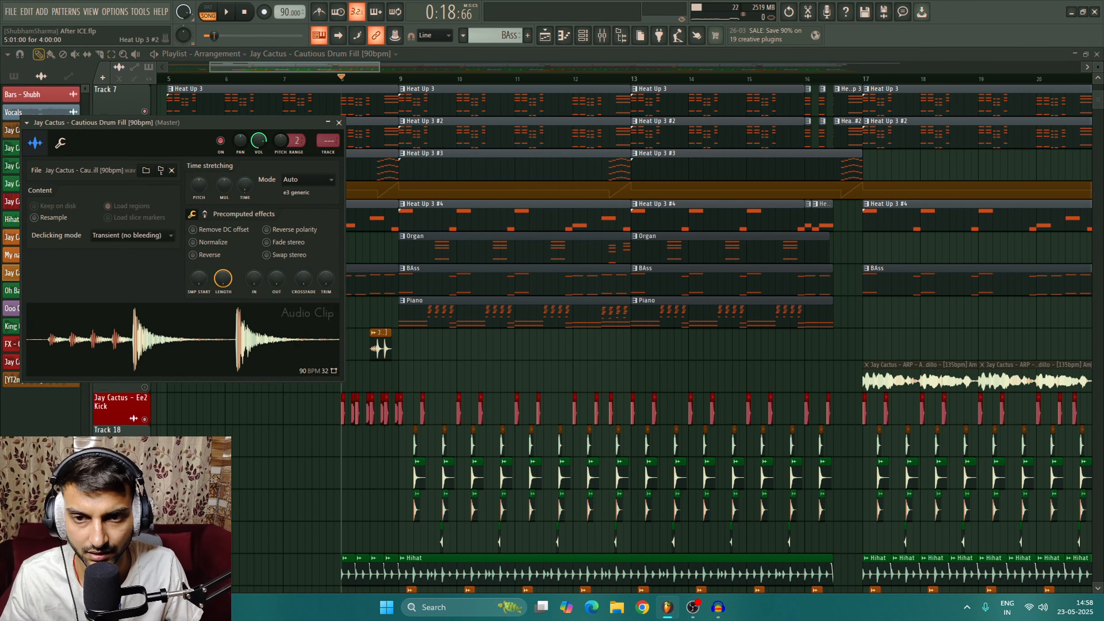
pyautogui.click(183, 340)
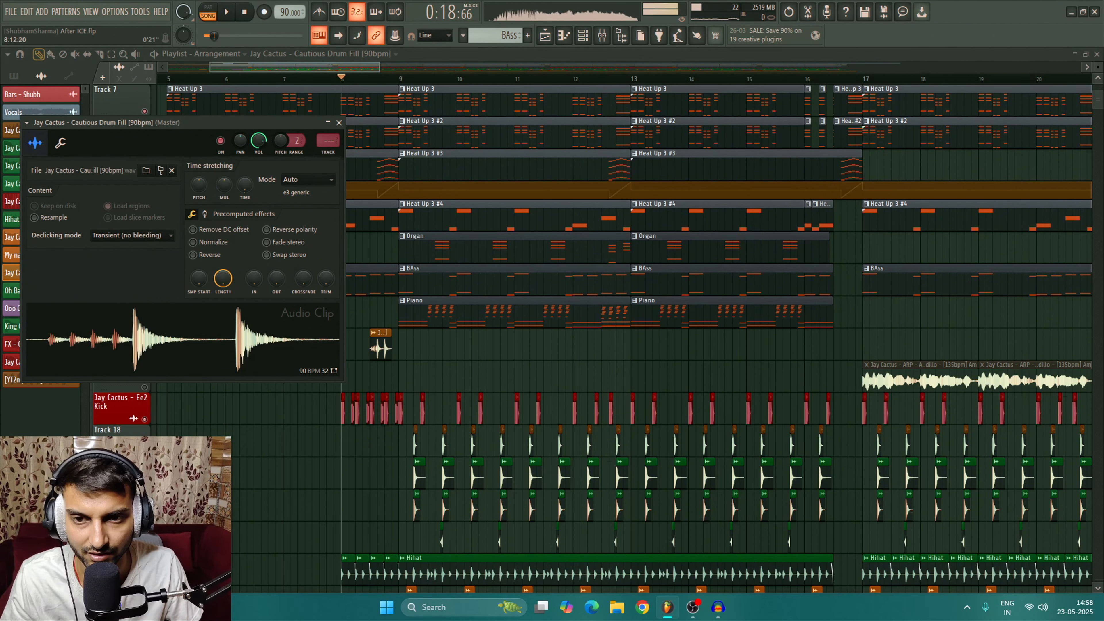
pyautogui.click(339, 123)
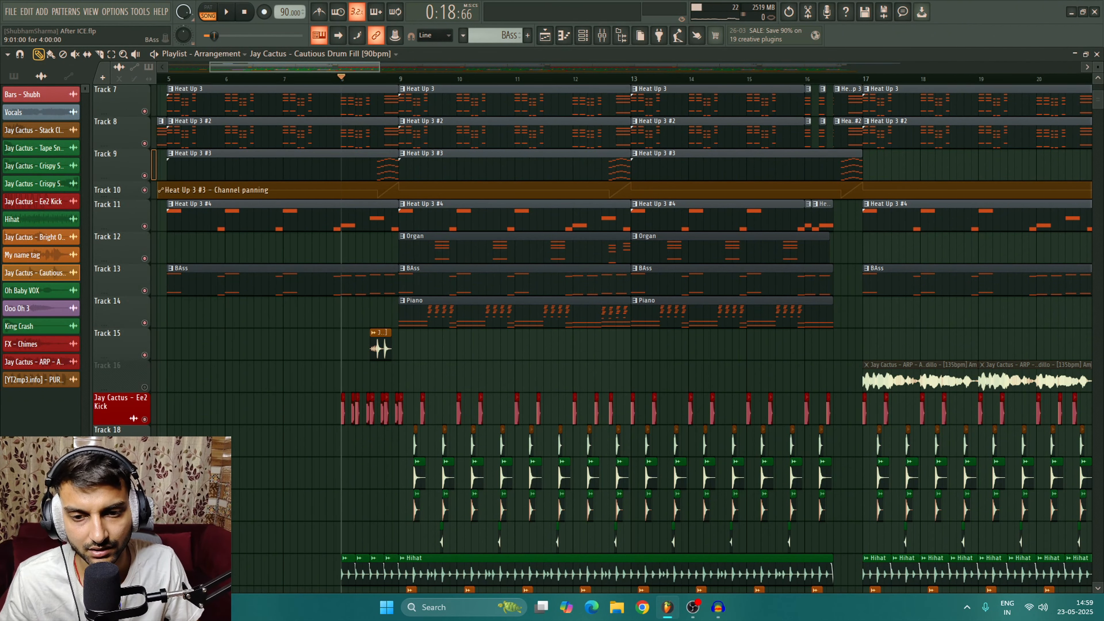
# Play the opening of the arrangement briefly from bar 1
pyautogui.scroll(-2, 591, 340)
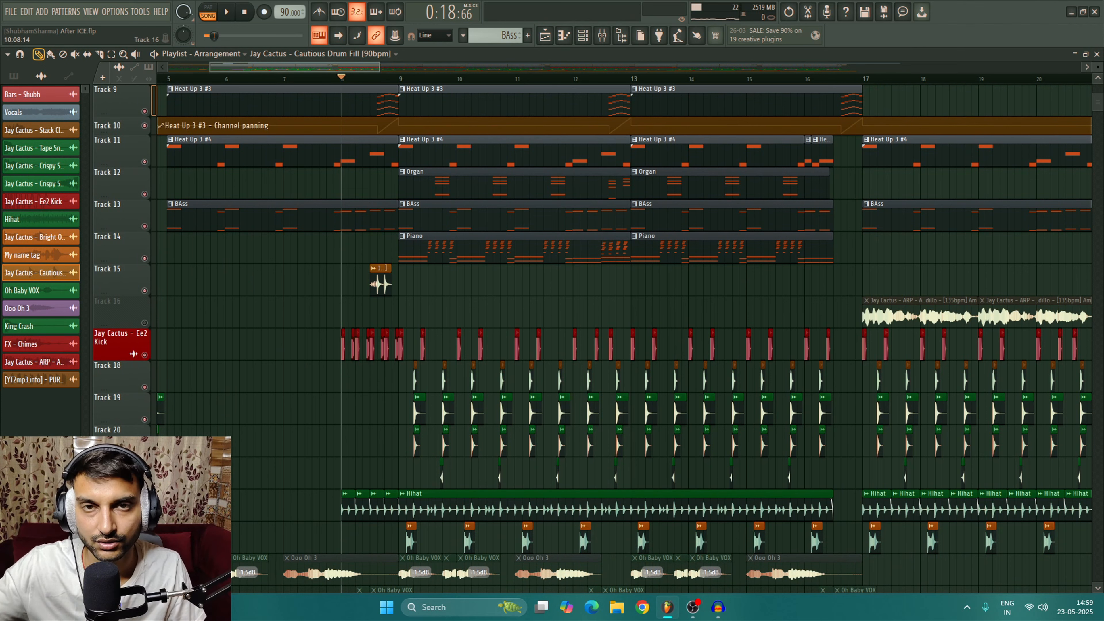
pyautogui.scroll(-4, 591, 339)
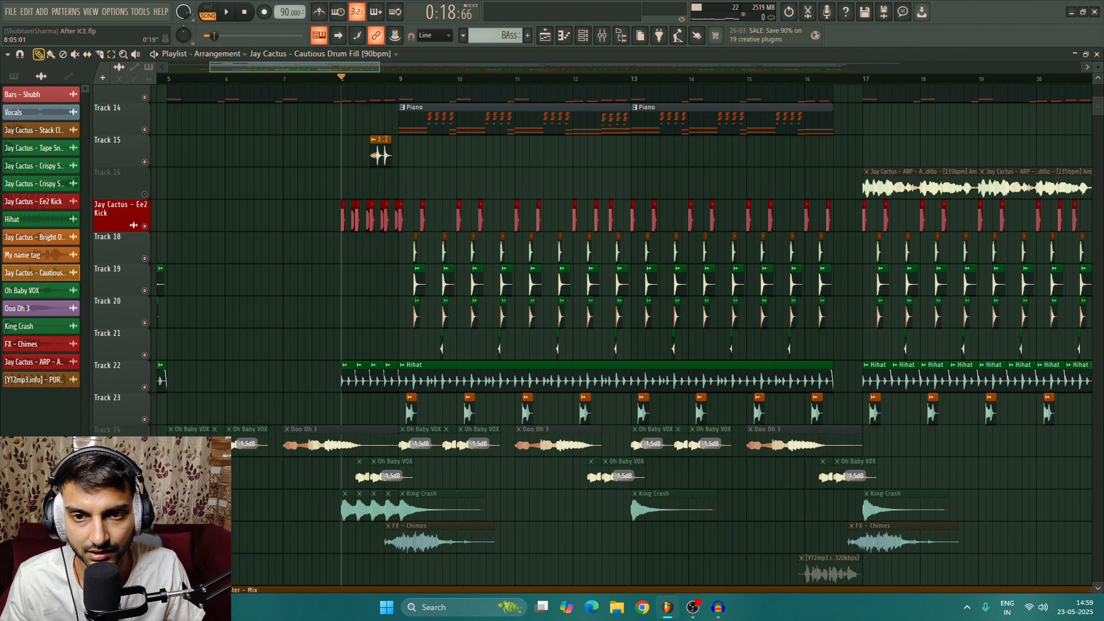
pyautogui.hscroll(2, 356, 341)
pyautogui.scroll(-3, 313, 343)
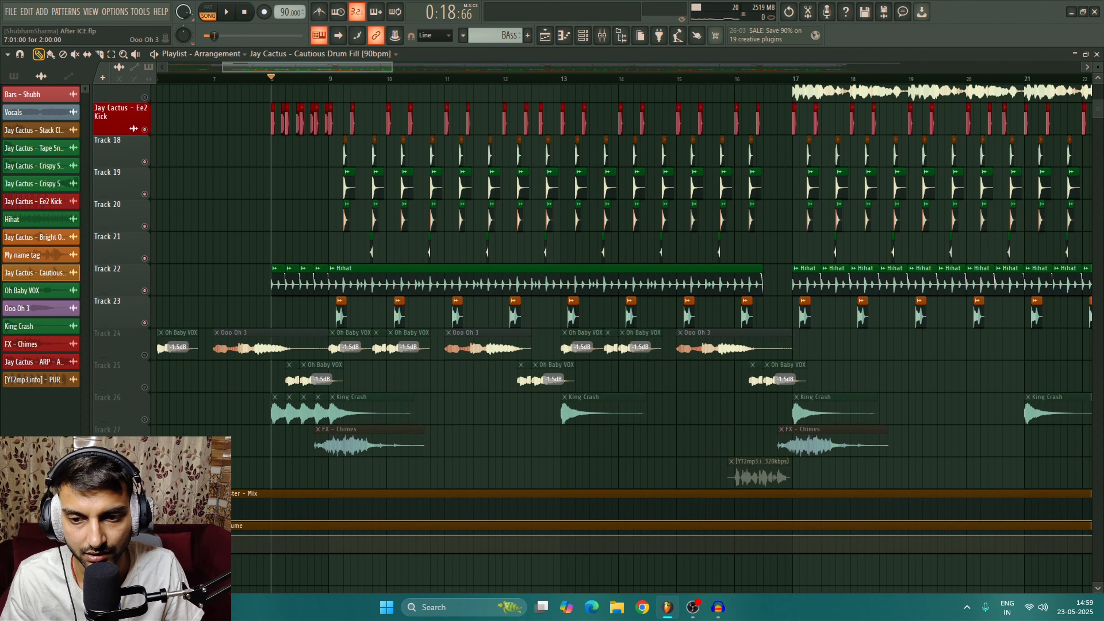
pyautogui.hscroll(-6, 625, 333)
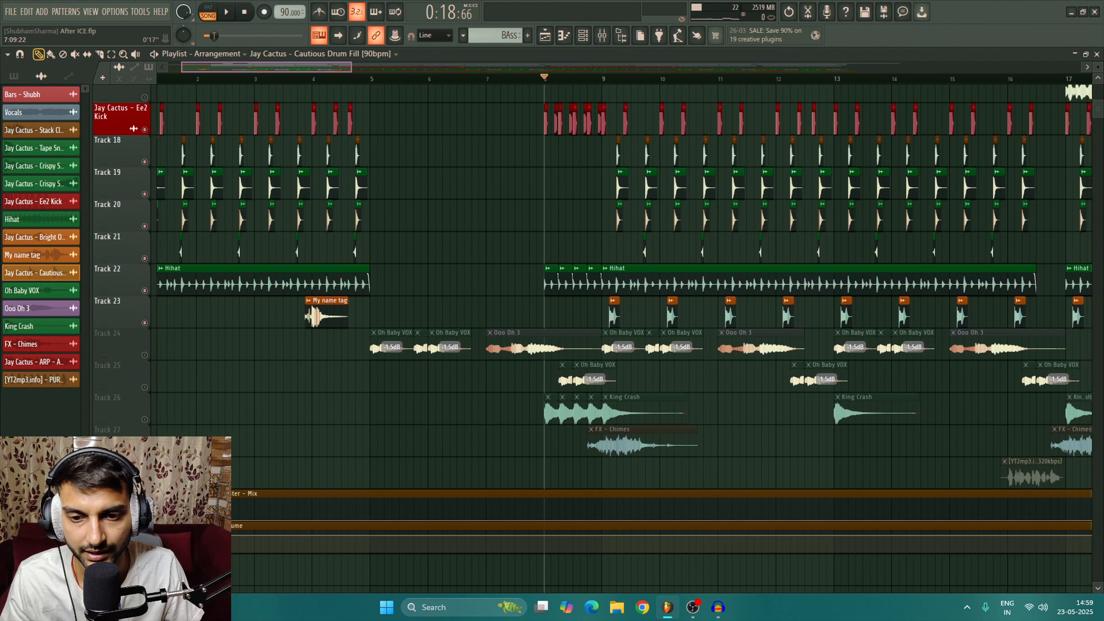
pyautogui.click(319, 78)
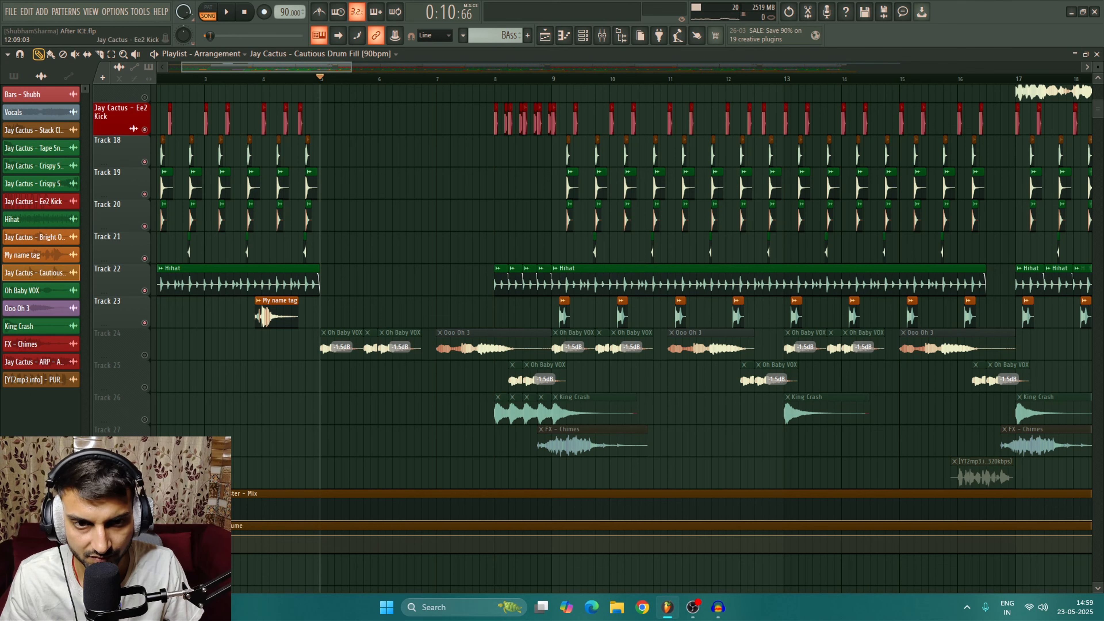
pyautogui.hscroll(-3, 269, 187)
pyautogui.click(159, 78)
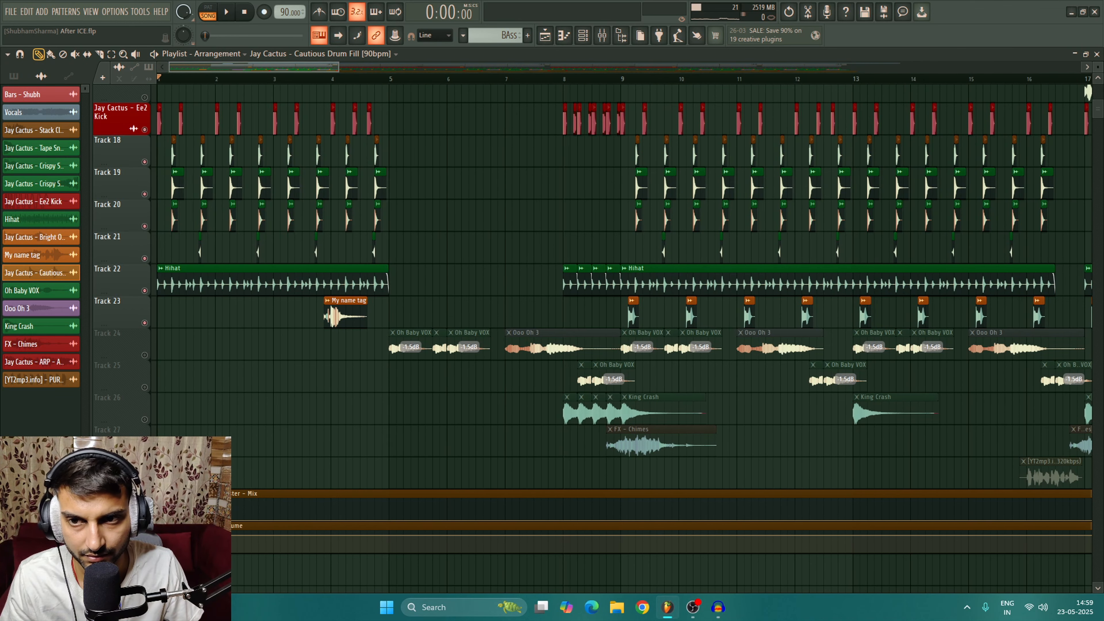
pyautogui.press('space')
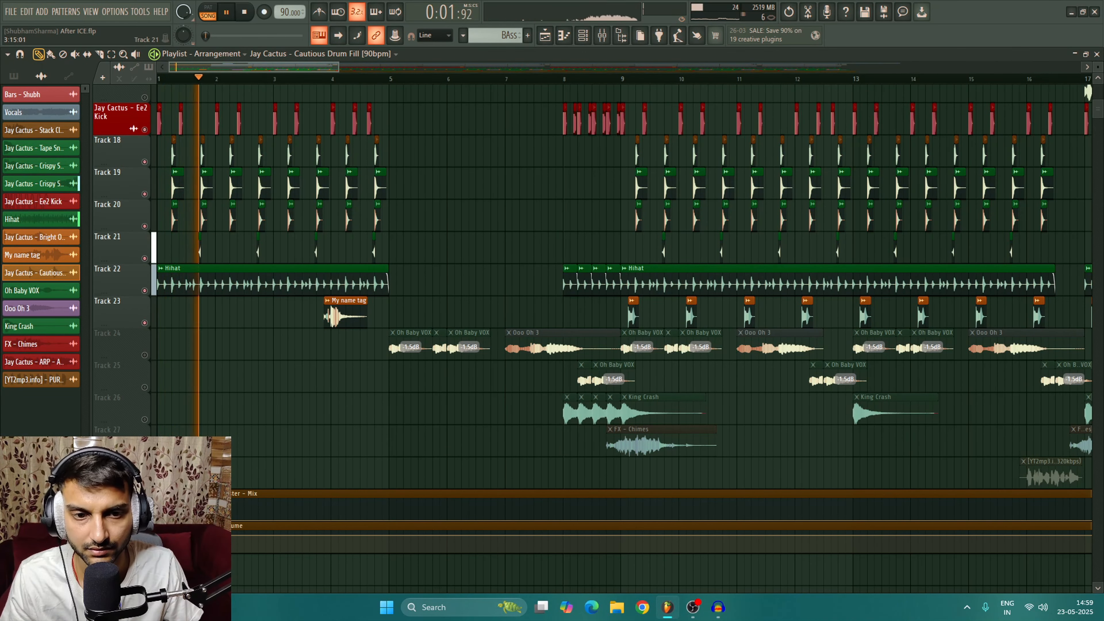
pyautogui.press('space')
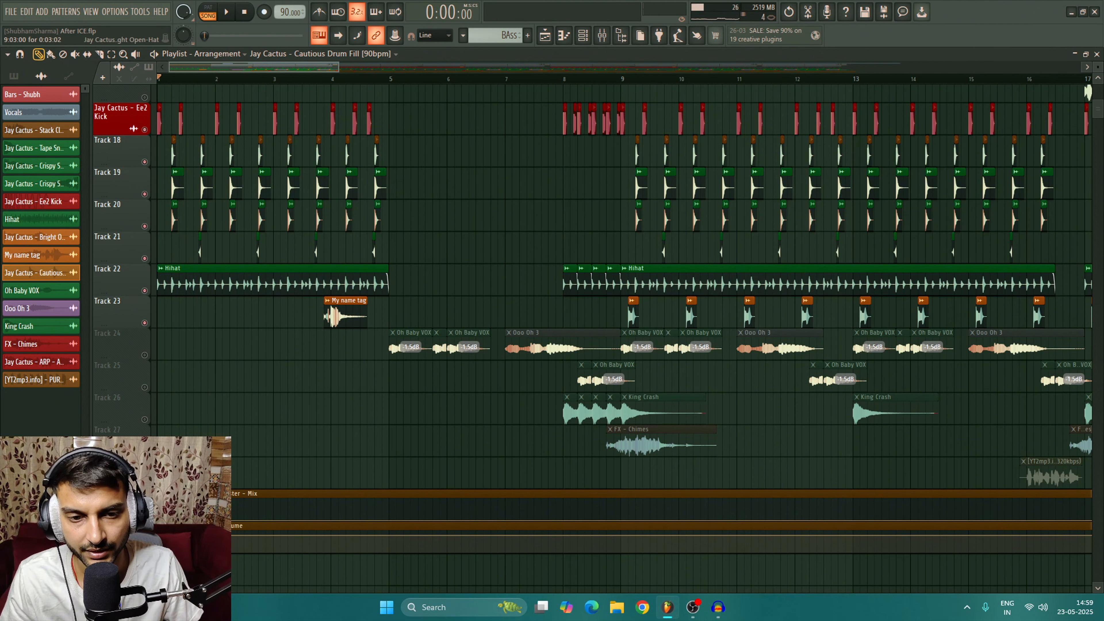
# Audition the Bright Open-Hat sample from the clip at bar 9 on Track 23
pyautogui.doubleClick(633, 301)
pyautogui.click(316, 376)
pyautogui.press('Escape')
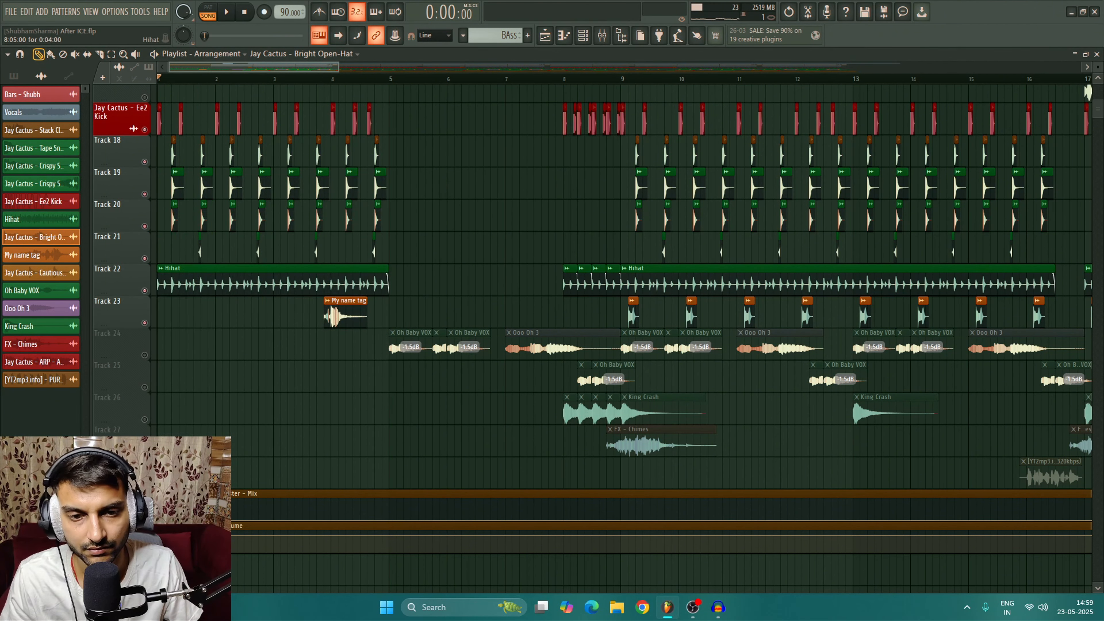
# Solo Track 24 with the Oh Baby VOX and Ooo Oh 3 clips, and unmute the two automation tracks
pyautogui.moveTo(334, 67); pyautogui.dragTo(340, 67)
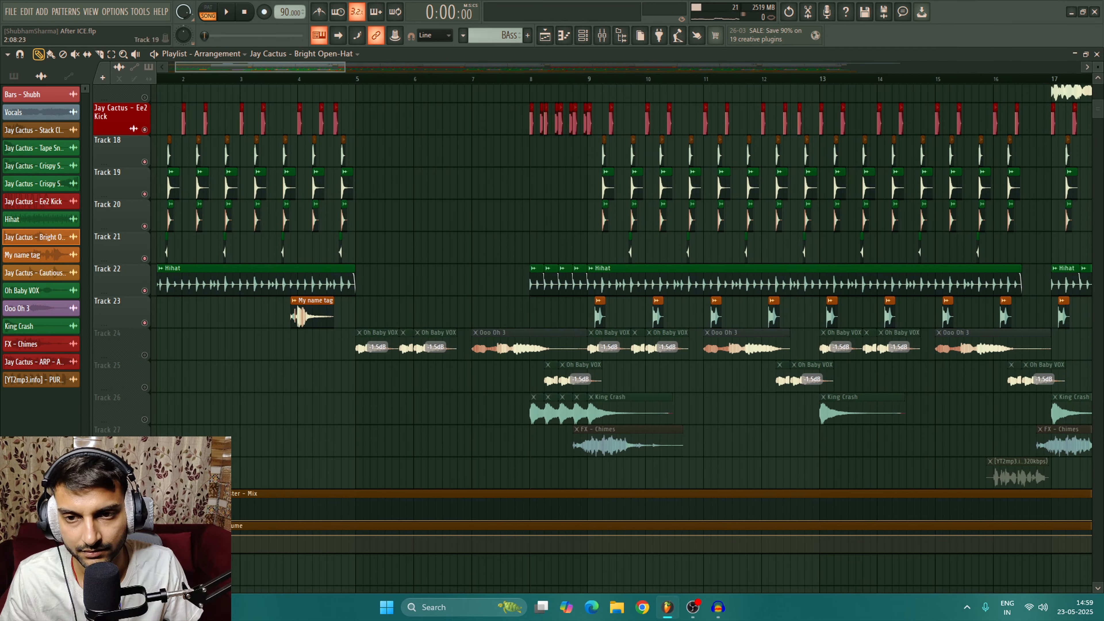
pyautogui.hscroll(3, 331, 344)
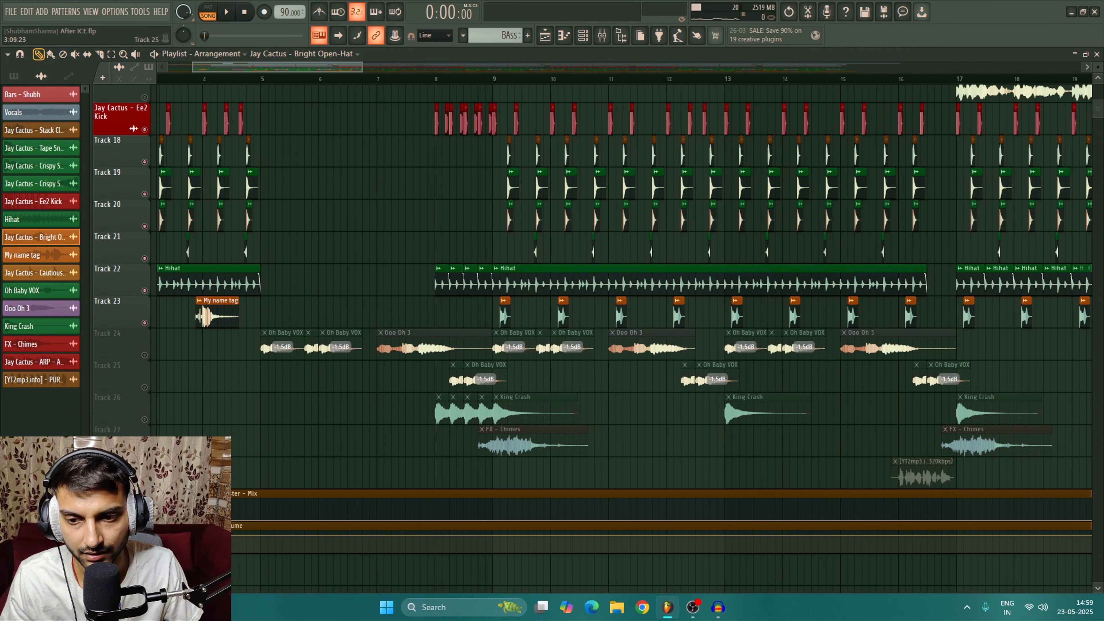
pyautogui.rightClick(144, 355)
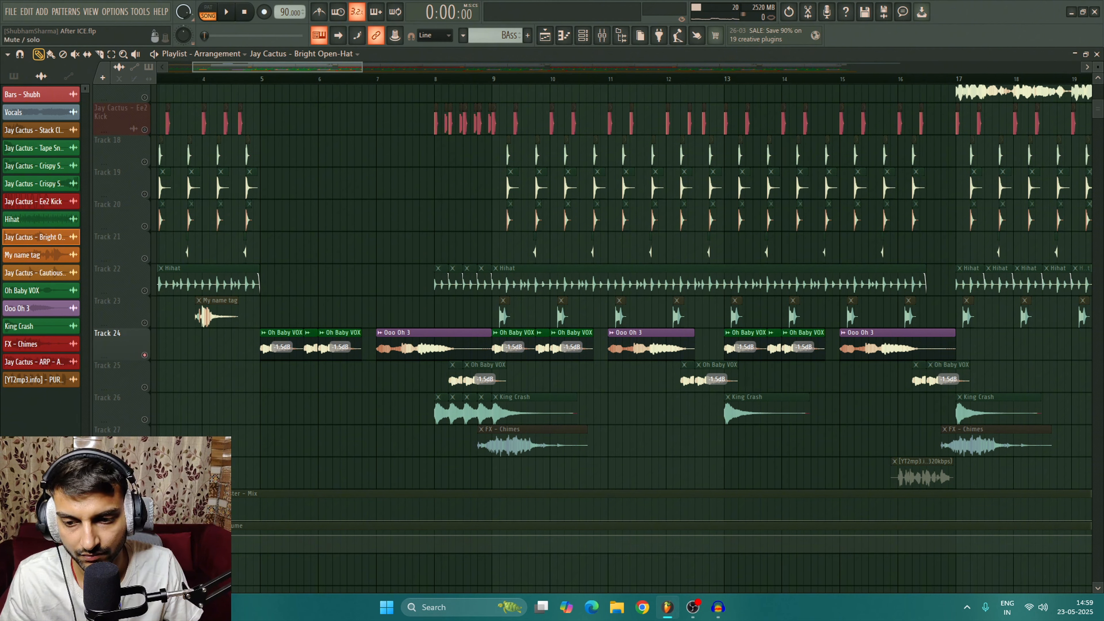
pyautogui.click(144, 516)
pyautogui.click(144, 549)
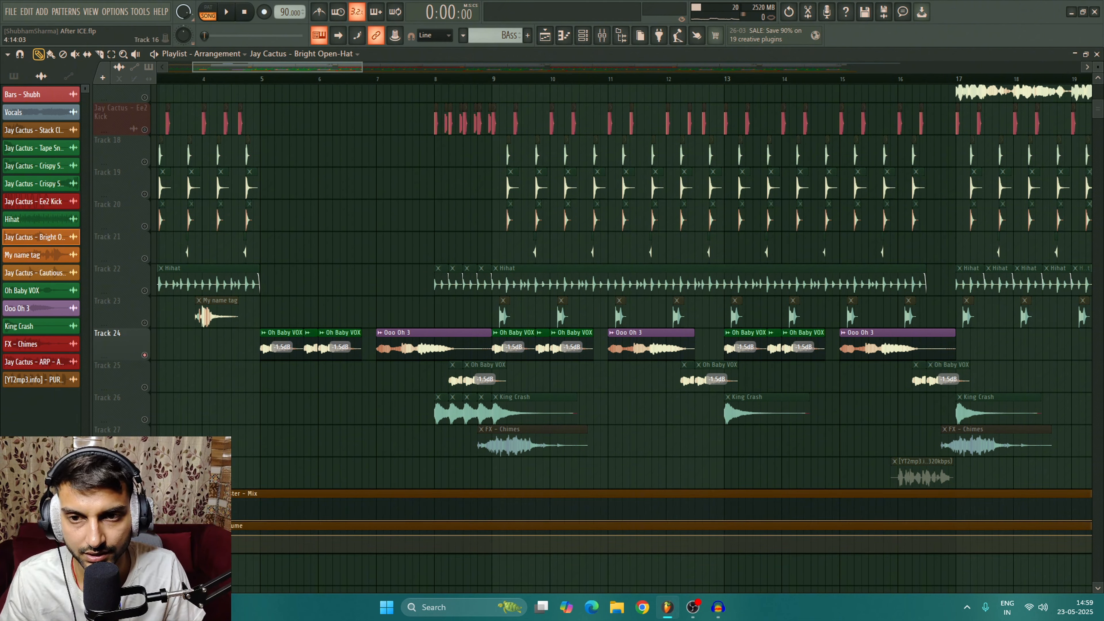
# Play the soloed vocal chops from bar 5 and unmute Track 25 during playback
pyautogui.press('space')
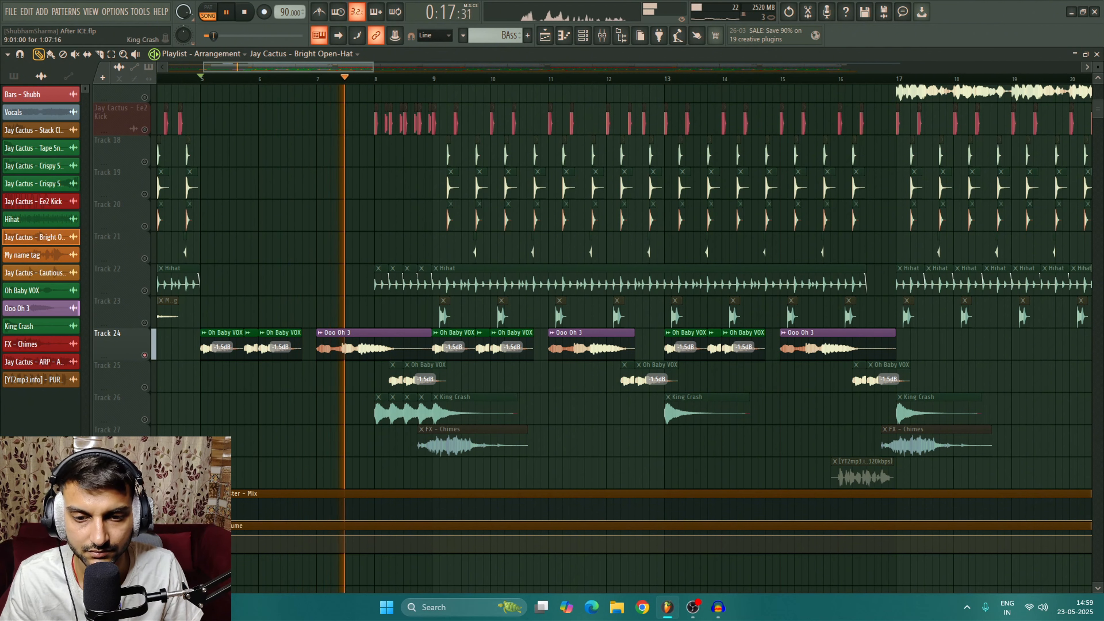
pyautogui.click(144, 388)
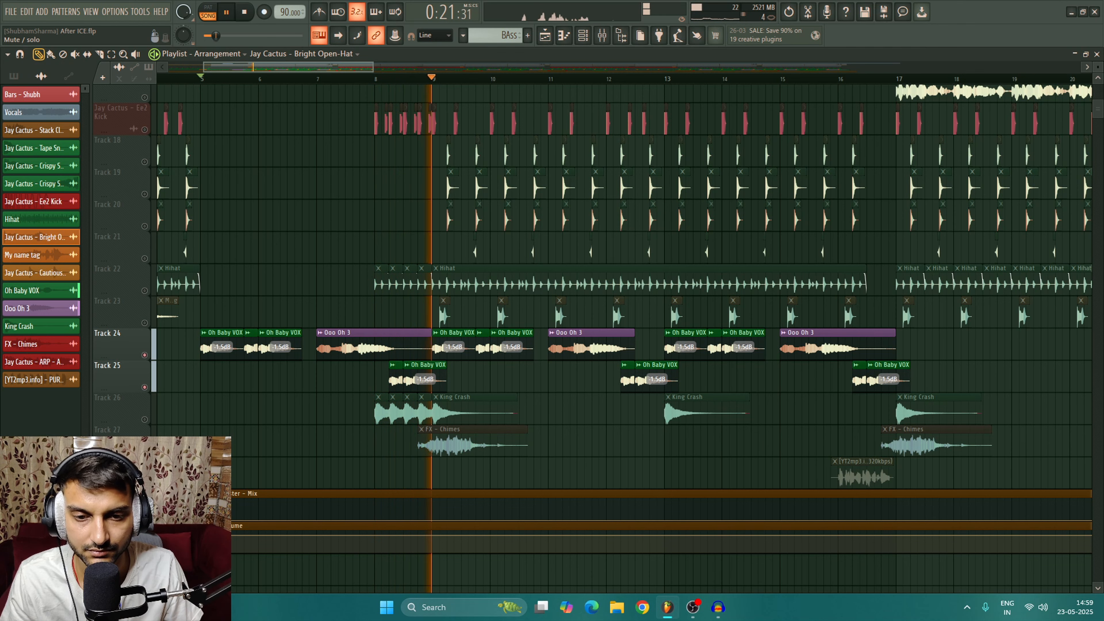
pyautogui.press('space')
# Inspect the sample settings of the first Oh Baby VOX clip on Track 24 and play it twice from bar 5
pyautogui.scroll(5, 193, 79)
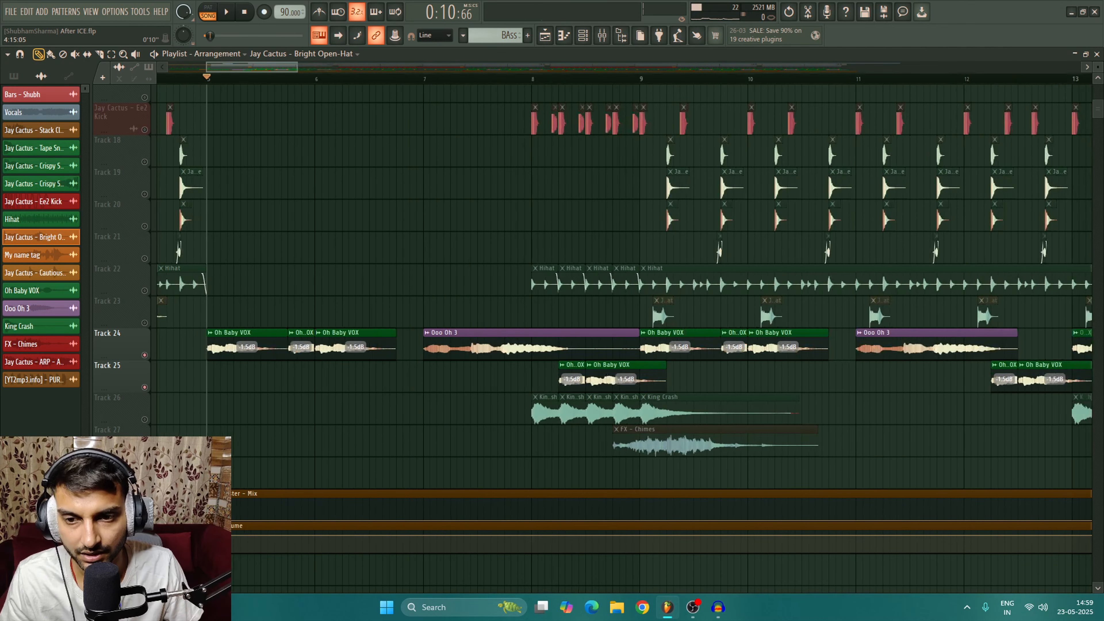
pyautogui.doubleClick(265, 342)
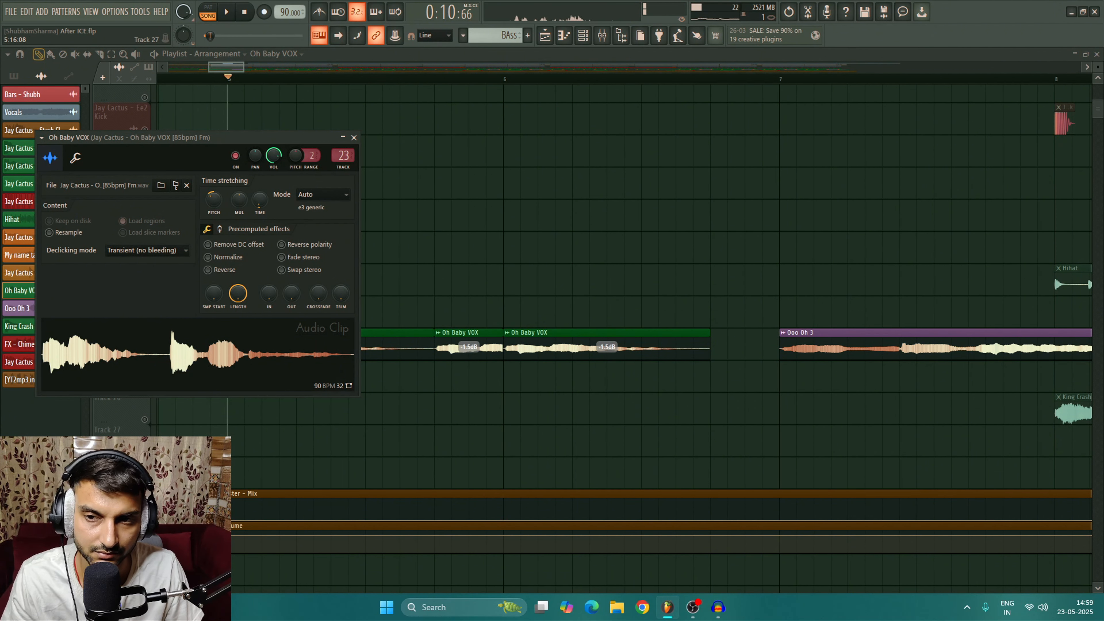
pyautogui.press('Escape')
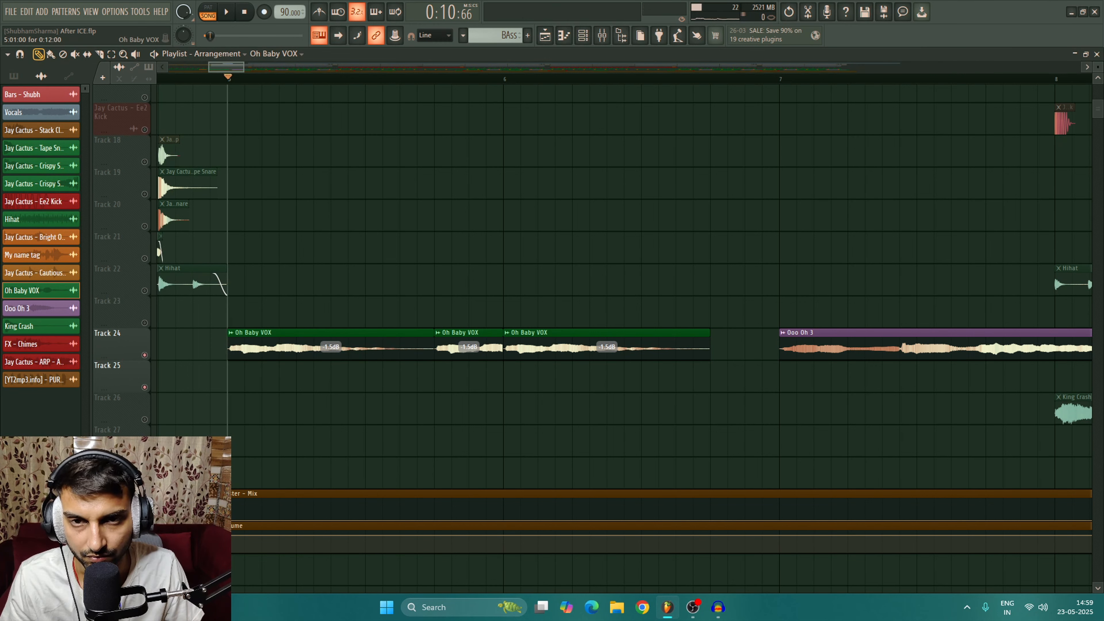
pyautogui.press('space')
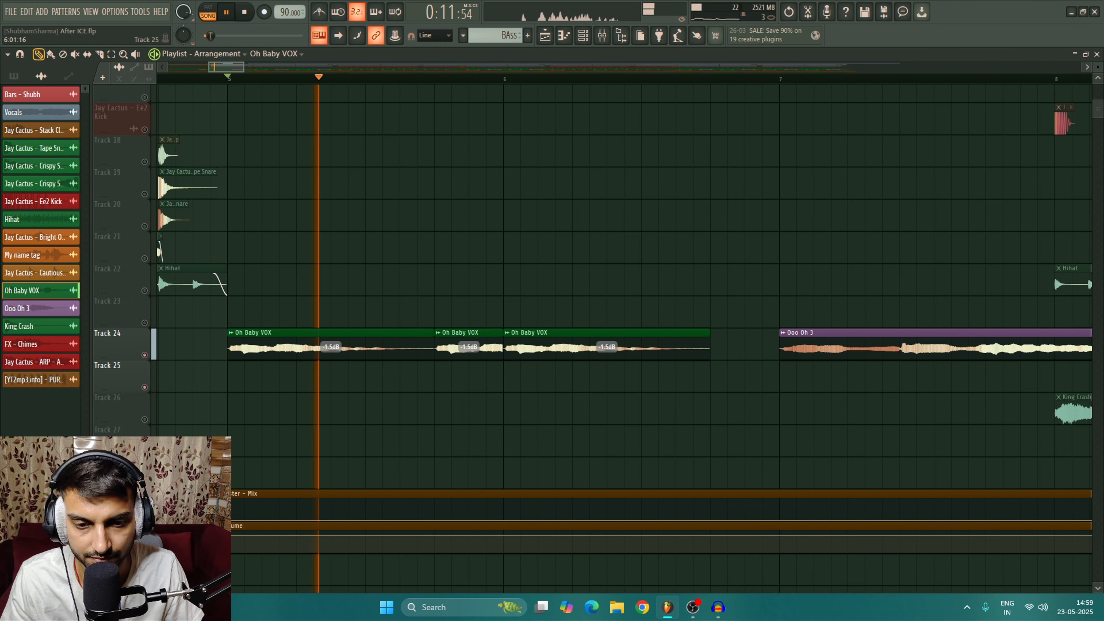
pyautogui.press('space')
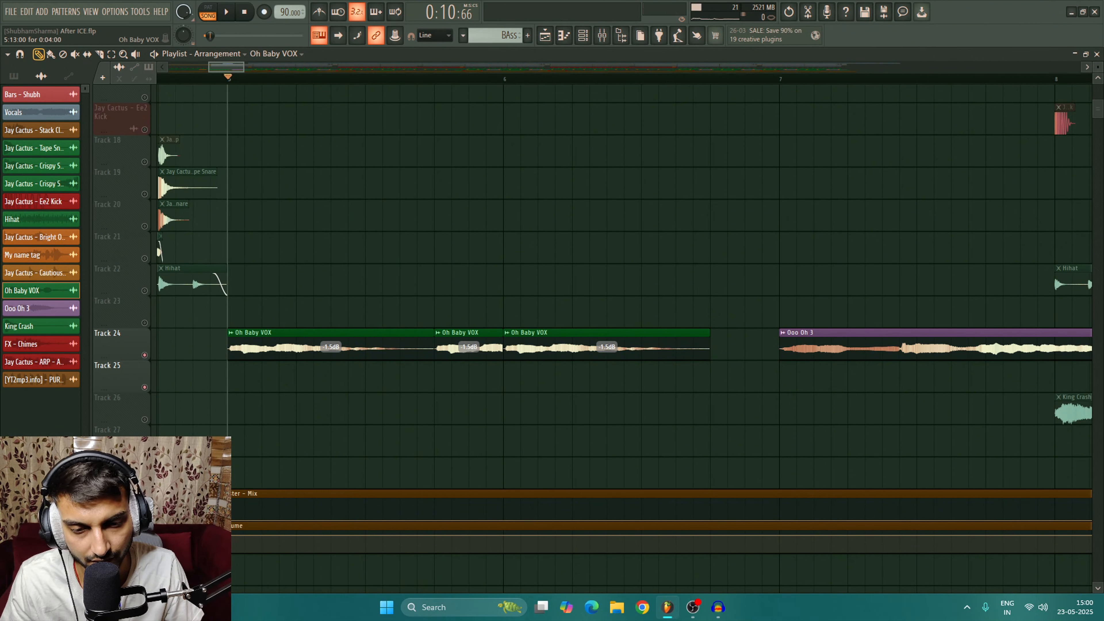
pyautogui.press('space')
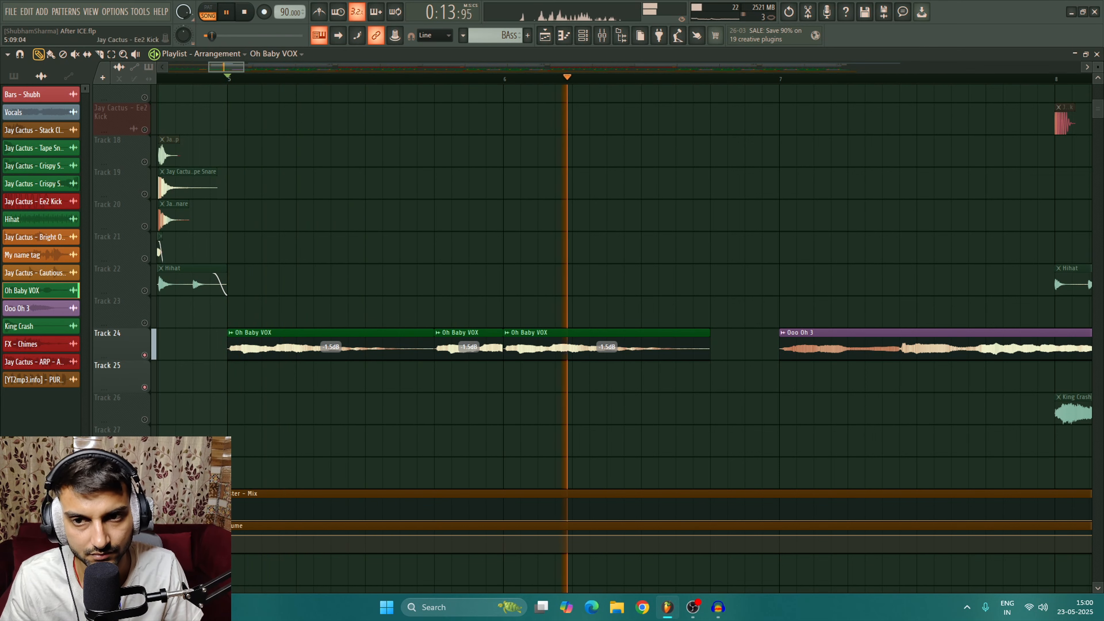
pyautogui.press('space')
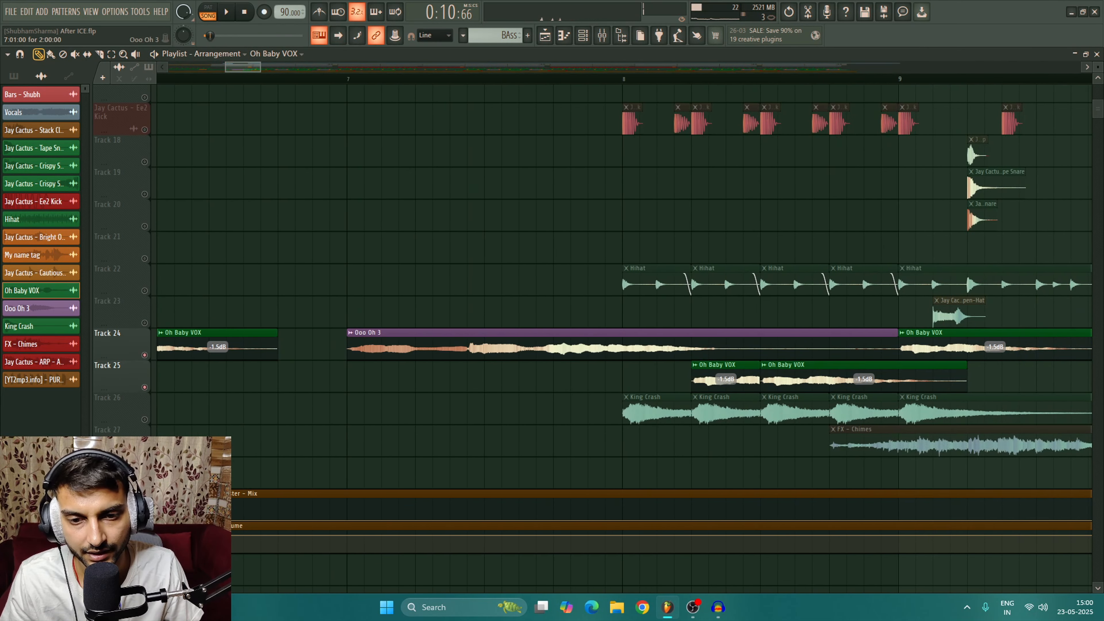
# Inspect the sample settings of the Ooo Oh 3 clip on Track 24 and play it from bar 7
pyautogui.doubleClick(360, 344)
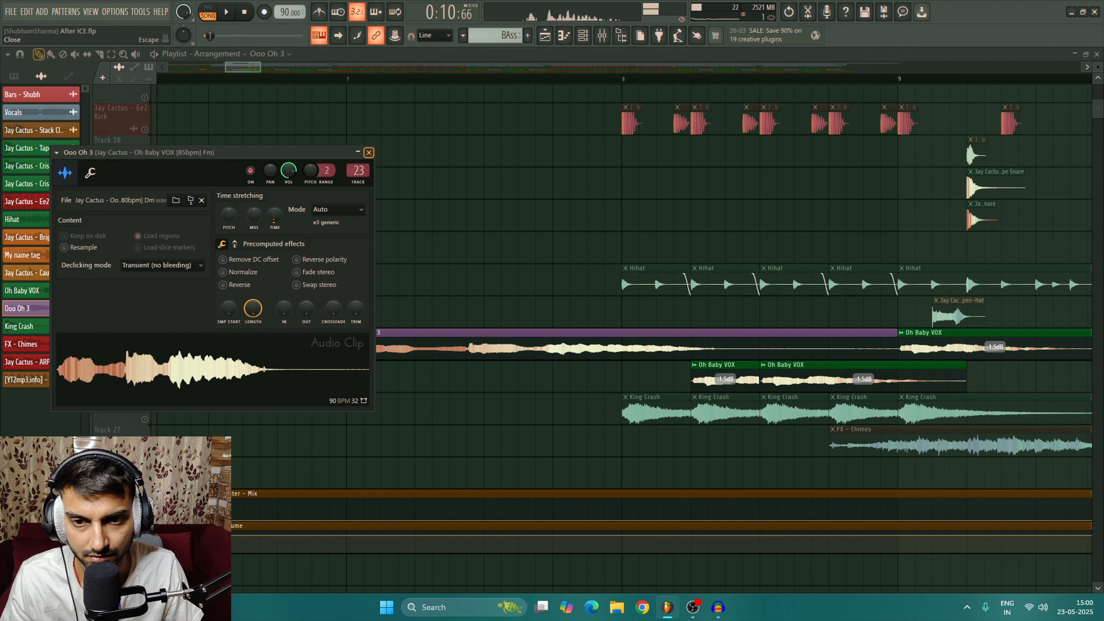
pyautogui.click(369, 152)
pyautogui.click(358, 79)
pyautogui.press('space')
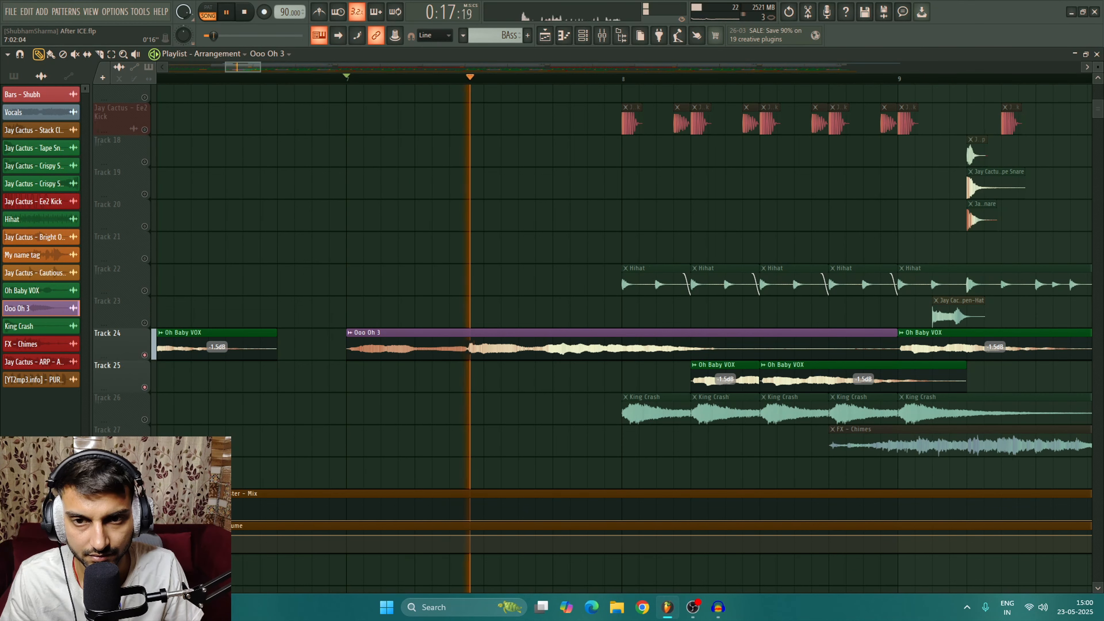
pyautogui.scroll(-2, 361, 344)
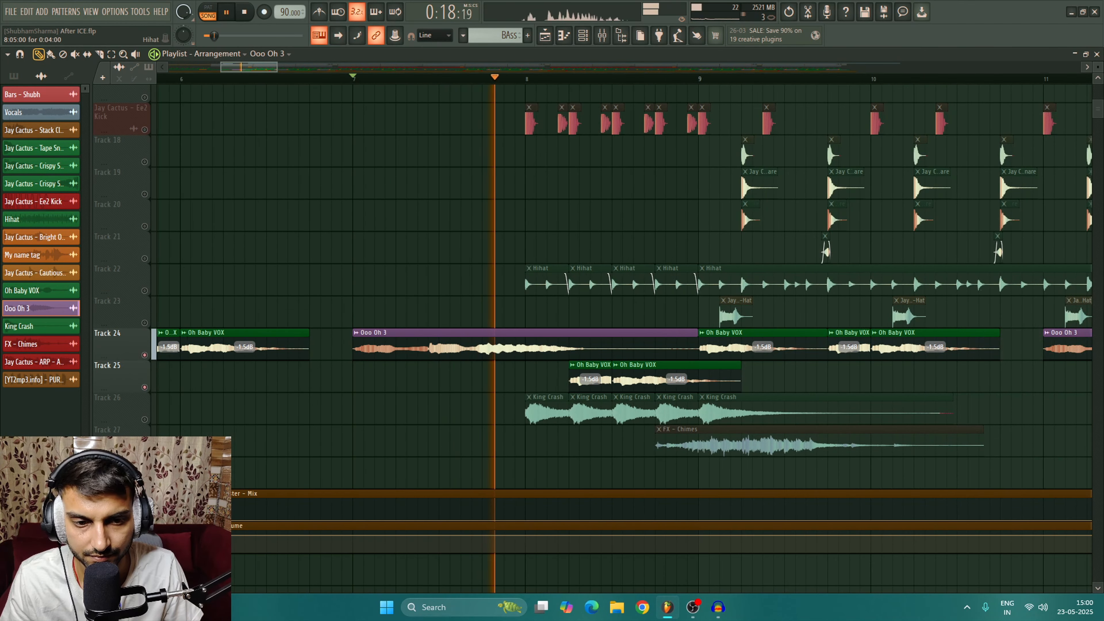
pyautogui.press('space')
# Play the vocal chops from the start of the first Oh Baby VOX clip on Track 25, just after bar 8
pyautogui.moveTo(262, 67); pyautogui.dragTo(245, 67)
pyautogui.click(505, 344)
pyautogui.click(828, 78)
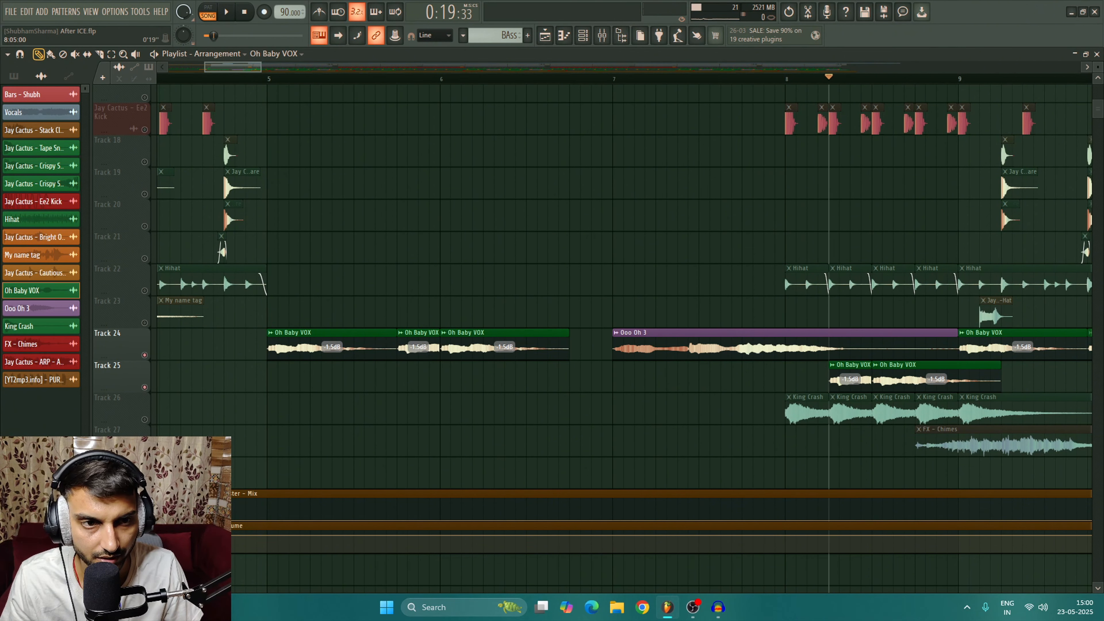
pyautogui.press('space')
pyautogui.scroll(-2, 275, 67)
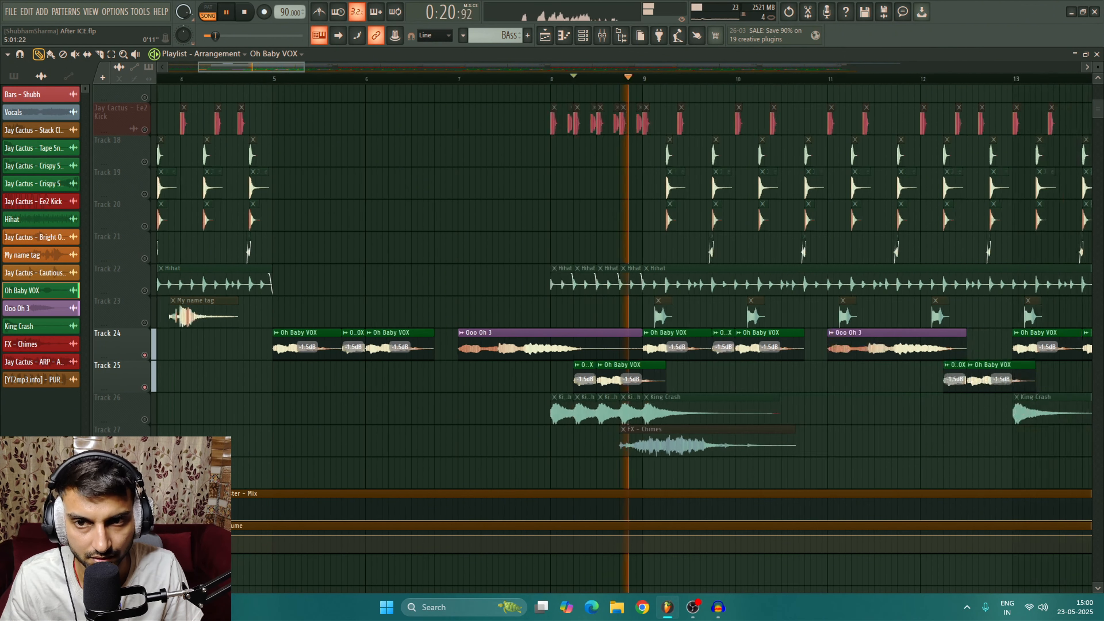
pyautogui.moveTo(275, 67); pyautogui.dragTo(289, 67)
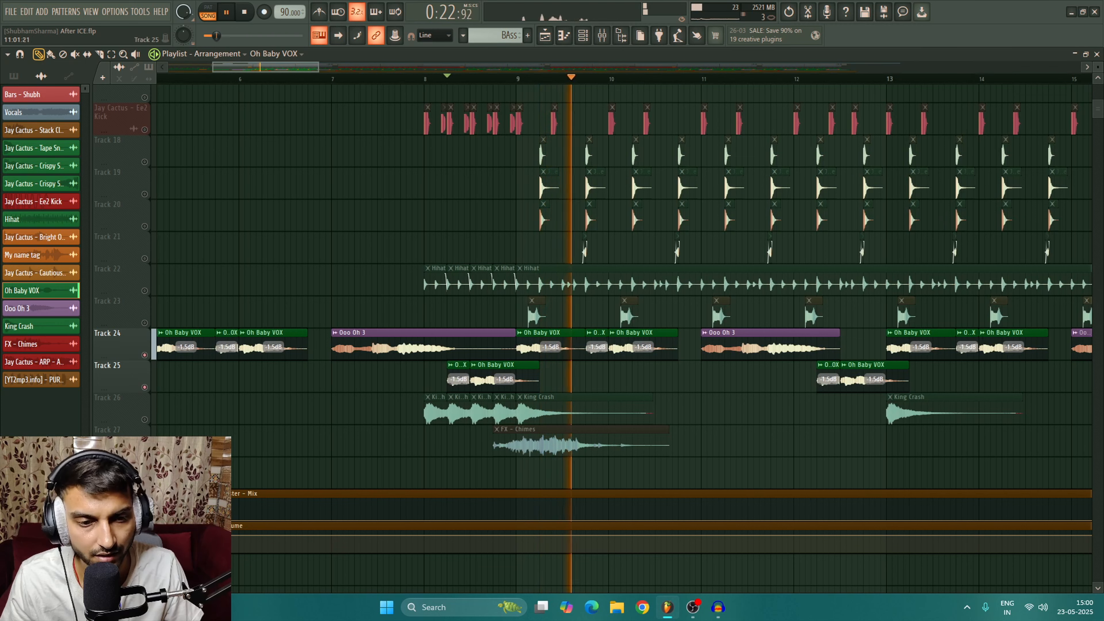
pyautogui.scroll(-2, 525, 314)
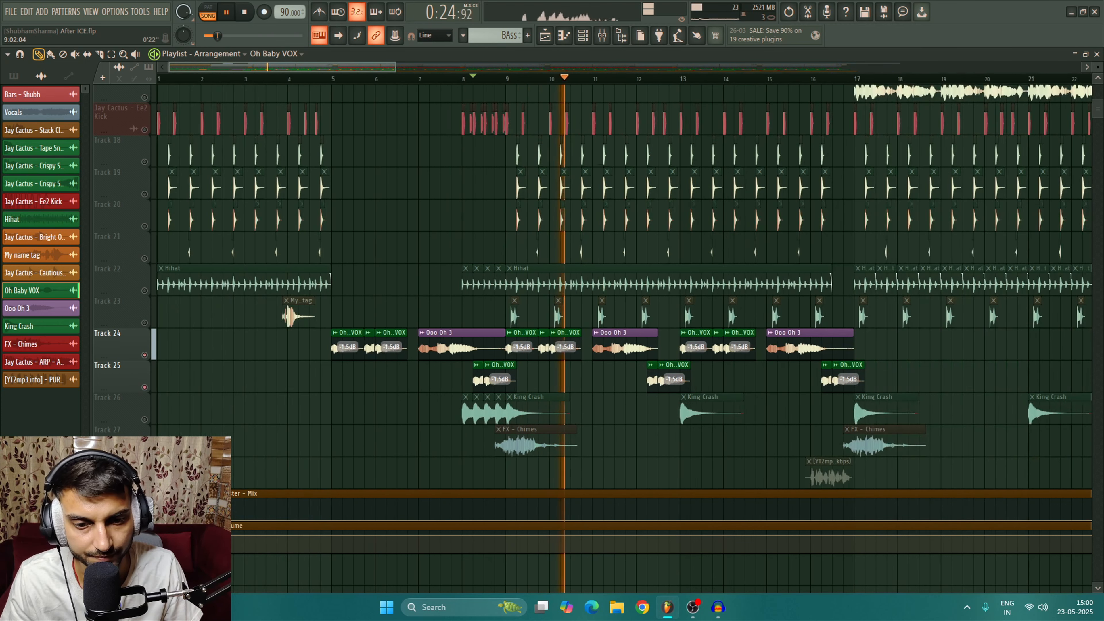
pyautogui.scroll(-2, 662, 306)
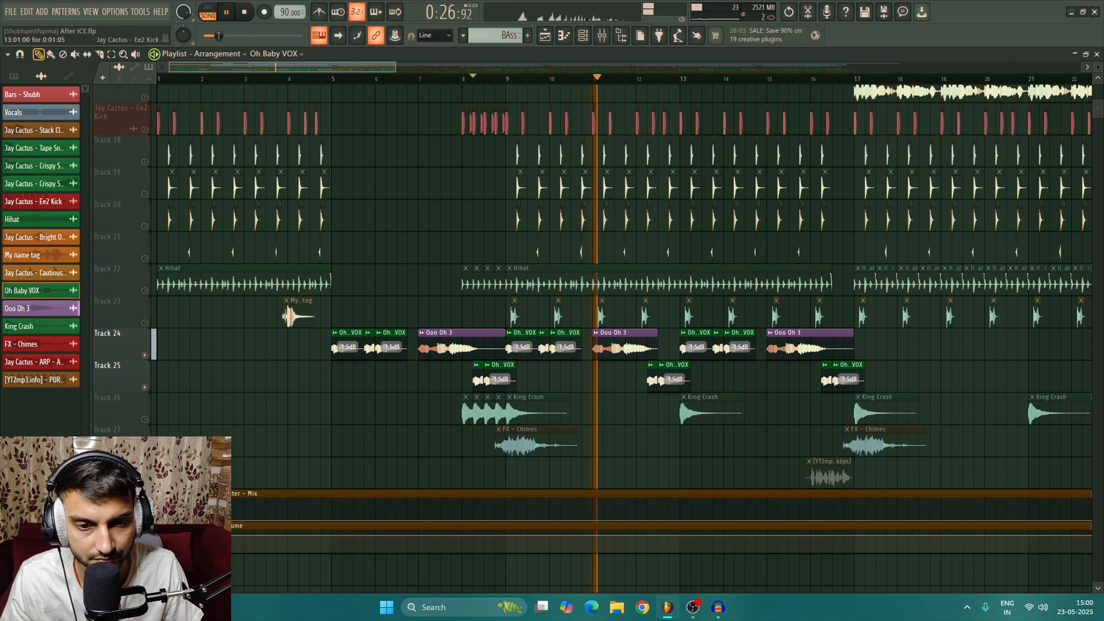
# Stop playback, inspect the sample settings of the Ooo Oh 3 and Oh Baby VOX clips on Track 24, and show their mixer track
pyautogui.scroll(2, 1017, 307)
pyautogui.press('space')
pyautogui.doubleClick(574, 343)
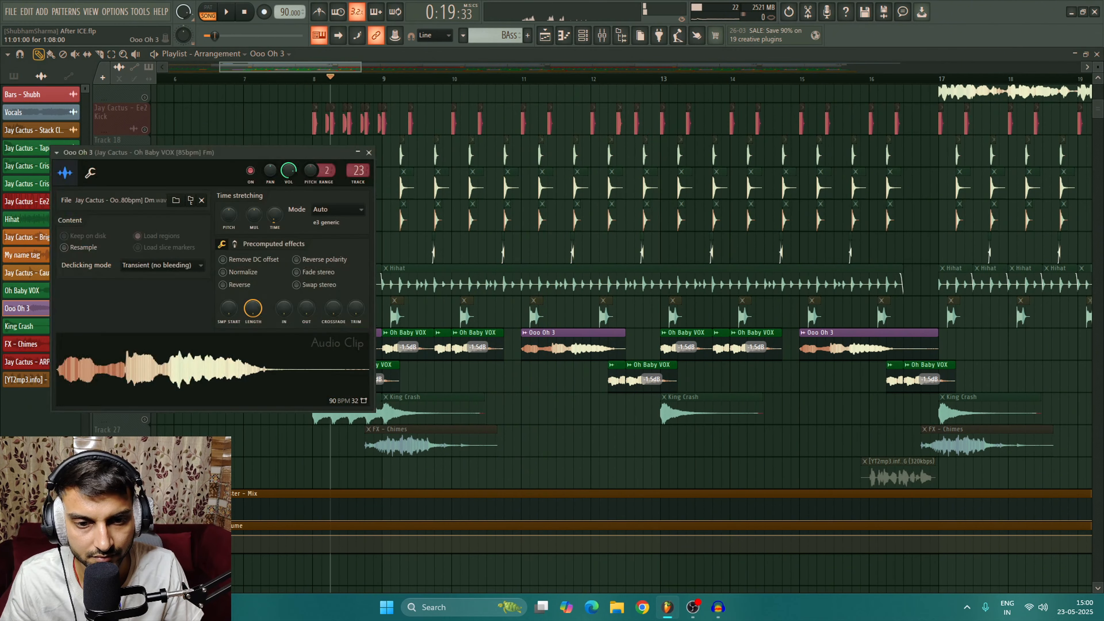
pyautogui.doubleClick(477, 343)
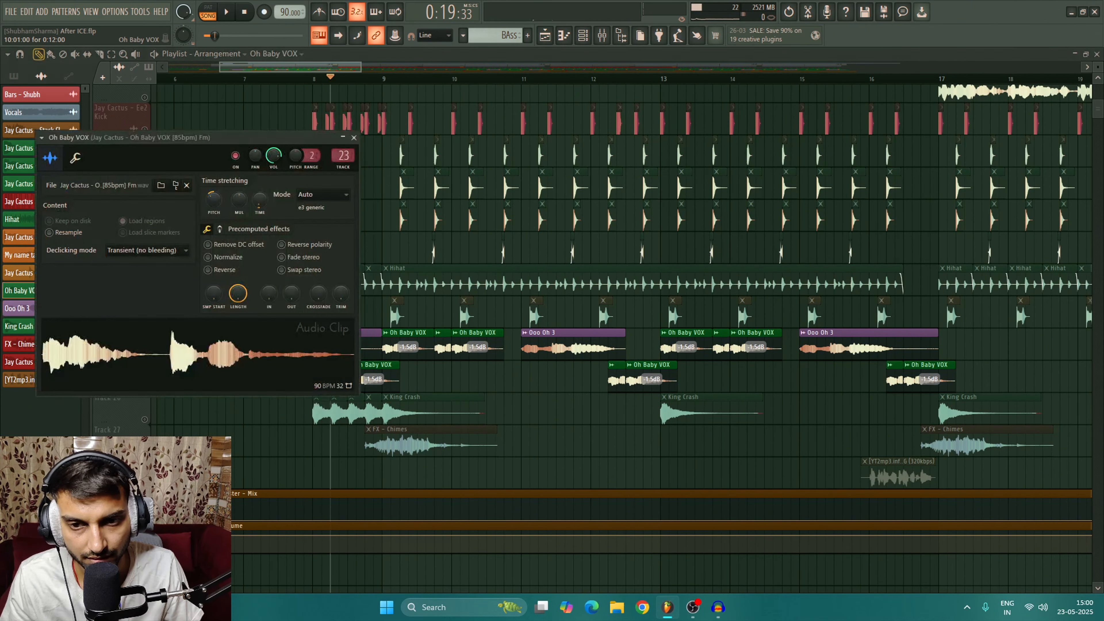
pyautogui.press('Escape')
pyautogui.doubleClick(488, 343)
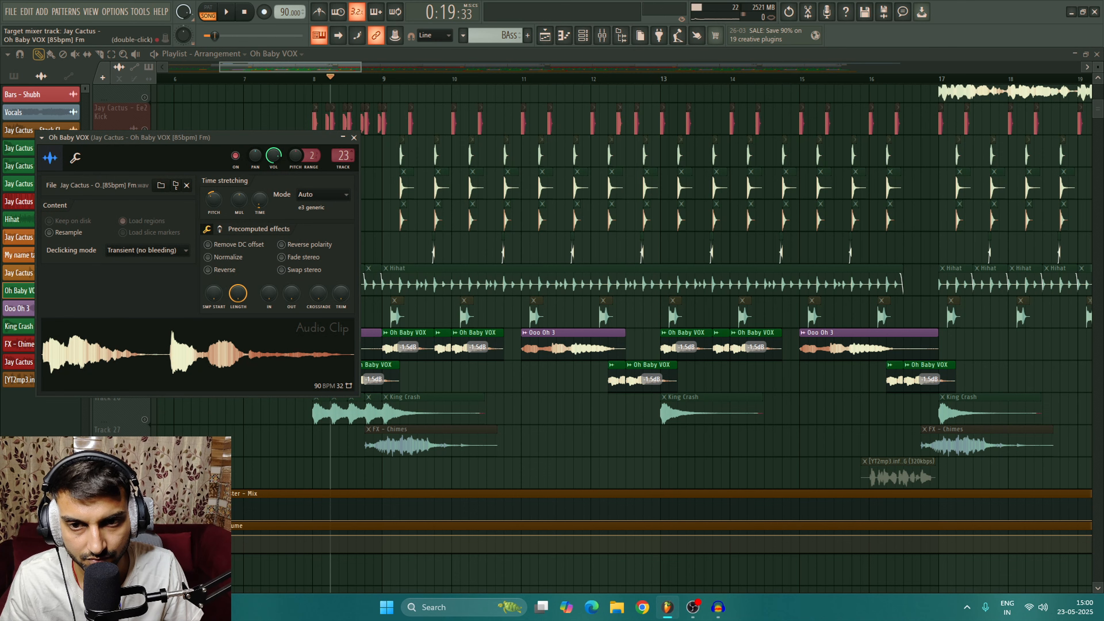
pyautogui.press('F9')
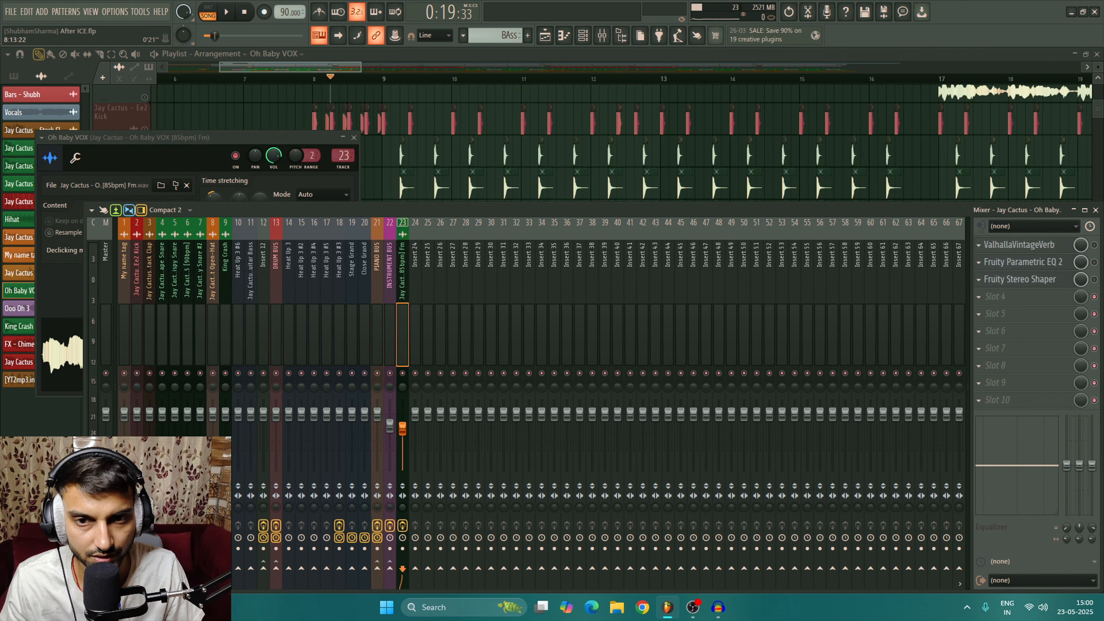
# Play the soloed vocal chops from bar 9 with the playlist hidden and the mixer in view
pyautogui.click(371, 79)
pyautogui.click(382, 79)
pyautogui.press('space')
pyautogui.press('F5')
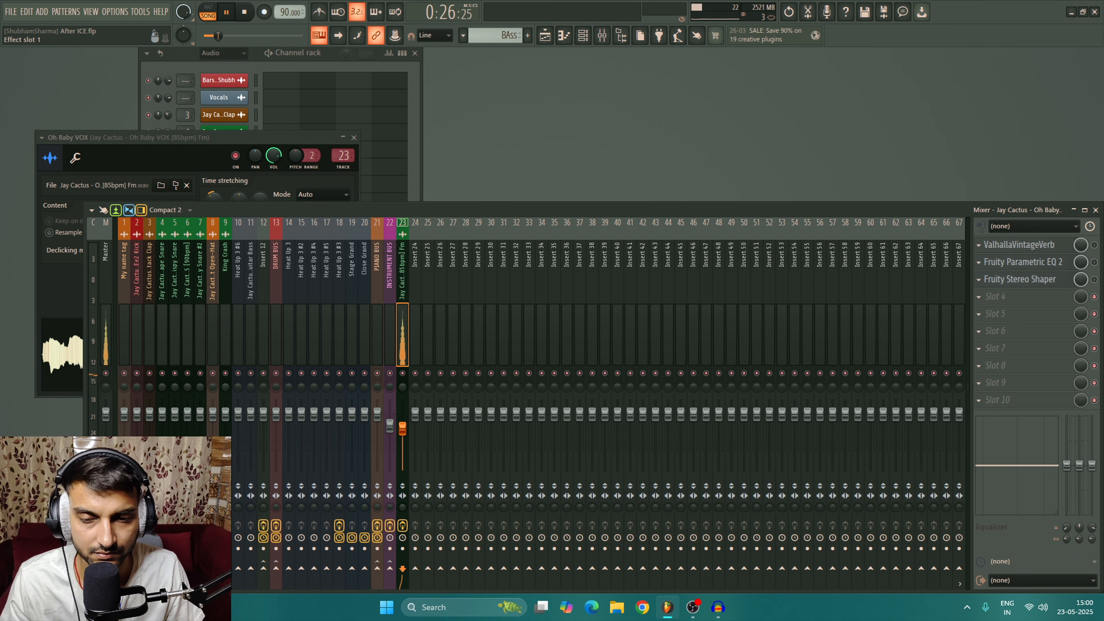
pyautogui.press('space')
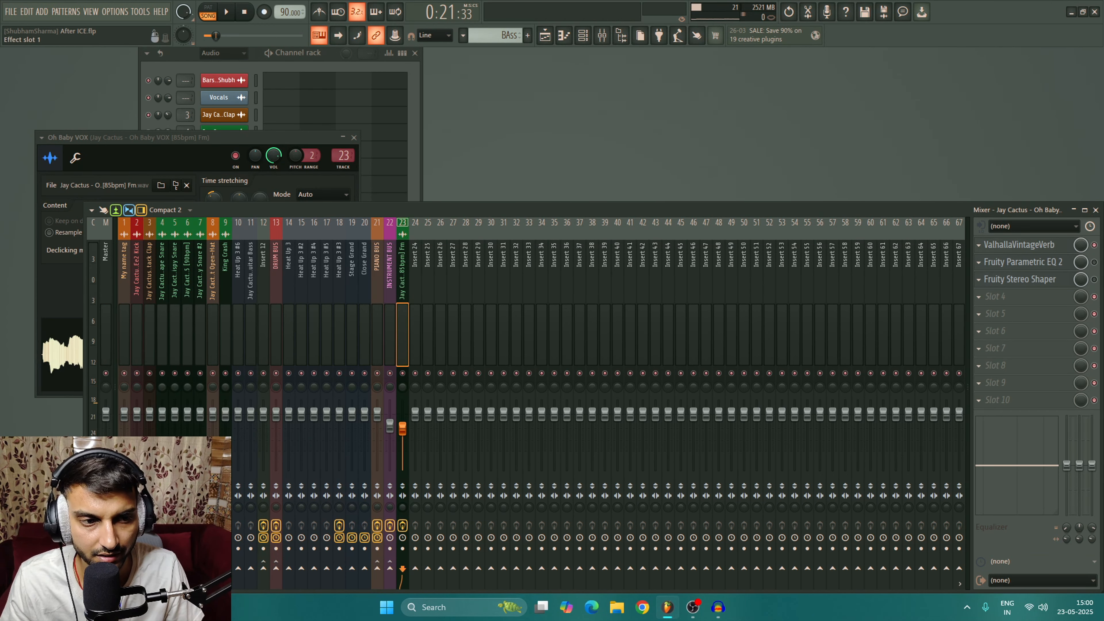
# Inspect the ValhallaVintageVerb settings on the vocal chop mixer track and play the chops from bar 9
pyautogui.click(1017, 244)
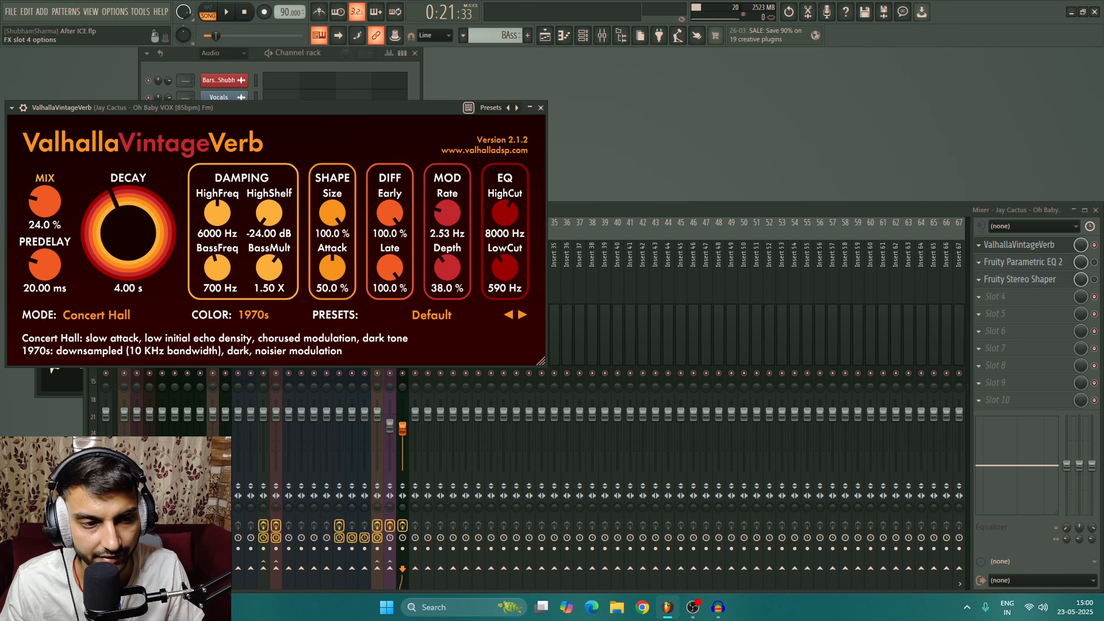
pyautogui.click(1018, 245)
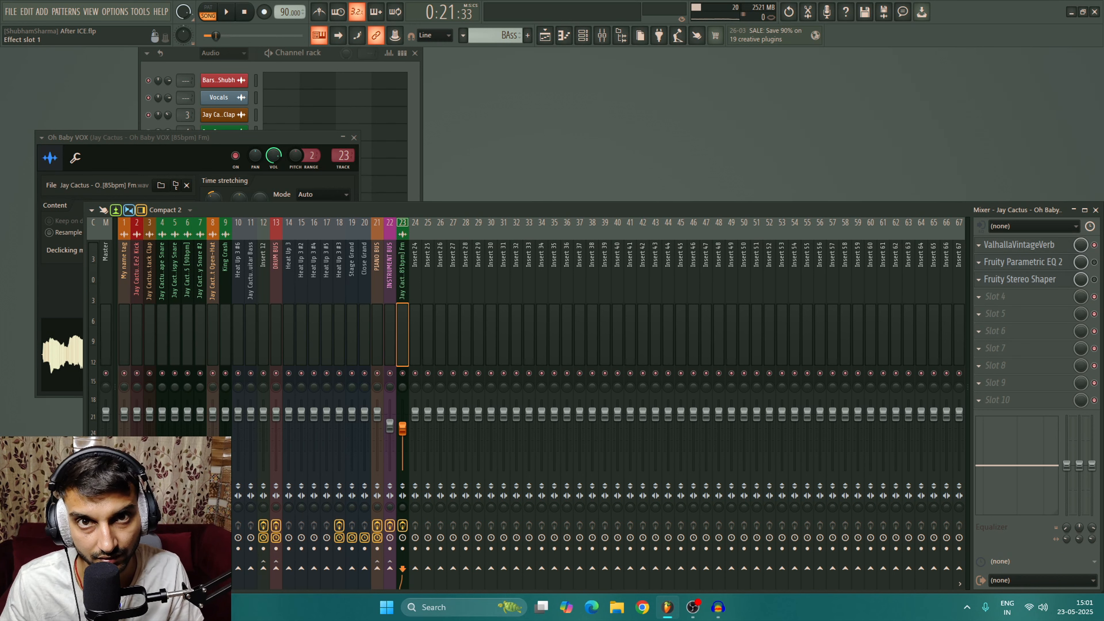
pyautogui.press('space')
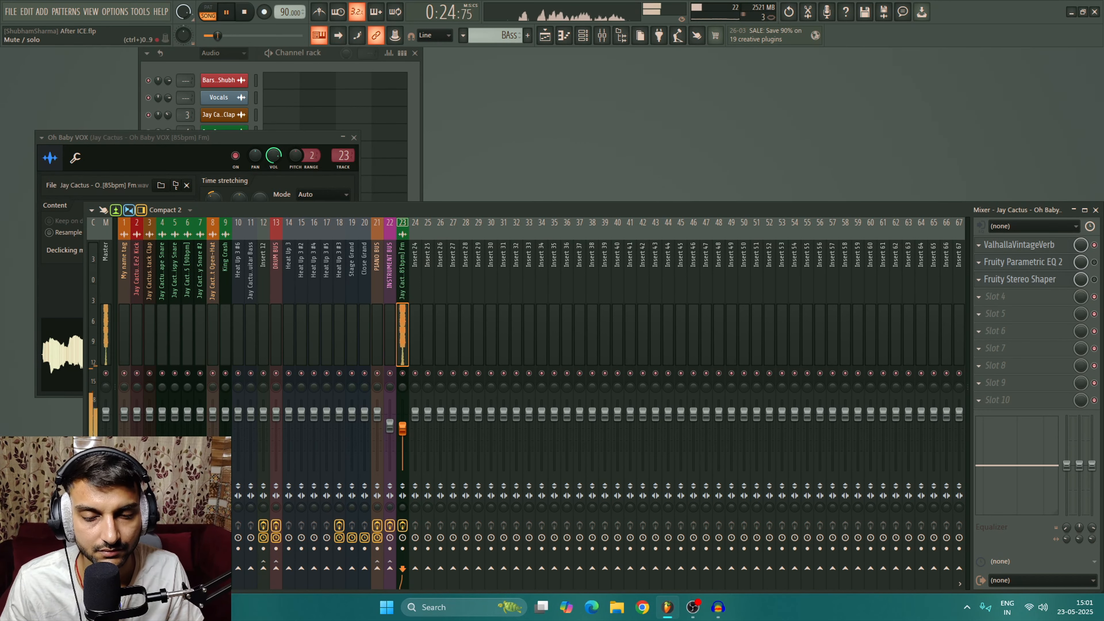
pyautogui.press('space')
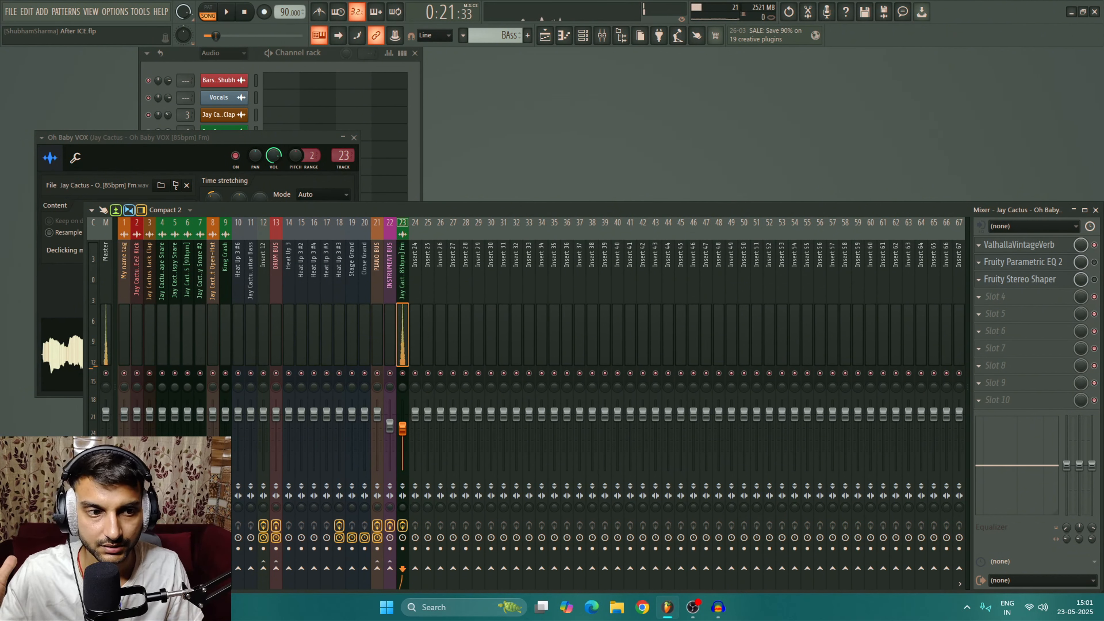
# Inspect the Fruity Parametric EQ 2 curve on the vocal chop mixer track while playing the chops
pyautogui.click(1023, 262)
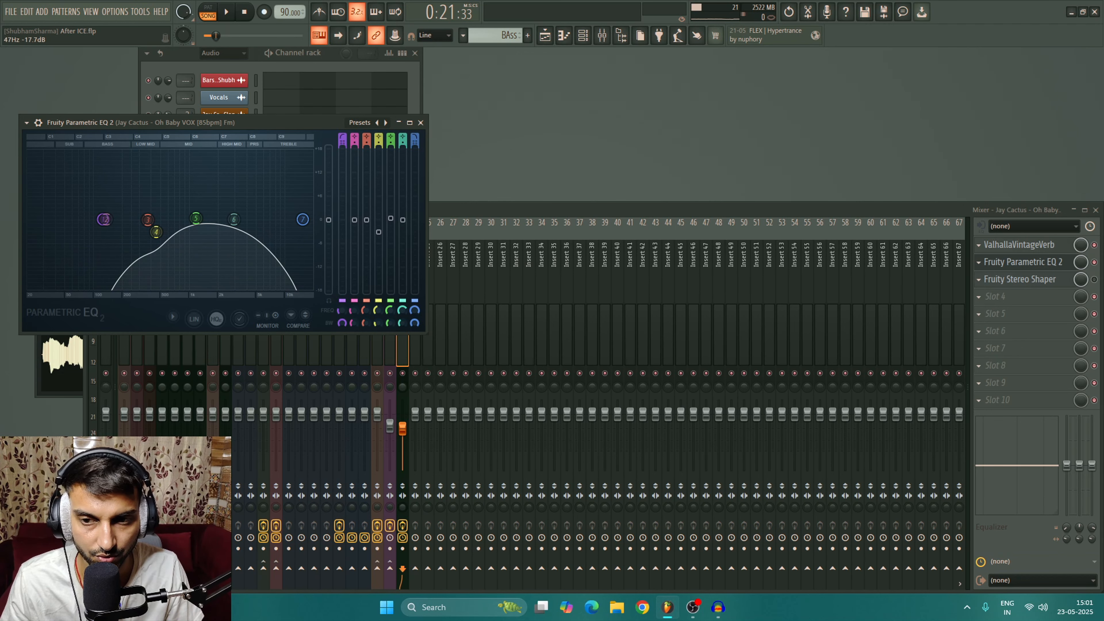
pyautogui.press('space')
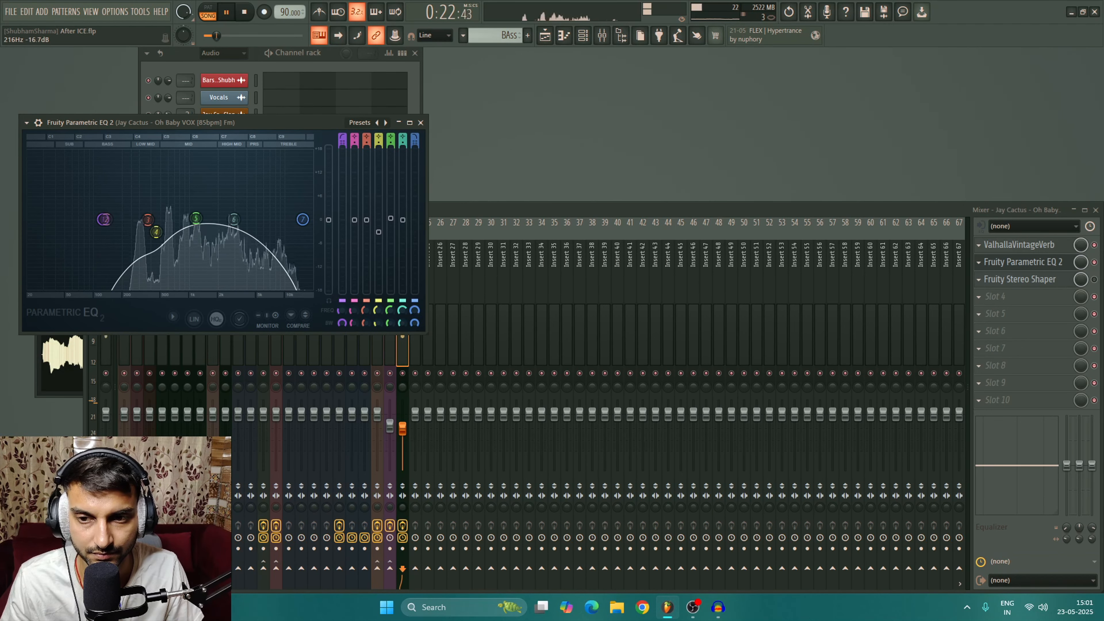
pyautogui.press('space')
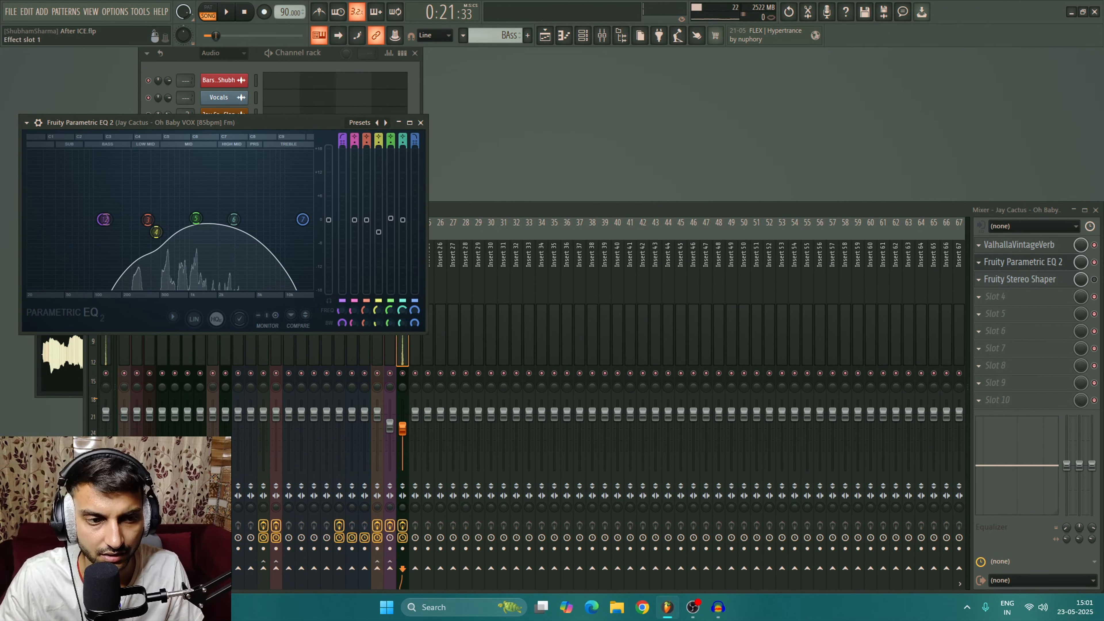
pyautogui.click(1023, 262)
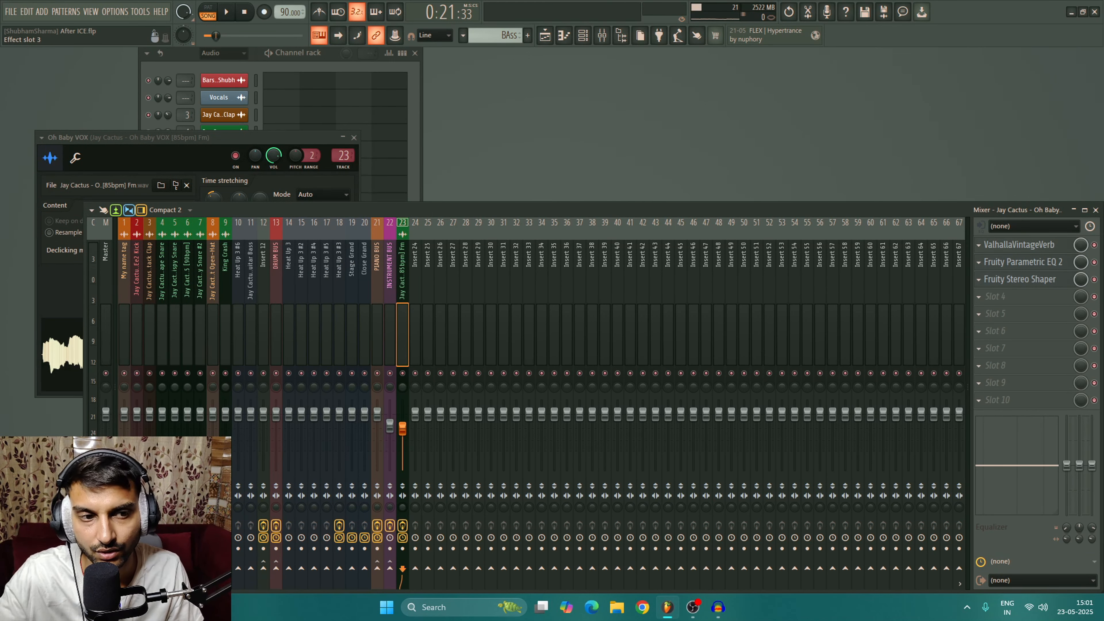
# Inspect the Fruity Stereo Shaper settings on the vocal chop mixer track while playing the chops twice
pyautogui.click(1020, 279)
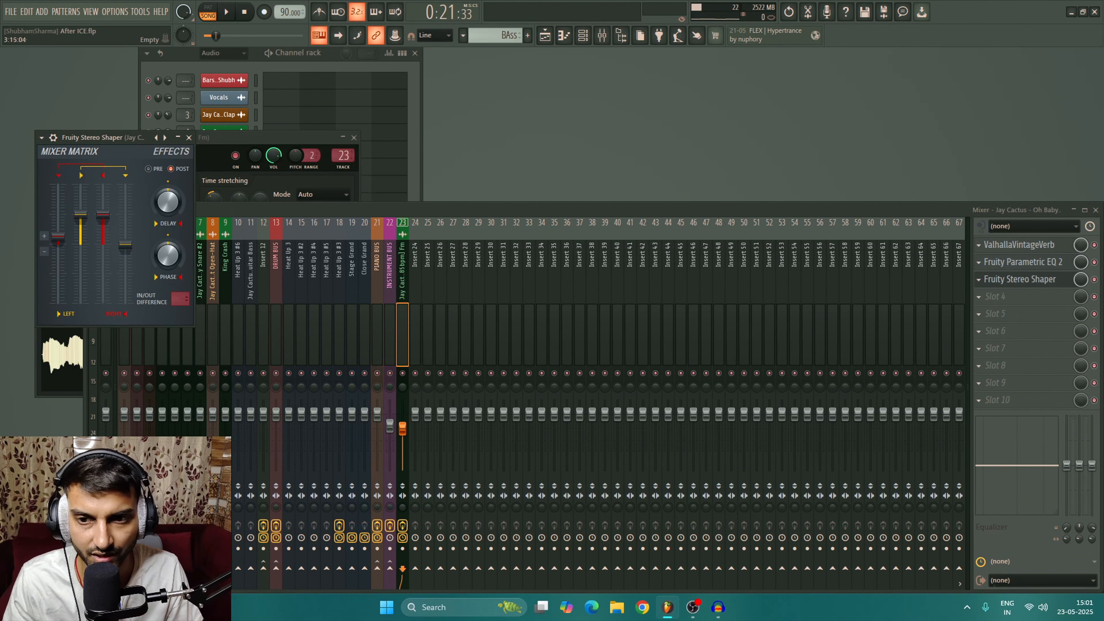
pyautogui.press('space')
pyautogui.press('space')
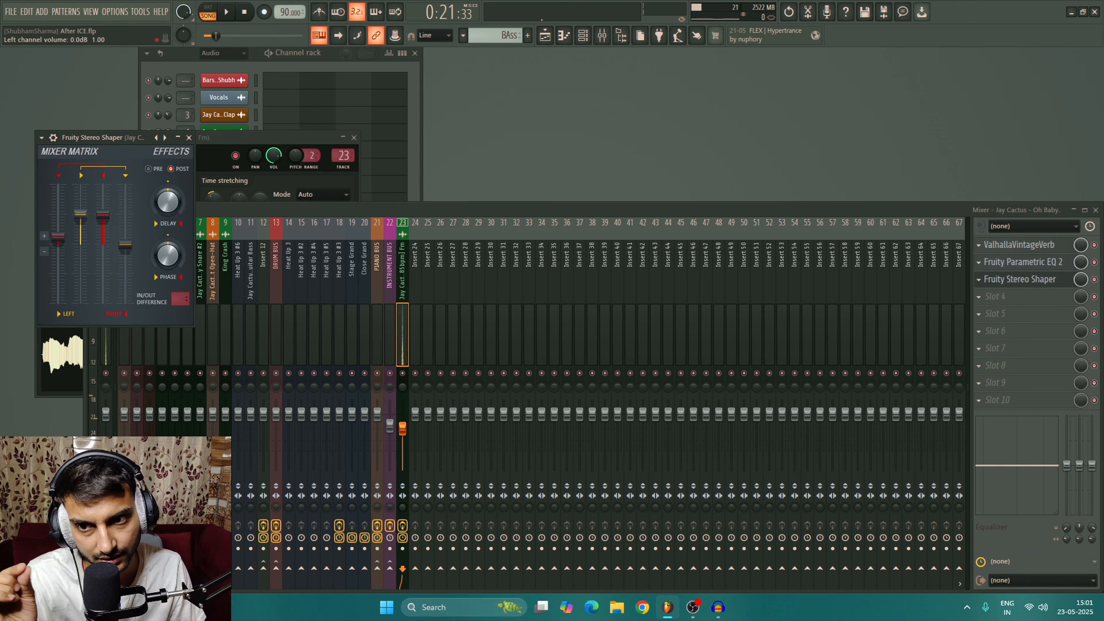
pyautogui.press('space')
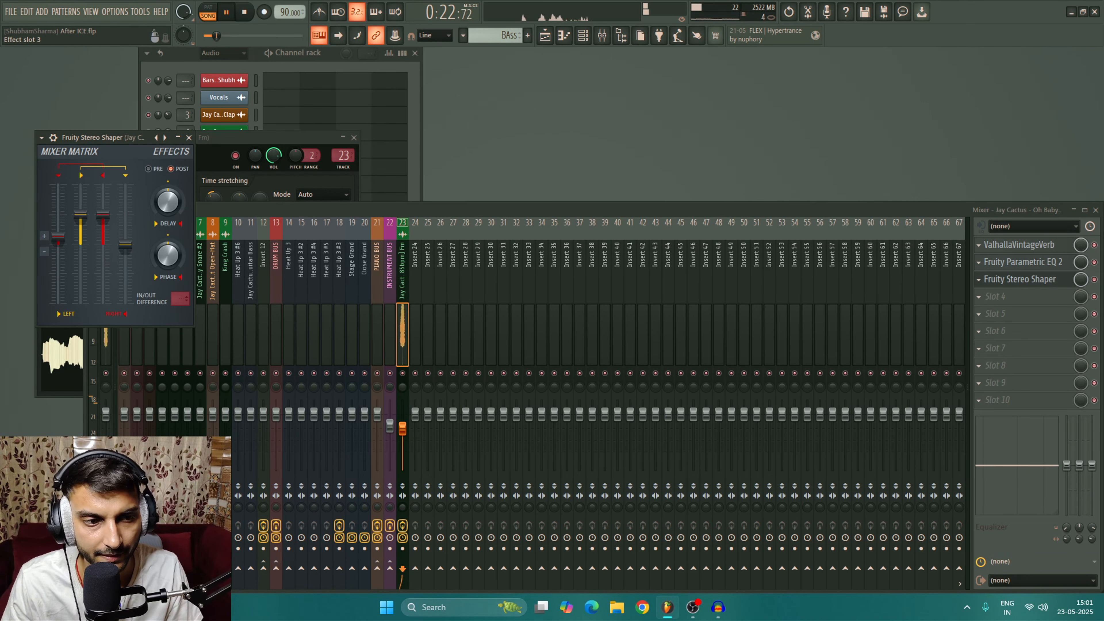
pyautogui.press('Escape')
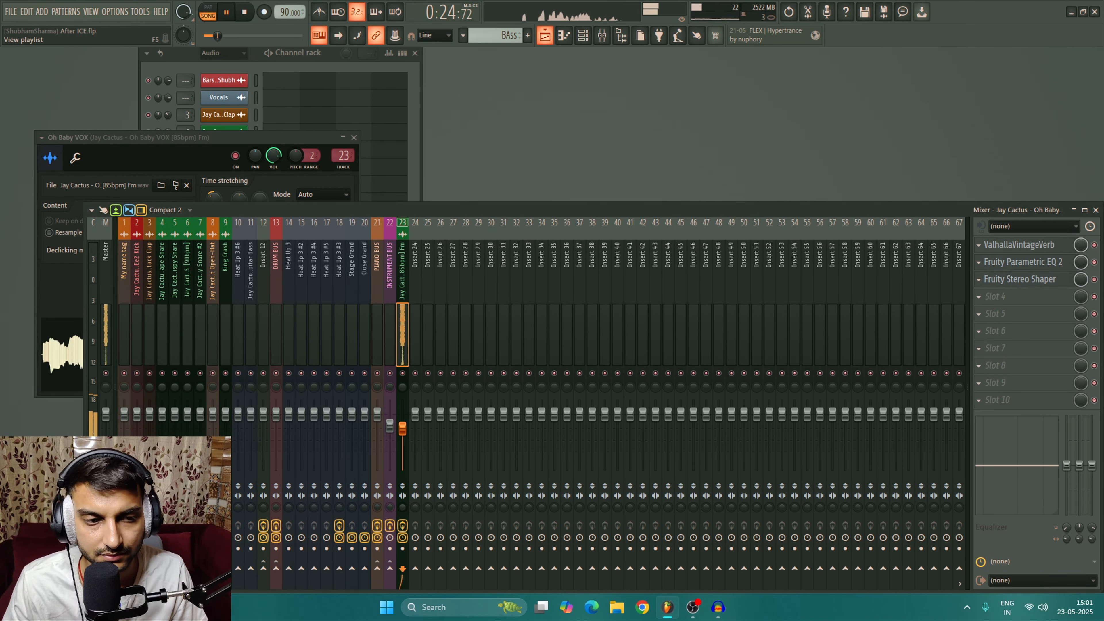
# Return to the playlist, set the playback position to bar 8 and solo the King Crash clips on Track 26
pyautogui.press('space')
pyautogui.press('F5')
pyautogui.scroll(-3, 557, 339)
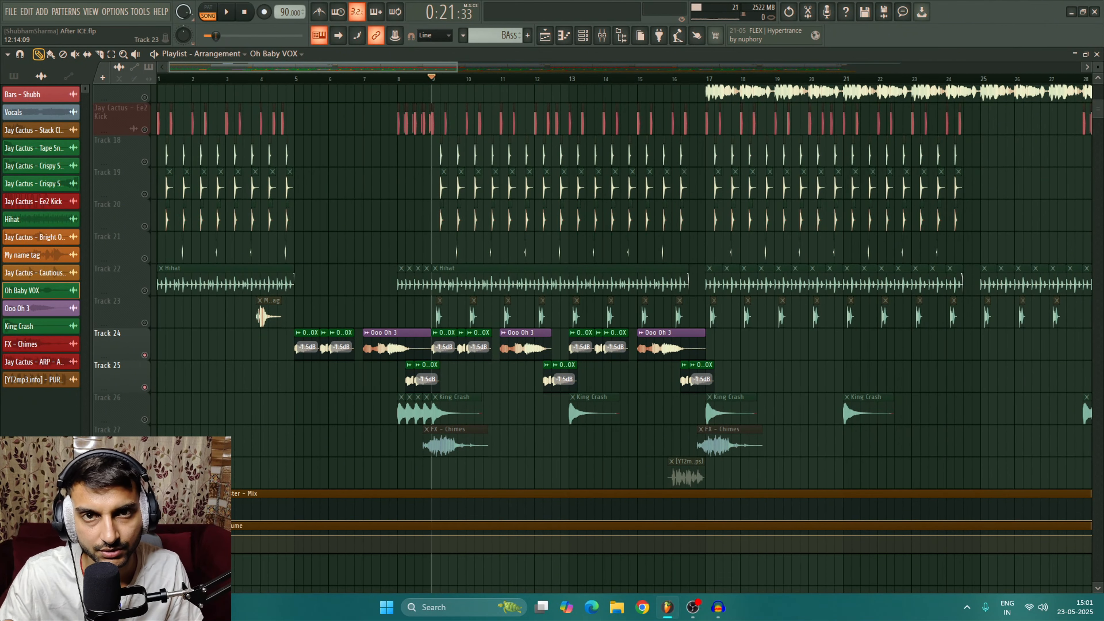
pyautogui.scroll(3, 557, 339)
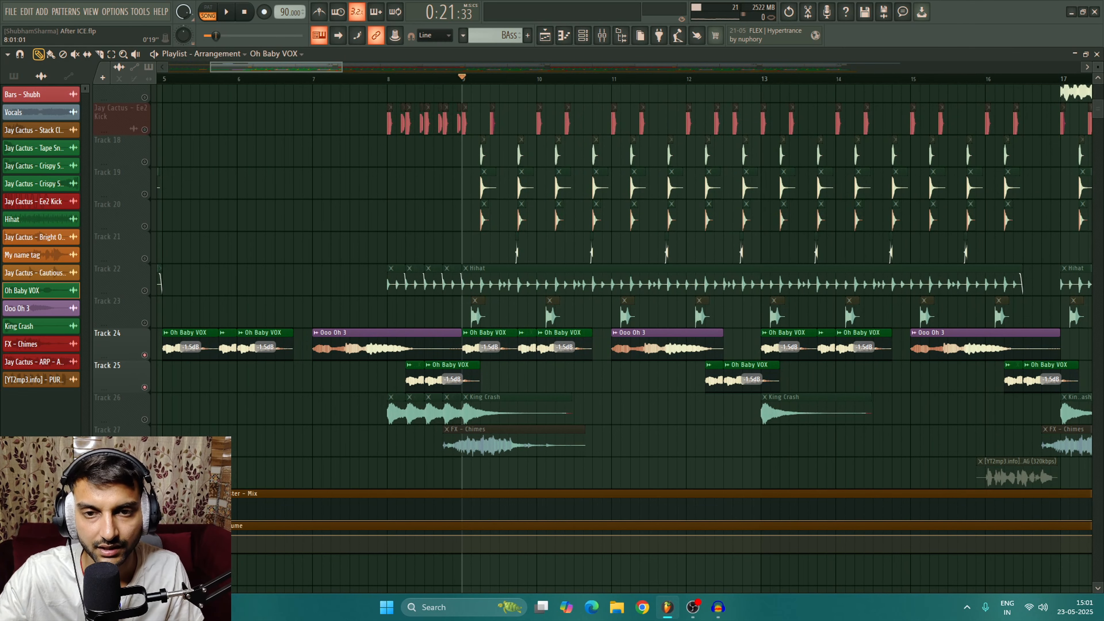
pyautogui.scroll(-2, 370, 243)
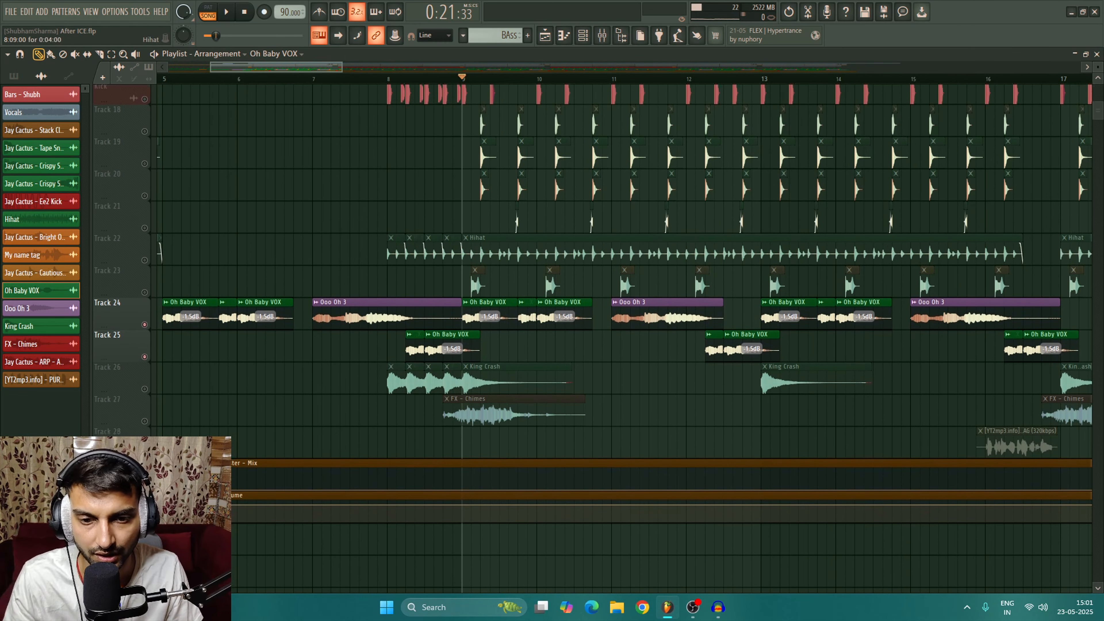
pyautogui.click(388, 79)
pyautogui.scroll(1, 341, 235)
pyautogui.scroll(1, 341, 235)
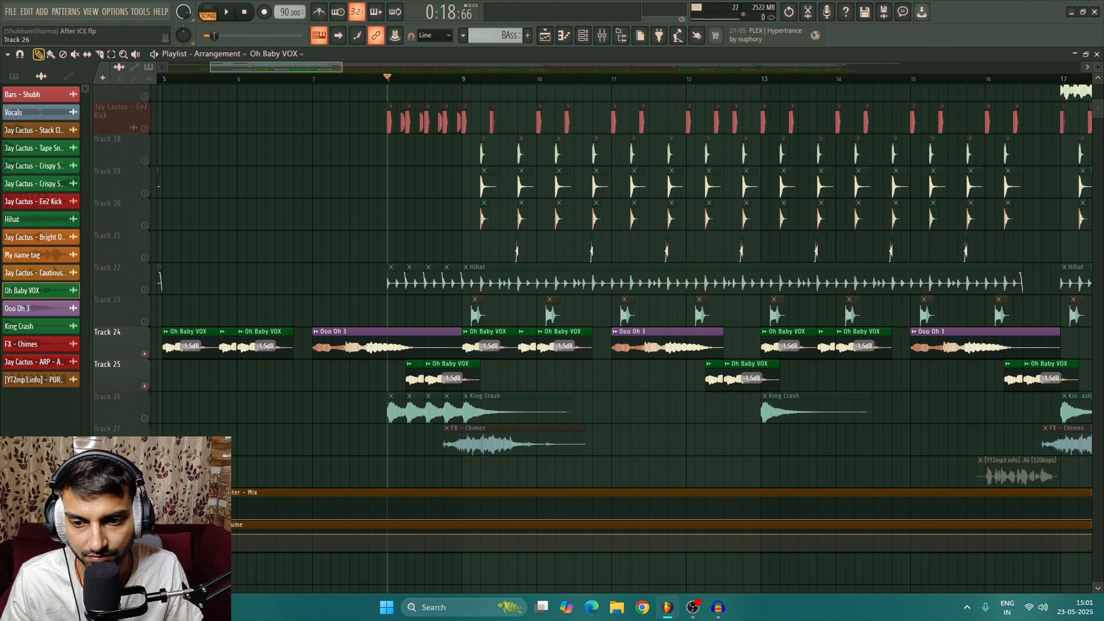
pyautogui.click(145, 422)
pyautogui.scroll(-3, 414, 313)
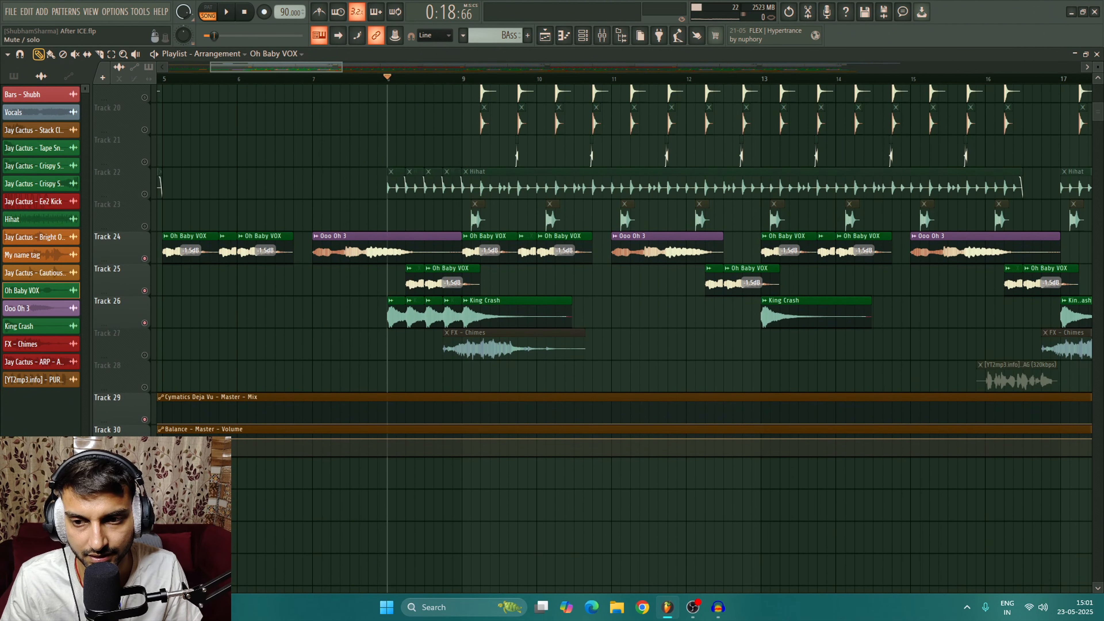
pyautogui.rightClick(145, 323)
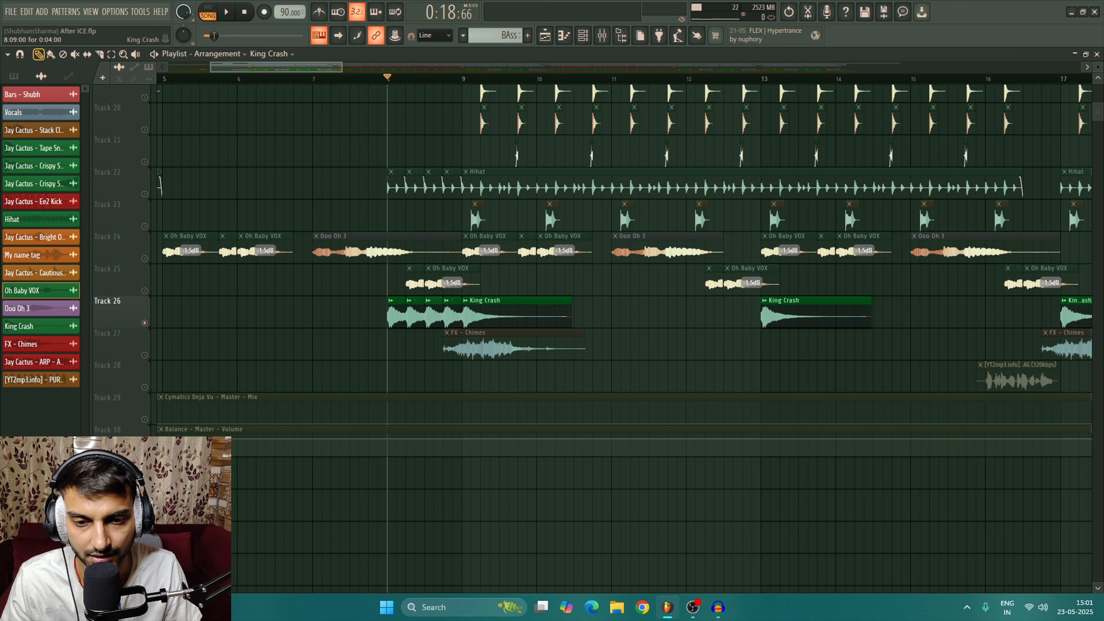
# Preview the King Crash sample from its sample settings and play the soloed crashes from bar 8
pyautogui.doubleClick(434, 315)
pyautogui.click(304, 398)
pyautogui.click(392, 184)
pyautogui.scroll(1, 394, 253)
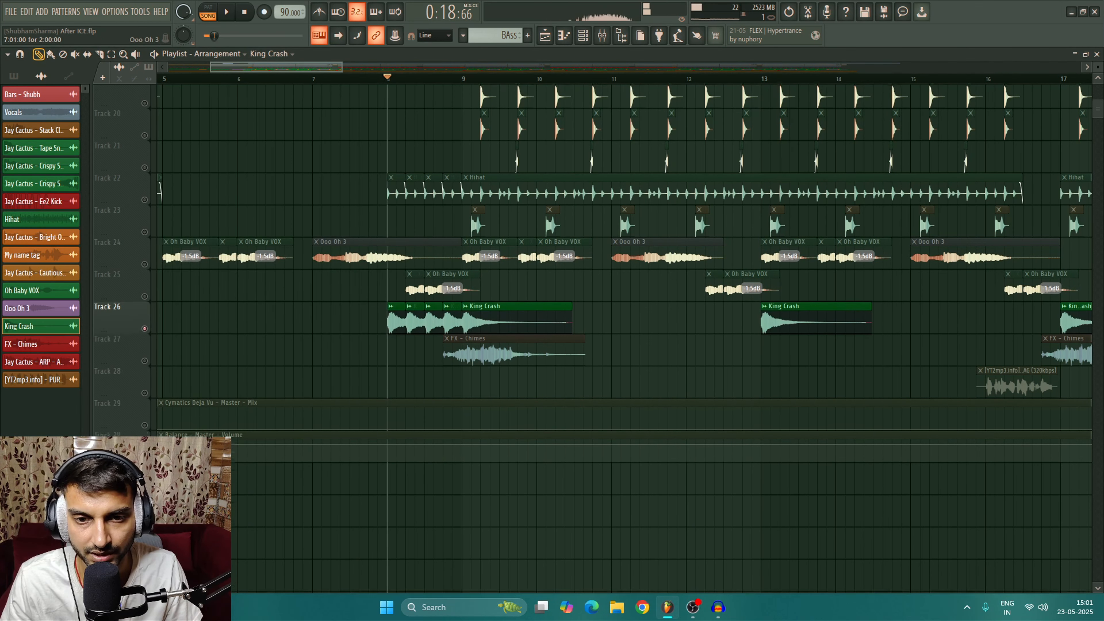
pyautogui.scroll(3, 394, 253)
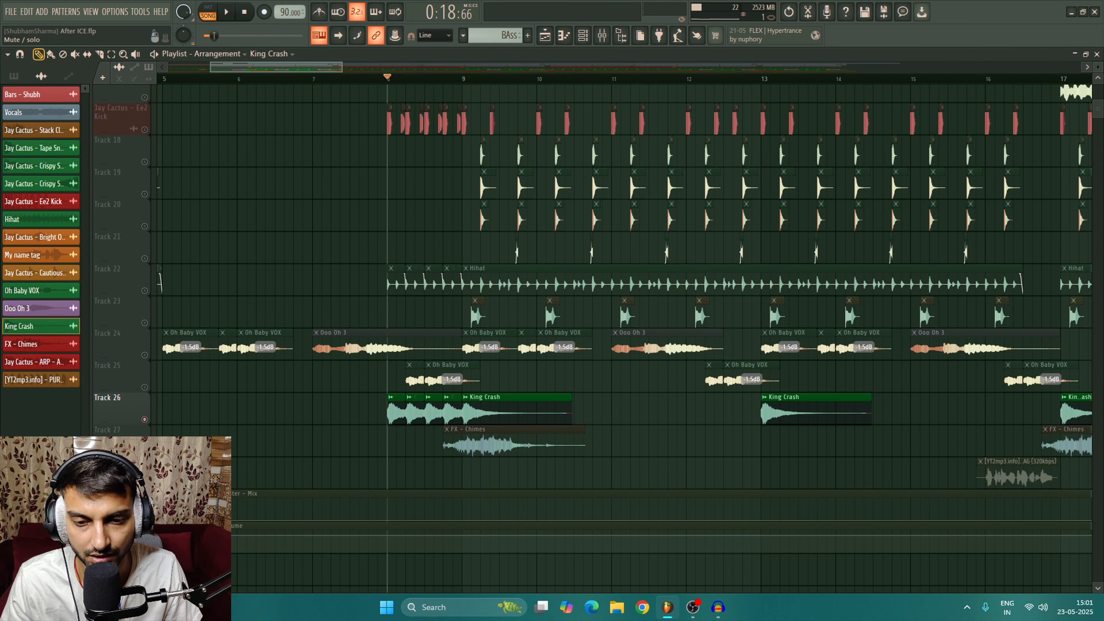
pyautogui.press('space')
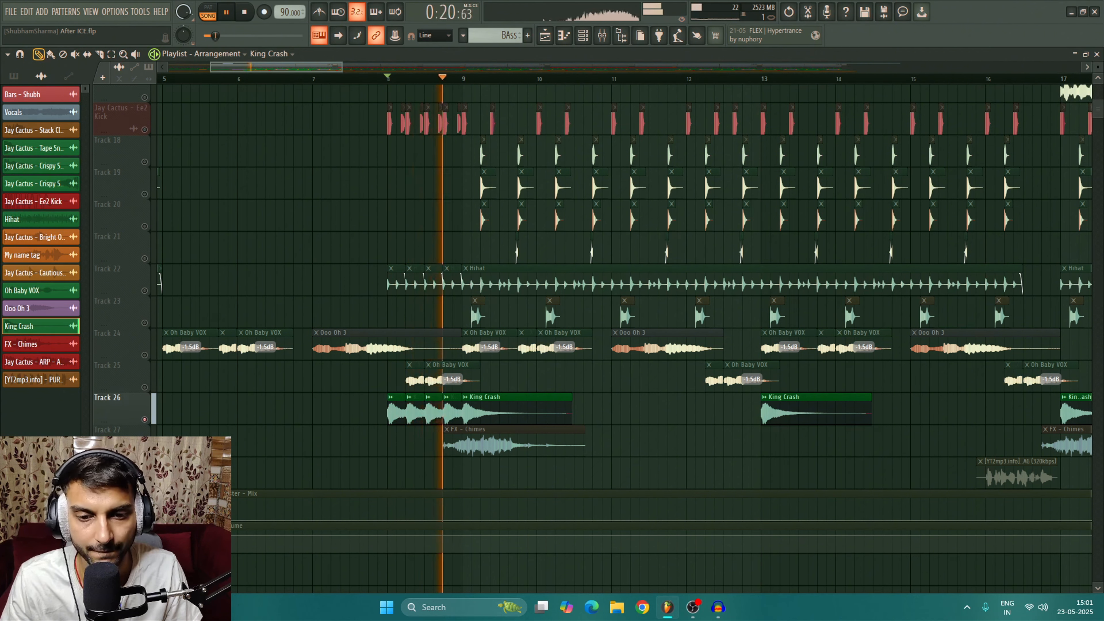
pyautogui.press('space')
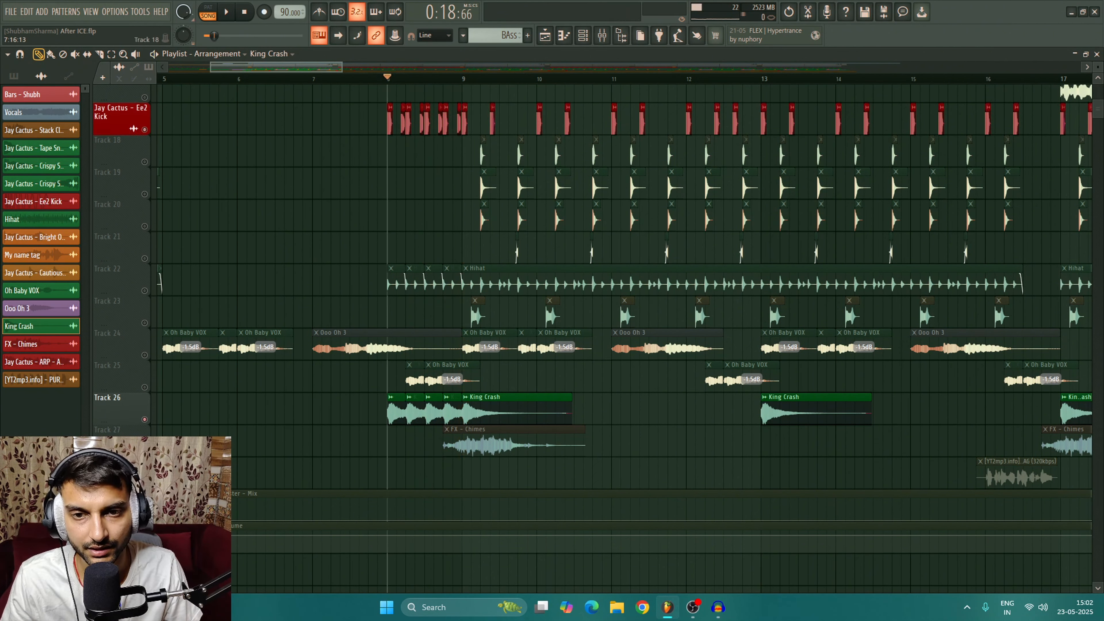
# Unmute the Ee2 Kick track and the Hihat on Track 22, and play them with King Crash from bar 8
pyautogui.click(144, 290)
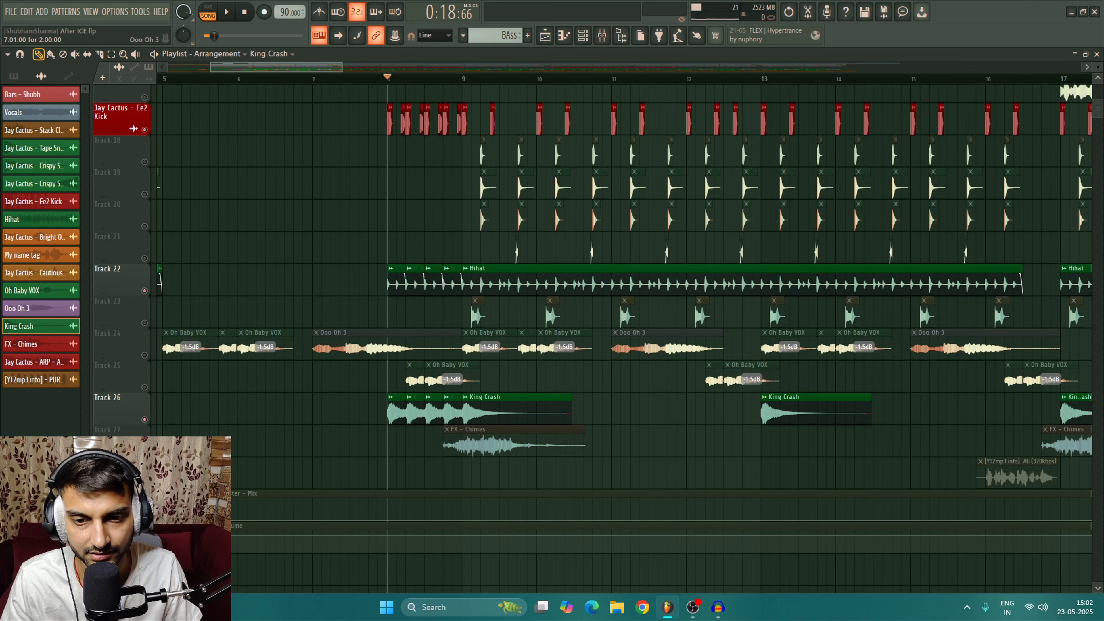
pyautogui.press('space')
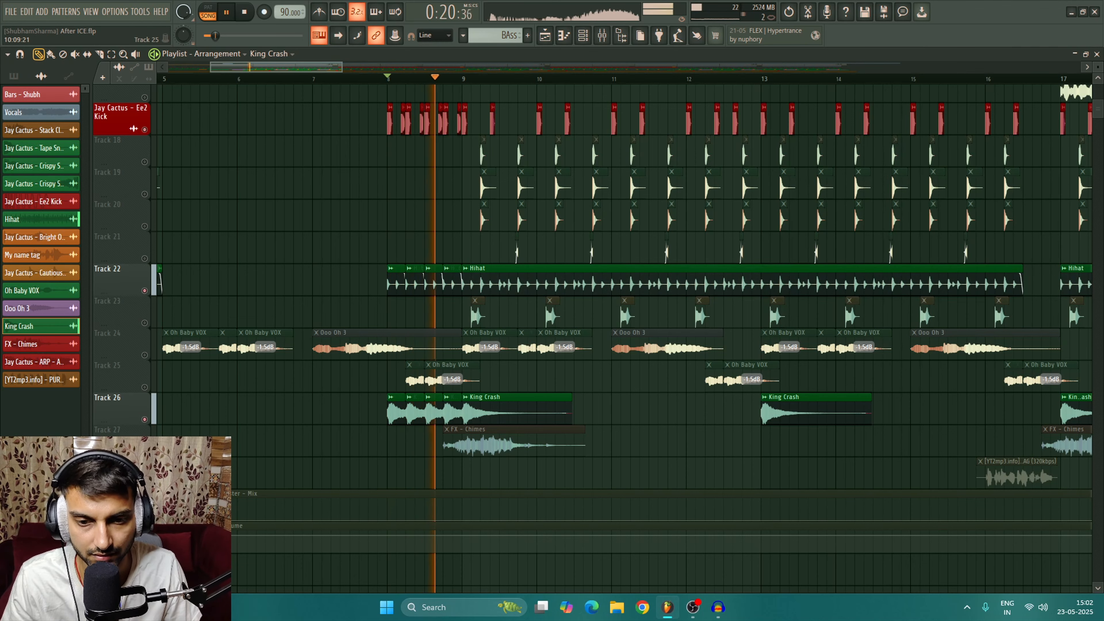
pyautogui.press('space')
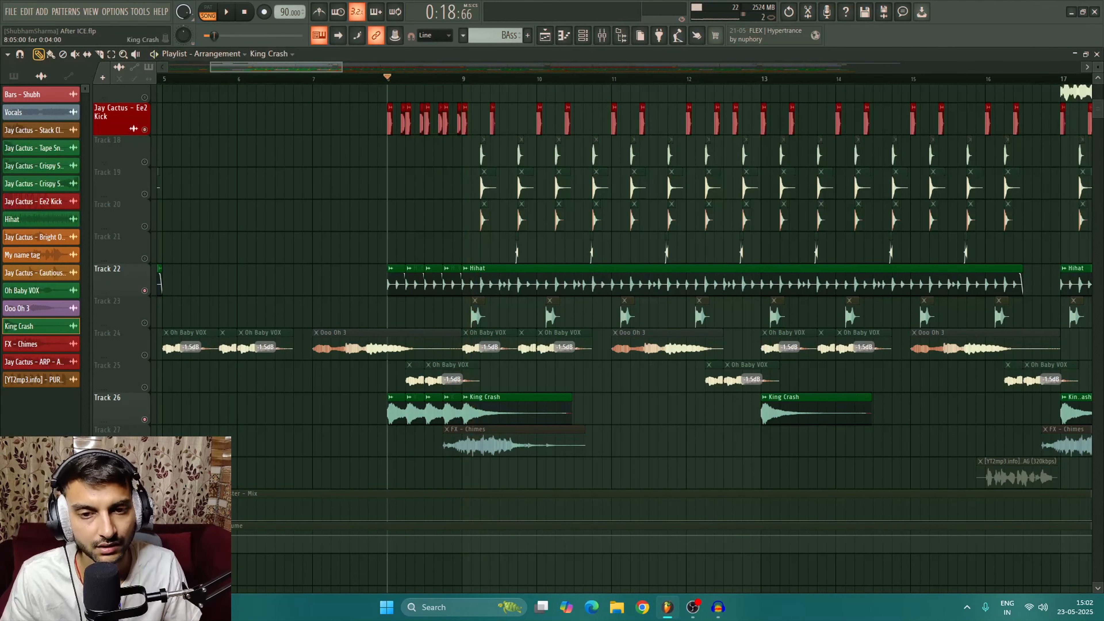
# Unmute Track 27 and preview the FX - Chimes sample from its sample settings
pyautogui.scroll(-2, 117, 313)
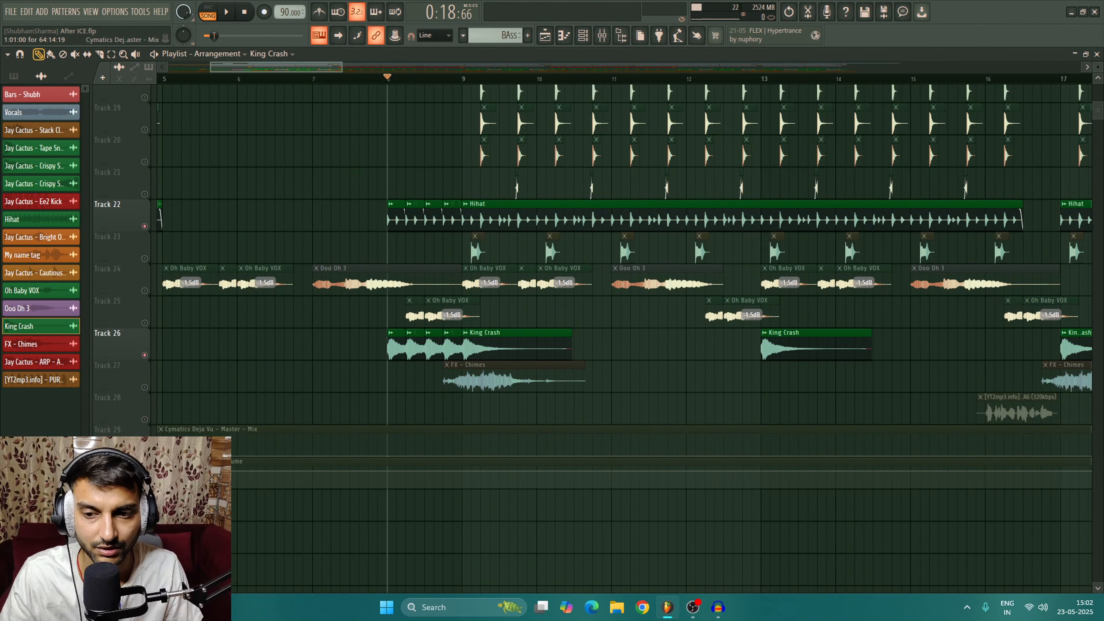
pyautogui.click(144, 387)
pyautogui.doubleClick(474, 375)
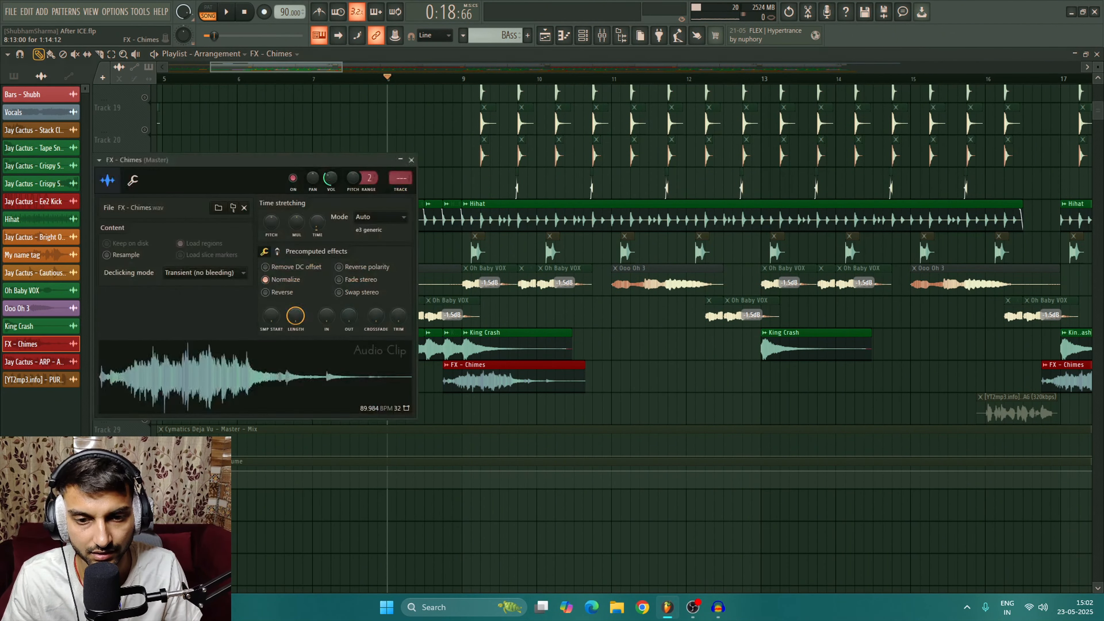
pyautogui.click(296, 377)
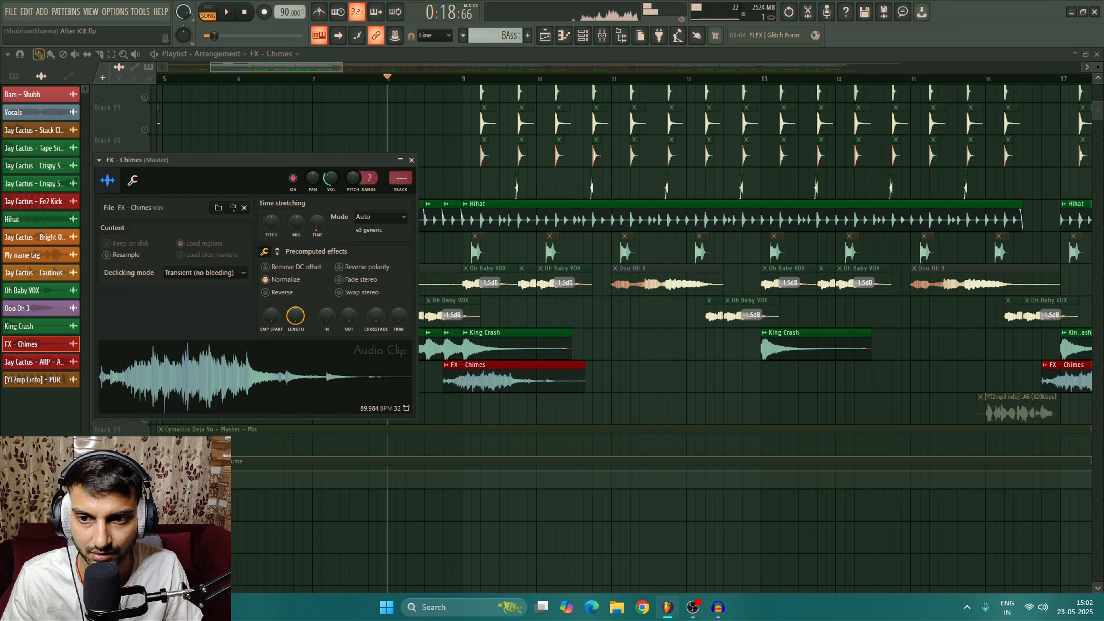
pyautogui.click(412, 160)
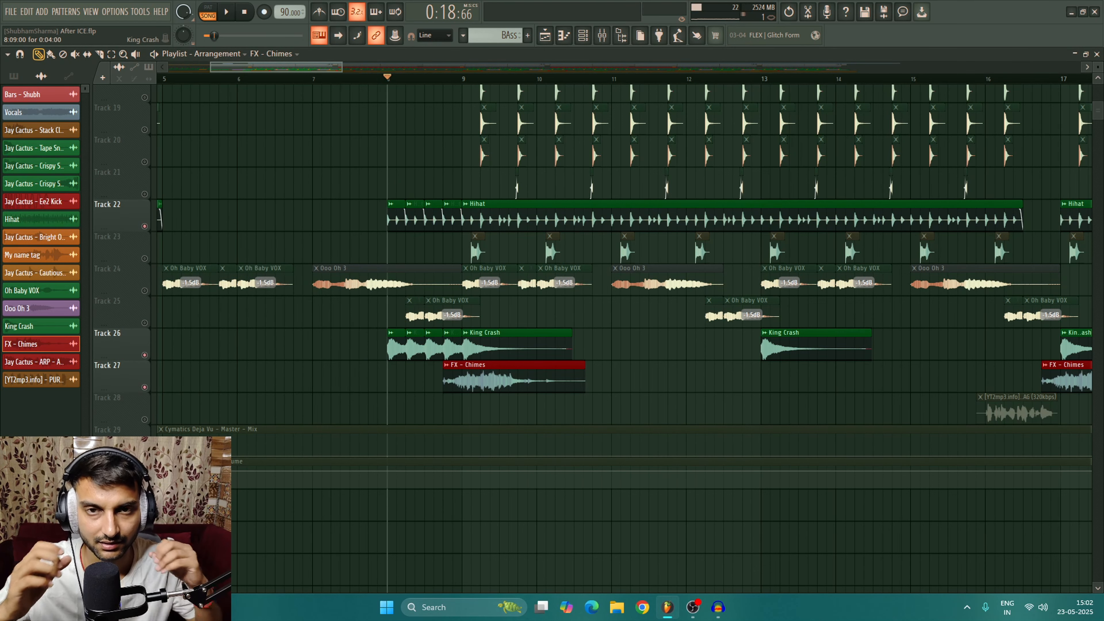
# Play the kick, hihat, King Crash and FX - Chimes tracks together from bar 8, and stop playback
pyautogui.press('space')
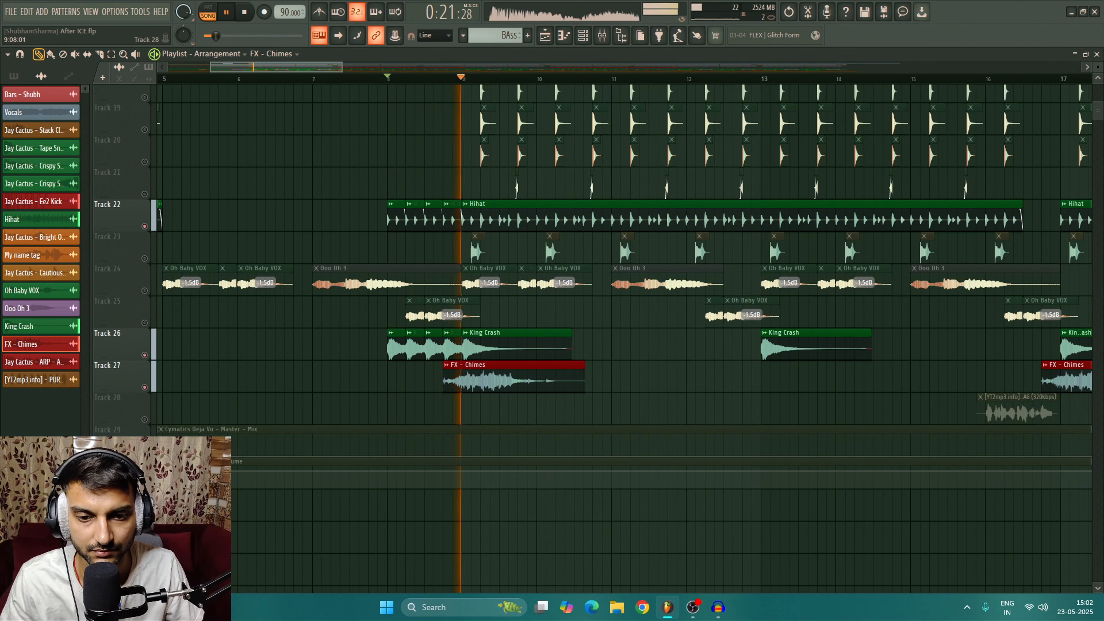
pyautogui.scroll(-4, 437, 183)
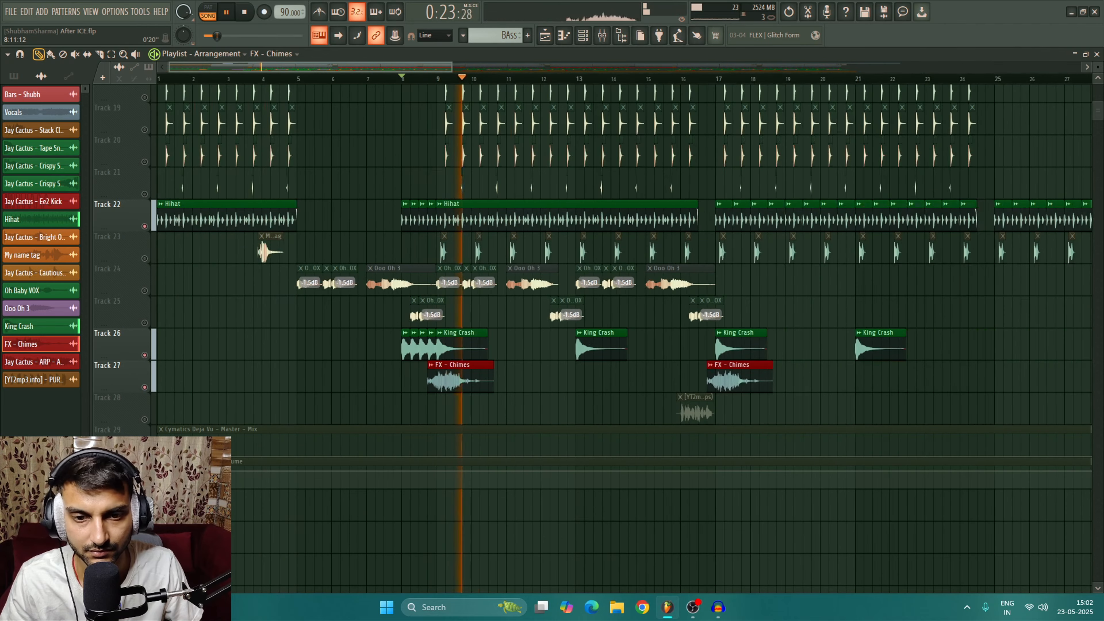
pyautogui.scroll(1, 437, 182)
pyautogui.scroll(1, 591, 304)
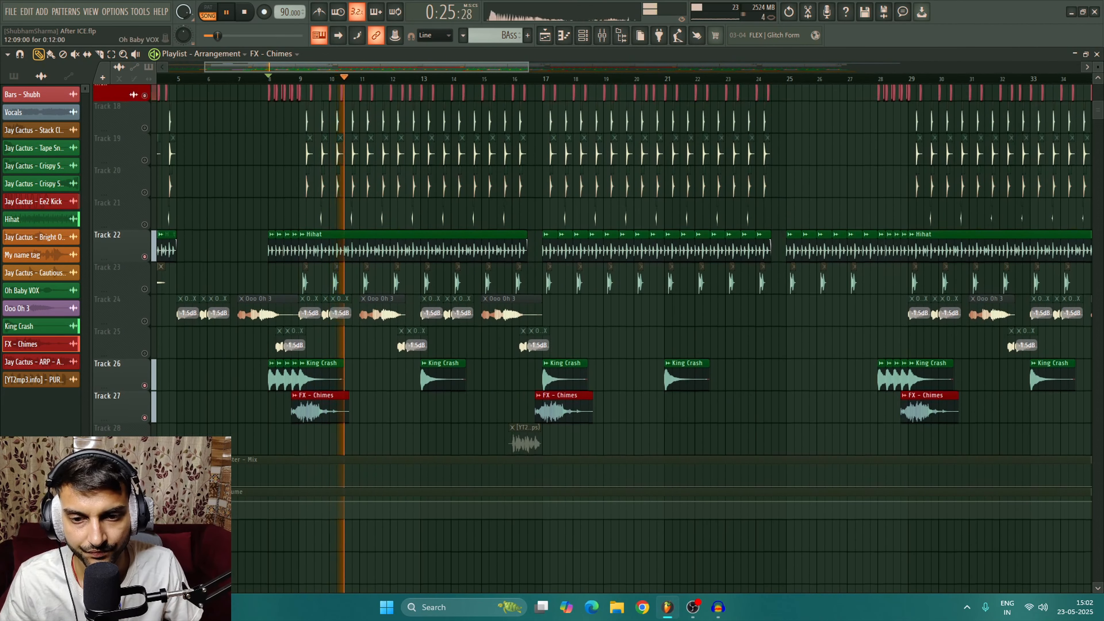
pyautogui.press('space')
# Solo the Jay Cactus - ARP - Armadillo clips on Track 16 and set the playback position to bar 17
pyautogui.scroll(5, 591, 305)
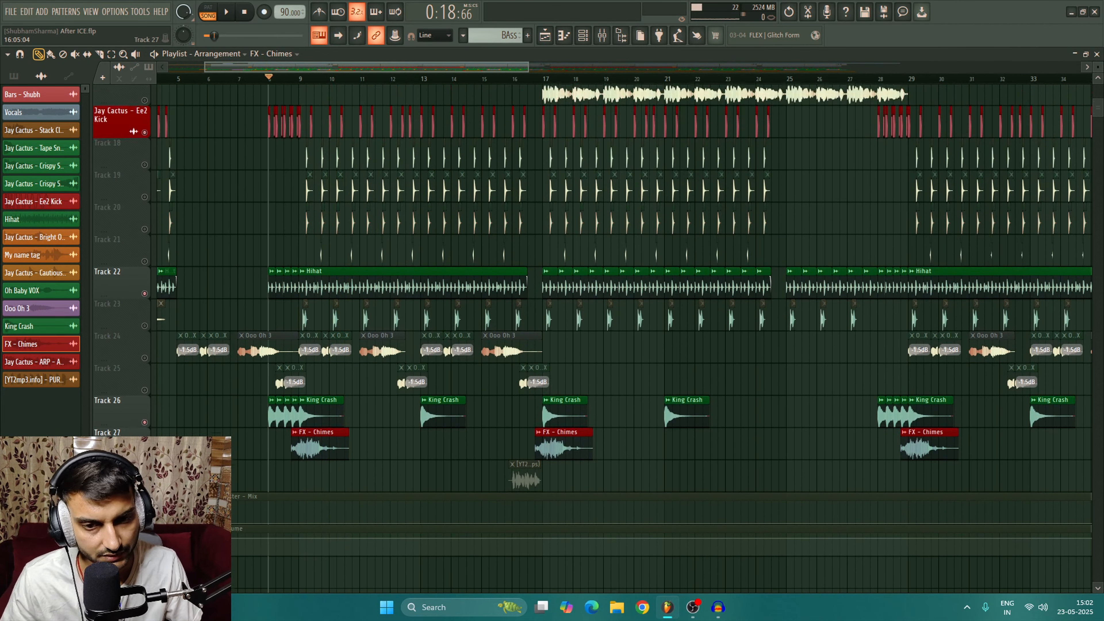
pyautogui.scroll(1, 428, 161)
pyautogui.hscroll(5, 429, 161)
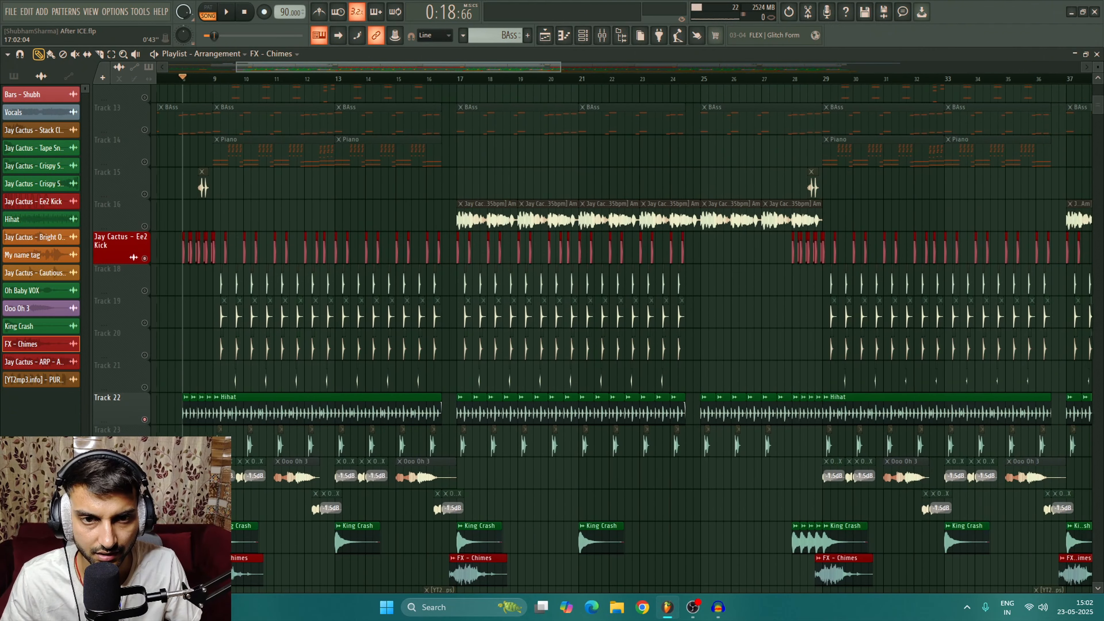
pyautogui.scroll(-1, 428, 161)
pyautogui.scroll(3, 435, 161)
pyautogui.scroll(3, 435, 174)
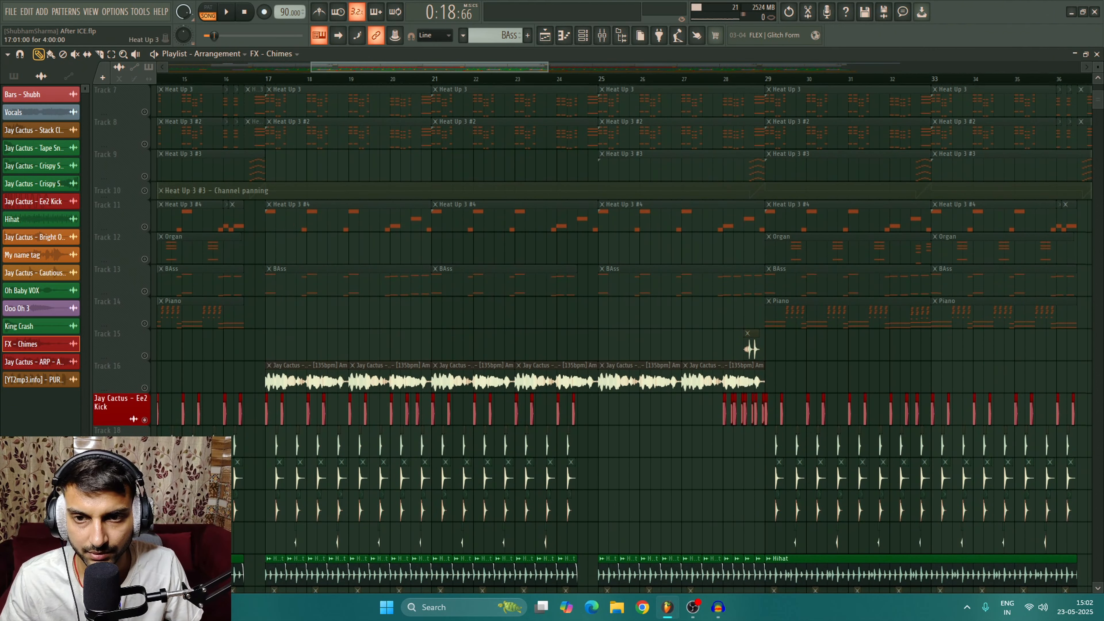
pyautogui.scroll(3, 269, 378)
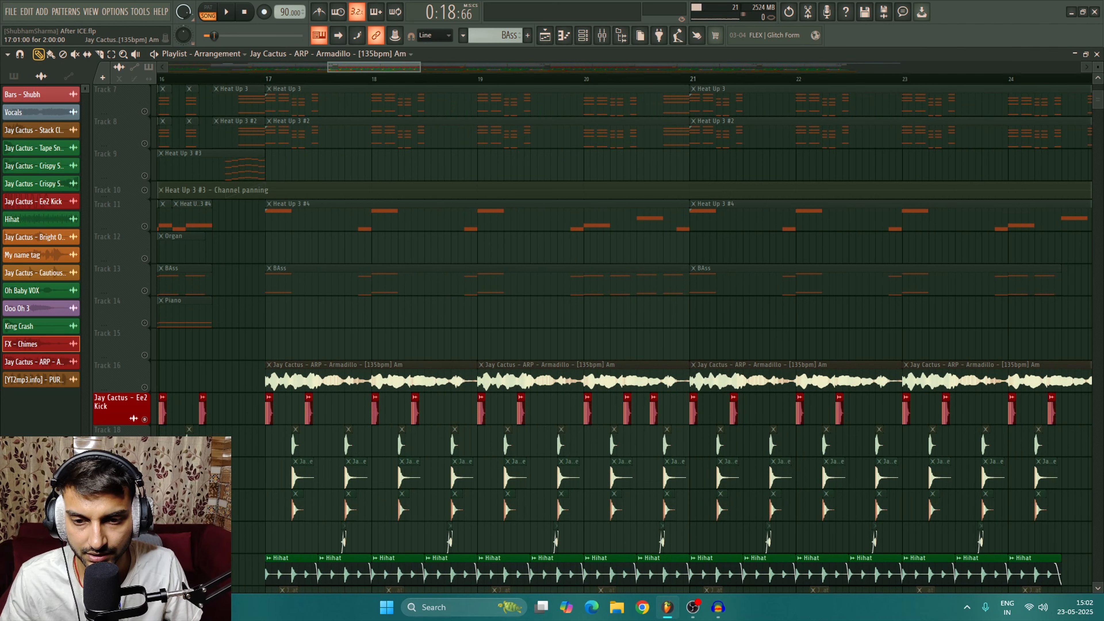
pyautogui.rightClick(144, 388)
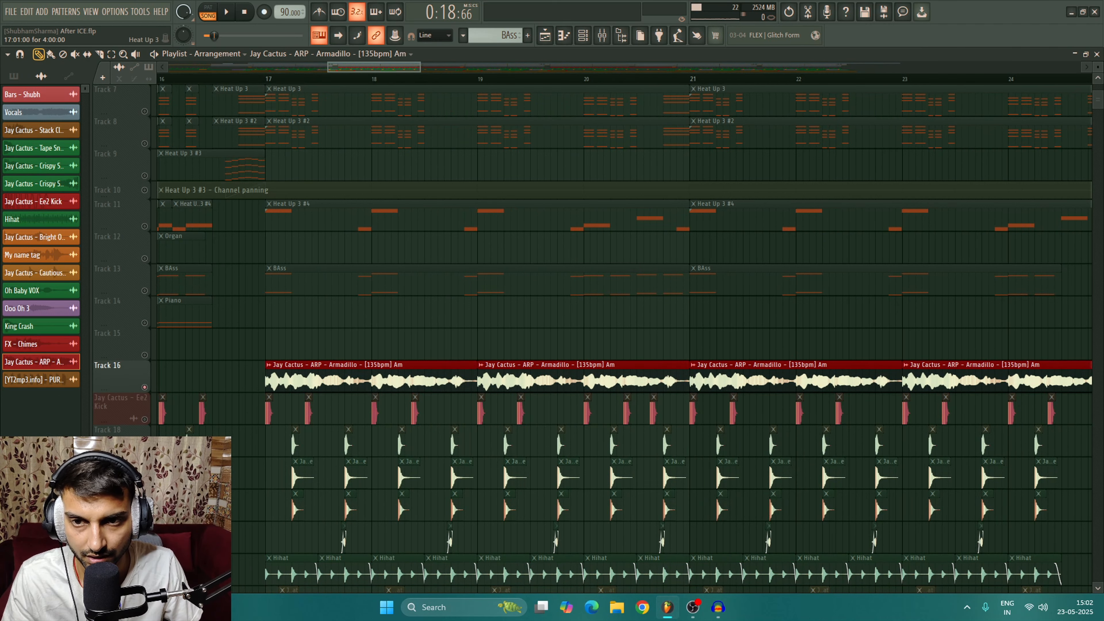
pyautogui.scroll(2, 265, 248)
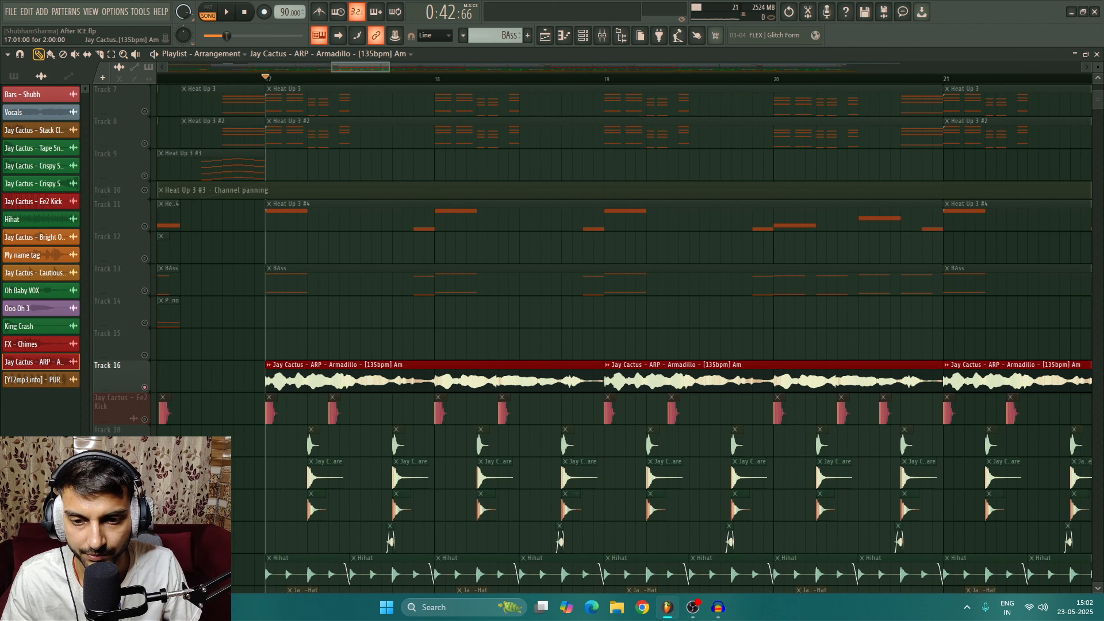
# Play the soloed Armadillo loop from bar 17 and open its sample settings
pyautogui.doubleClick(296, 380)
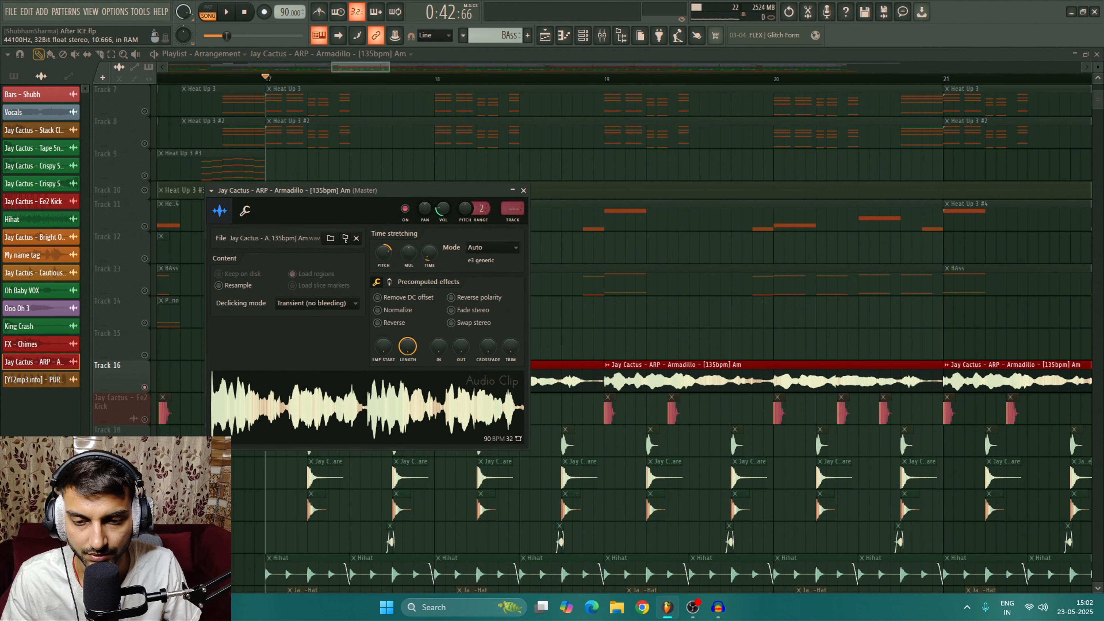
pyautogui.press('Escape')
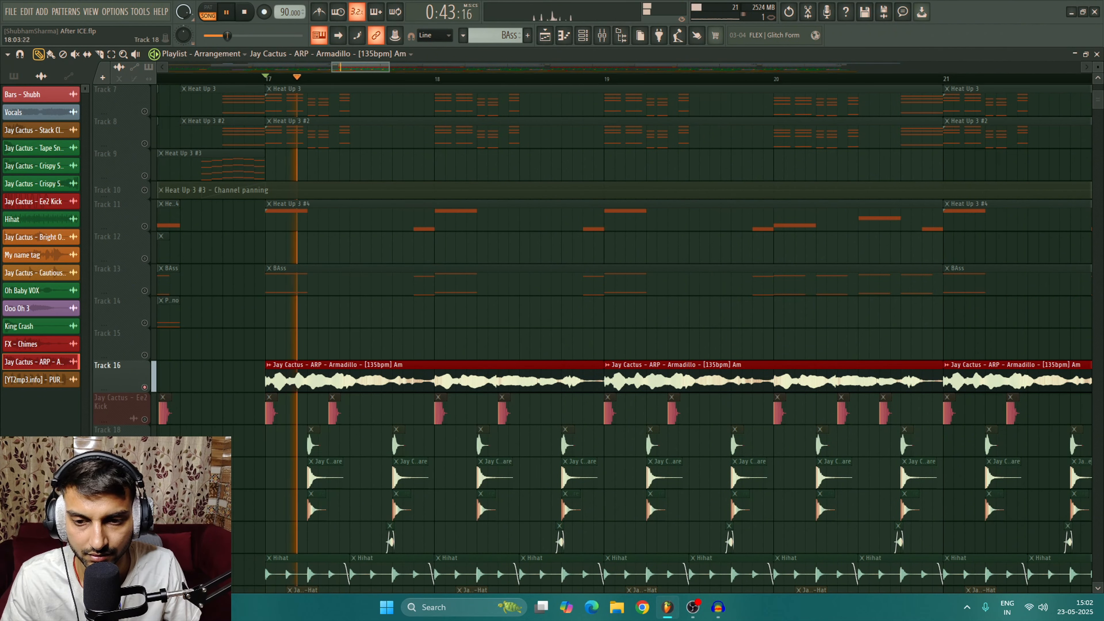
pyautogui.scroll(-4, 436, 341)
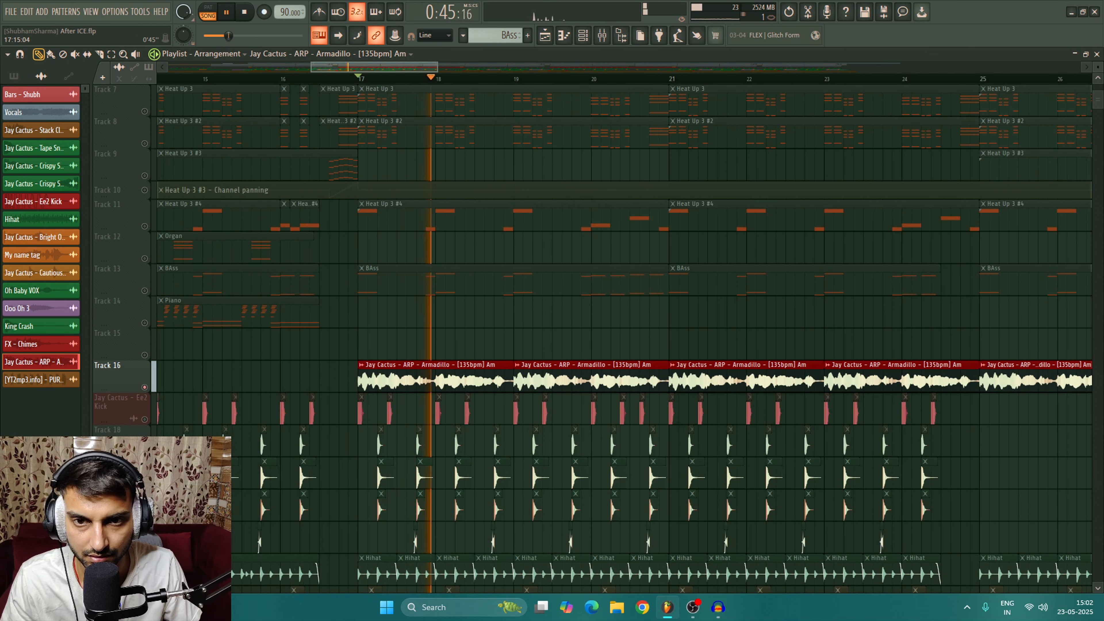
pyautogui.moveTo(346, 67); pyautogui.dragTo(352, 67)
pyautogui.doubleClick(368, 379)
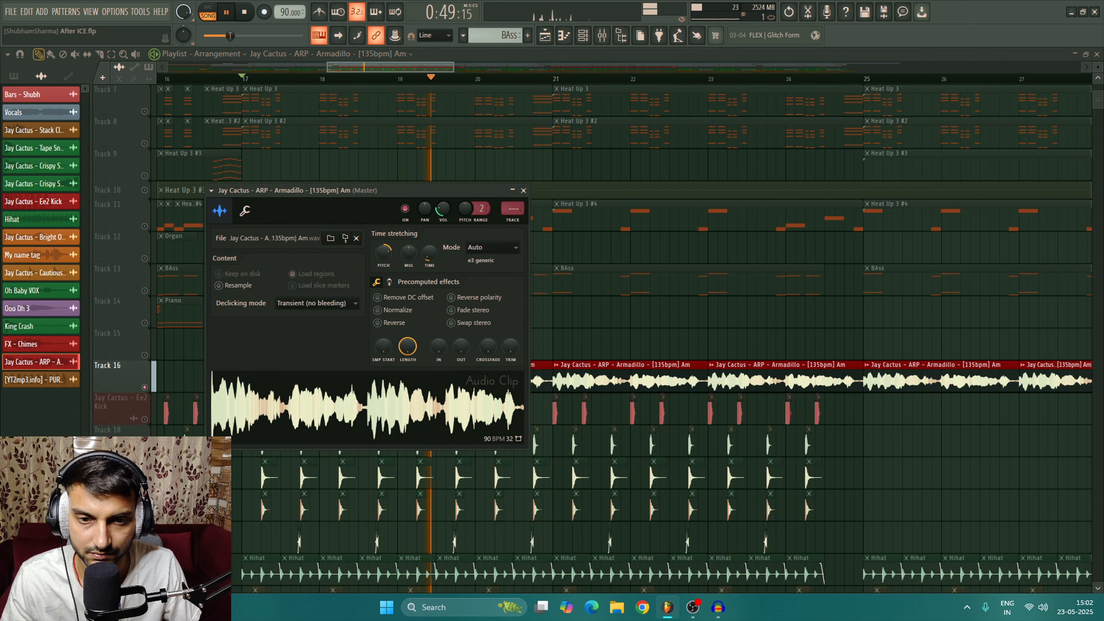
pyautogui.press('space')
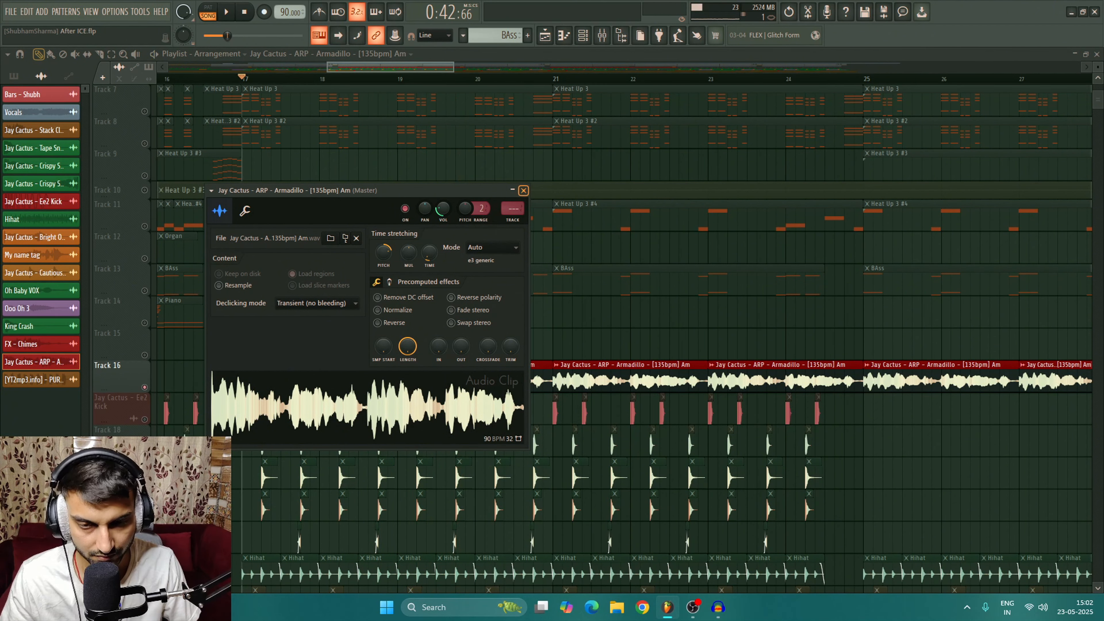
# Audition the Armadillo sample from bar 17 with its time-stretching pitch reset, and undo the reset
pyautogui.click(523, 190)
pyautogui.doubleClick(452, 379)
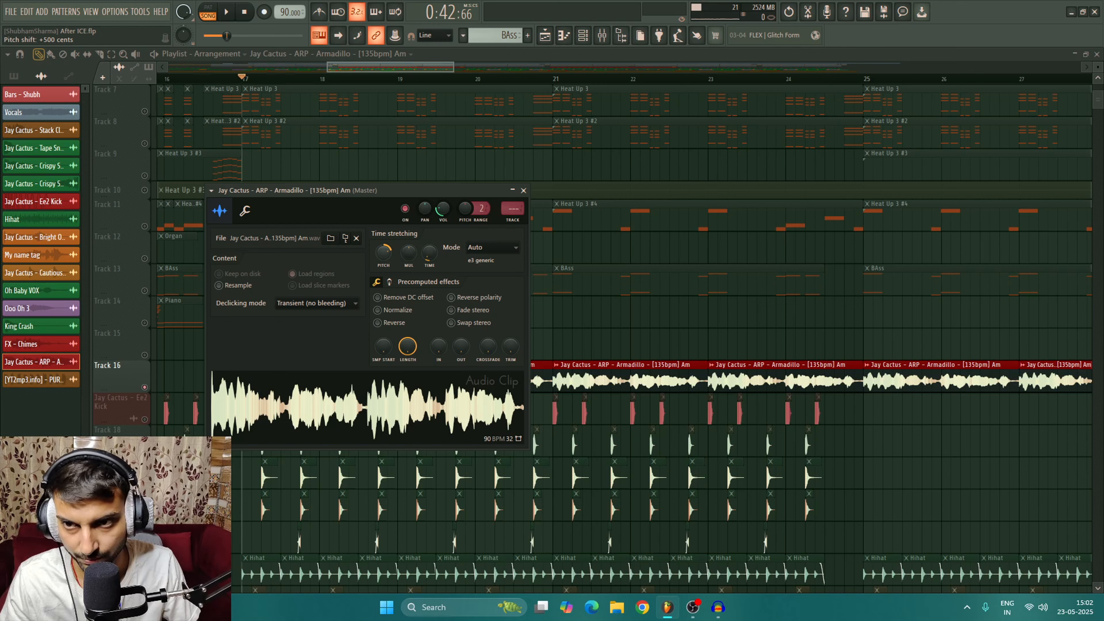
pyautogui.rightClick(385, 253)
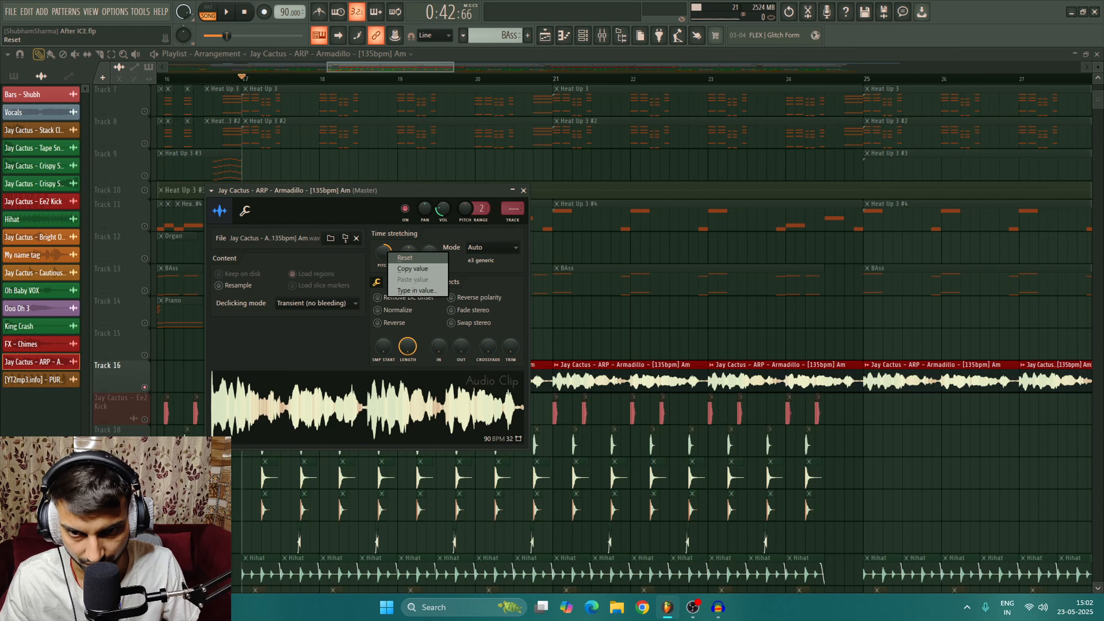
pyautogui.click(405, 258)
pyautogui.press('space')
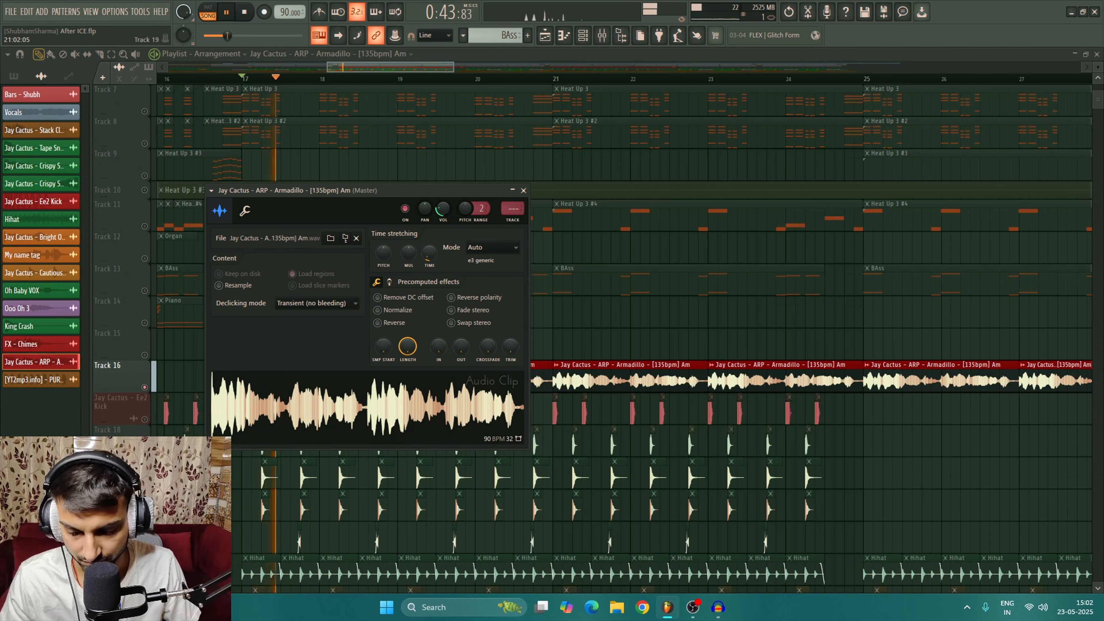
pyautogui.press('space')
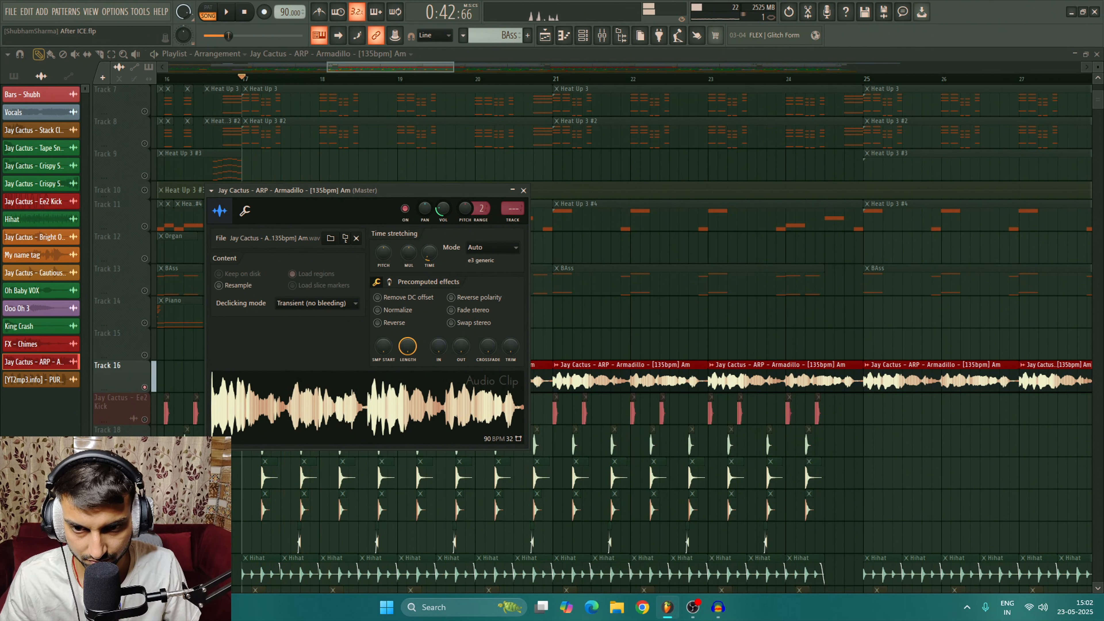
pyautogui.hotkey('ctrl', 'z')
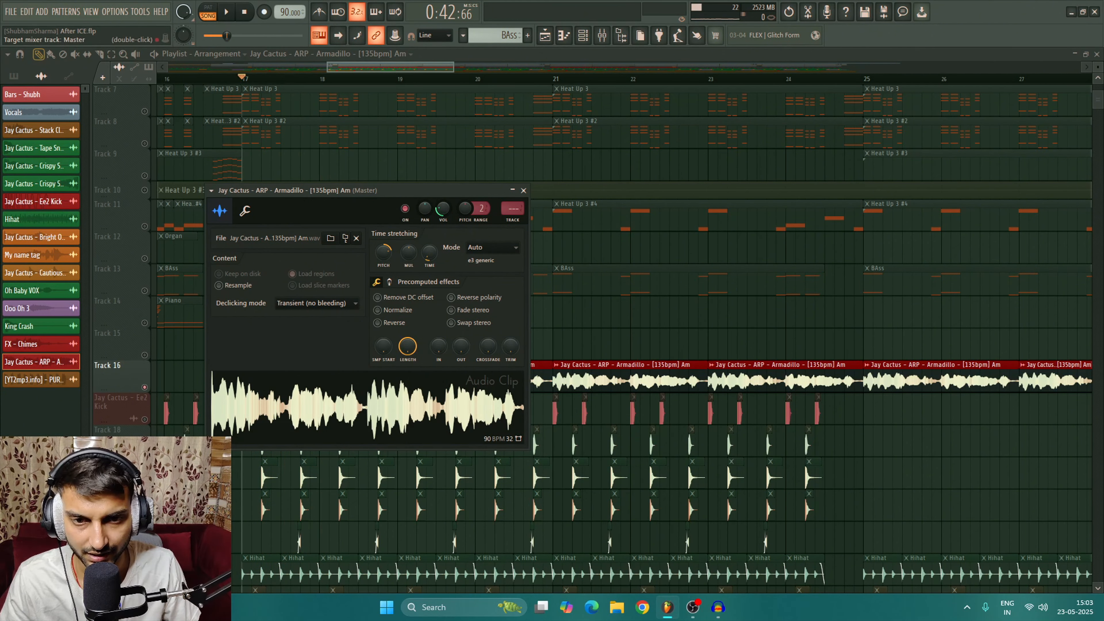
# Unmute the Heat Up 3 #2 and Heat Up 3 patterns on Tracks 8 and 7, and play them with the Armadillo loop
pyautogui.click(523, 191)
pyautogui.scroll(2, 217, 200)
pyautogui.click(145, 208)
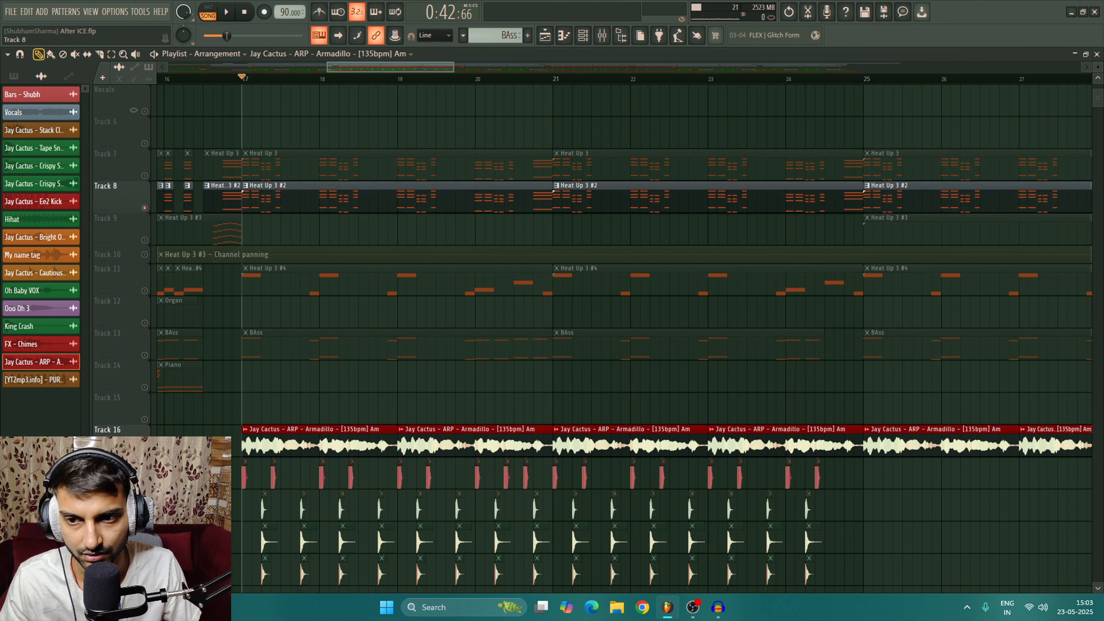
pyautogui.click(144, 176)
pyautogui.press('space')
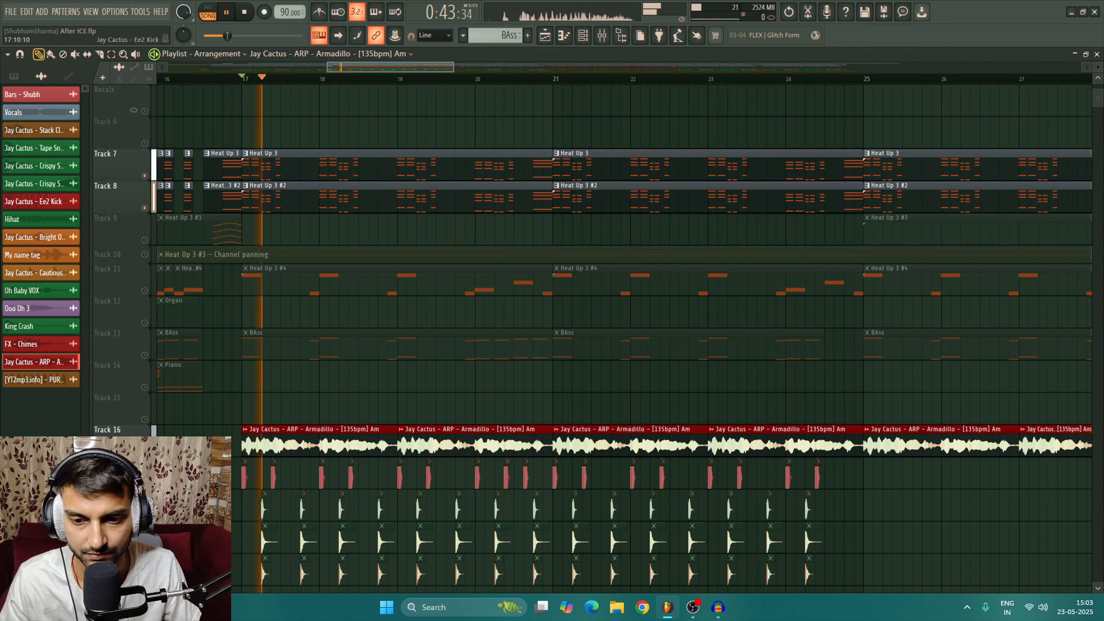
# Try the Armadillo sample at 74% channel volume during playback, undo the volume change and stop playback
pyautogui.doubleClick(314, 443)
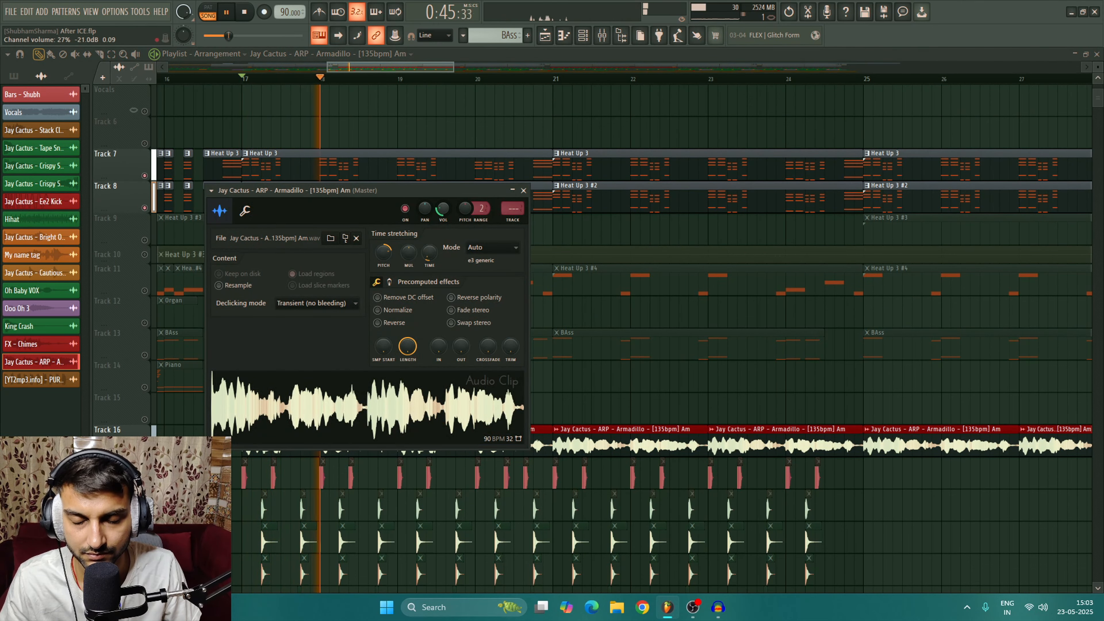
pyautogui.rightClick(444, 209)
pyautogui.click(473, 357)
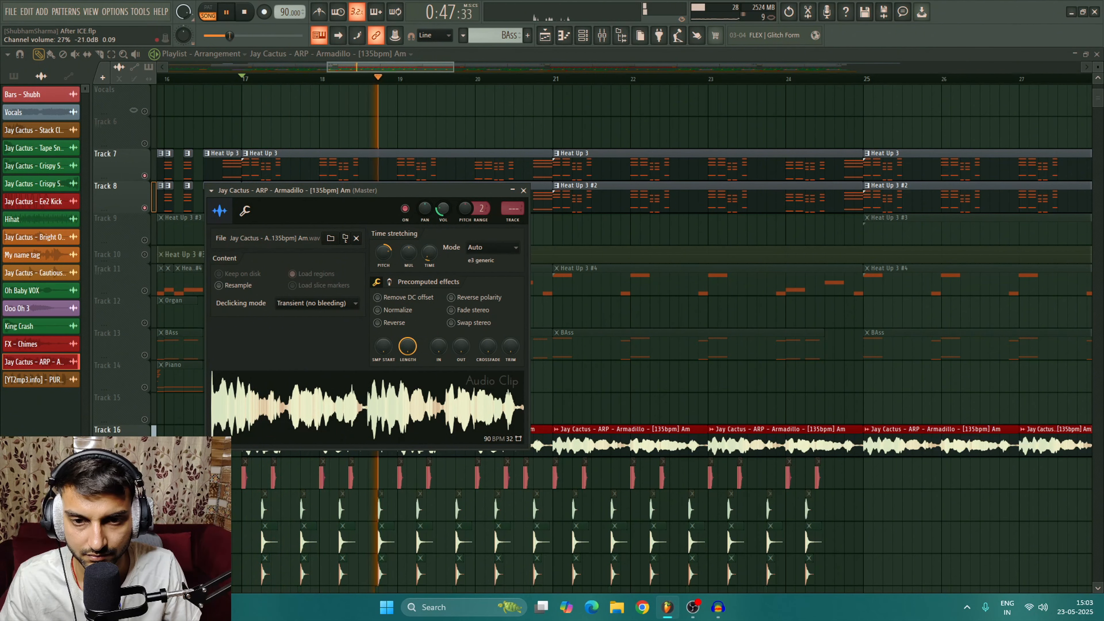
pyautogui.moveTo(443, 209); pyautogui.dragTo(443, 176)
pyautogui.hotkey('ctrl', 'z')
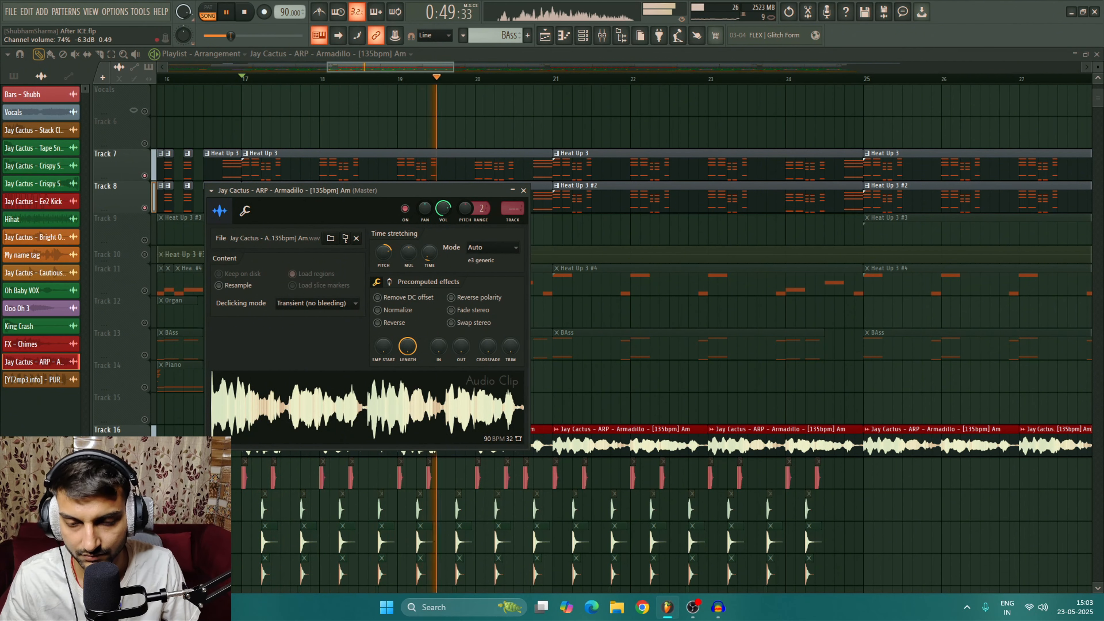
pyautogui.press('Escape')
pyautogui.press('space')
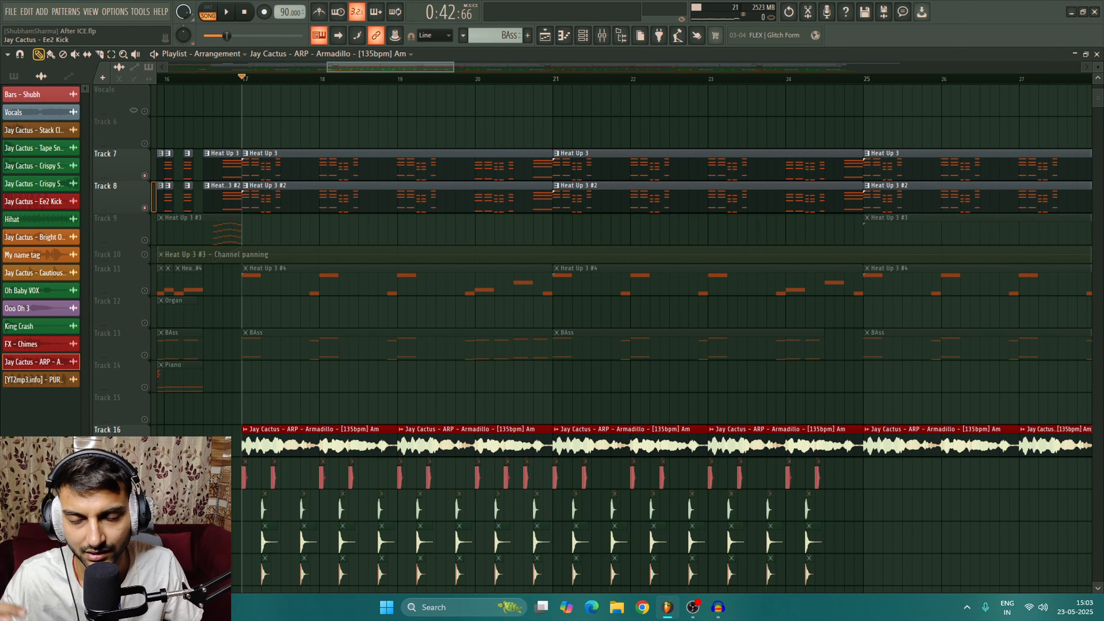
# Clear the solo on the arrangement to unmute the other tracks, and return the playback position to bar 2
pyautogui.scroll(-7, 367, 313)
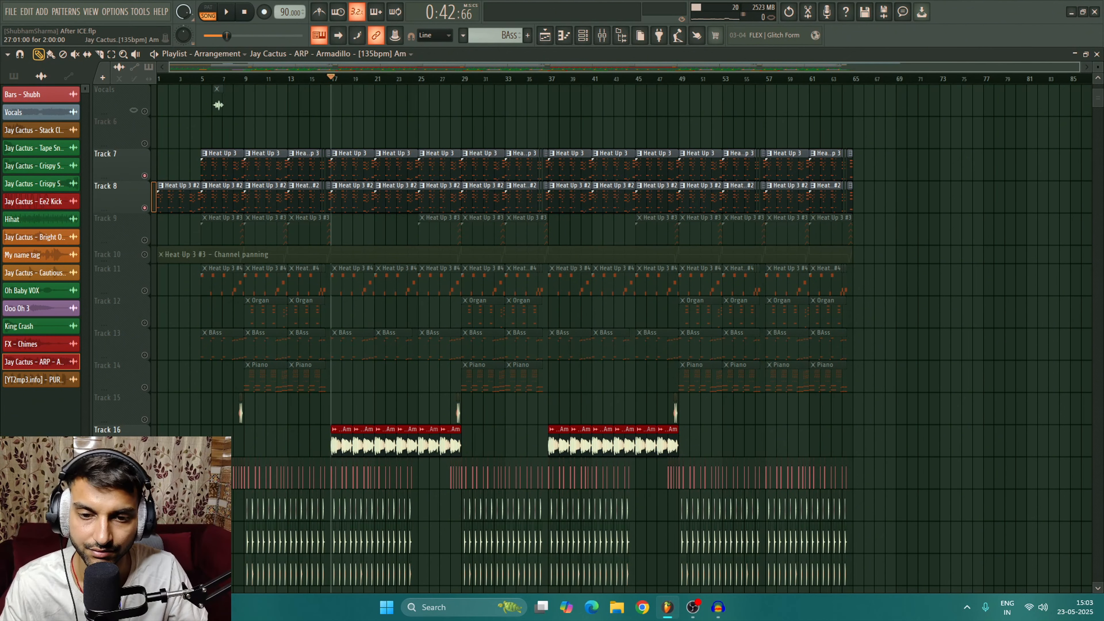
pyautogui.scroll(-3, 218, 105)
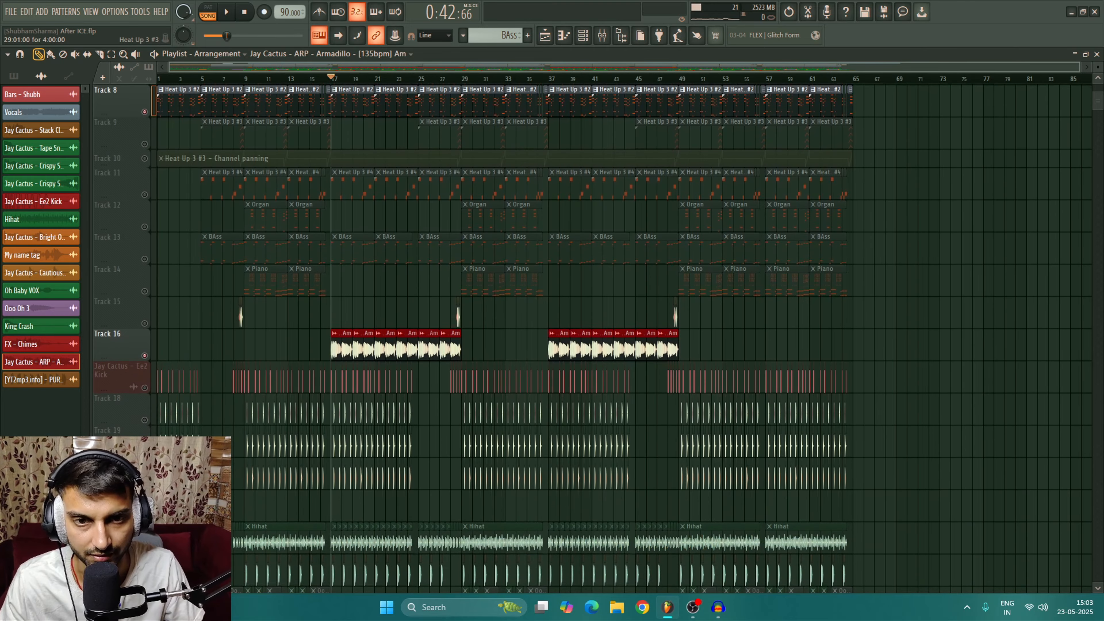
pyautogui.scroll(-10, 433, 352)
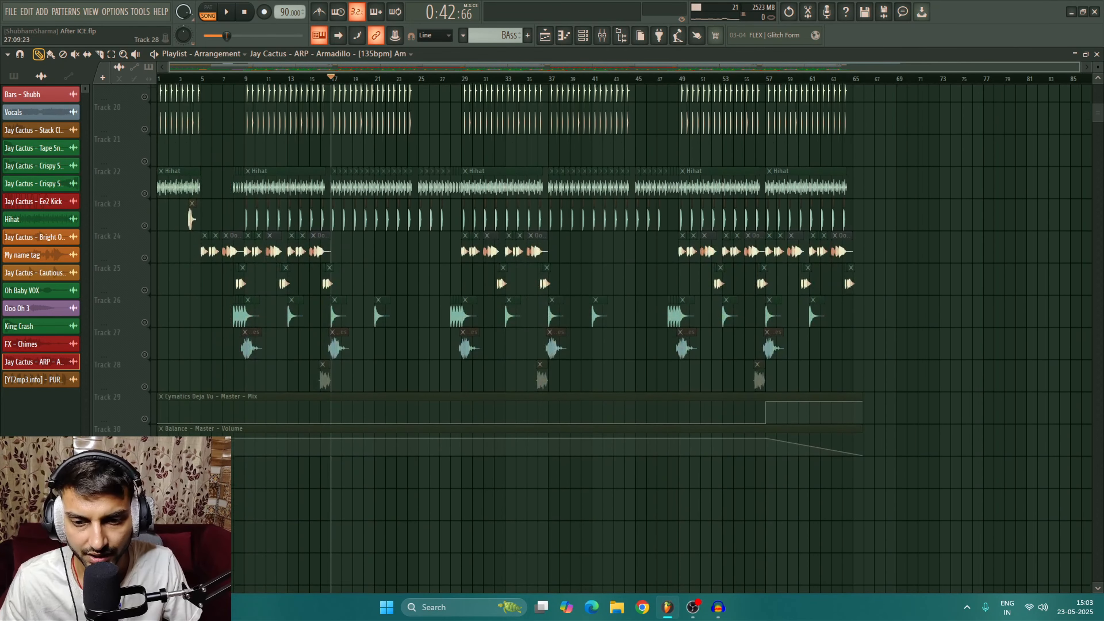
pyautogui.scroll(5, 622, 261)
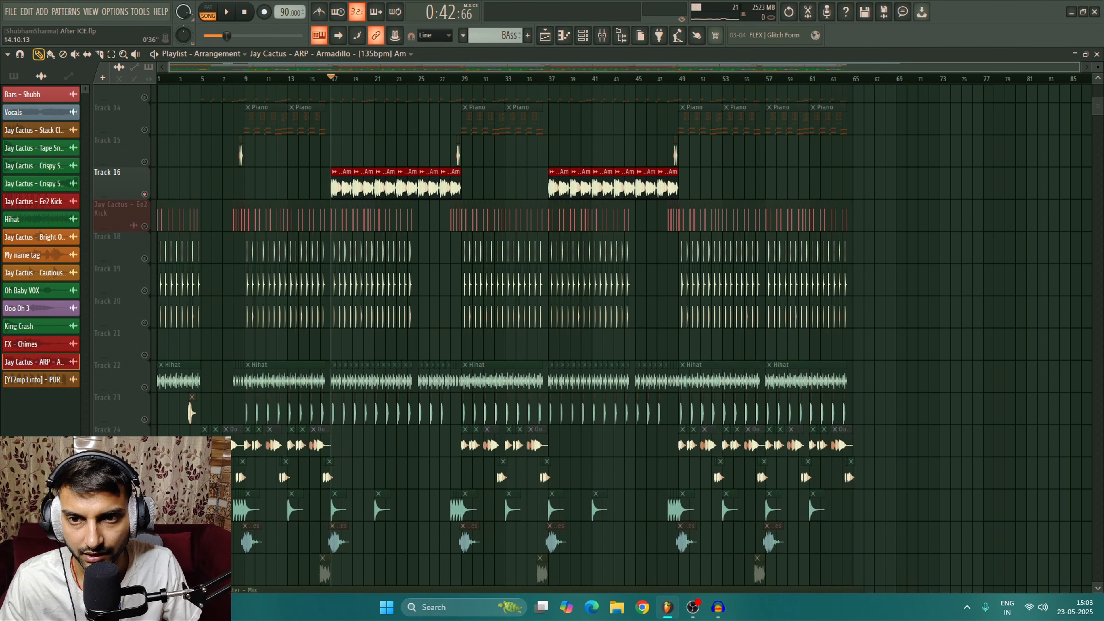
pyautogui.rightClick(144, 162)
pyautogui.rightClick(145, 162)
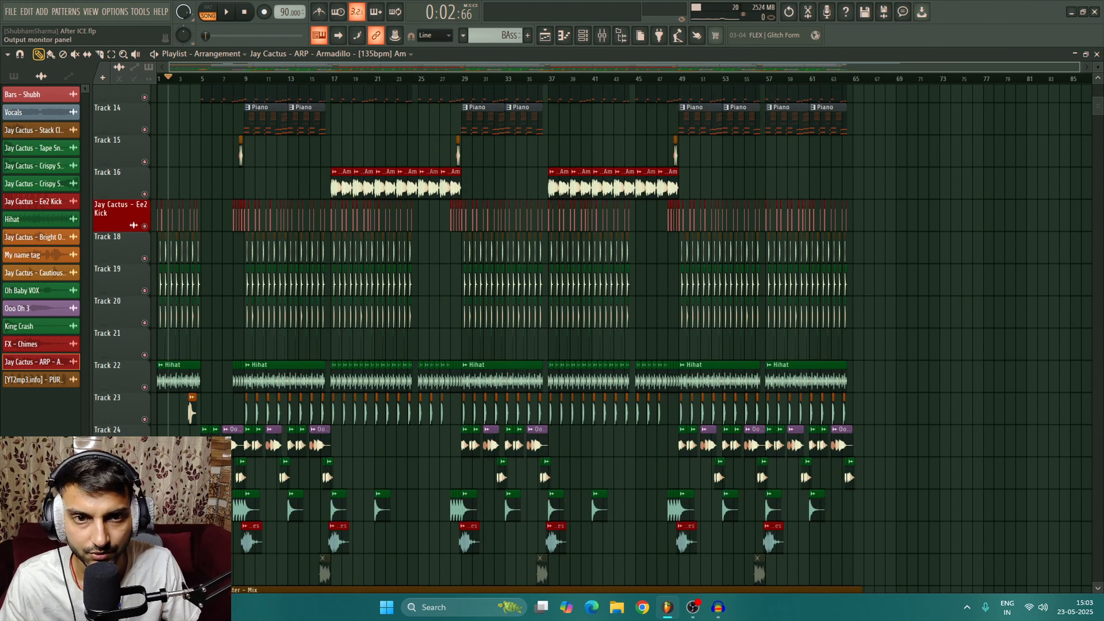
# Inspect the Fruity Balance effect on the mixer's Master track, and return to the playlist
pyautogui.click(602, 35)
pyautogui.press('F9')
pyautogui.scroll(11, 221, 305)
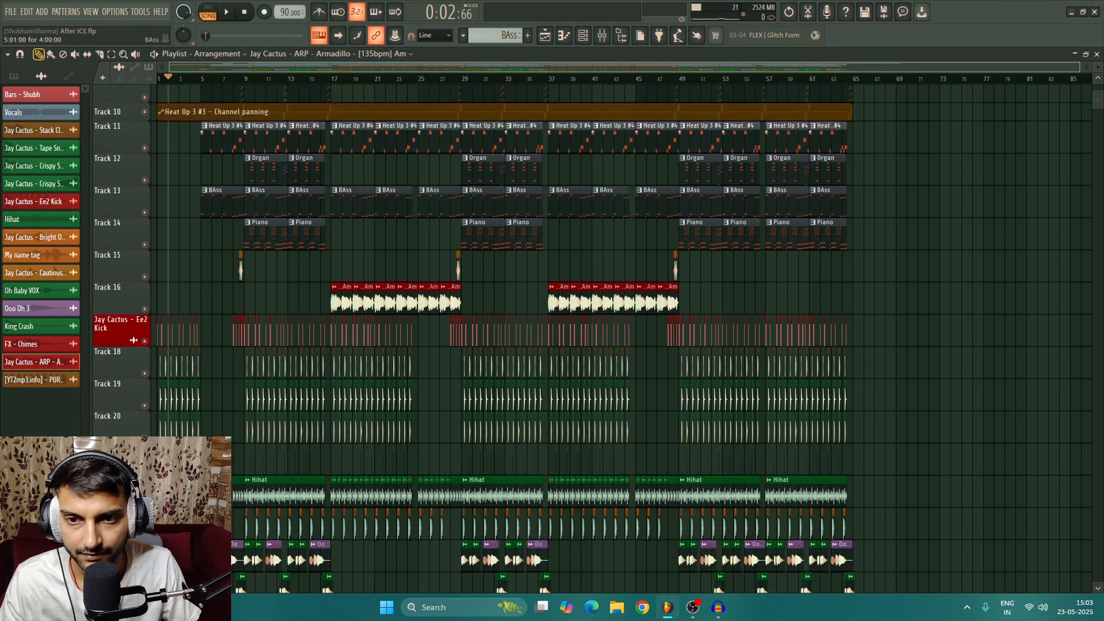
pyautogui.scroll(1, 622, 305)
pyautogui.click(602, 35)
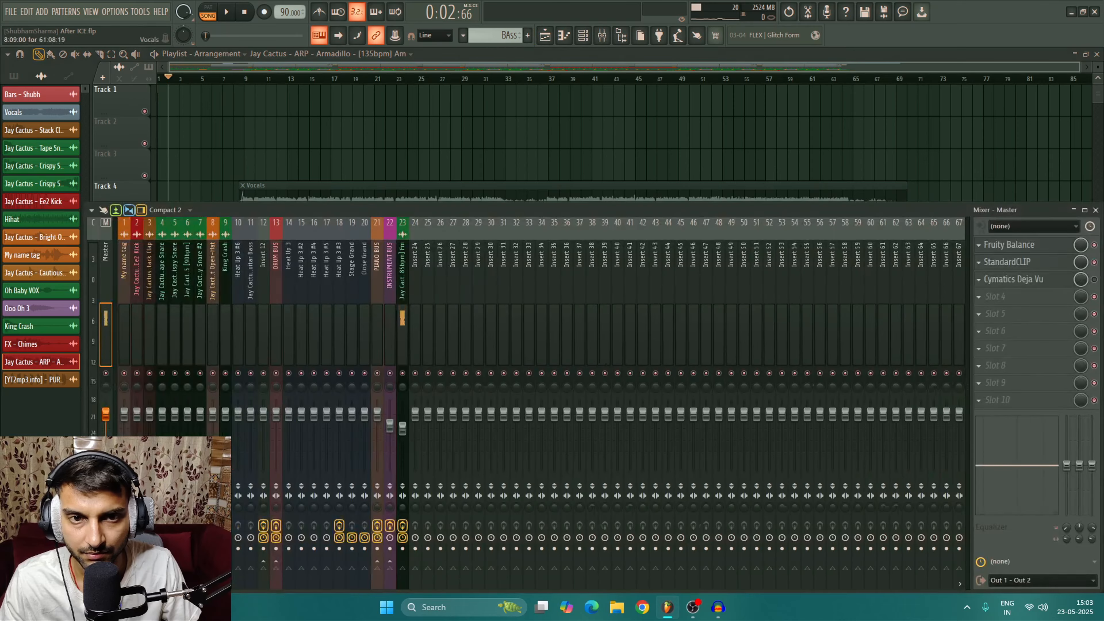
pyautogui.scroll(-2, 250, 348)
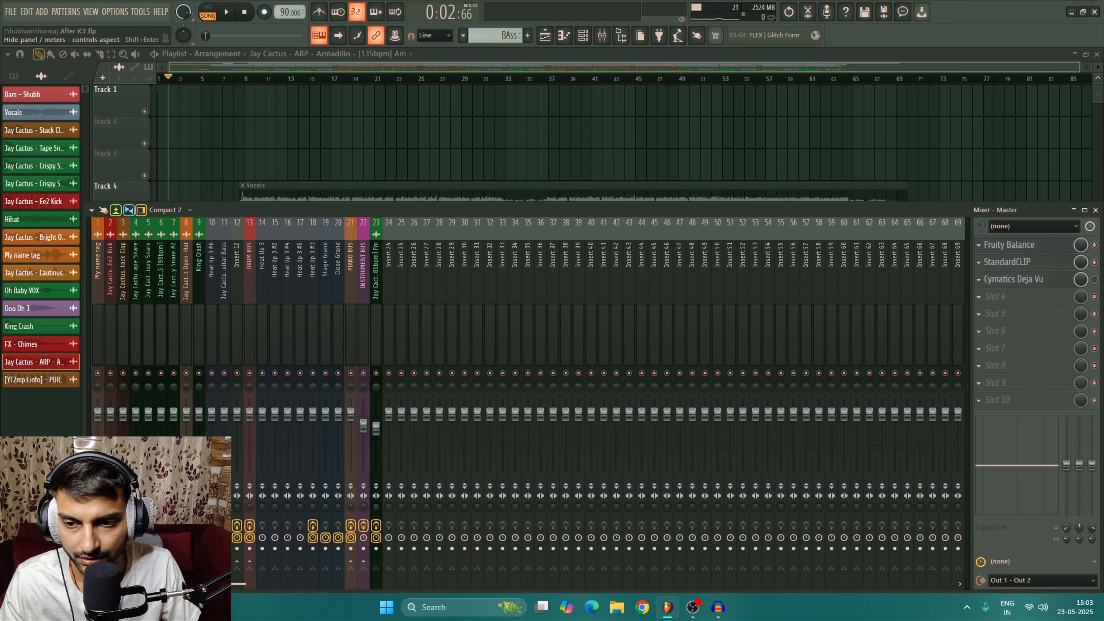
pyautogui.scroll(2, 845, 348)
pyautogui.click(1010, 245)
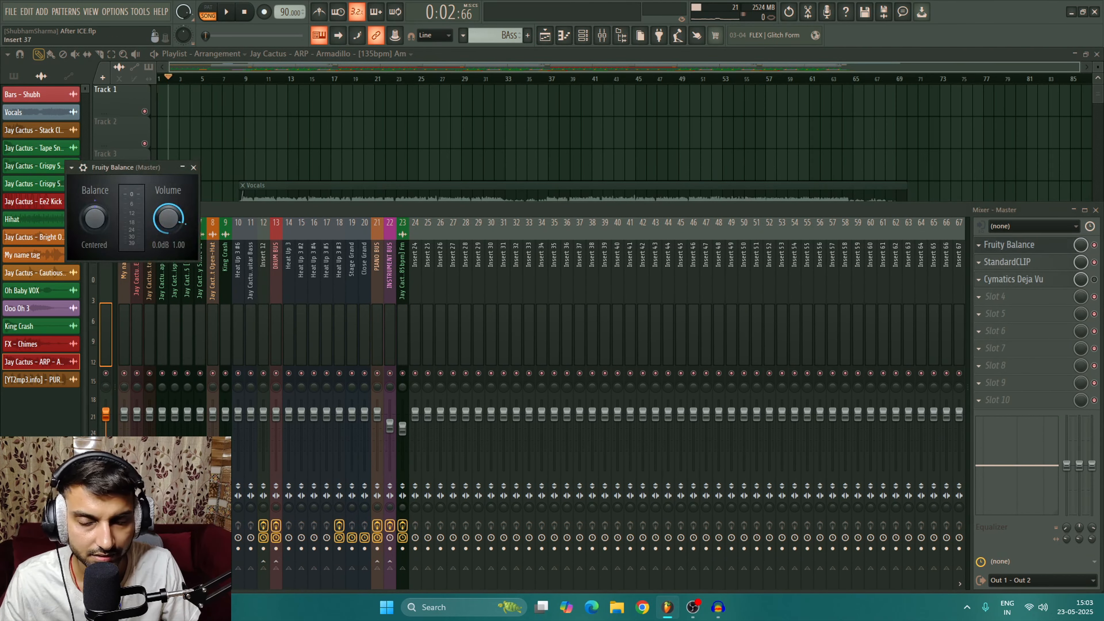
pyautogui.click(272, 133)
pyautogui.hscroll(5, 720, 283)
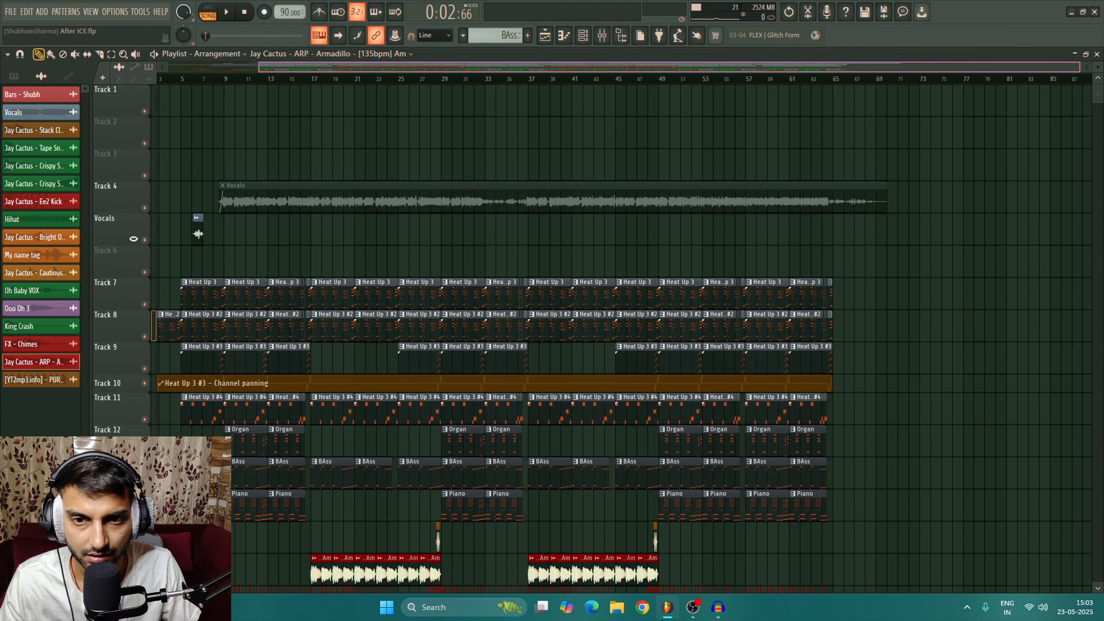
# Inspect the Cymatics Deja Vu effect on the mixer's Master track, and return to the playlist
pyautogui.scroll(-8, 720, 283)
pyautogui.scroll(-6, 711, 283)
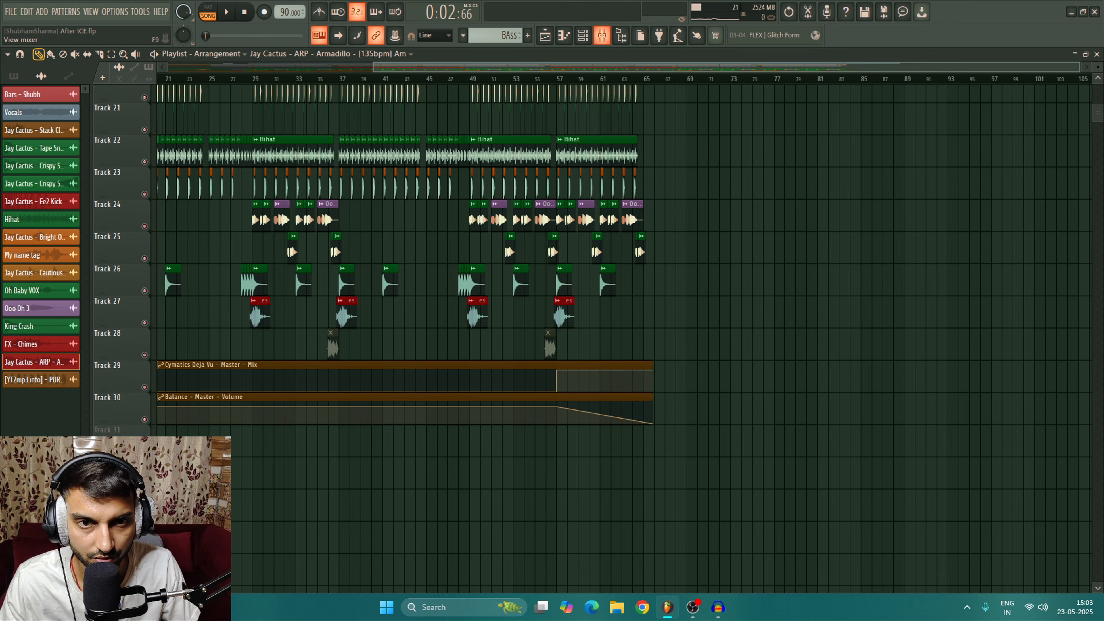
pyautogui.click(602, 35)
pyautogui.click(1013, 279)
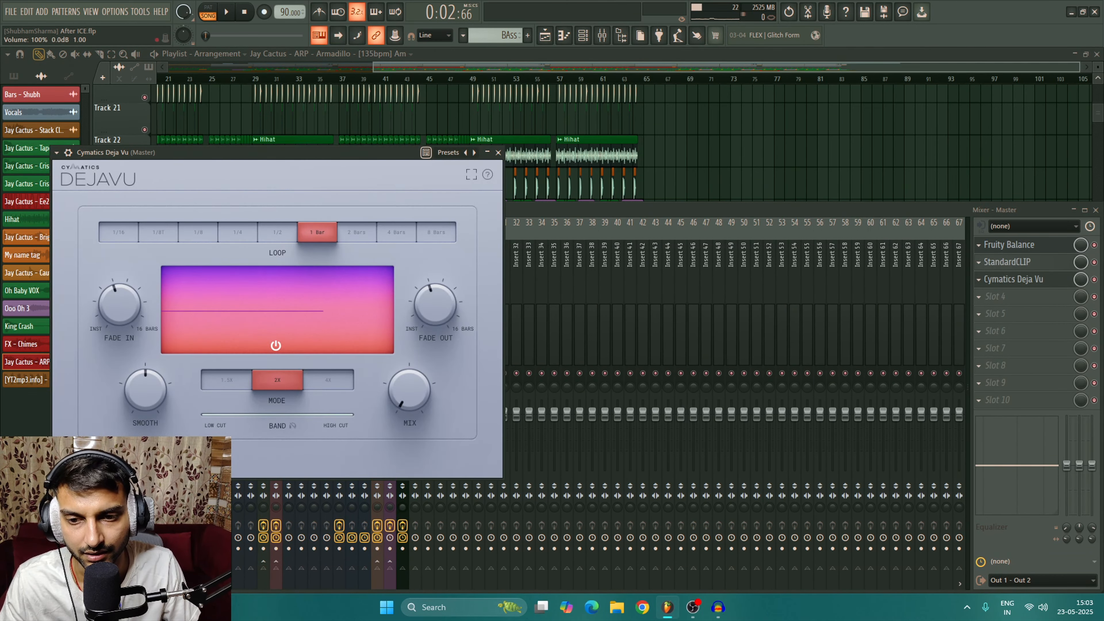
pyautogui.press('Escape')
pyautogui.press('Escape')
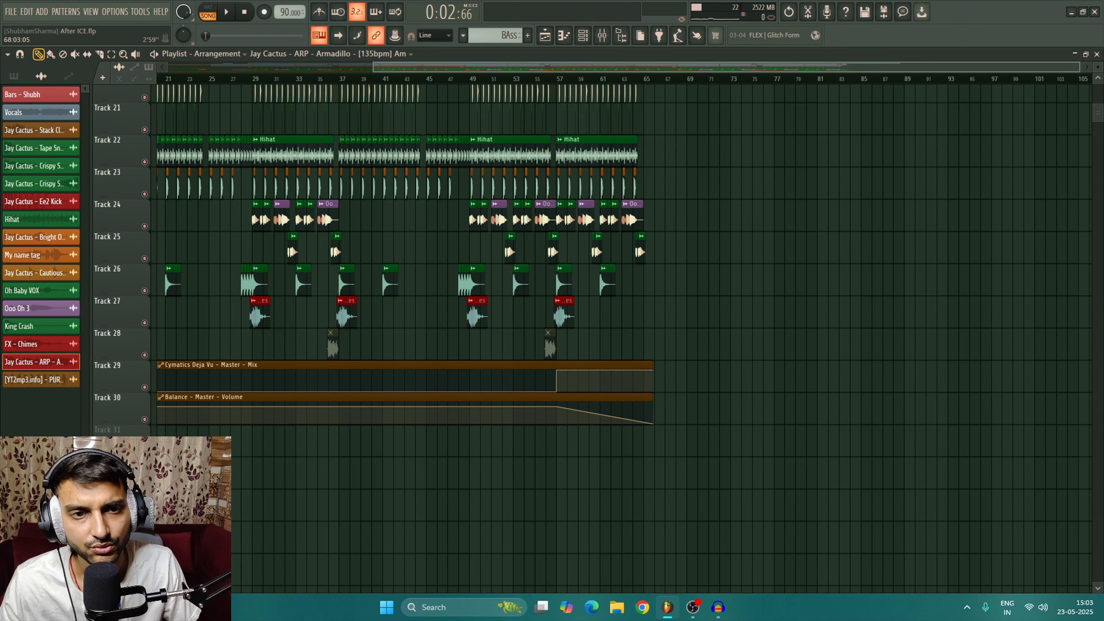
# Play the song's ending from bar 56 to audition the Master's Deja Vu mix and Balance volume automations, then stop playback
pyautogui.scroll(3, 620, 331)
pyautogui.scroll(4, 713, 340)
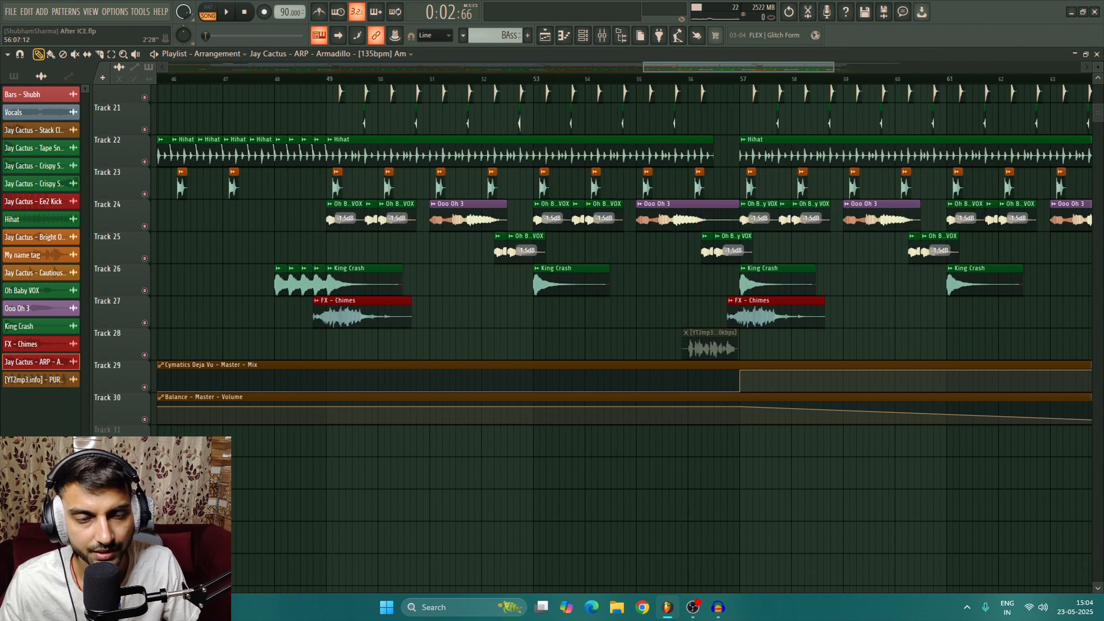
pyautogui.click(708, 79)
pyautogui.hscroll(5, 478, 153)
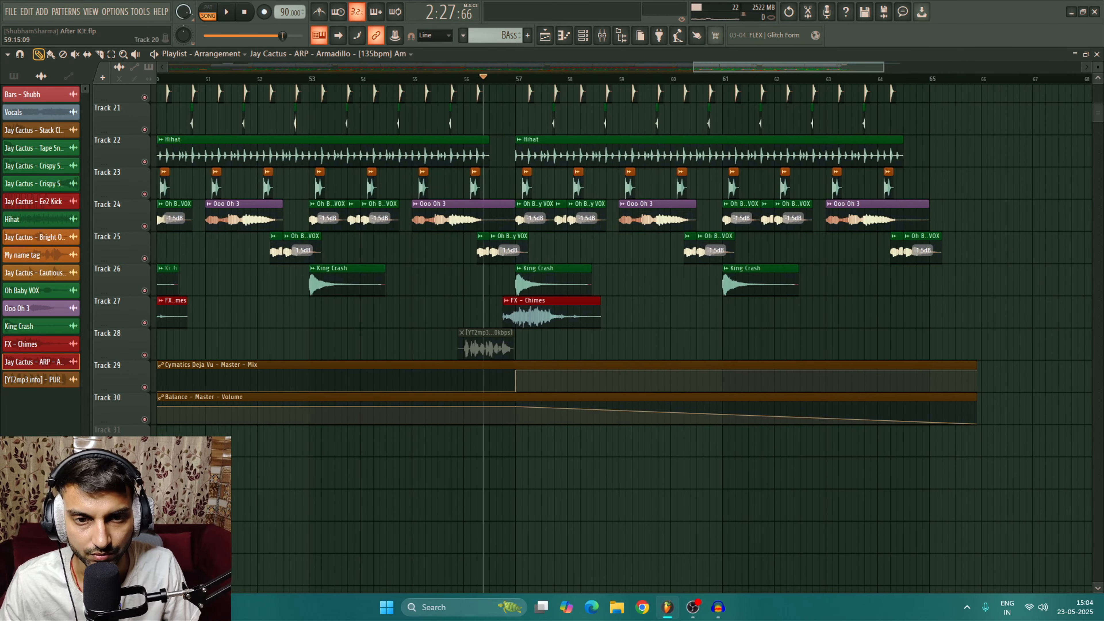
pyautogui.click(438, 79)
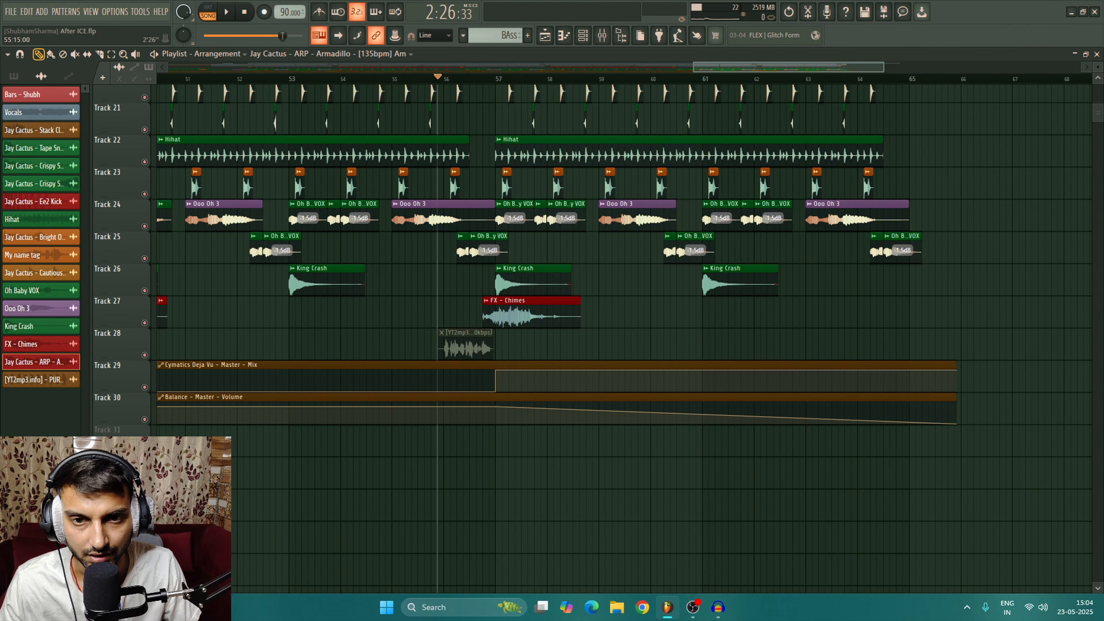
pyautogui.moveTo(437, 78); pyautogui.dragTo(441, 79)
pyautogui.press('space')
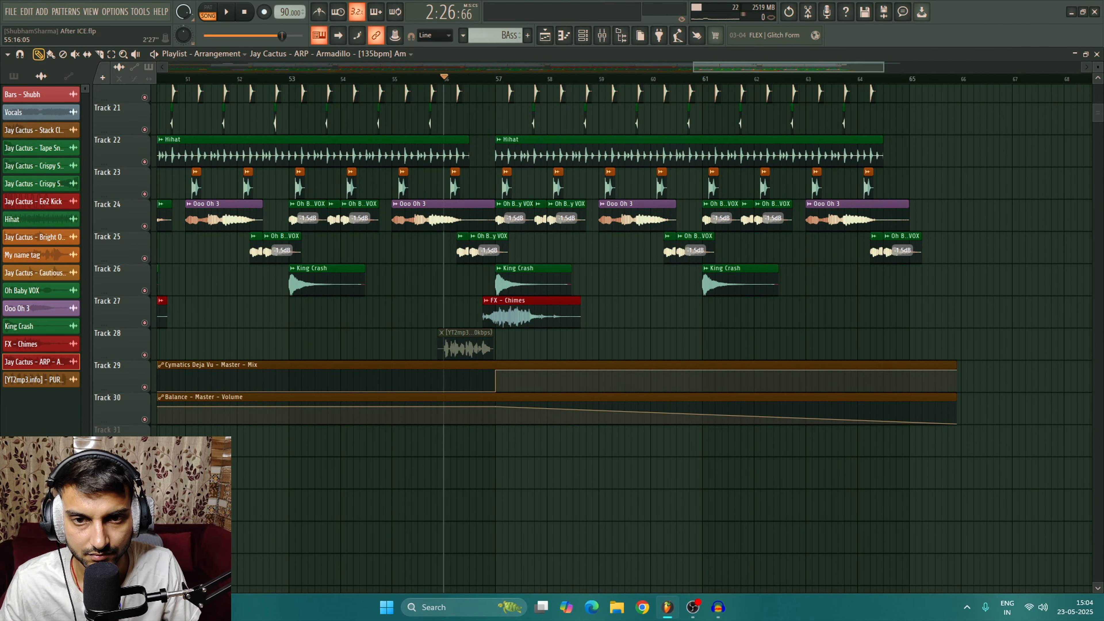
pyautogui.scroll(3, 608, 305)
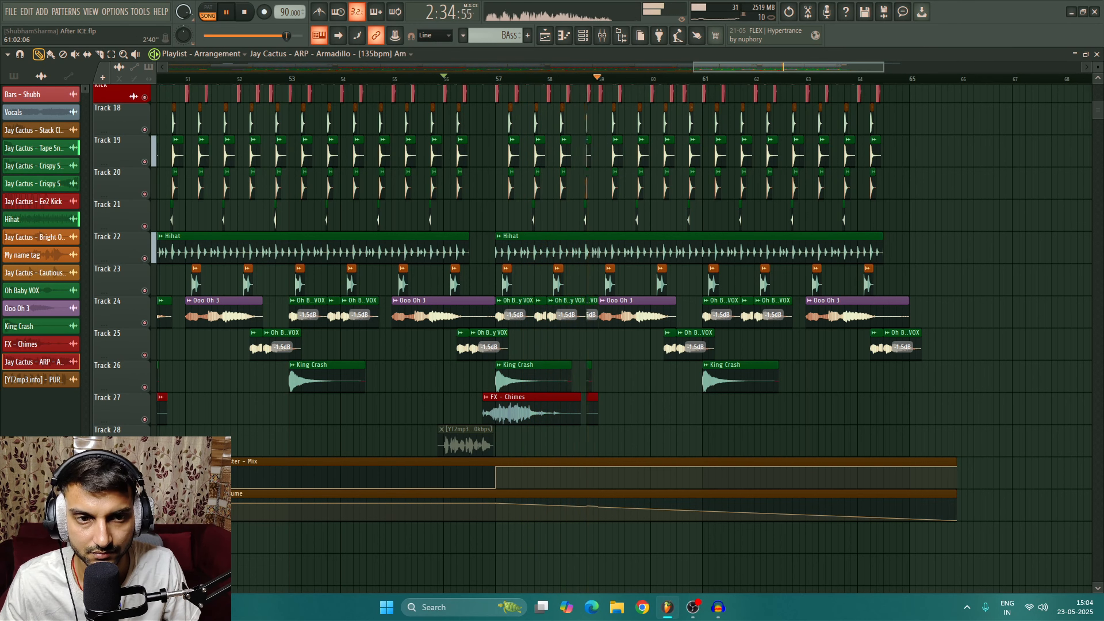
pyautogui.scroll(-5, 750, 474)
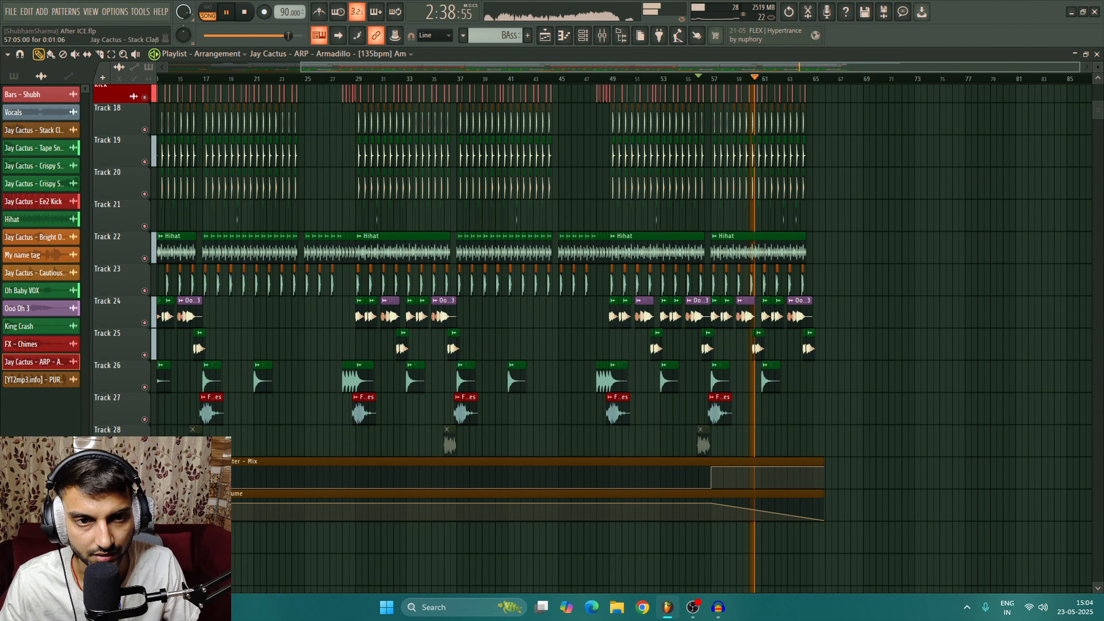
pyautogui.scroll(-1, 637, 78)
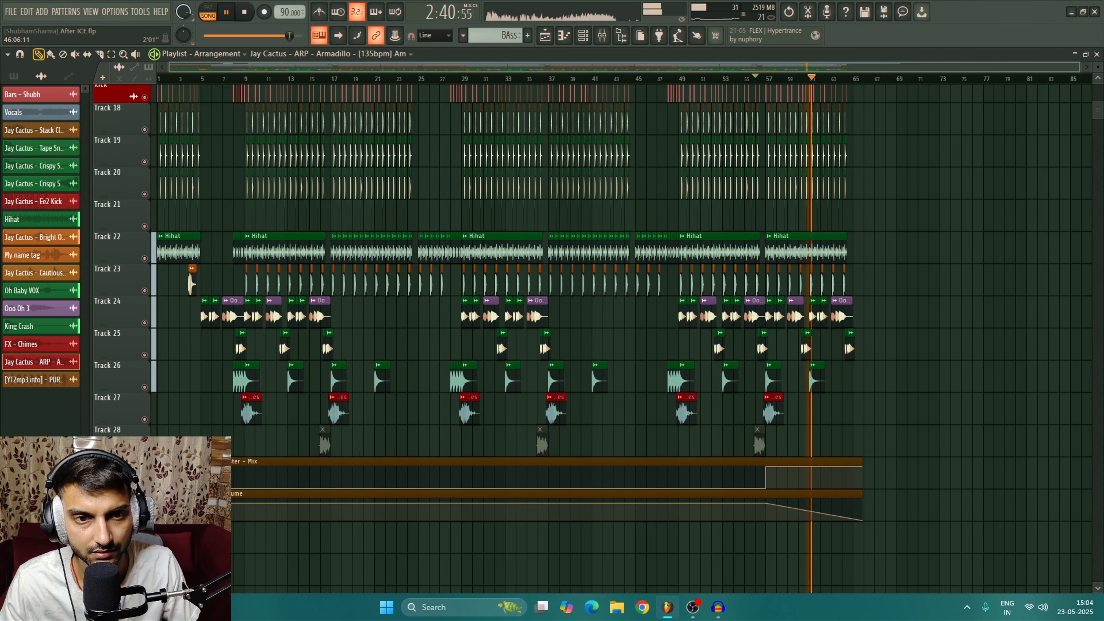
pyautogui.press('space')
# Unmute the full-length Vocals clip on Track 4, play it with the mix from bar 21, and stop playback
pyautogui.scroll(2, 425, 372)
pyautogui.scroll(15, 134, 239)
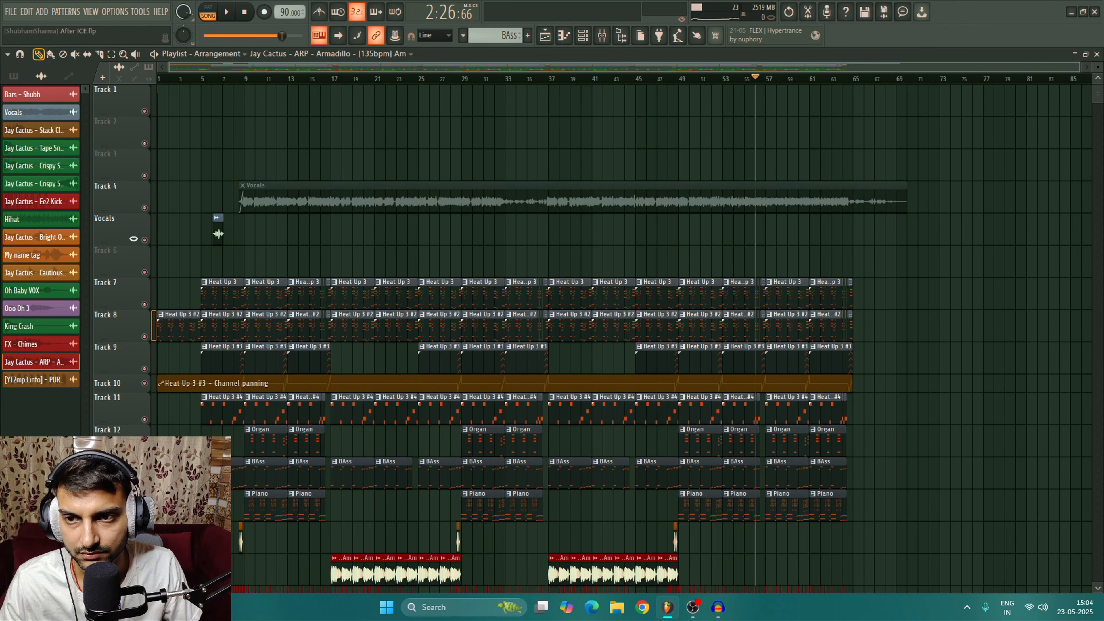
pyautogui.click(287, 200)
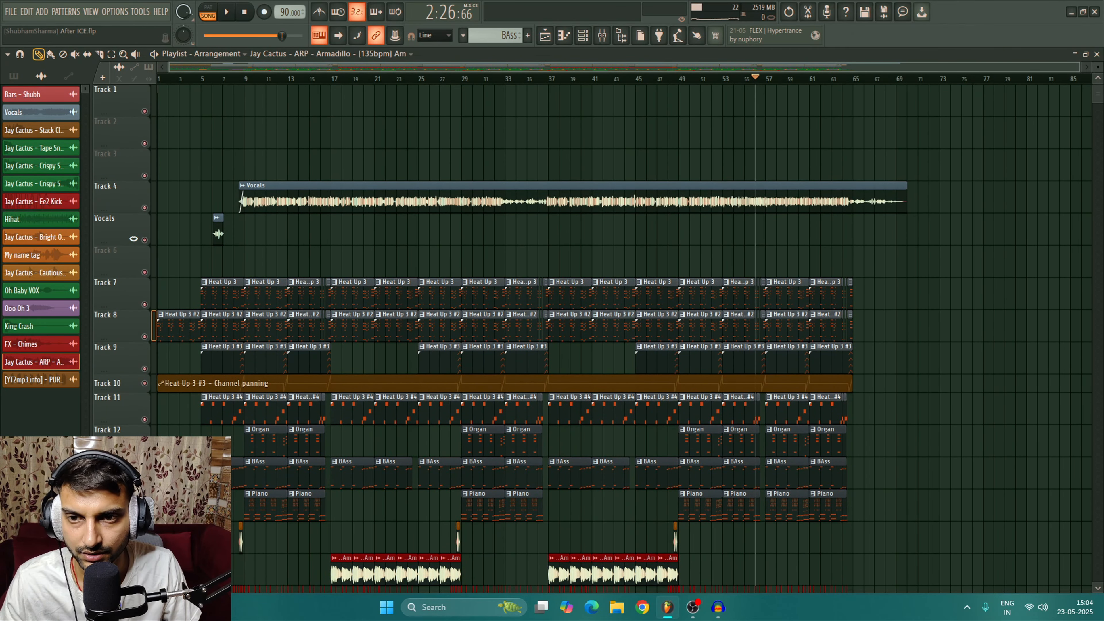
pyautogui.click(375, 78)
pyautogui.press('space')
pyautogui.scroll(3, 376, 78)
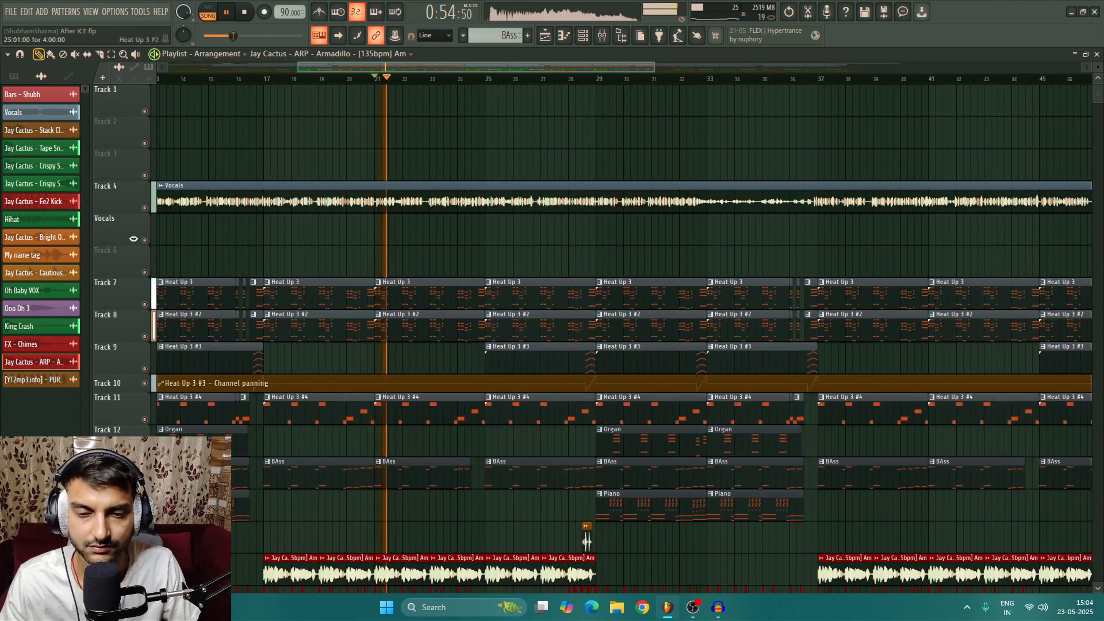
pyautogui.scroll(-2, 121, 100)
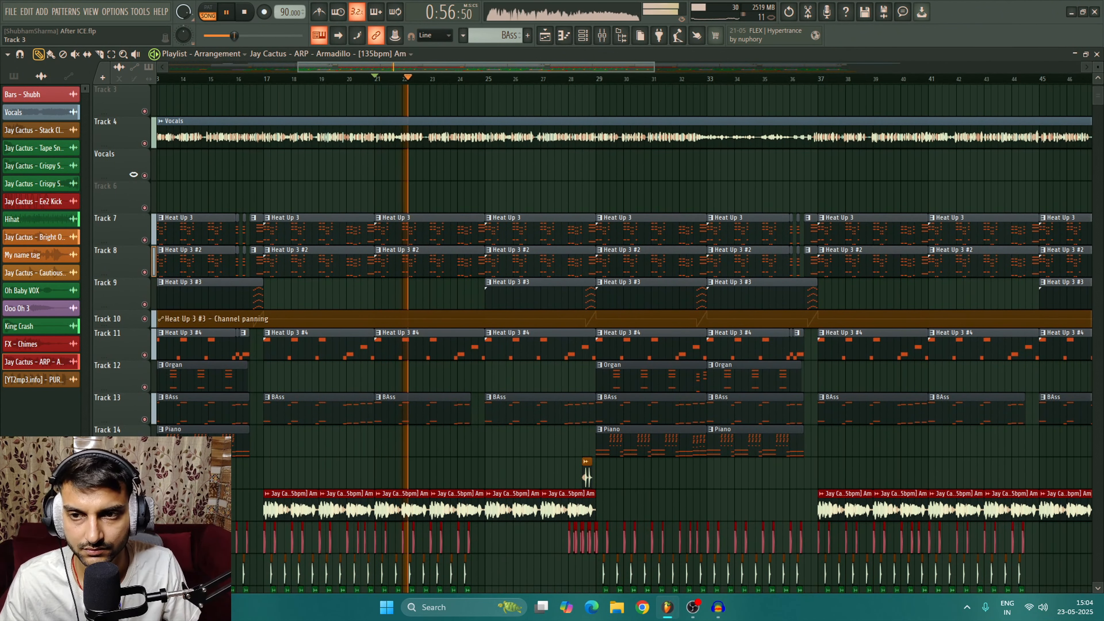
pyautogui.press('space')
# Mute Track 4 and set the playback position to bar 6, before the short Vocals clip
pyautogui.click(145, 143)
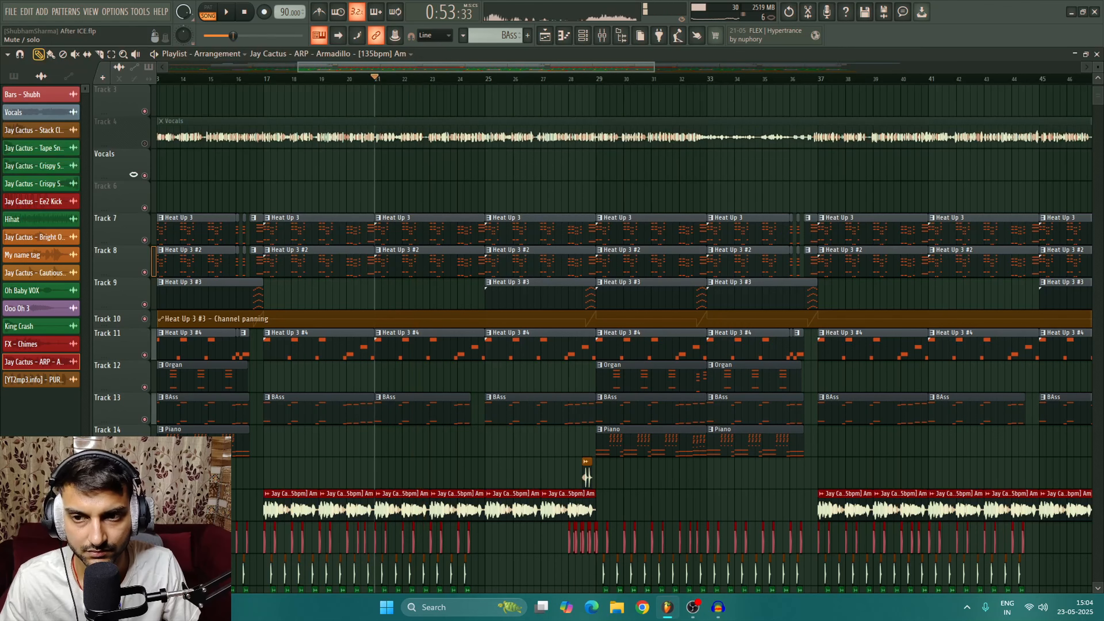
pyautogui.hscroll(3, 430, 78)
pyautogui.scroll(-4, 352, 78)
pyautogui.click(212, 78)
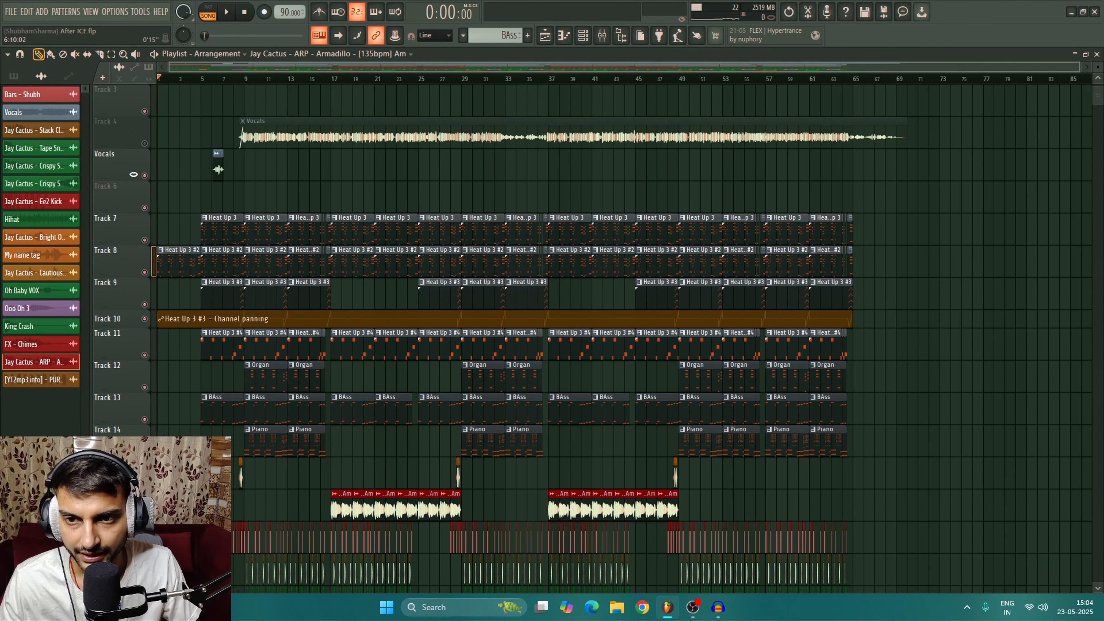
pyautogui.scroll(5, 218, 169)
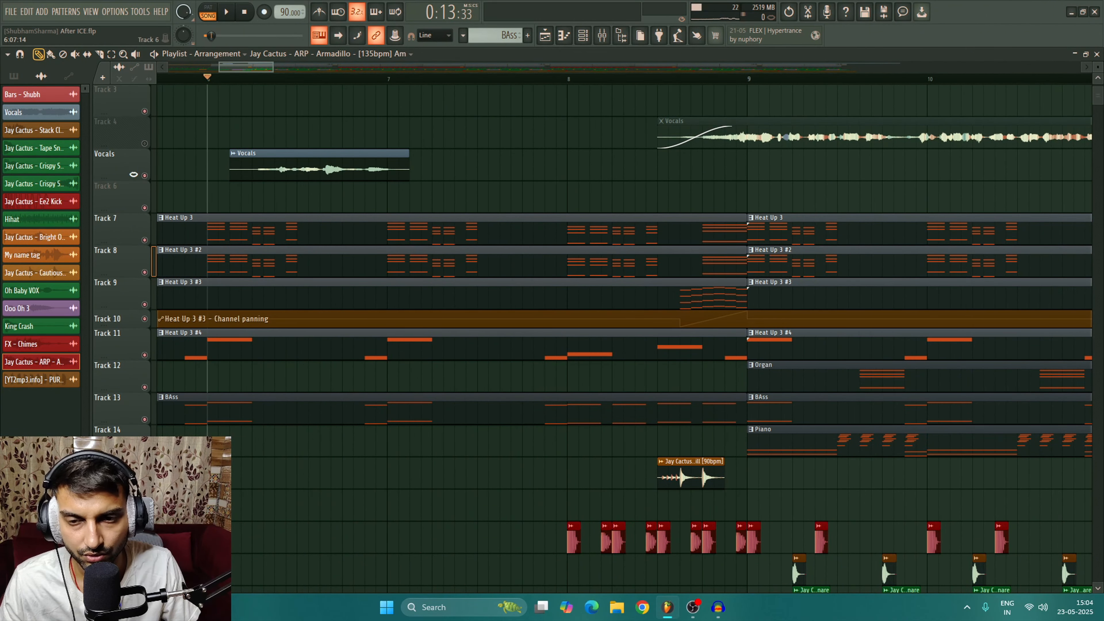
# Solo the Vocals track, audition its short clip with the mixer's Master track shown, and stop playback
pyautogui.rightClick(144, 176)
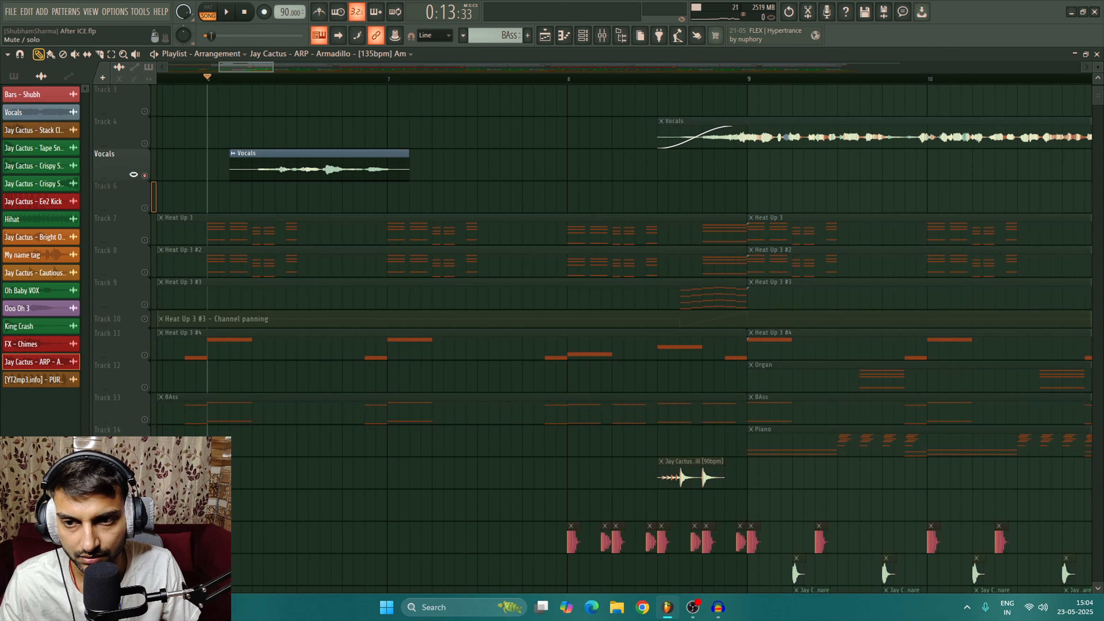
pyautogui.press('F9')
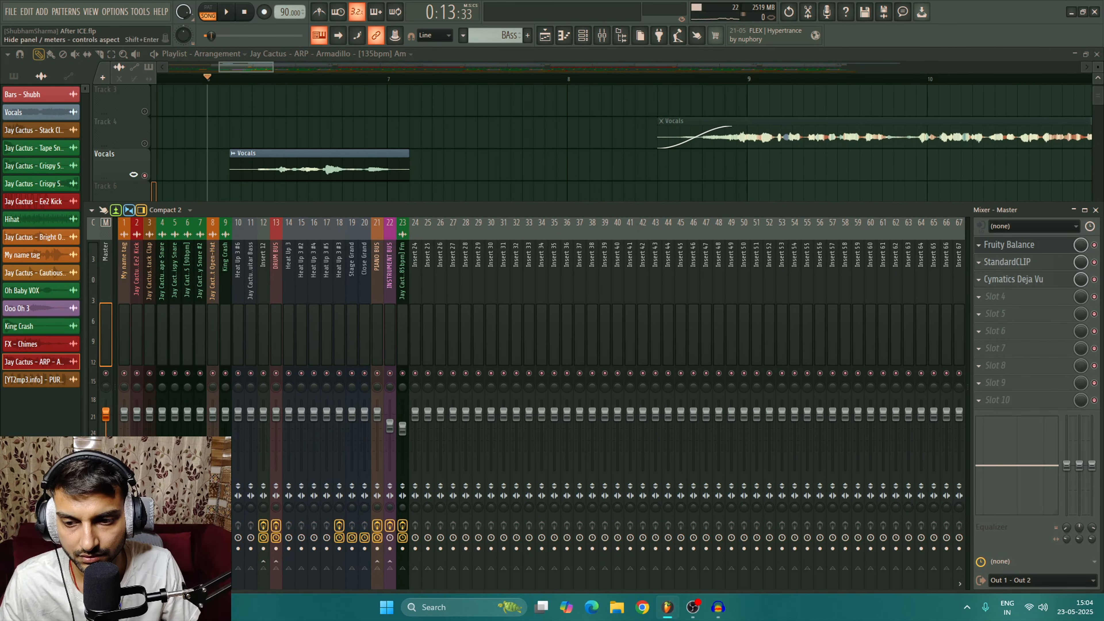
pyautogui.press('space')
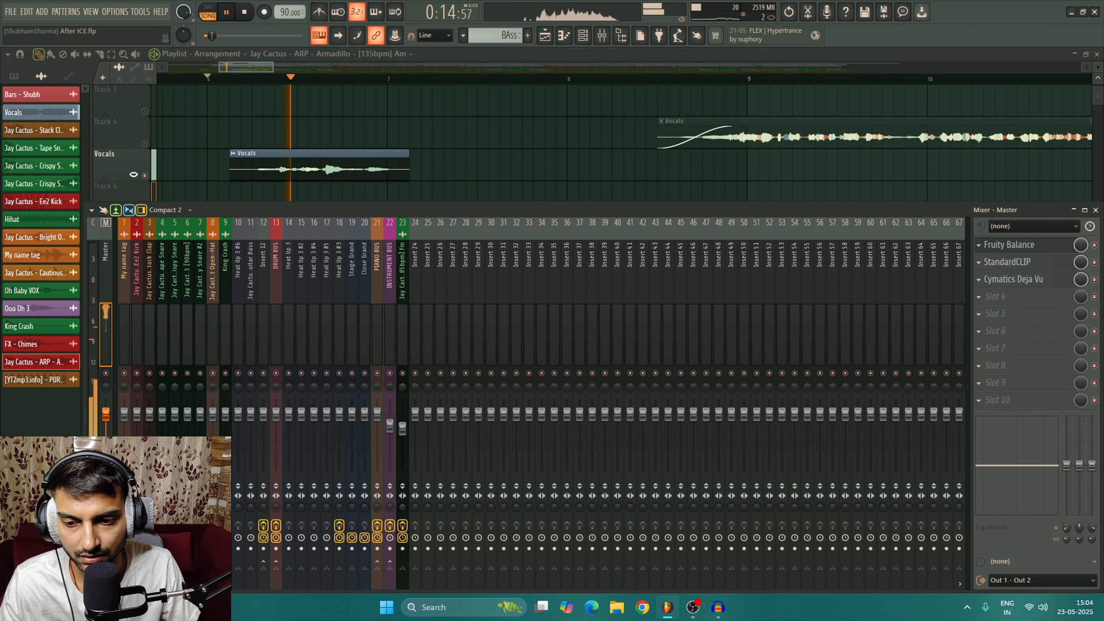
pyautogui.press('space')
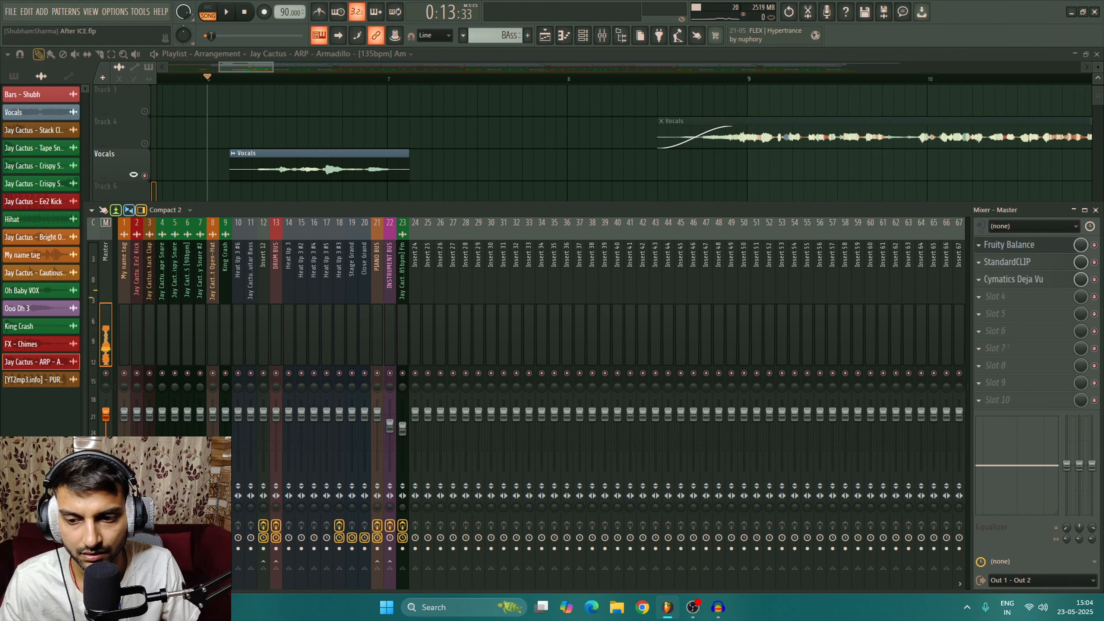
# Inspect the short Vocals clip's channel settings, close them, and clear the track solo
pyautogui.doubleClick(320, 166)
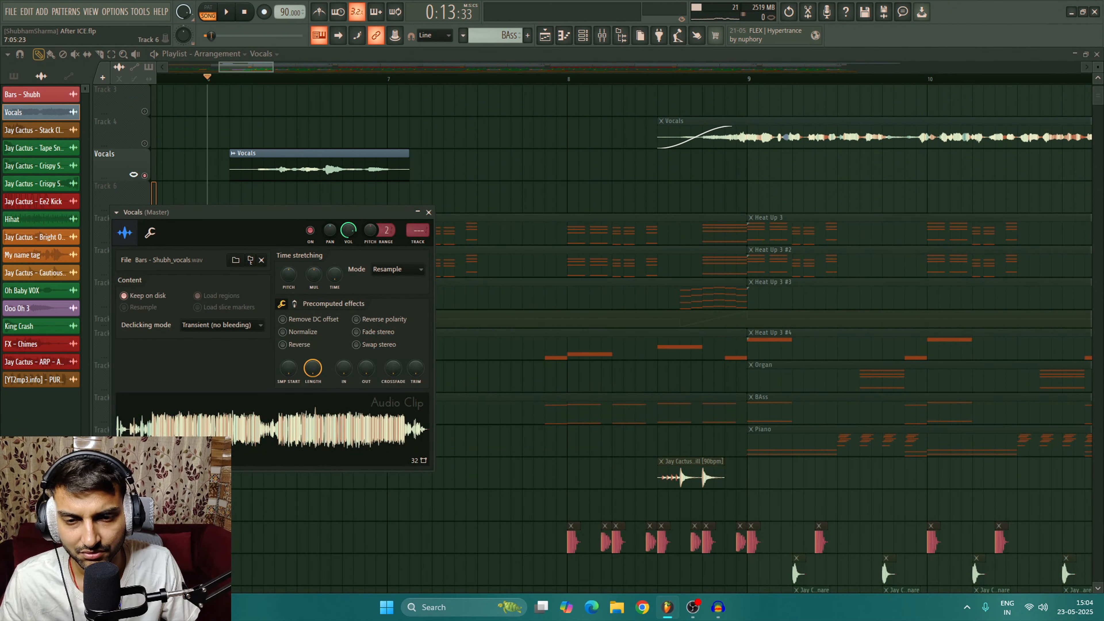
pyautogui.click(429, 212)
pyautogui.scroll(-8, 355, 133)
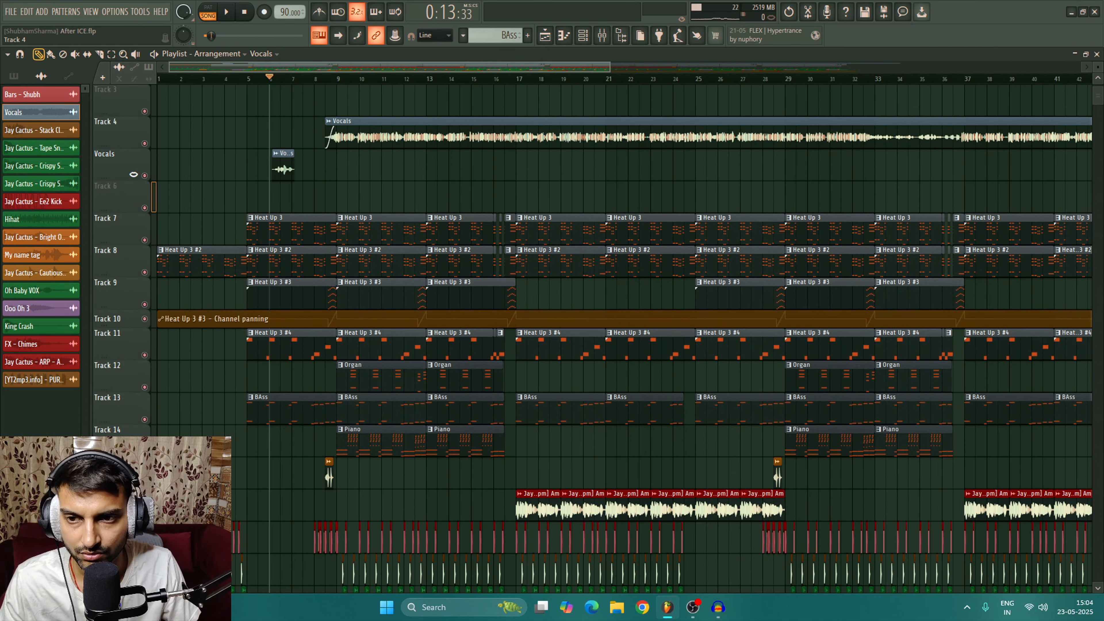
# Mute the full-length vocals on Track 4 and play the arrangement from the beginning
pyautogui.click(144, 143)
pyautogui.scroll(-5, 394, 257)
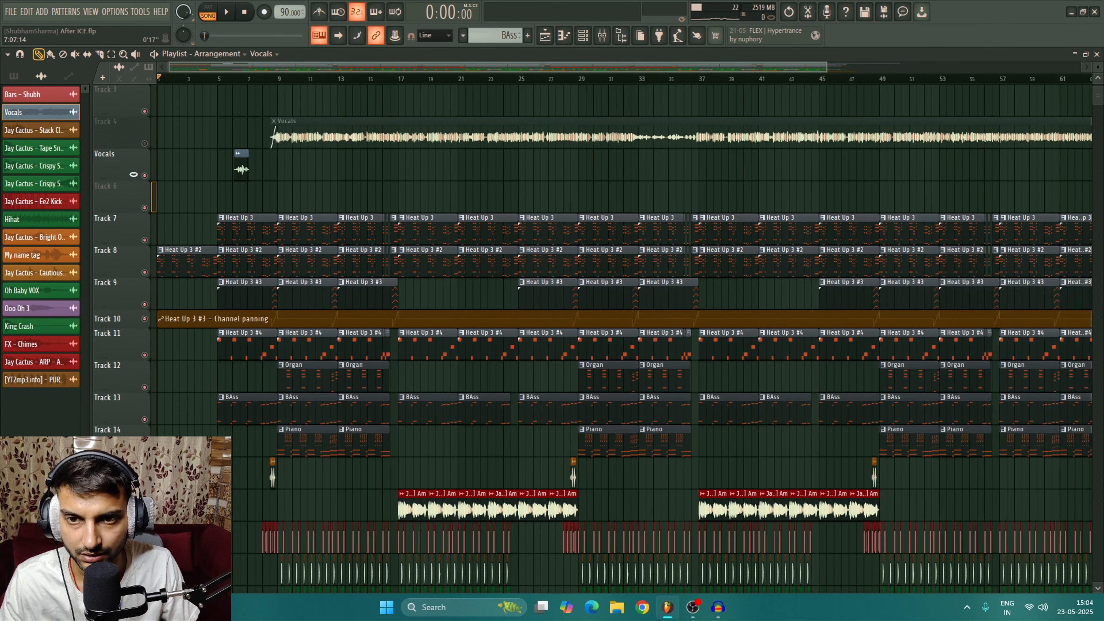
pyautogui.scroll(-4, 395, 257)
pyautogui.press('space')
pyautogui.scroll(2, 395, 257)
pyautogui.scroll(-2, 395, 258)
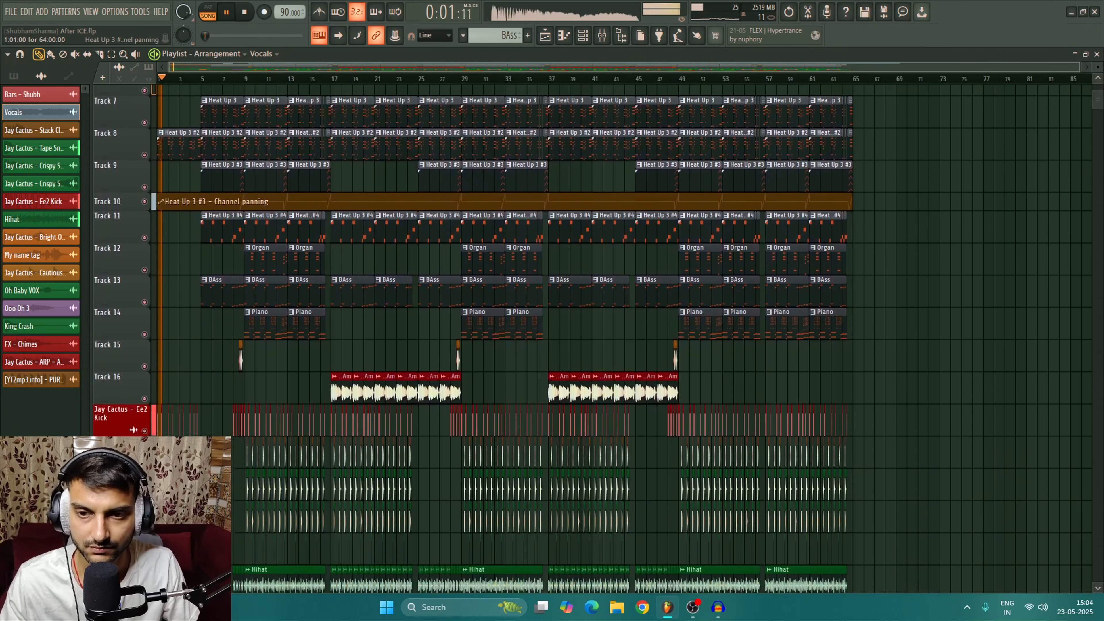
# Examine the melodic, drum and vocal effect tracks across the opening bars while the arrangement plays
pyautogui.scroll(3, 416, 250)
pyautogui.scroll(-3, 417, 250)
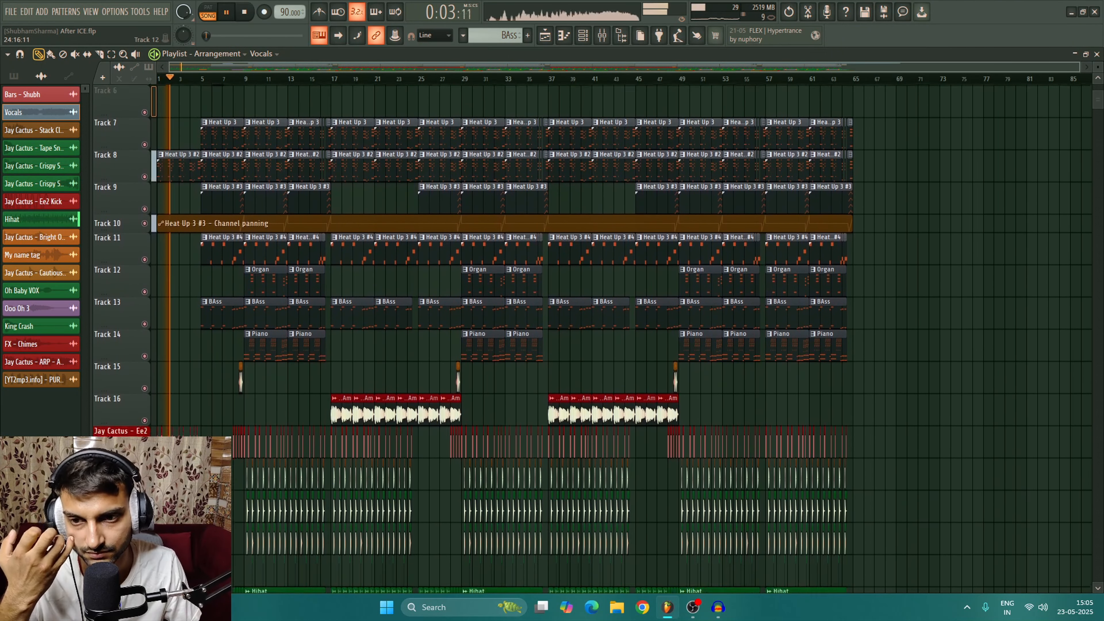
pyautogui.scroll(-2, 593, 334)
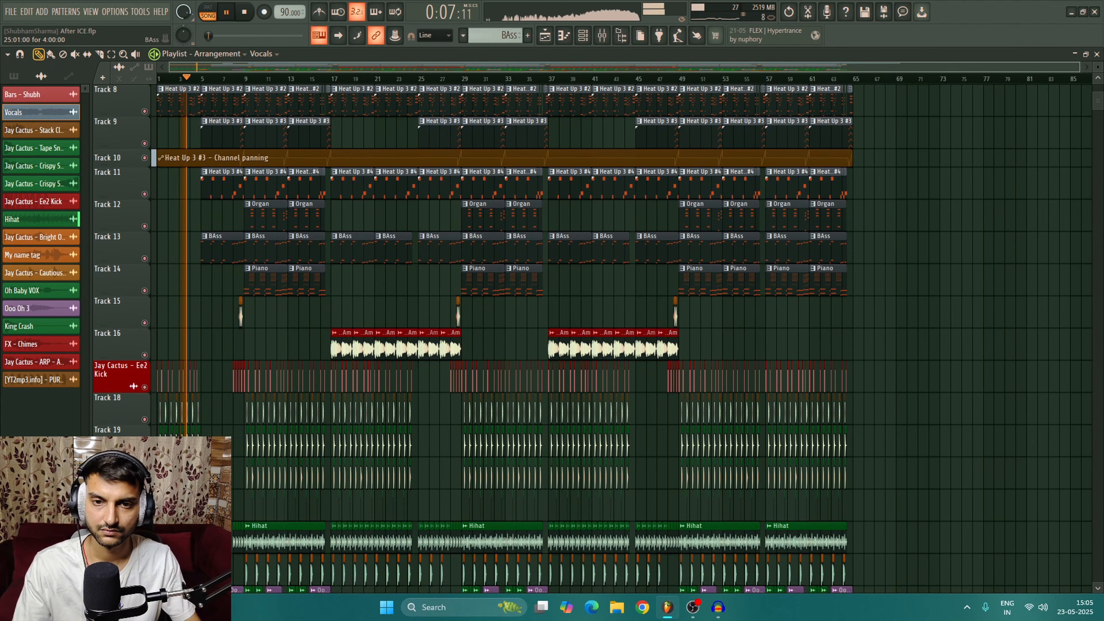
pyautogui.scroll(-8, 593, 339)
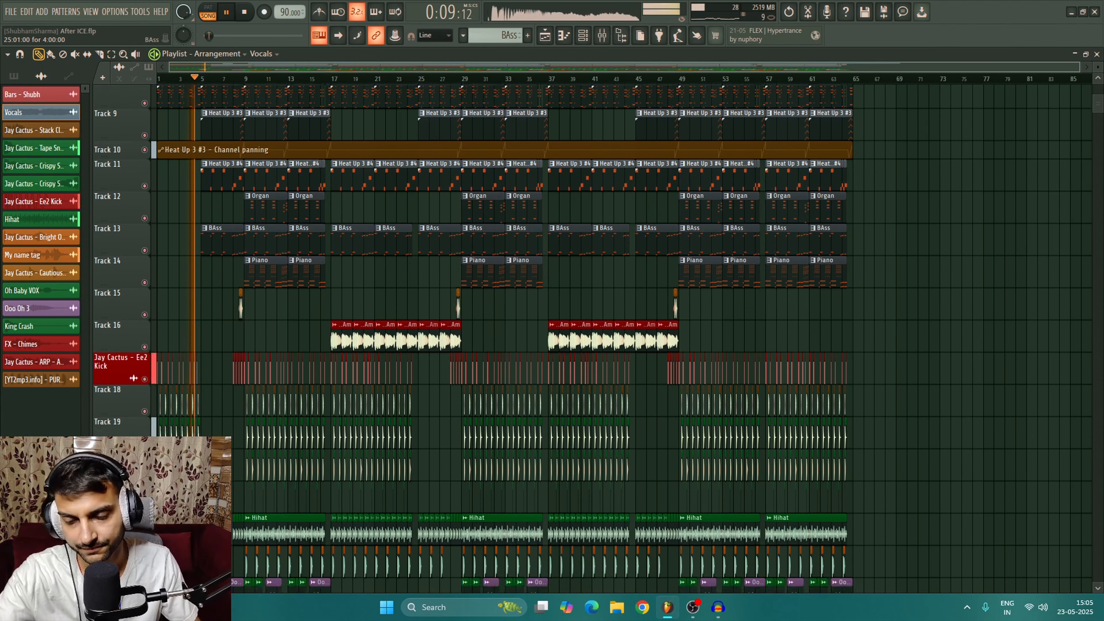
pyautogui.scroll(-3, 593, 340)
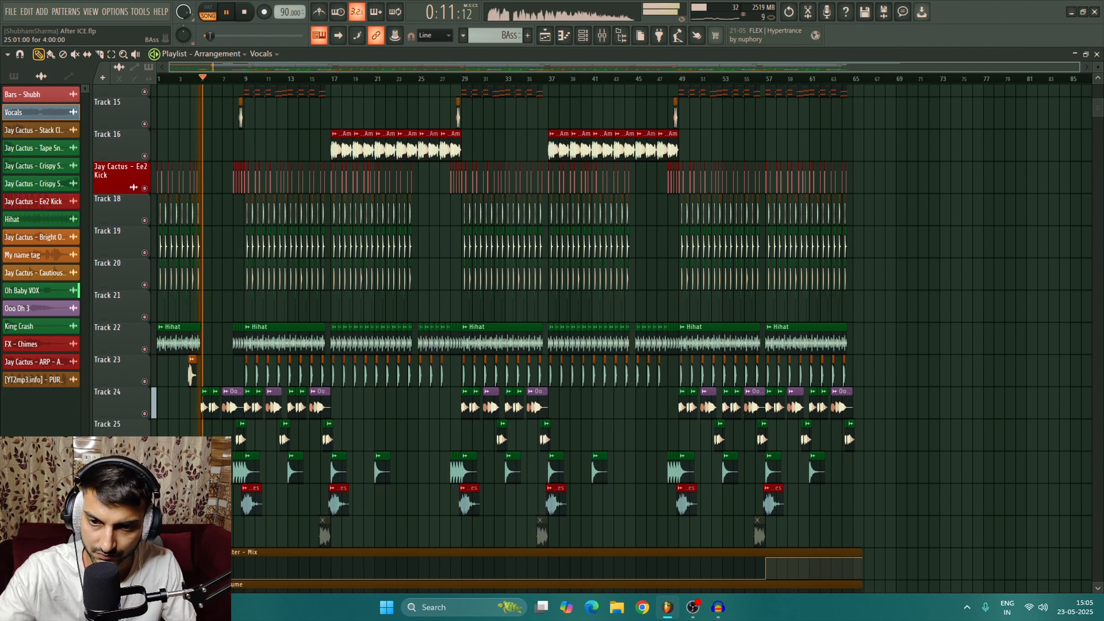
pyautogui.scroll(5, 593, 339)
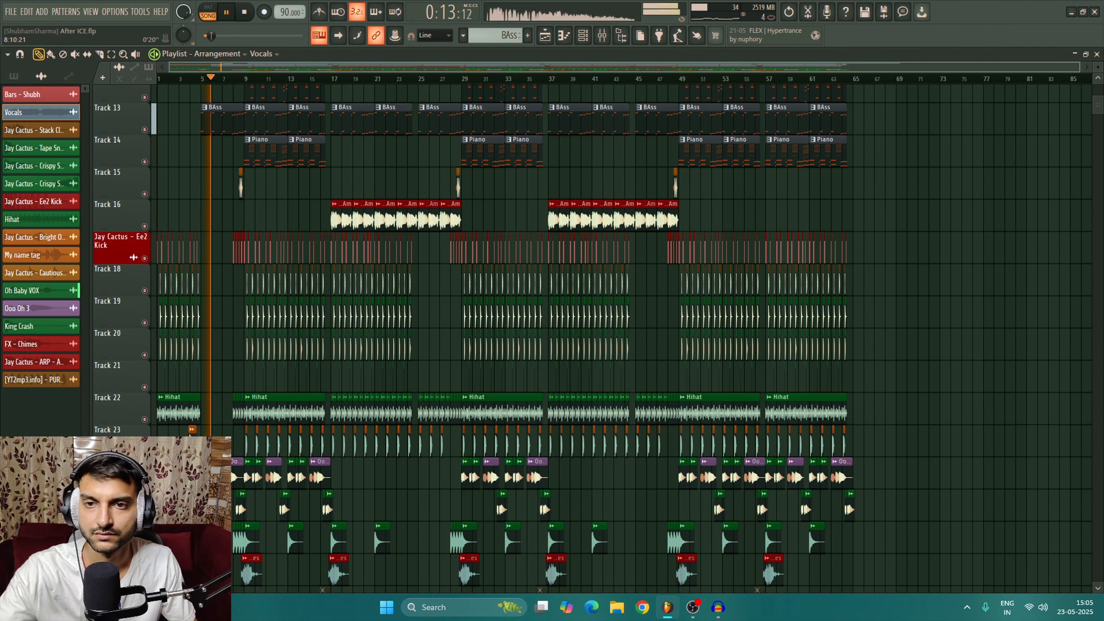
pyautogui.scroll(3, 240, 340)
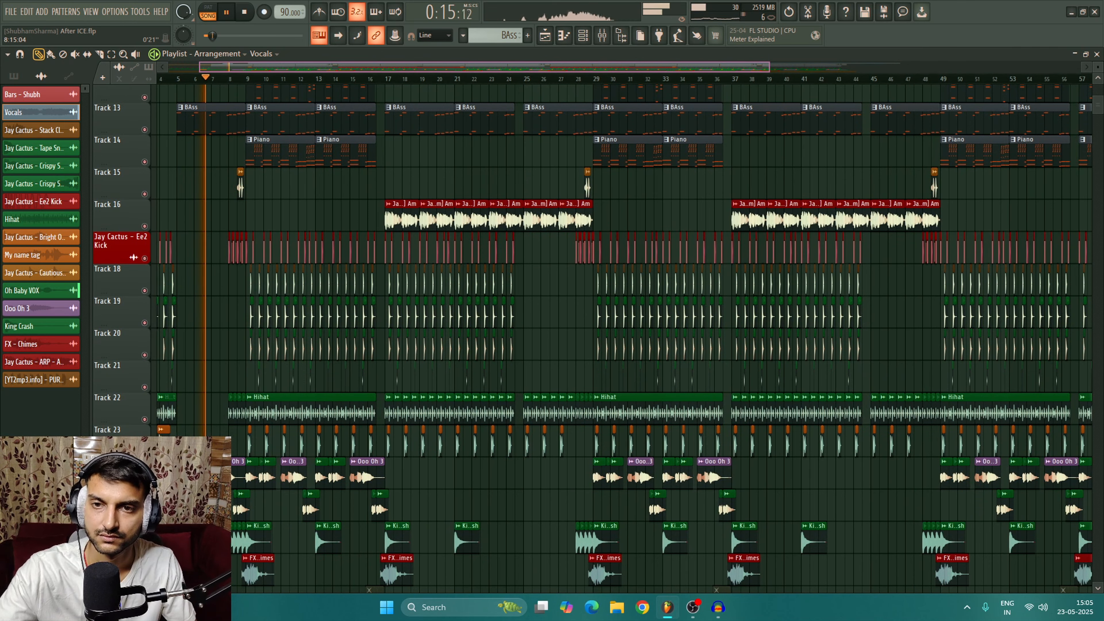
pyautogui.hscroll(-1, 592, 340)
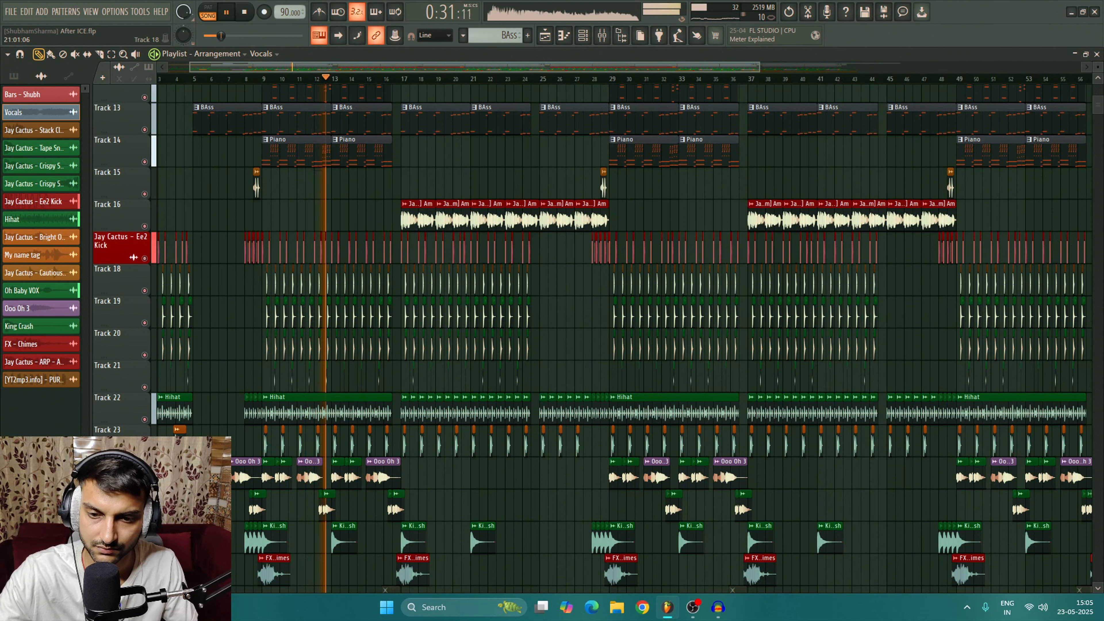
# Turn on auto-scrolling so the magnified playlist follows the playback position
pyautogui.scroll(5, 122, 278)
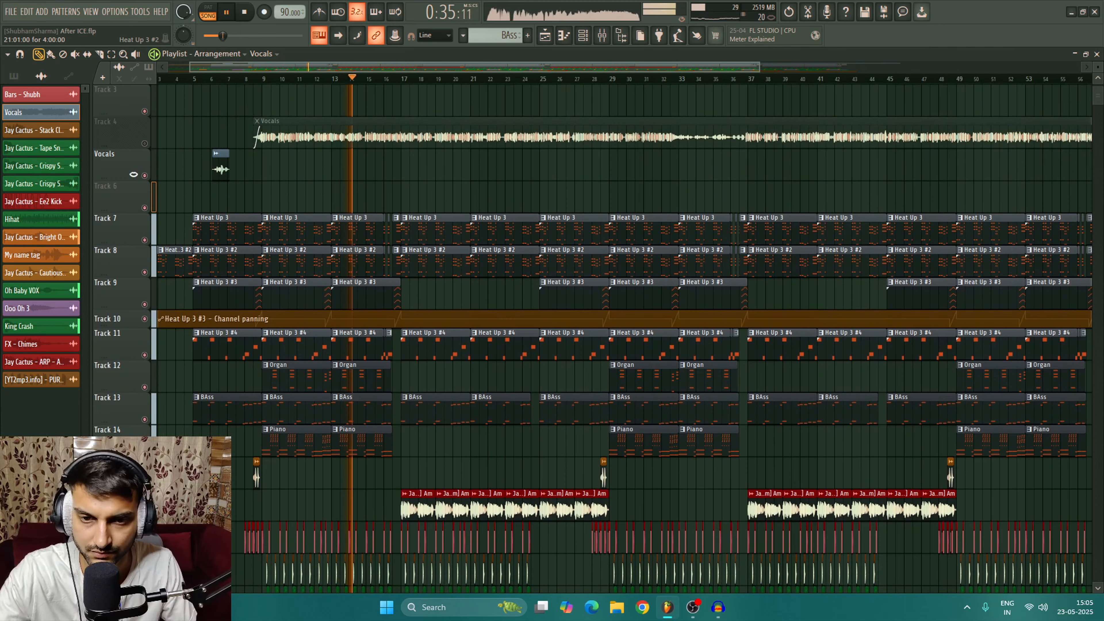
pyautogui.scroll(-2, 617, 339)
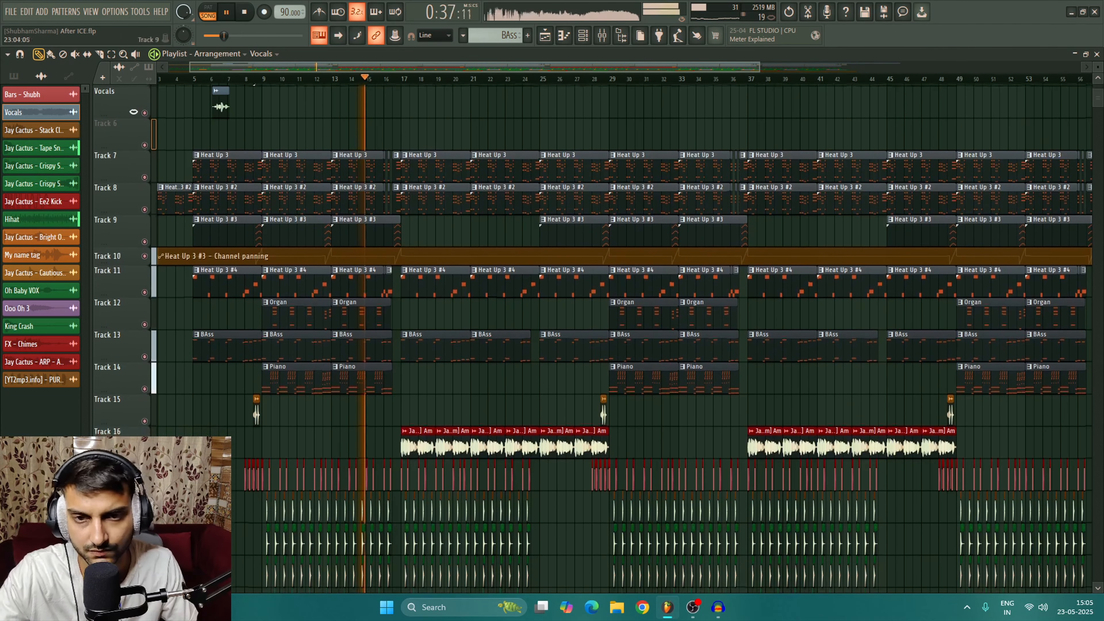
pyautogui.scroll(4, 432, 313)
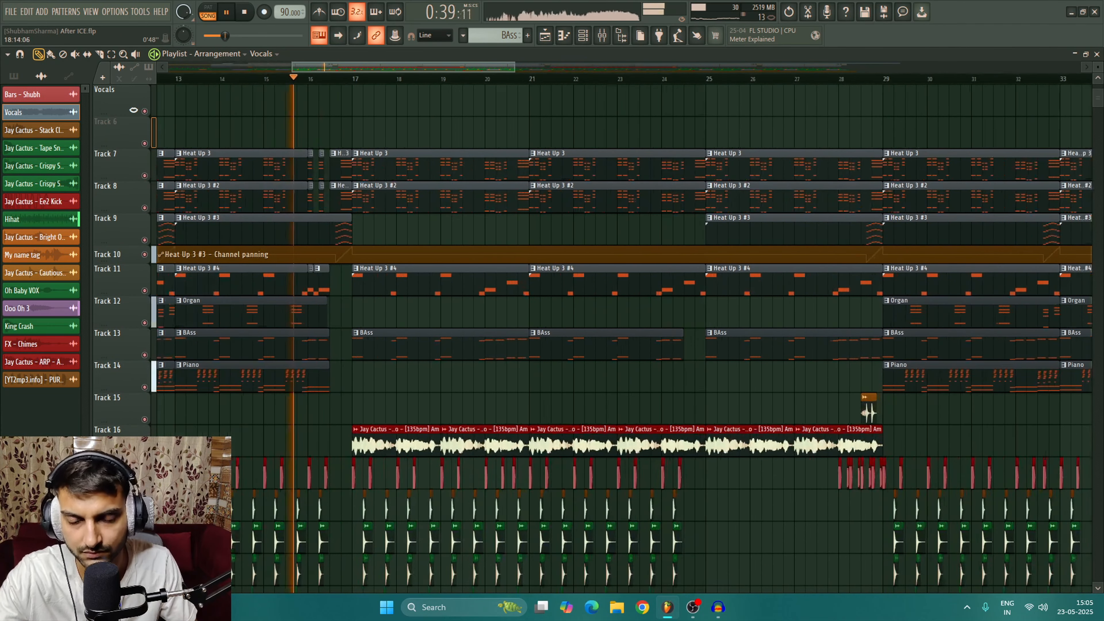
pyautogui.click(338, 36)
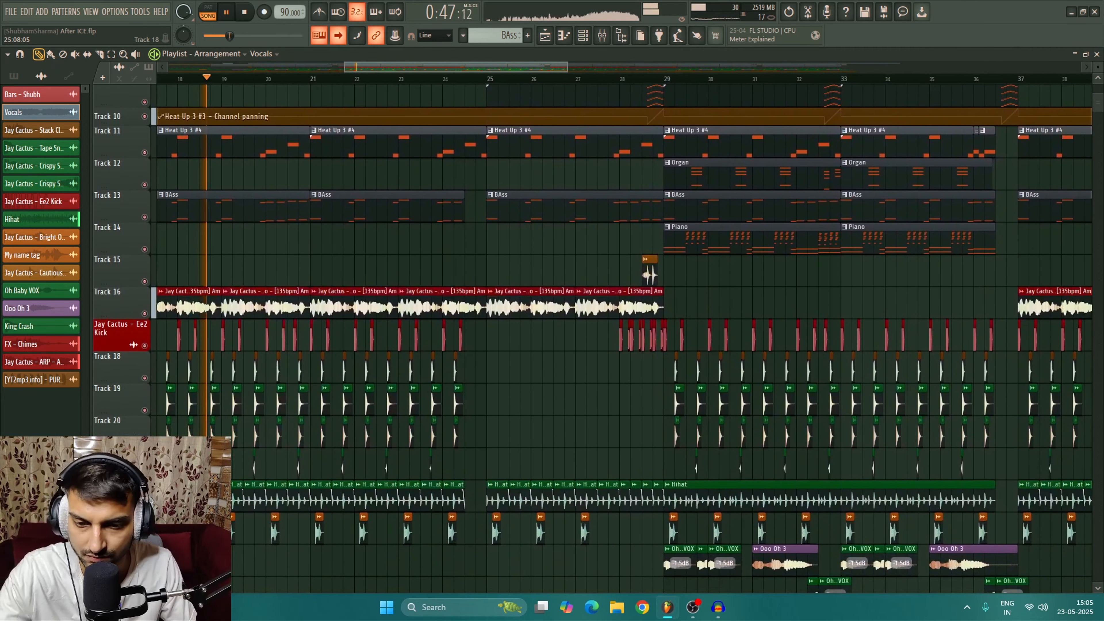
# Follow playback through the Track 16 ARP section, examining its Heat Up and BAss patterns, drums and effects
pyautogui.scroll(-5, 622, 304)
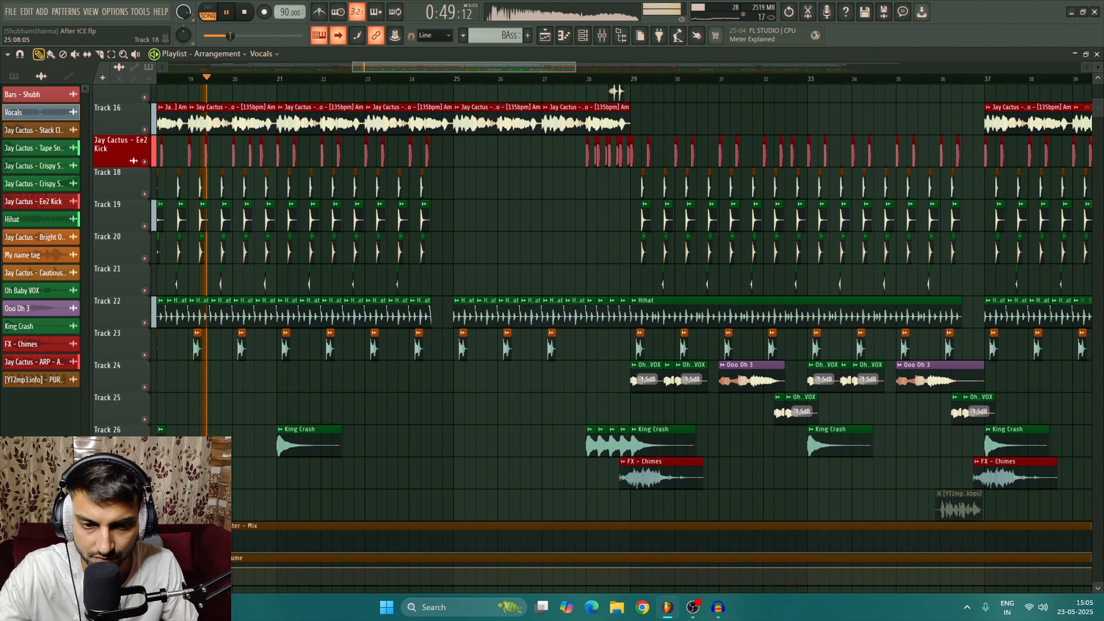
pyautogui.scroll(3, 622, 305)
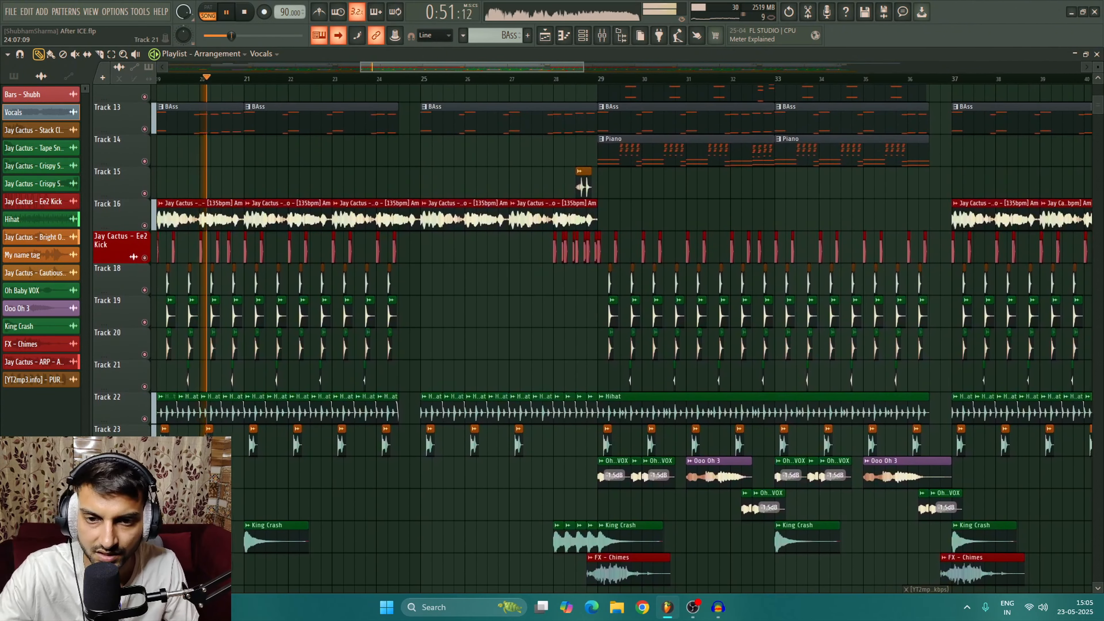
pyautogui.scroll(8, 621, 305)
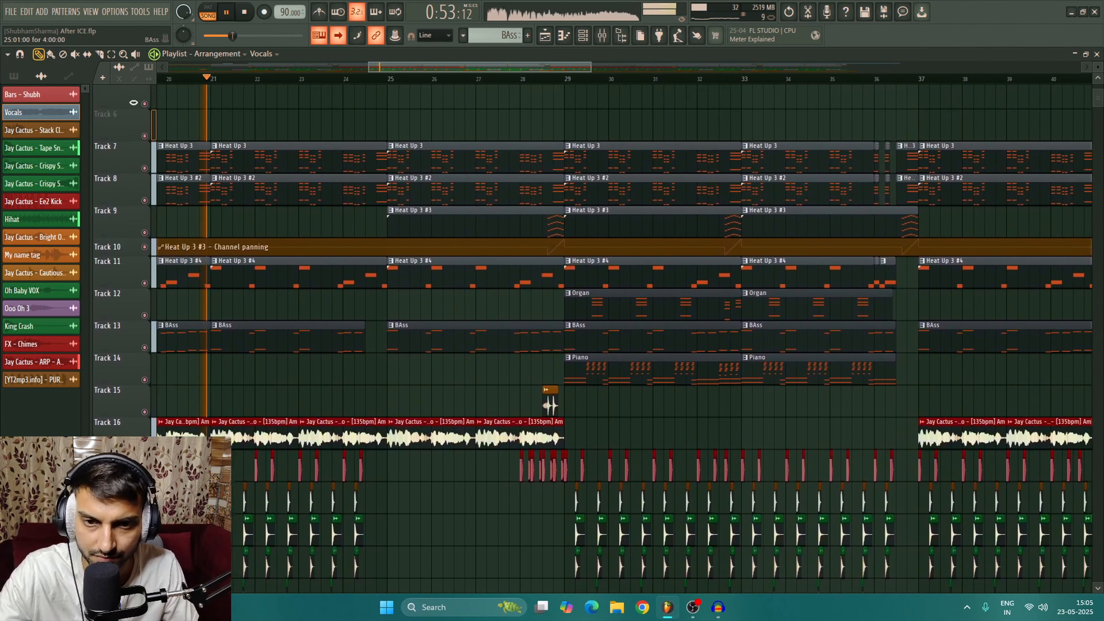
pyautogui.scroll(-2, 622, 304)
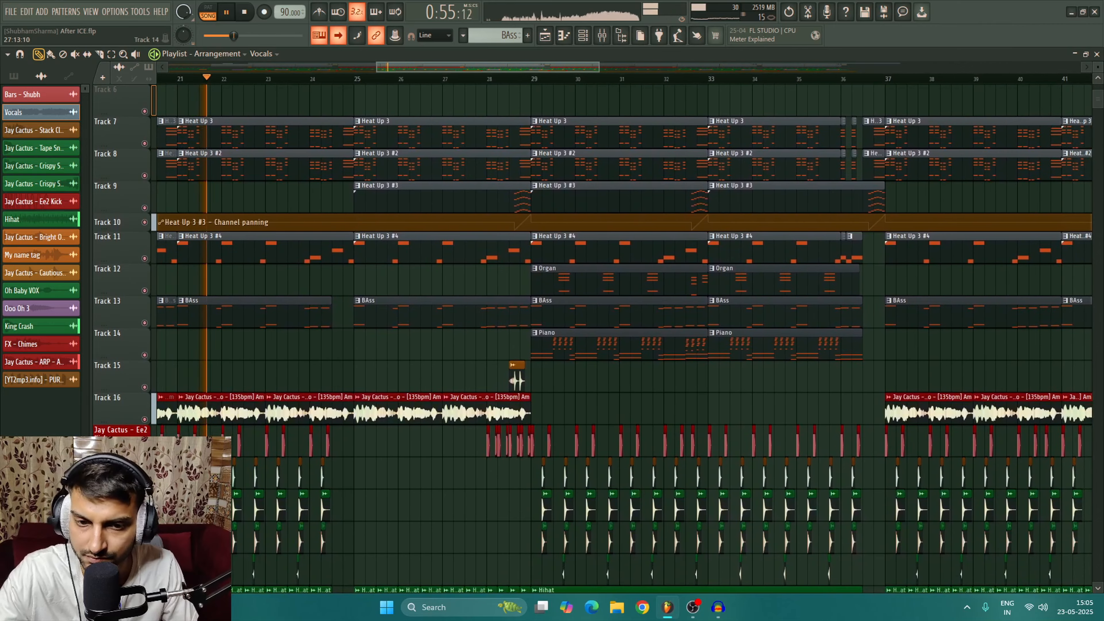
pyautogui.scroll(-2, 622, 304)
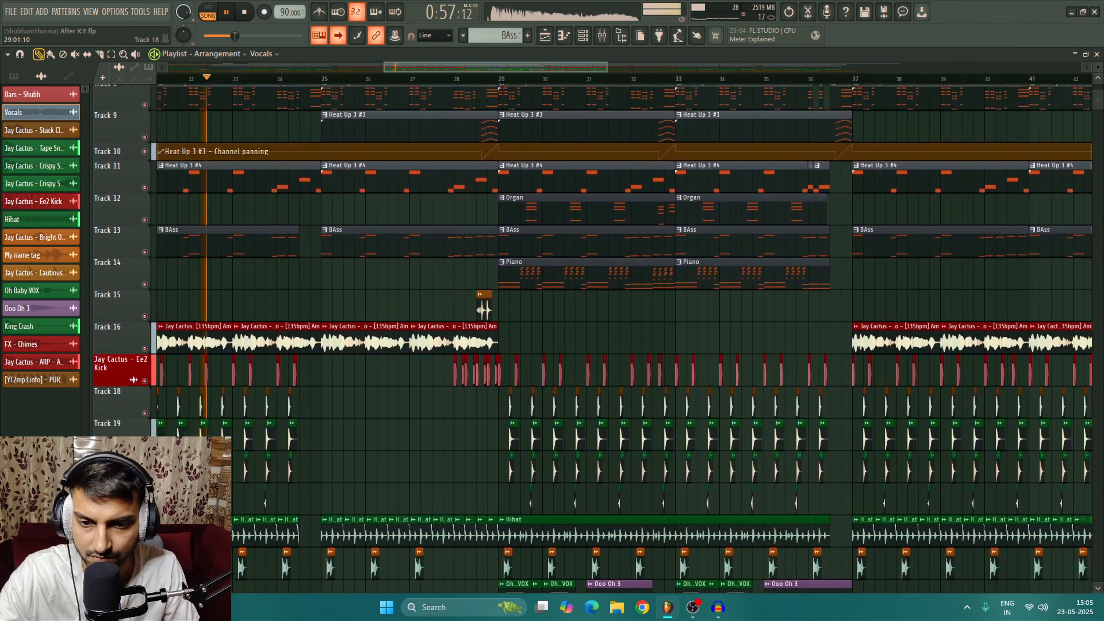
pyautogui.scroll(1, 622, 304)
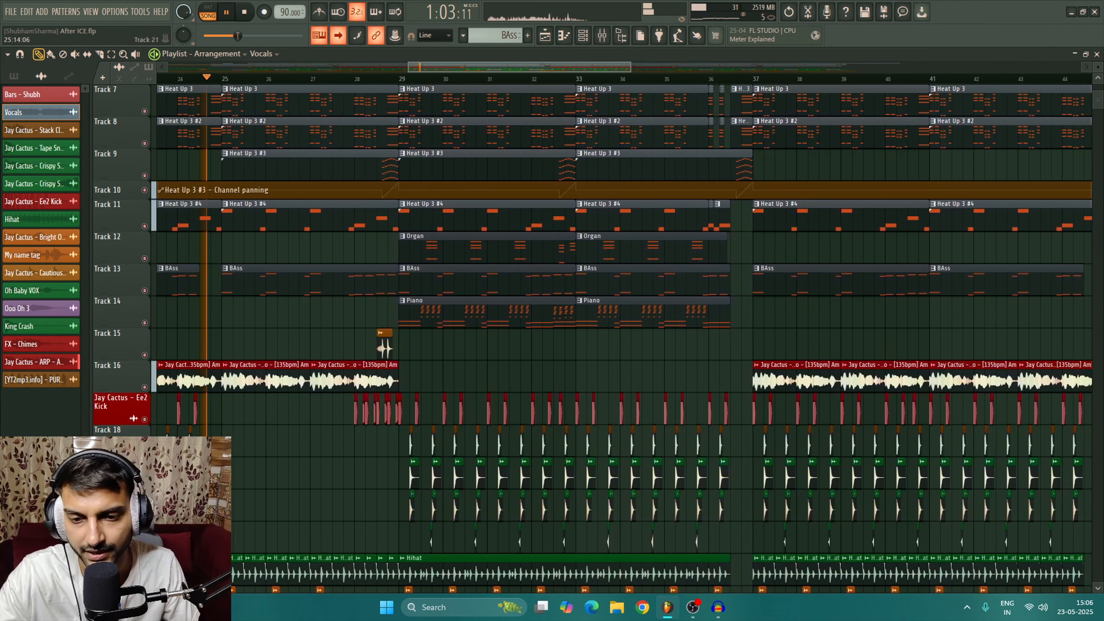
pyautogui.scroll(-1, 310, 528)
pyautogui.scroll(1, 310, 513)
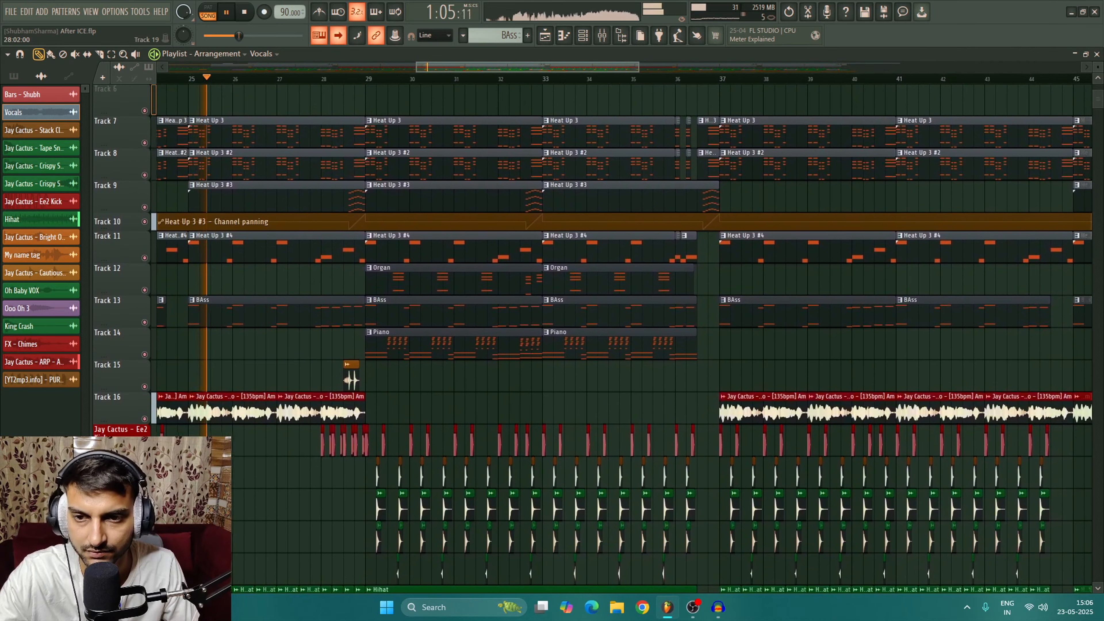
pyautogui.scroll(-1, 312, 487)
pyautogui.scroll(-3, 314, 480)
pyautogui.scroll(2, 330, 470)
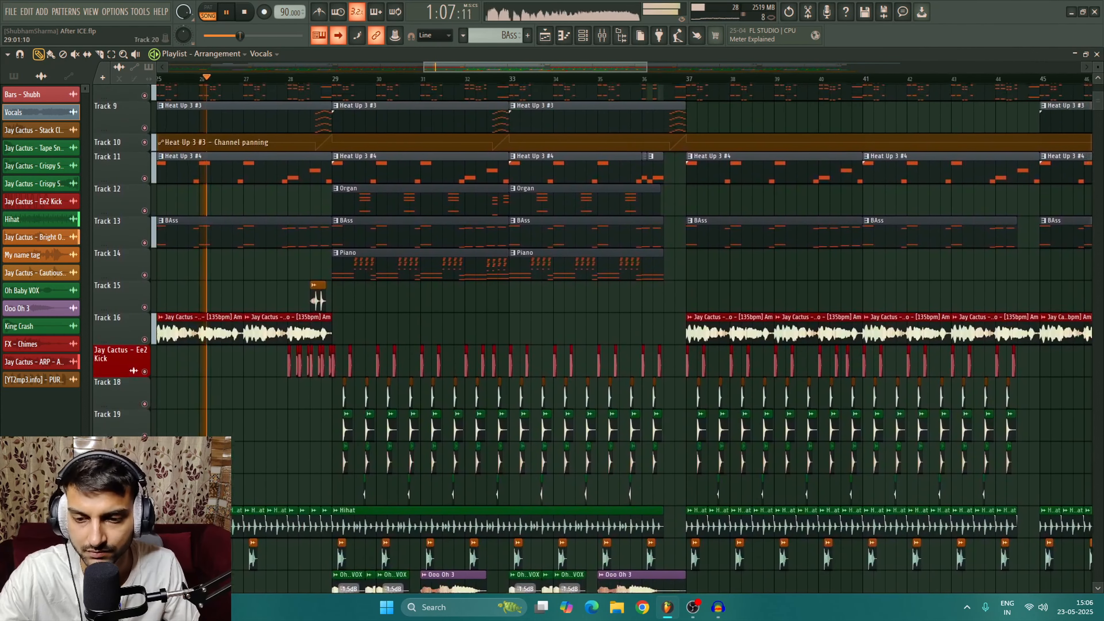
# Examine the buildup and the Organ and Piano section starting at bar 29, ending on the whole arrangement
pyautogui.scroll(1, 309, 315)
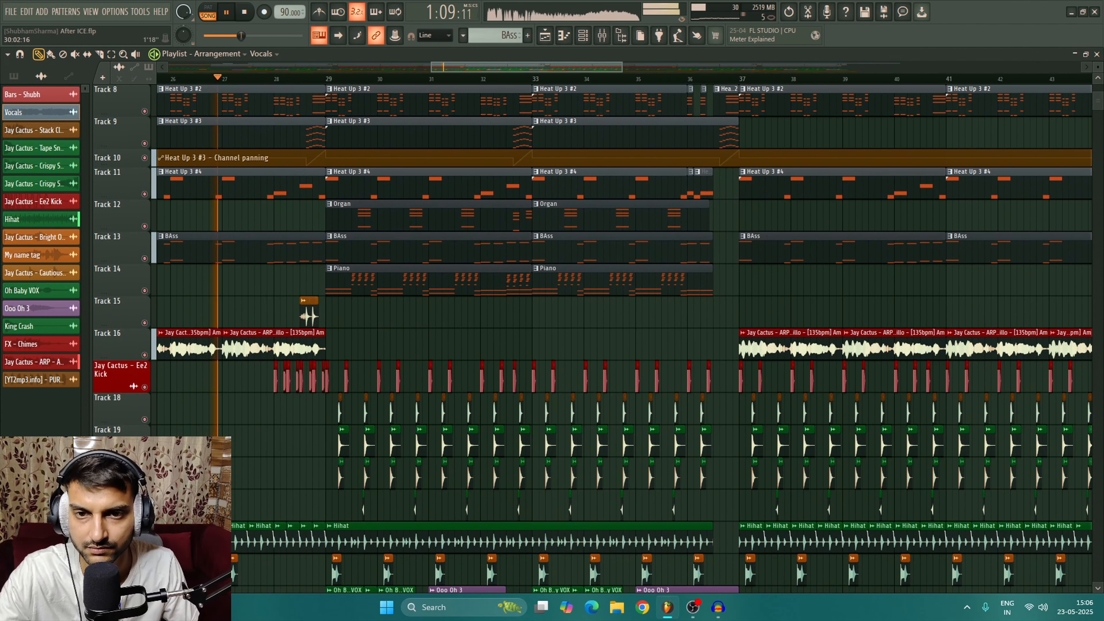
pyautogui.scroll(-3, 384, 331)
pyautogui.scroll(2, 348, 330)
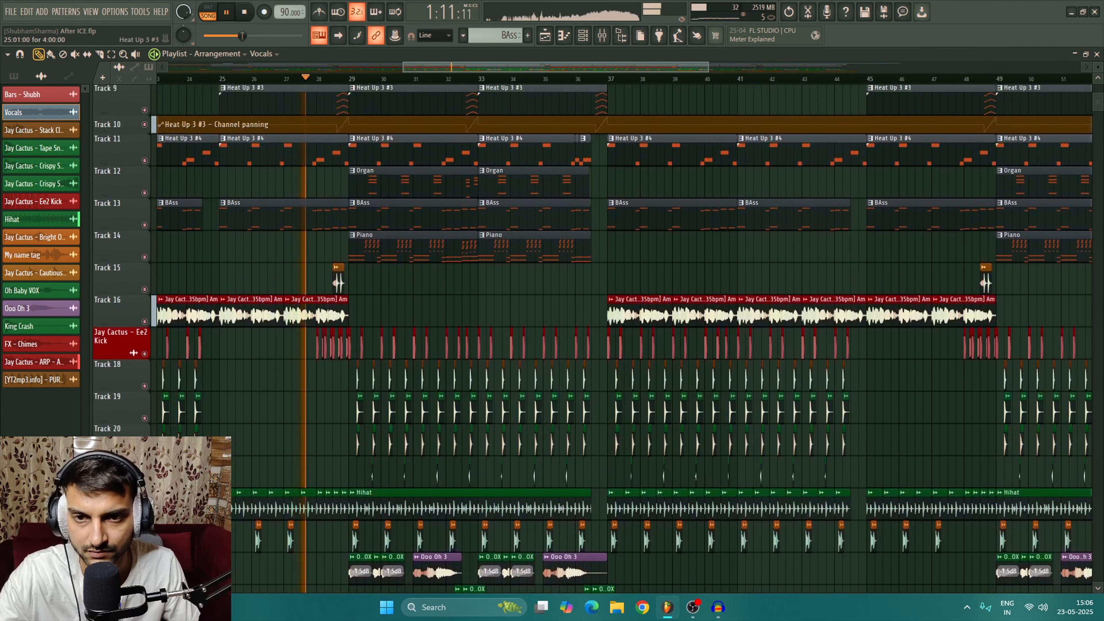
pyautogui.scroll(4, 342, 315)
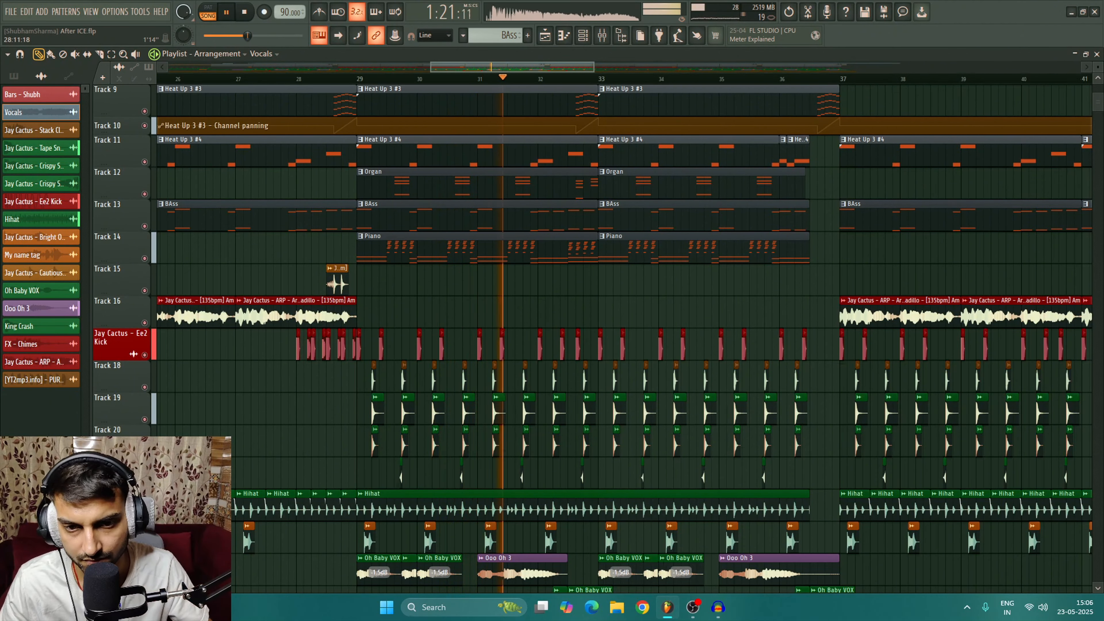
pyautogui.scroll(-6, 337, 313)
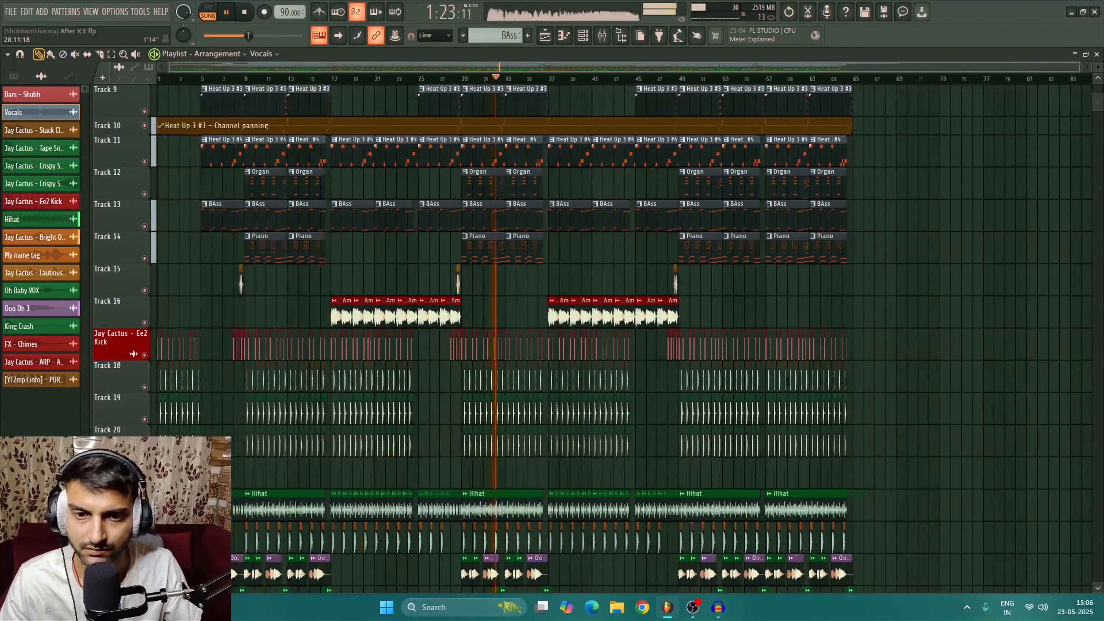